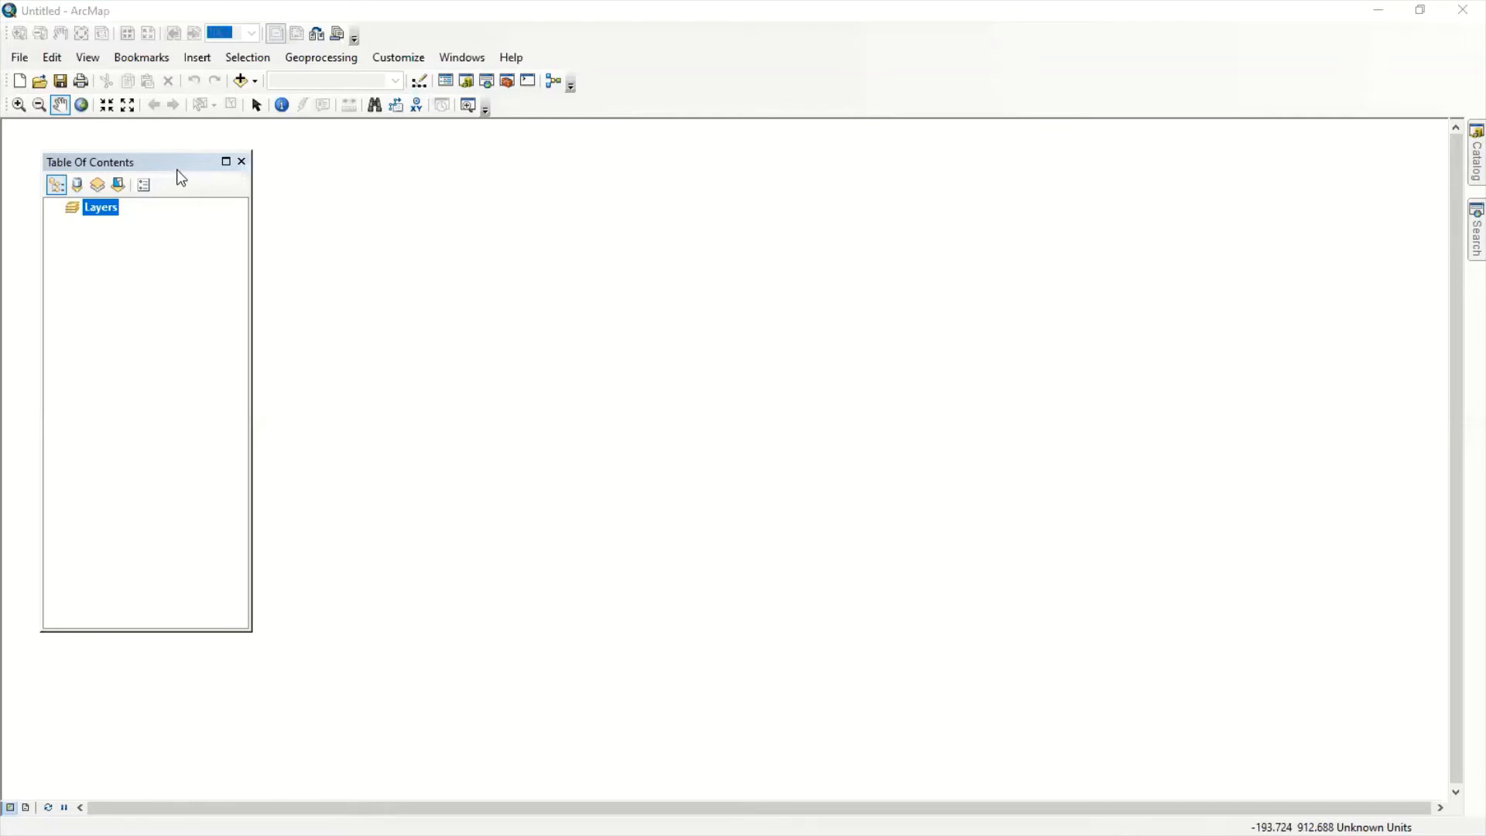
Shift the floating Table Of Contents slightly and undock the Standard toolbar so it floats over the map area
mouse_move(185, 165)
mouse_down()
mouse_move(453, 212)
mouse_move(481, 203)
mouse_move(282, 200)
mouse_move(267, 179)
mouse_move(249, 211)
mouse_move(283, 276)
mouse_move(366, 217)
mouse_move(222, 206)
mouse_move(179, 221)
mouse_move(232, 202)
mouse_move(160, 172)
mouse_up()
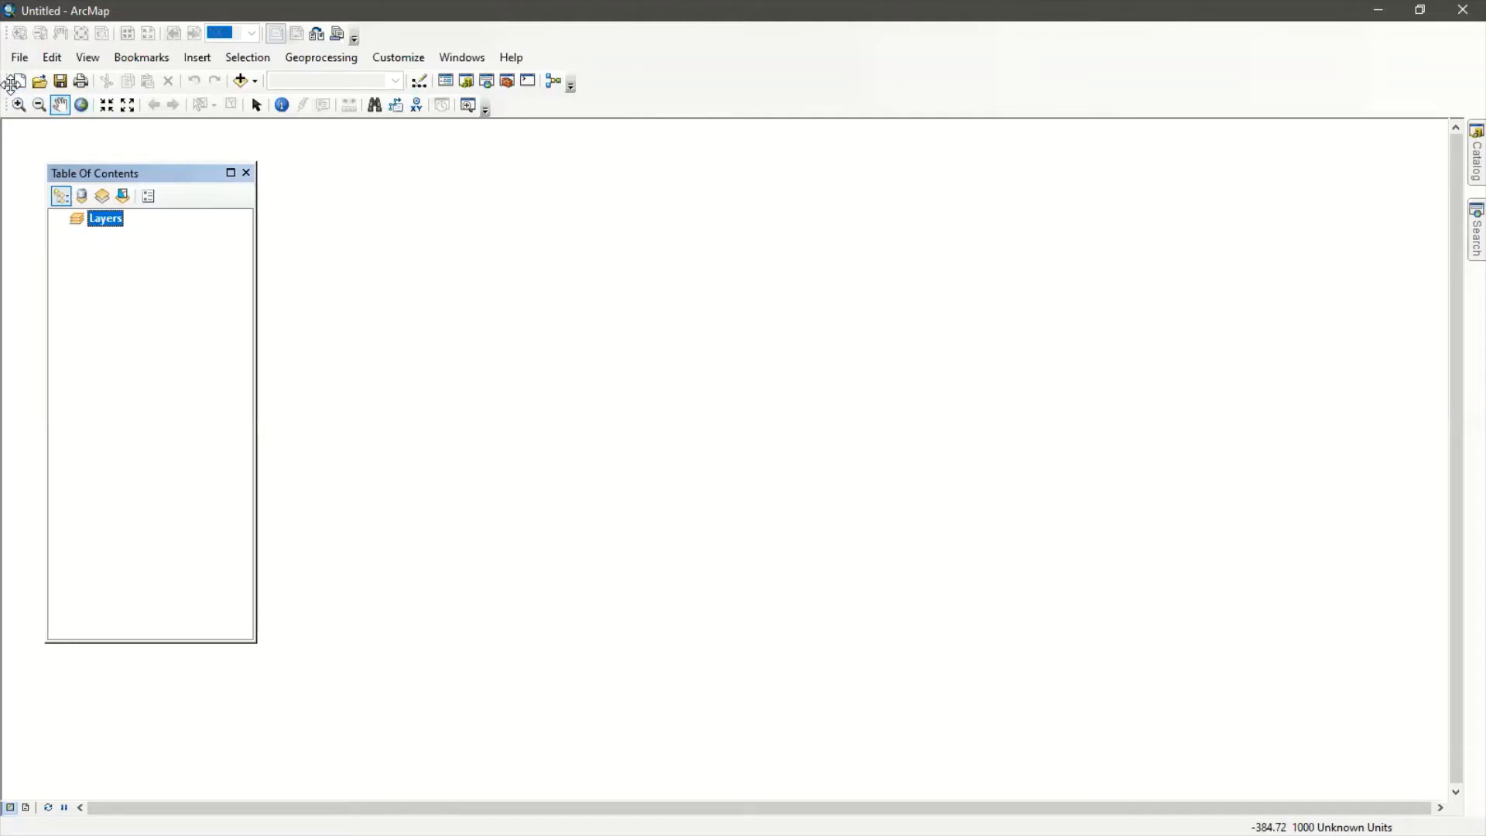
drag(11, 83, 499, 211)
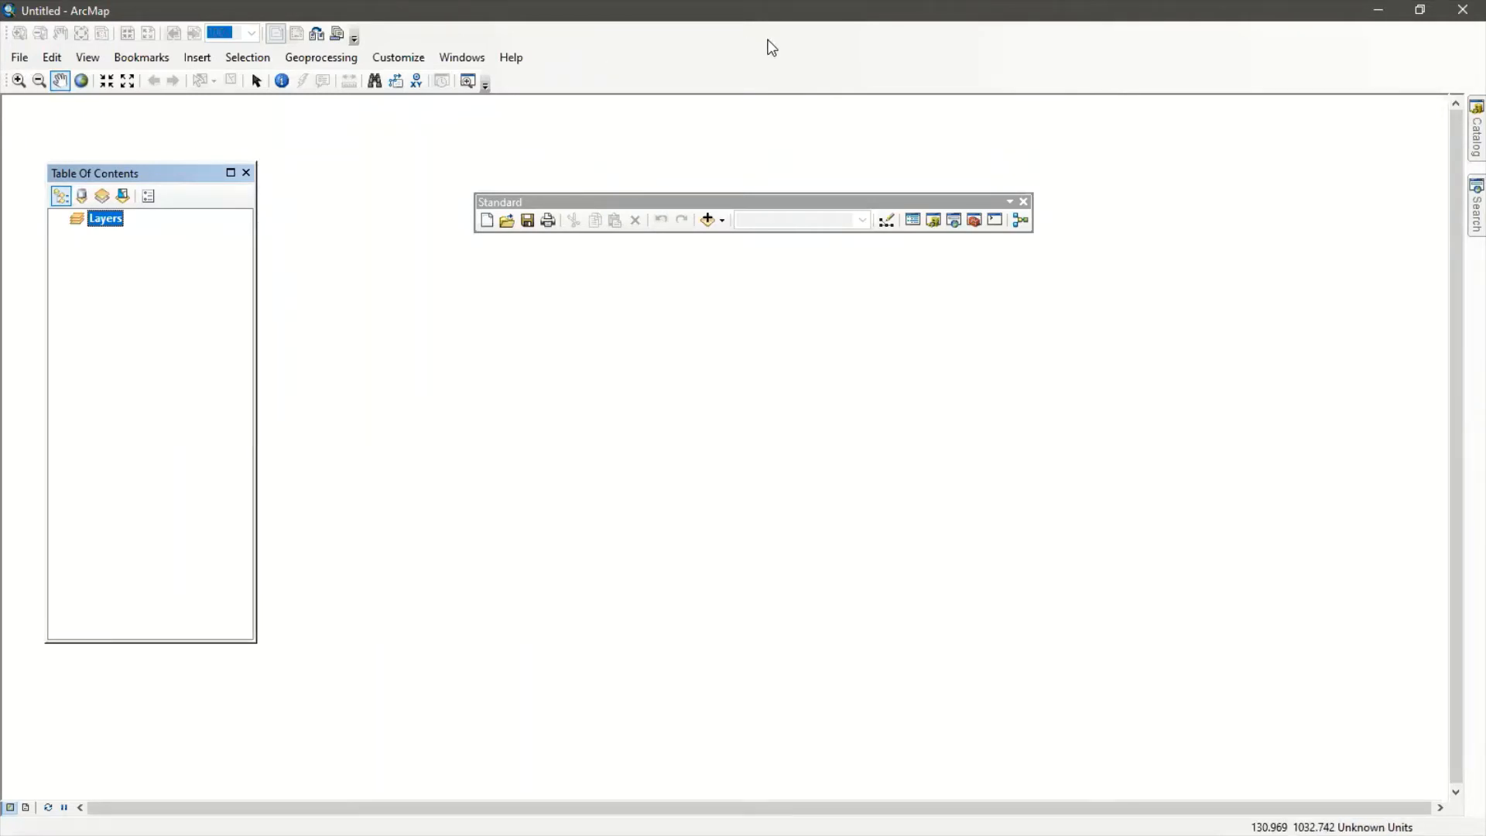
Hide the Layout toolbar and show it again
right_click(939, 62)
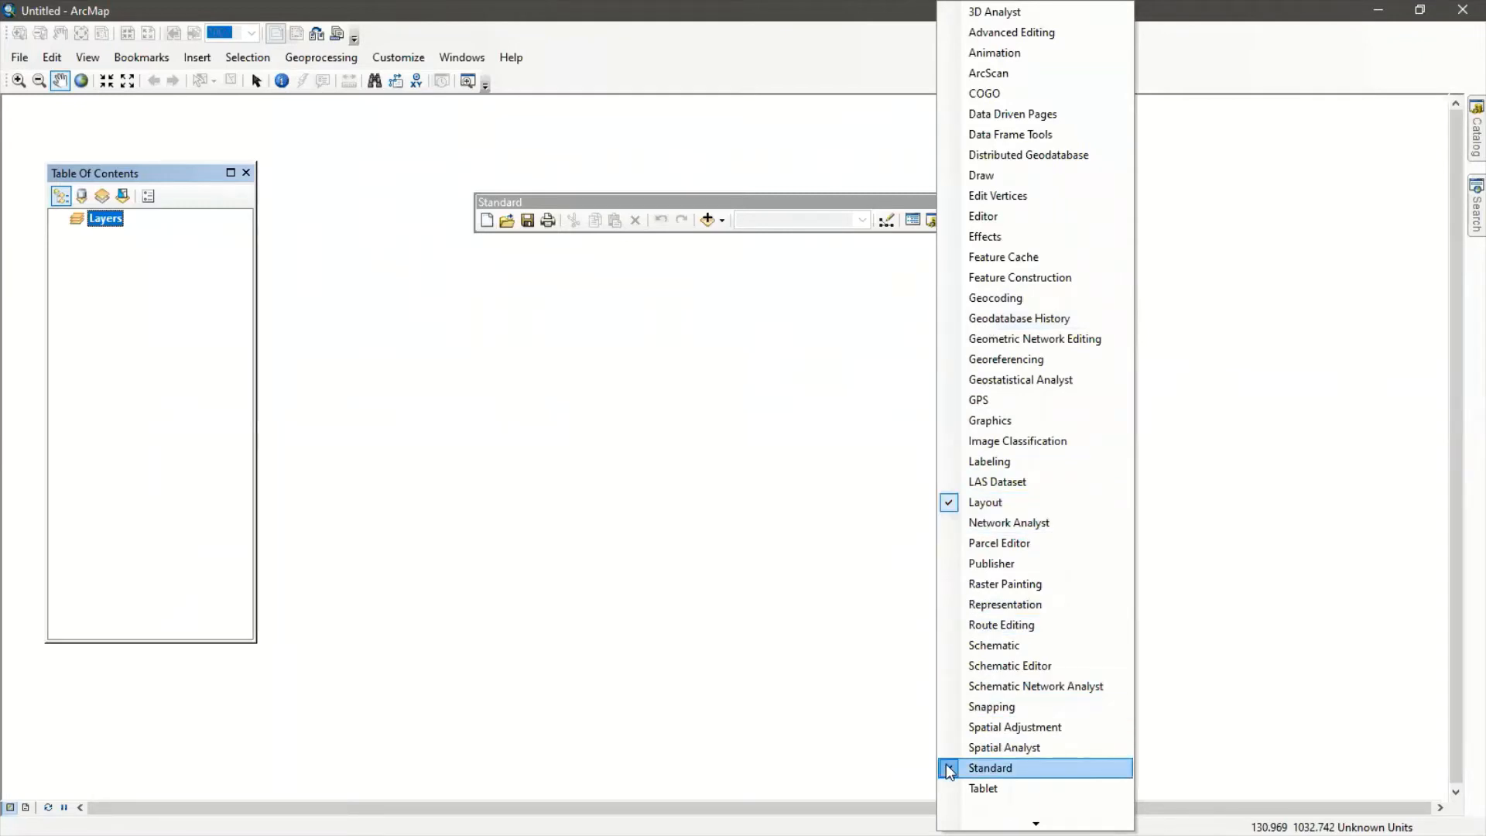
mouse_move(1035, 824)
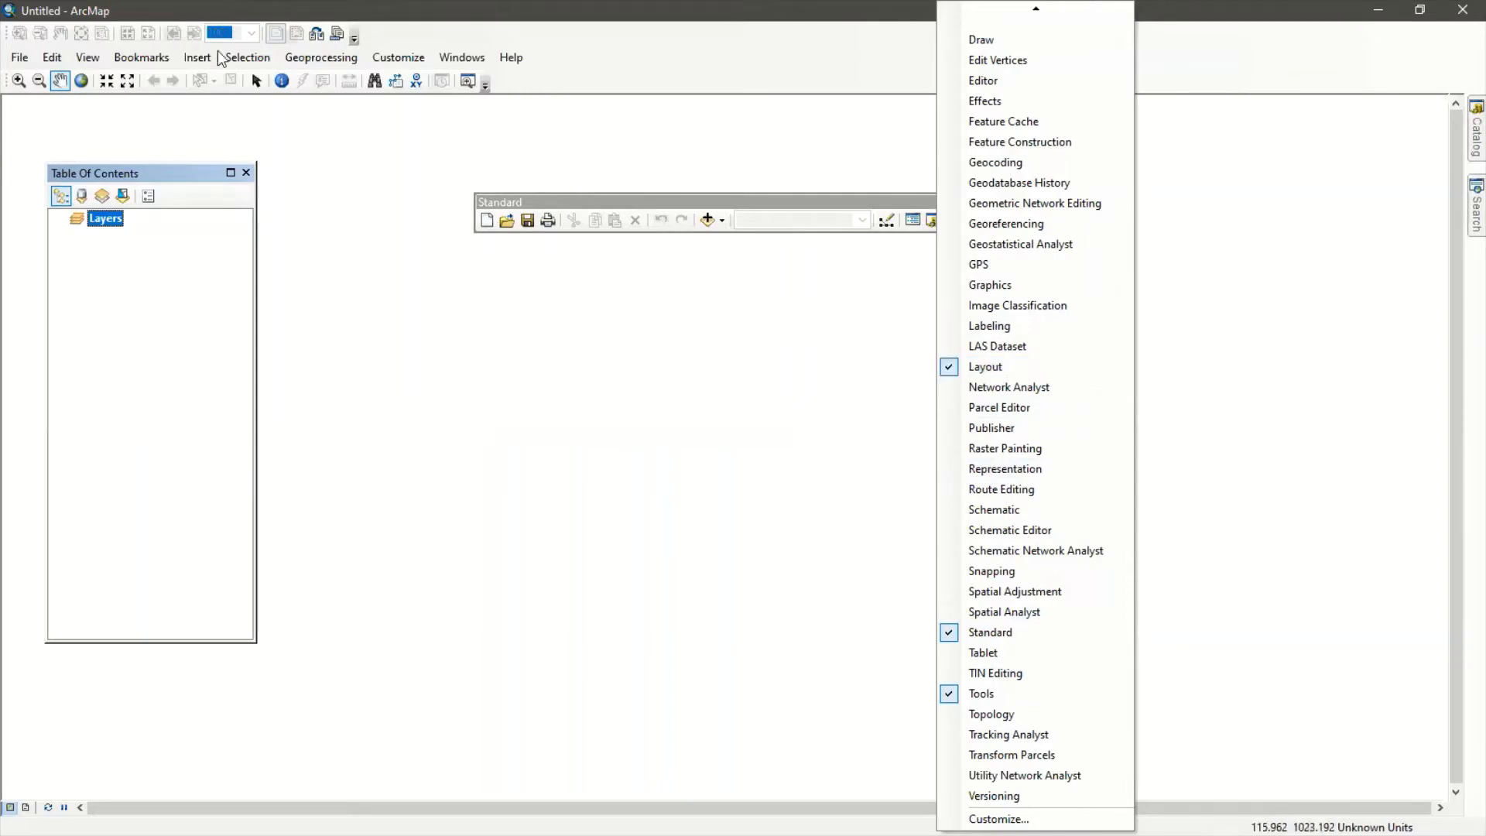
click(951, 375)
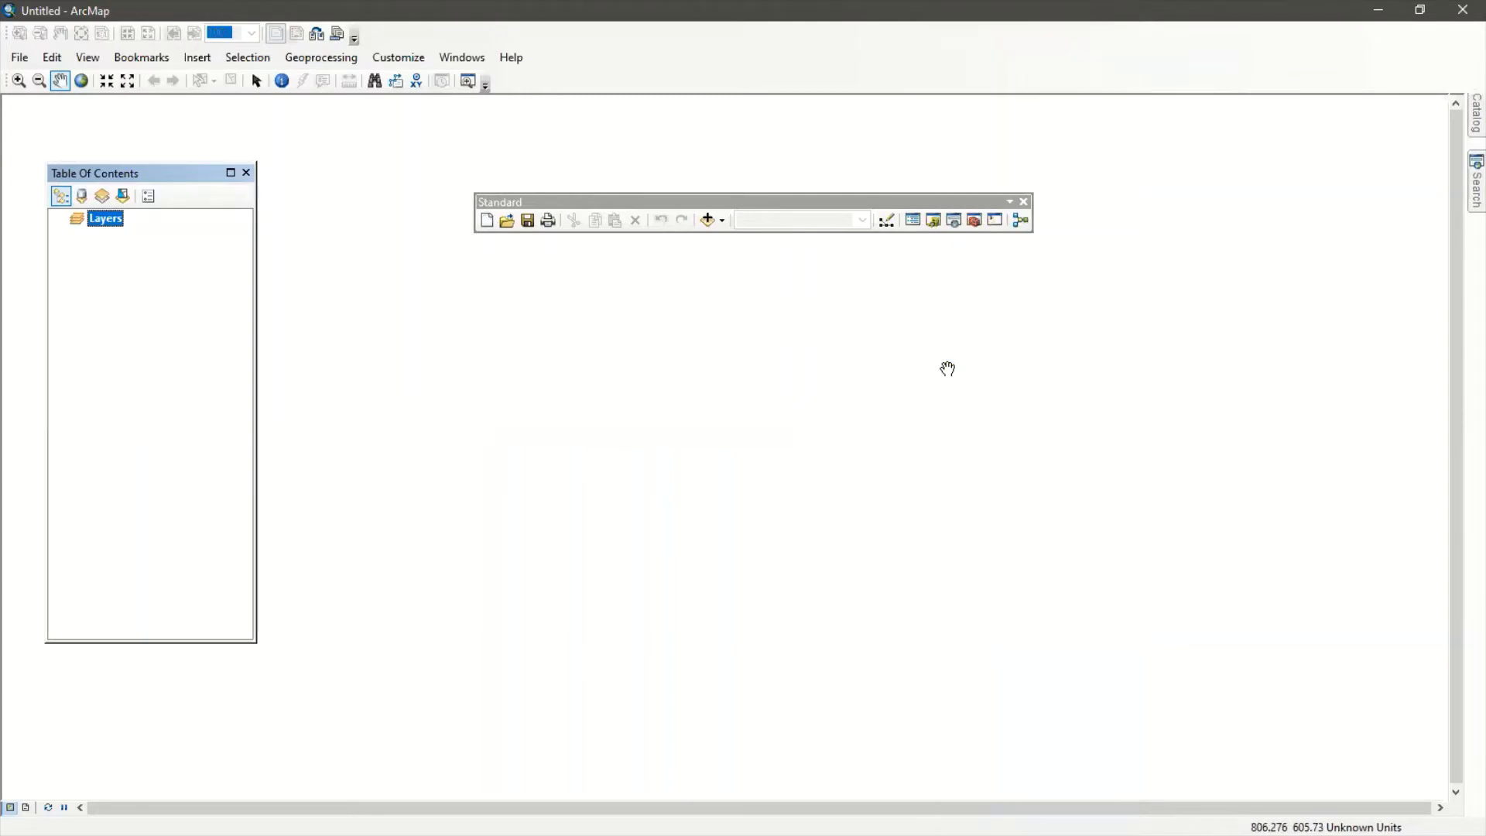
right_click(872, 49)
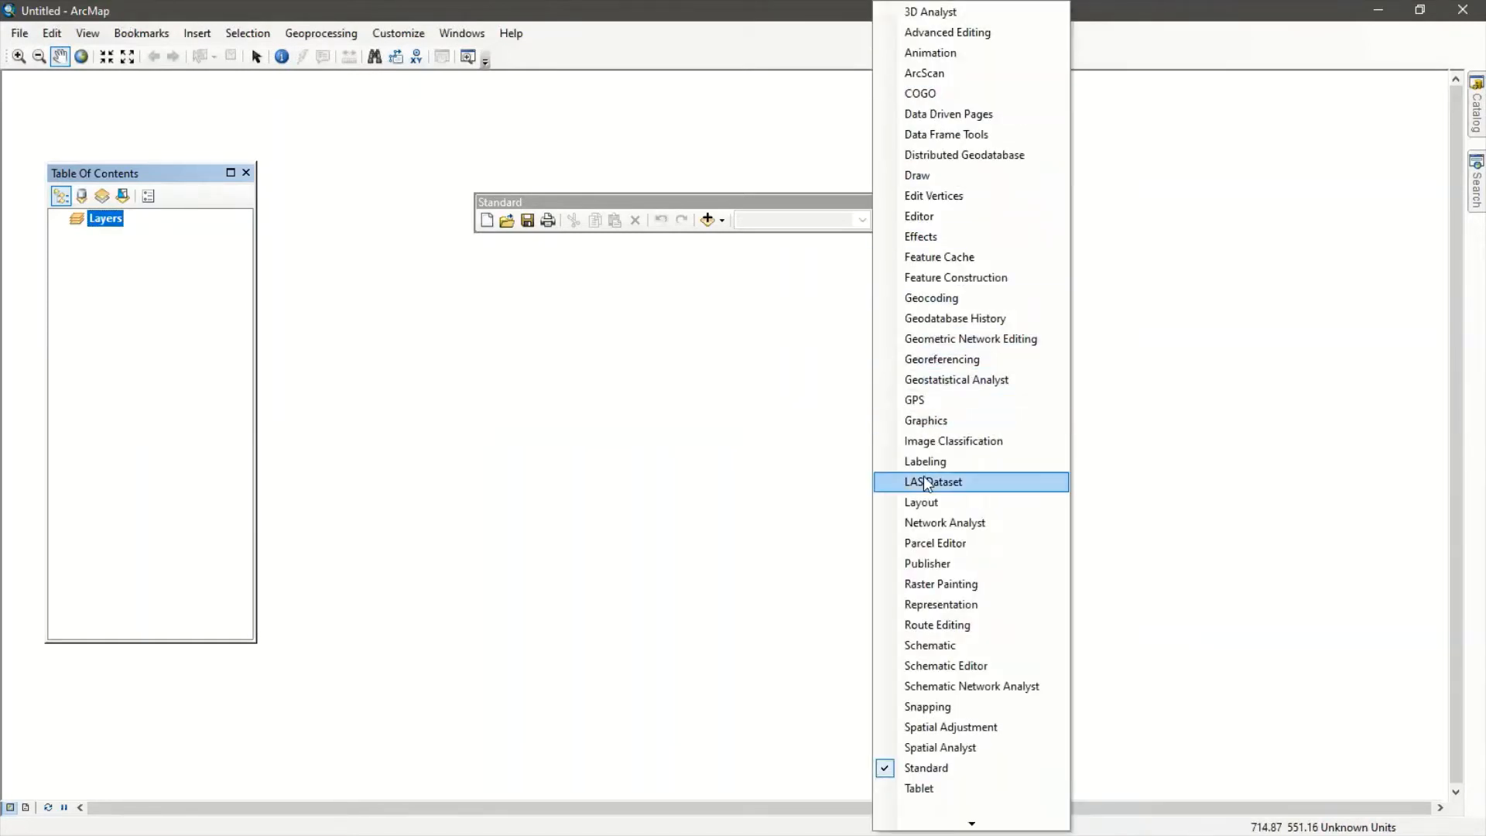
click(886, 503)
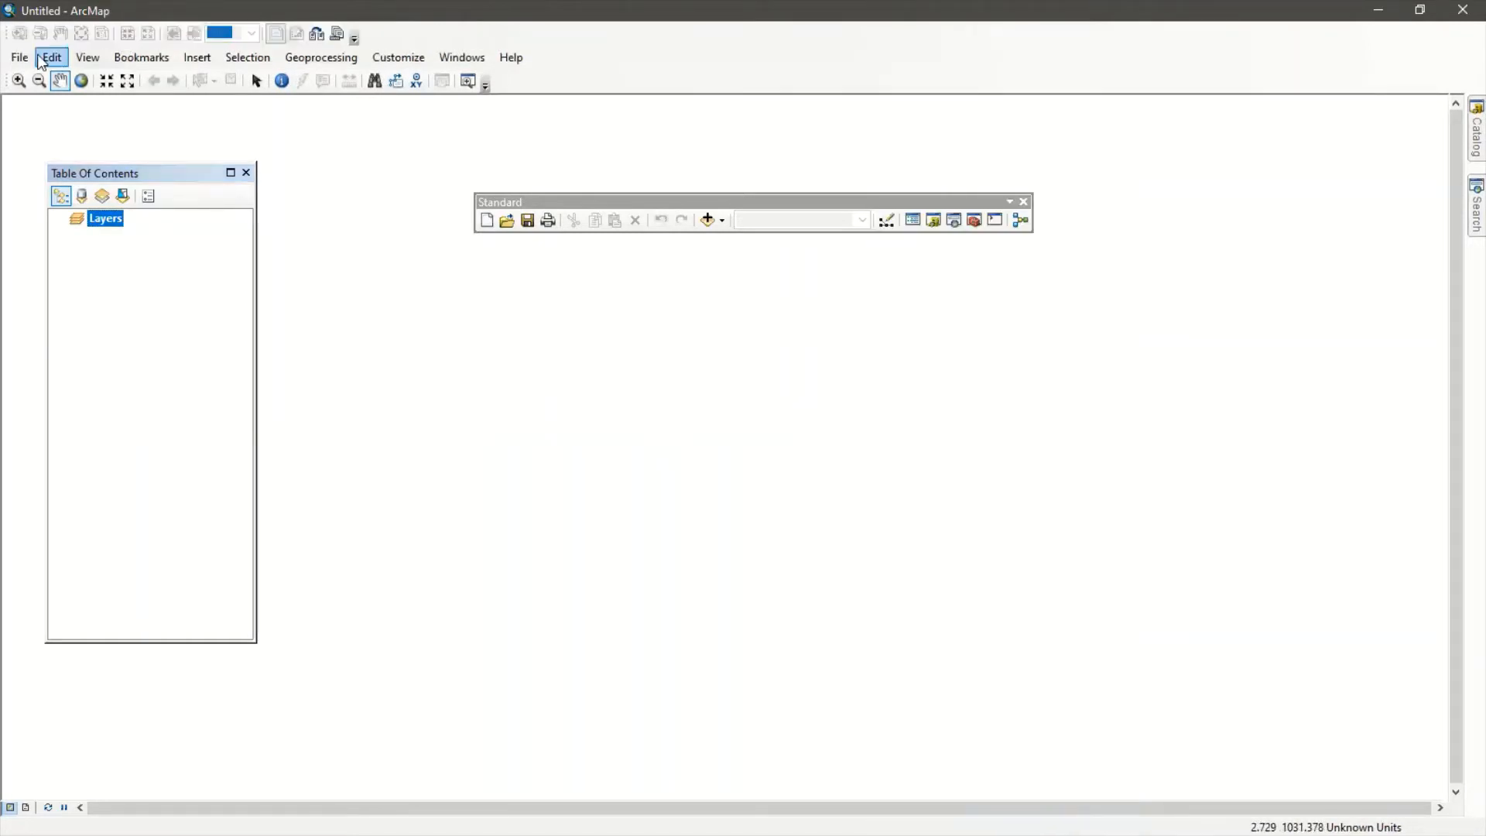
Rearrange the toolbars beneath the main menu, with Layout and Standard sharing the first row and Tools on the second
drag(10, 78, 465, 150)
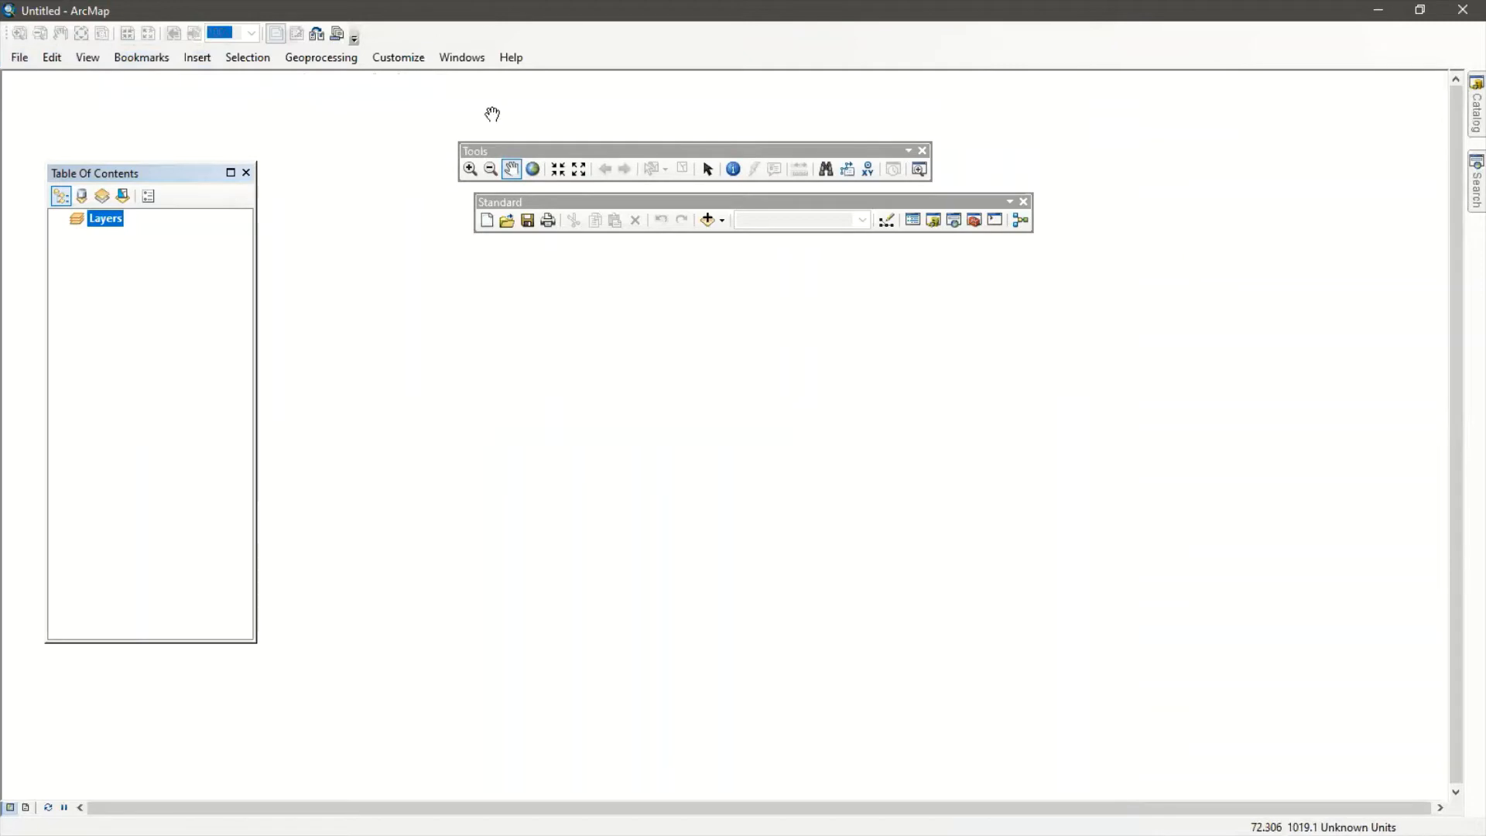
drag(14, 34, 509, 90)
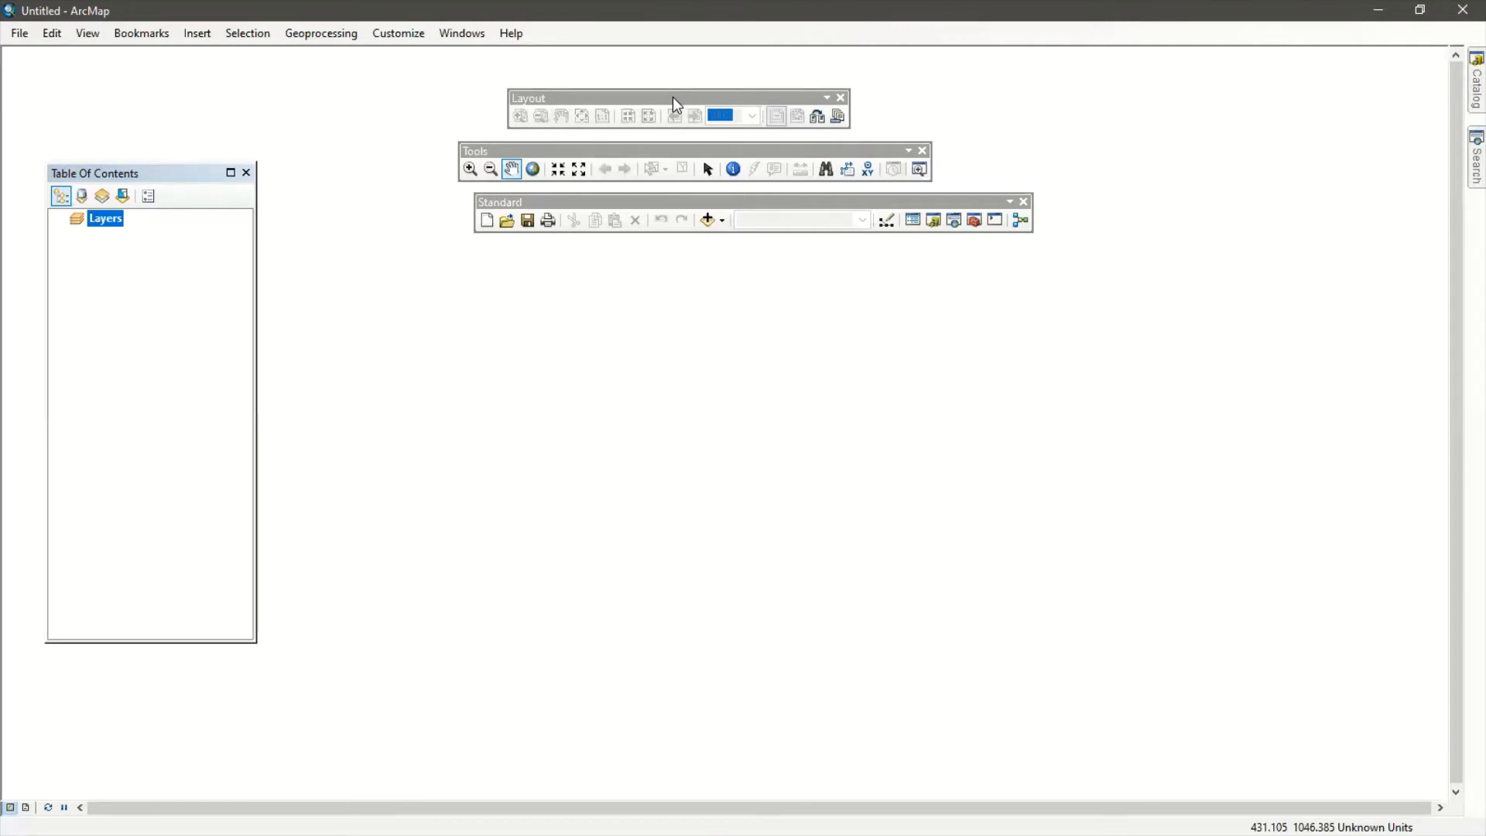
drag(674, 99, 191, 55)
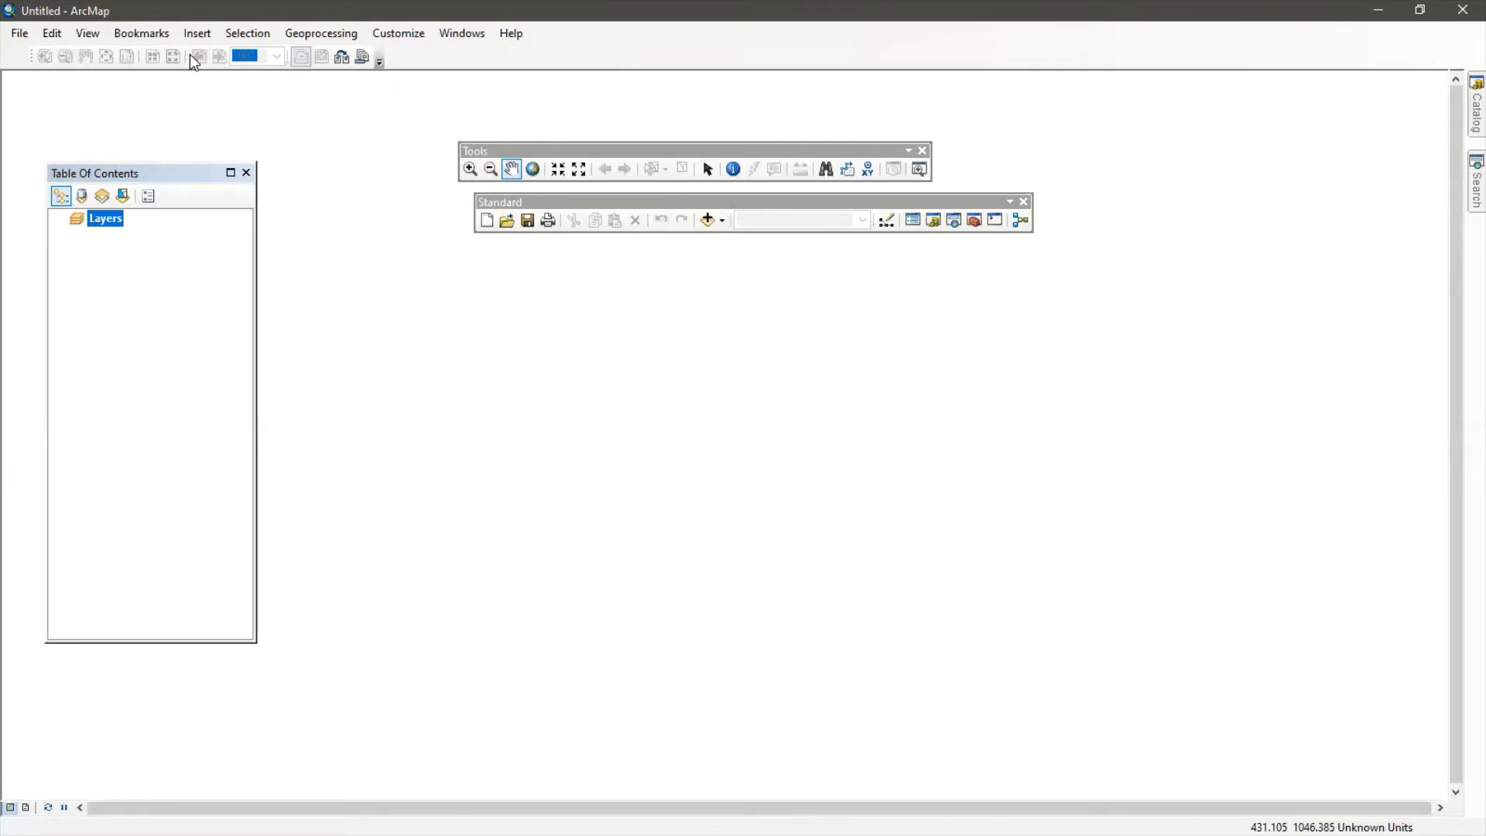
drag(638, 147, 183, 83)
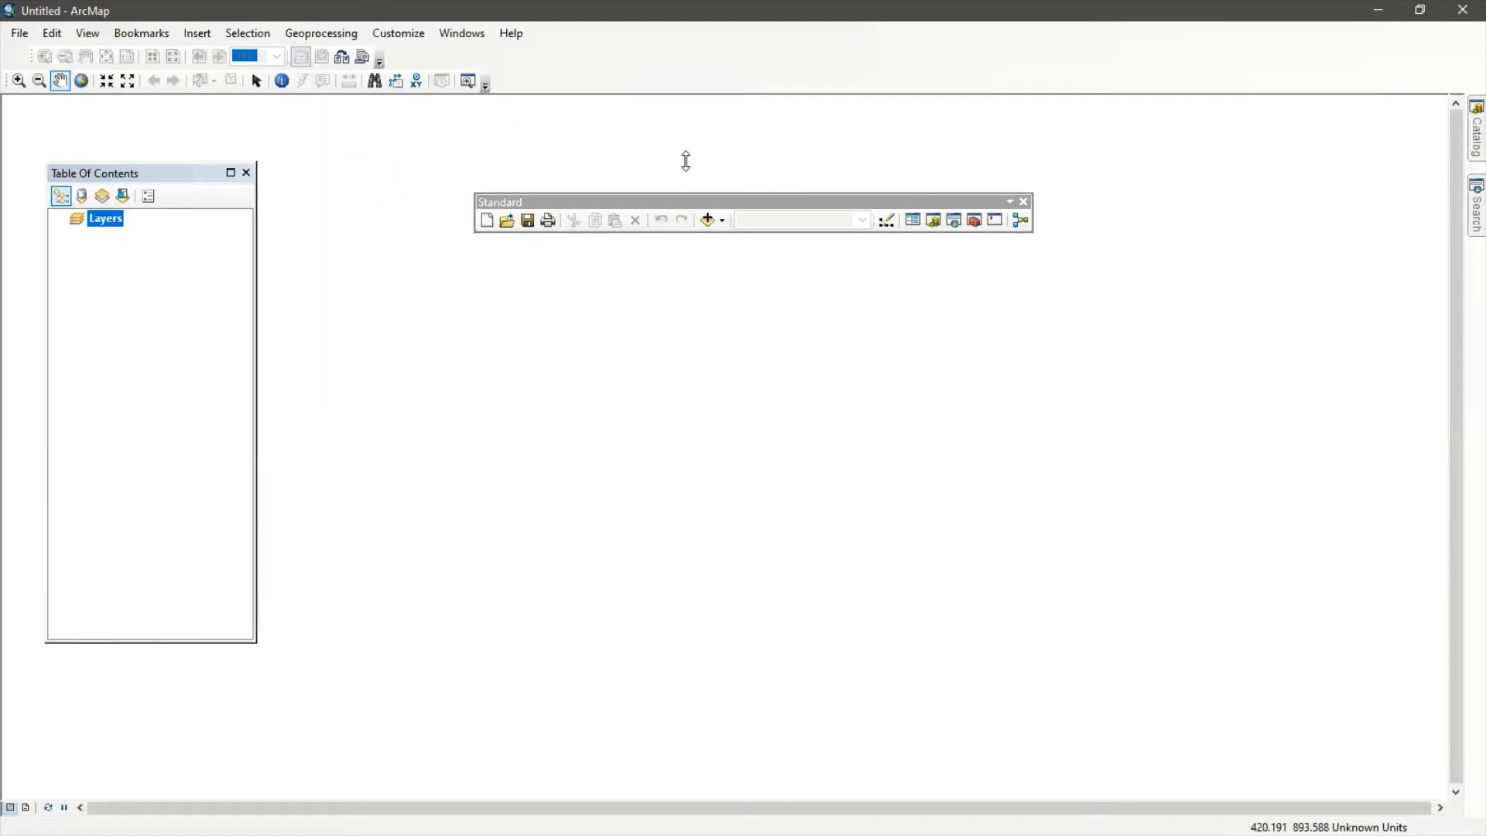
drag(685, 161, 559, 58)
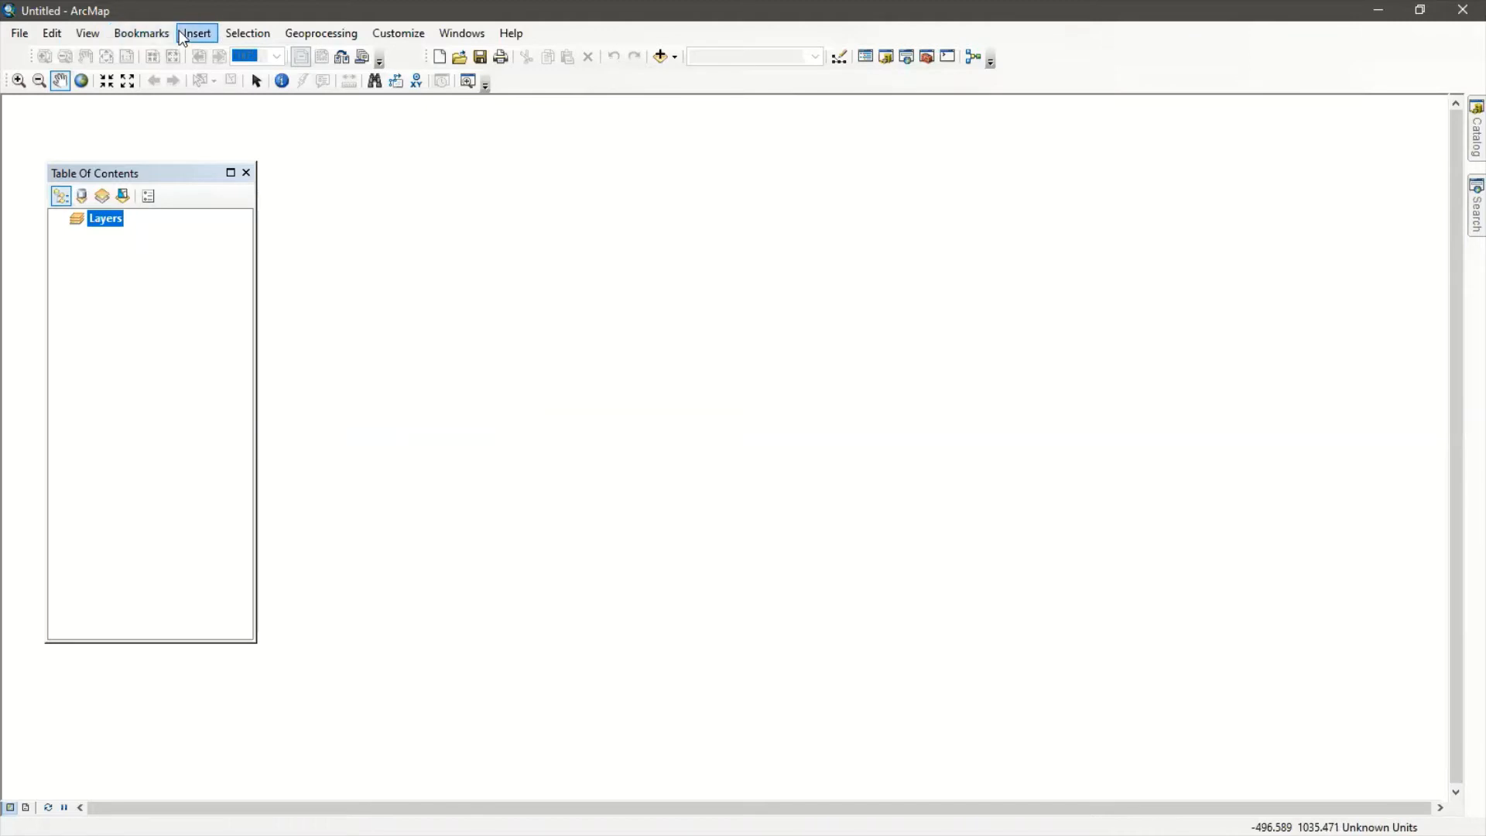
Review the available file, edit, view, bookmark and geoprocessing commands without running any of them
click(20, 33)
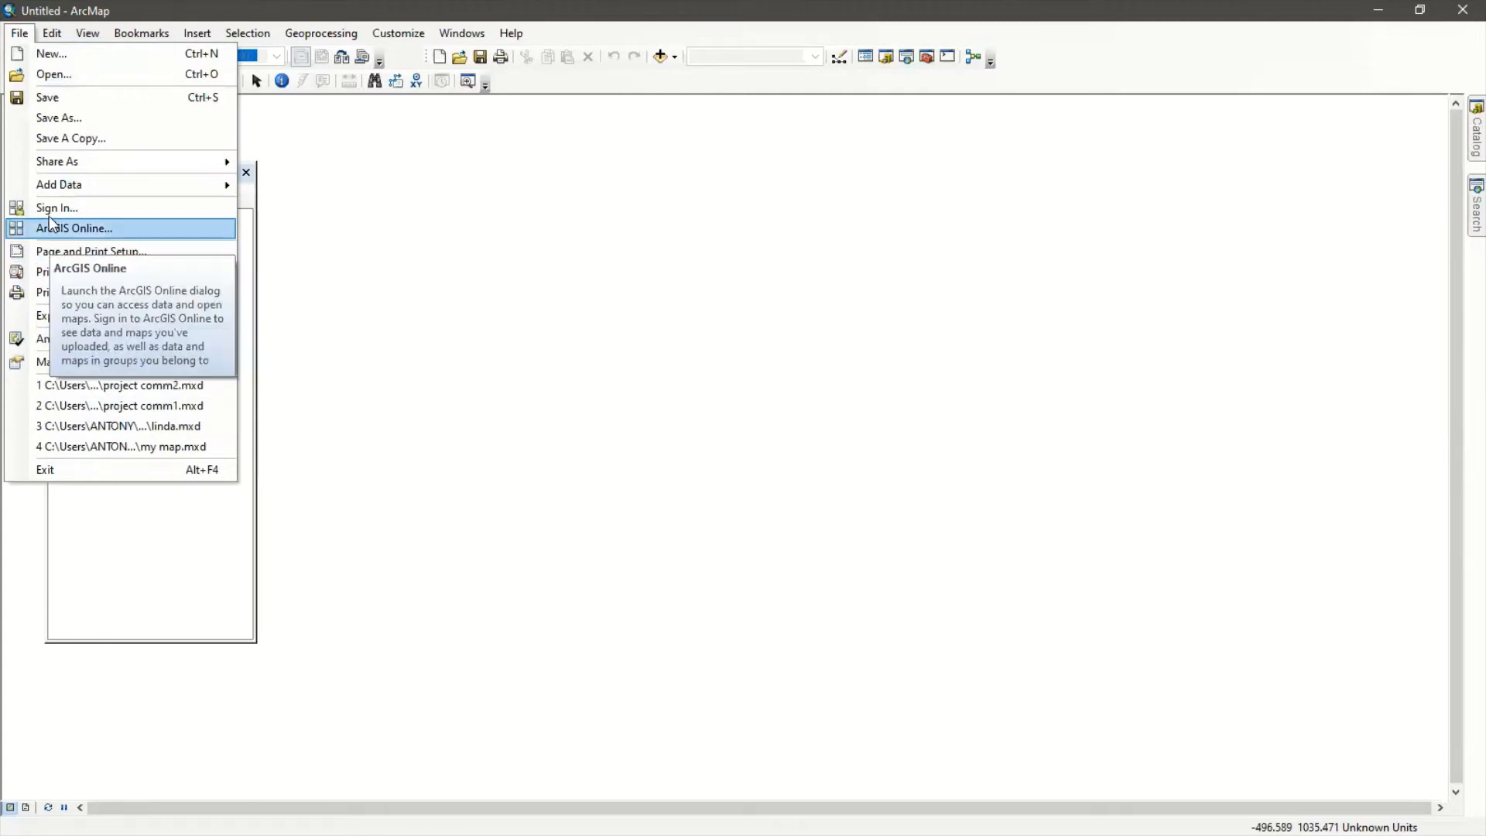
click(23, 34)
click(48, 34)
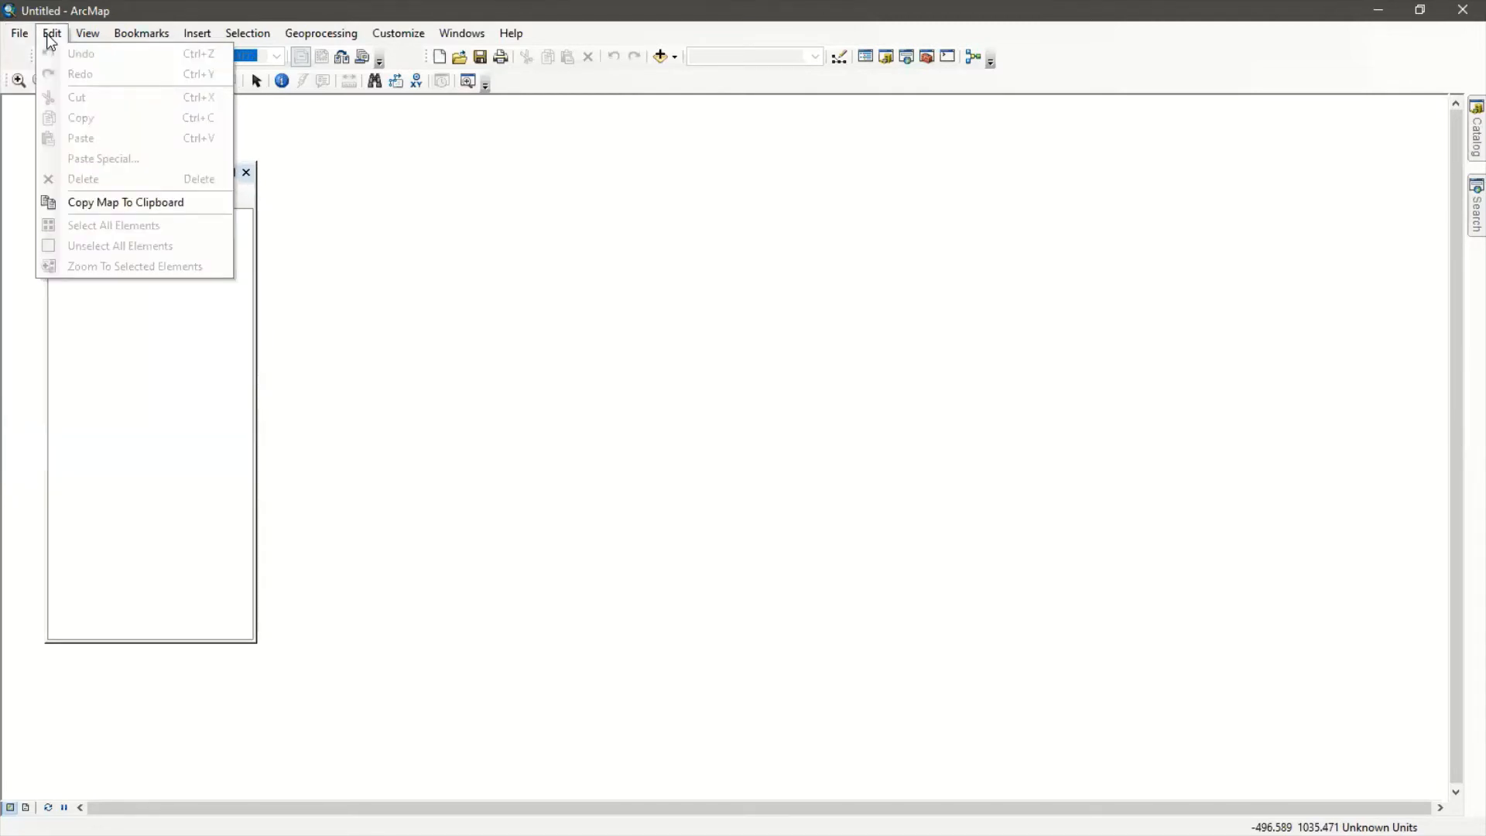
mouse_move(23, 36)
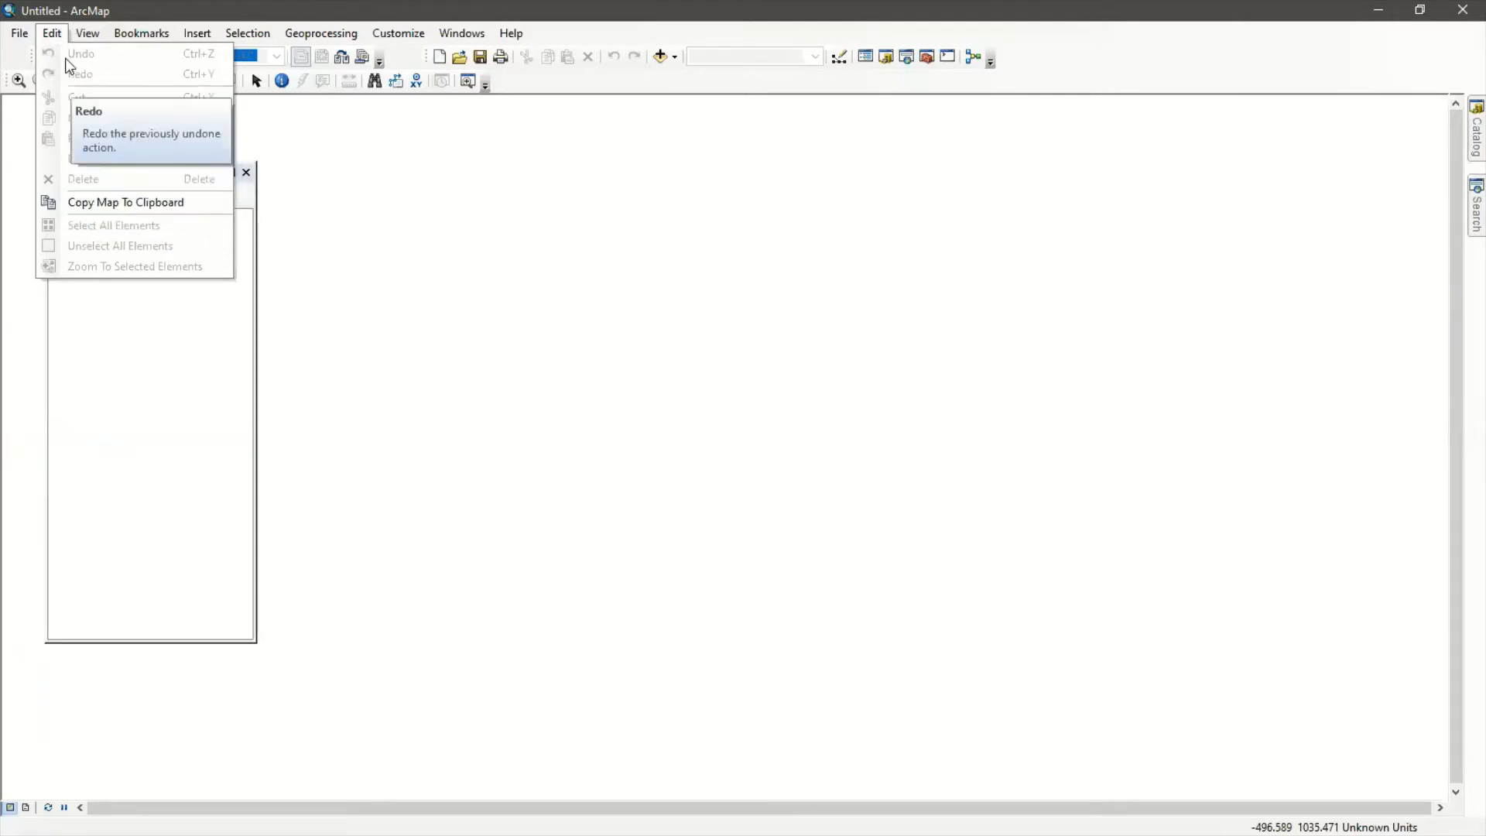
click(63, 31)
click(83, 34)
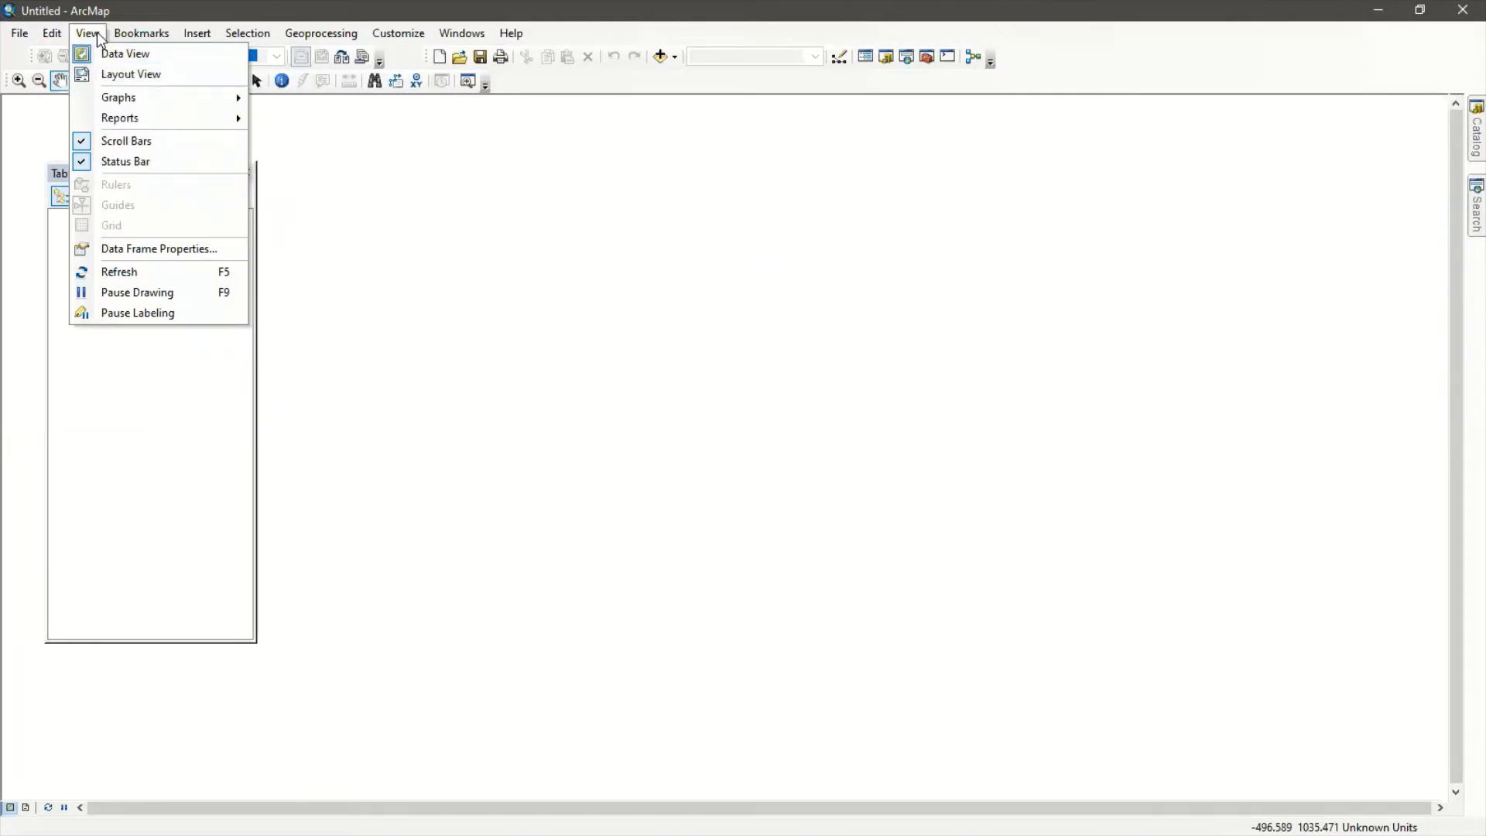
mouse_move(153, 33)
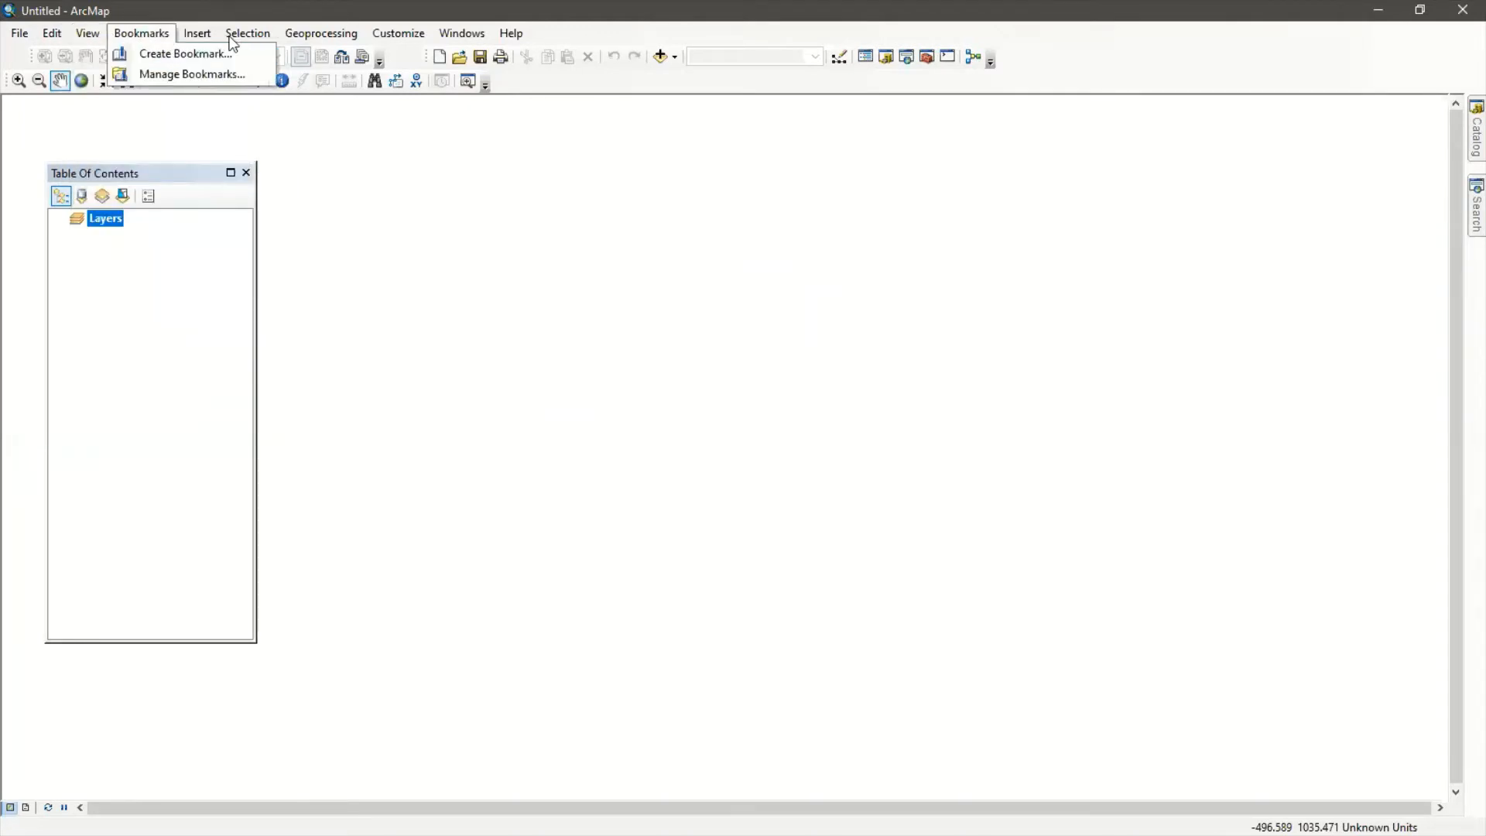
mouse_move(232, 34)
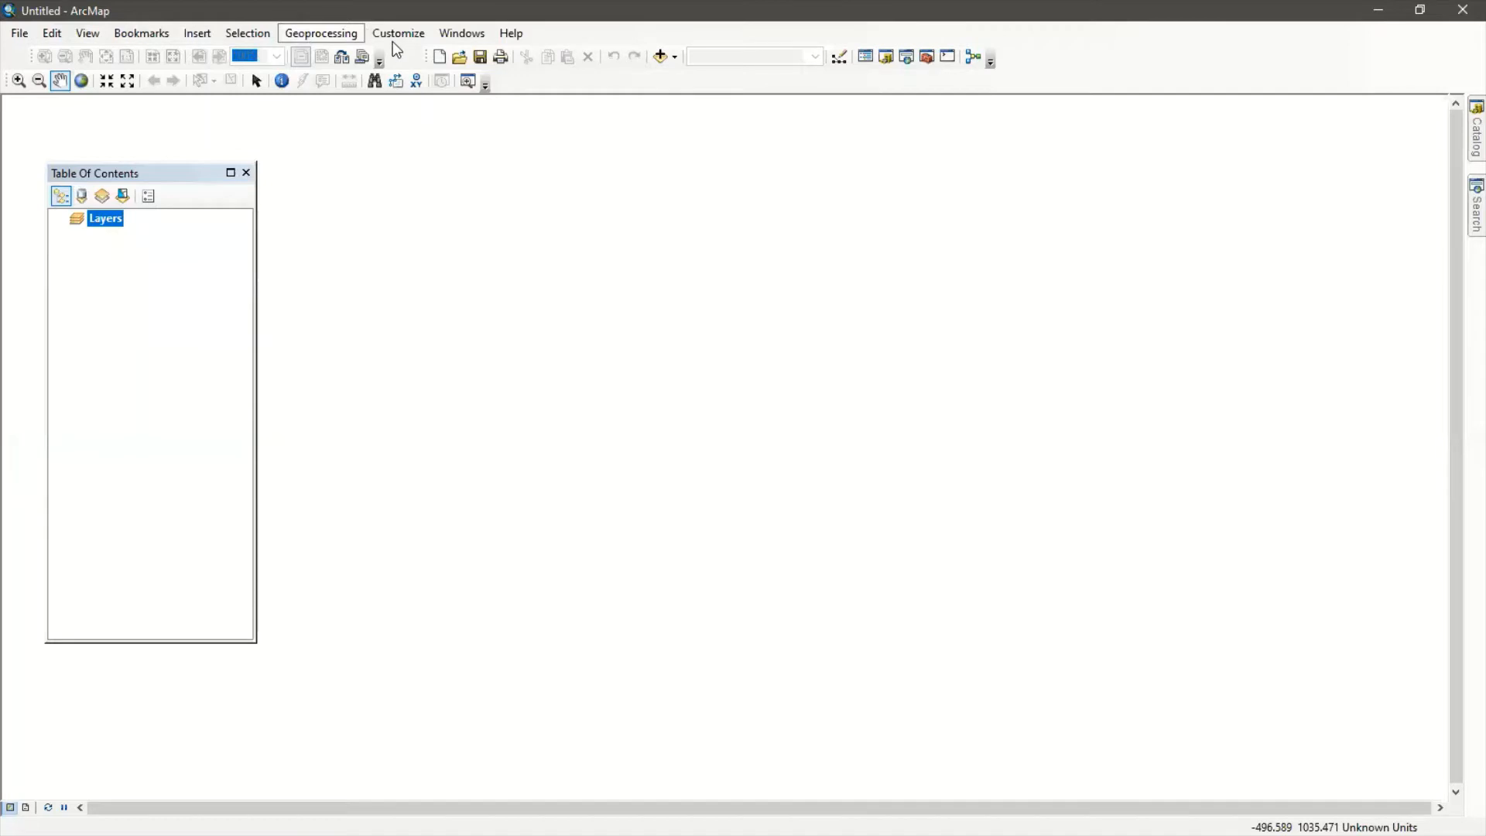
click(346, 33)
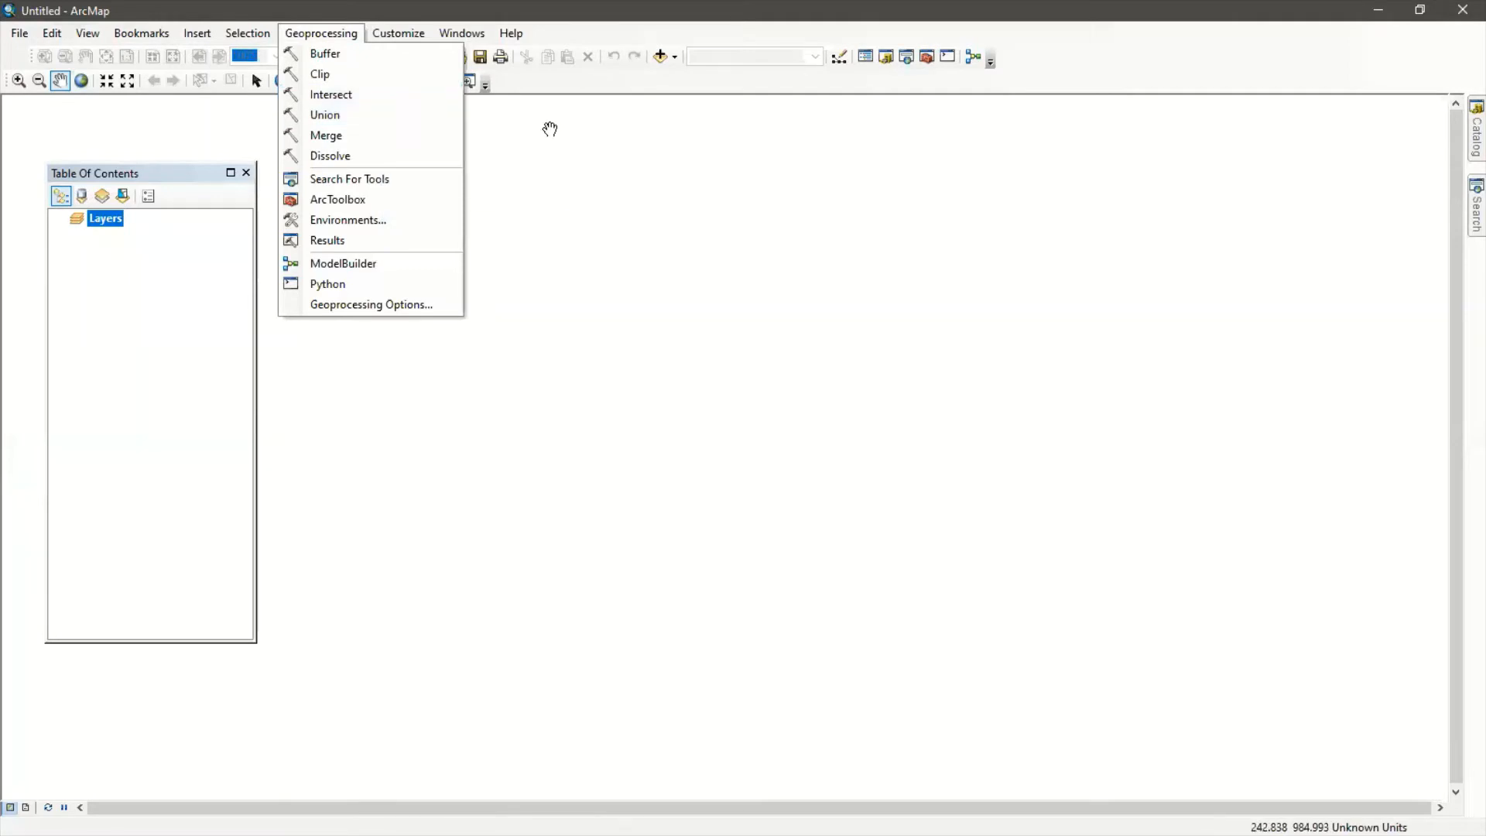
click(551, 165)
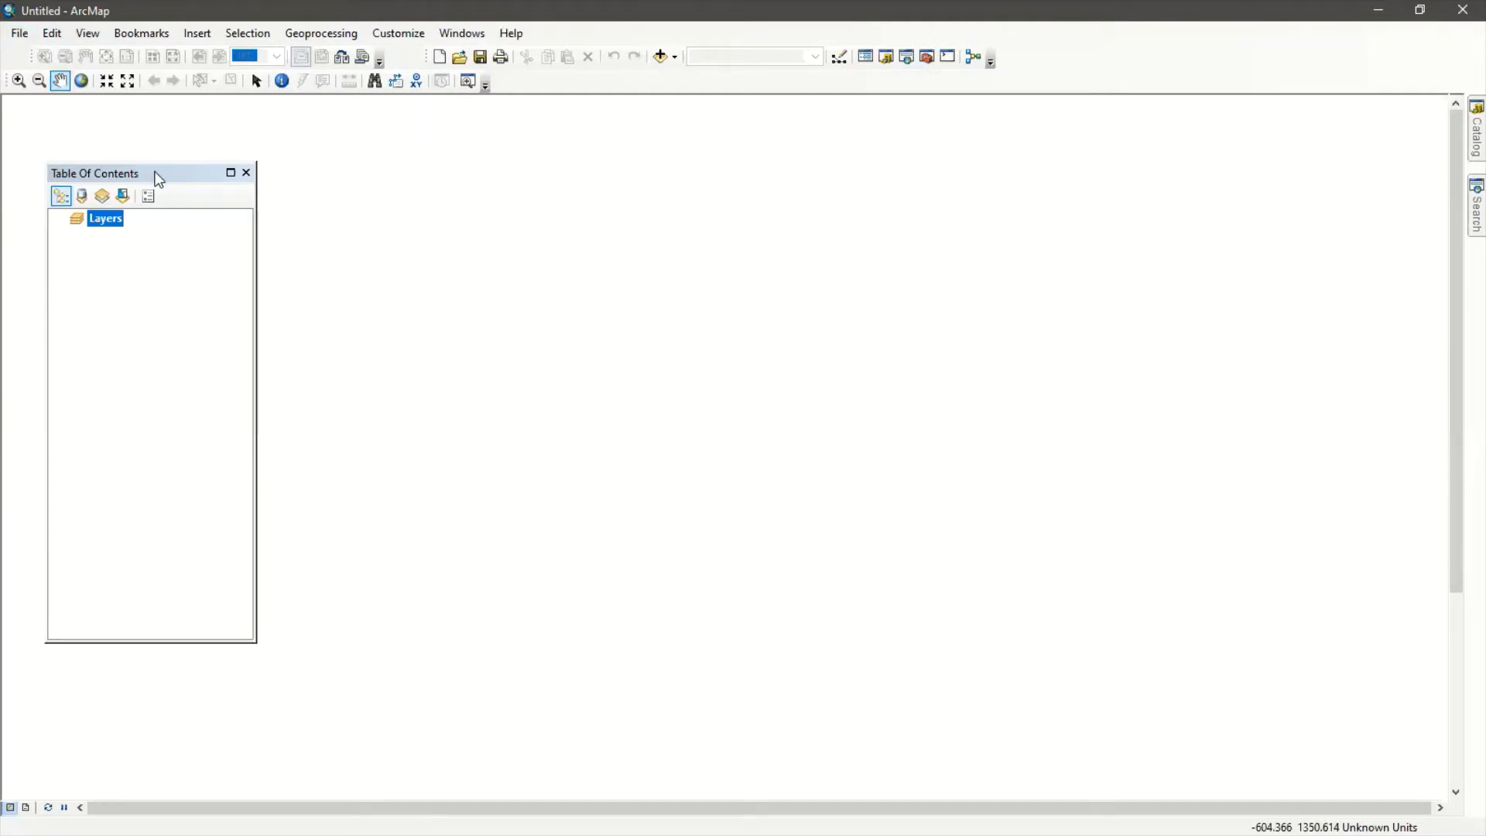
Place the Table Of Contents at the map area's upper-left corner and inspect its listing modes and options, returning to List By Drawing Order
drag(155, 172, 149, 157)
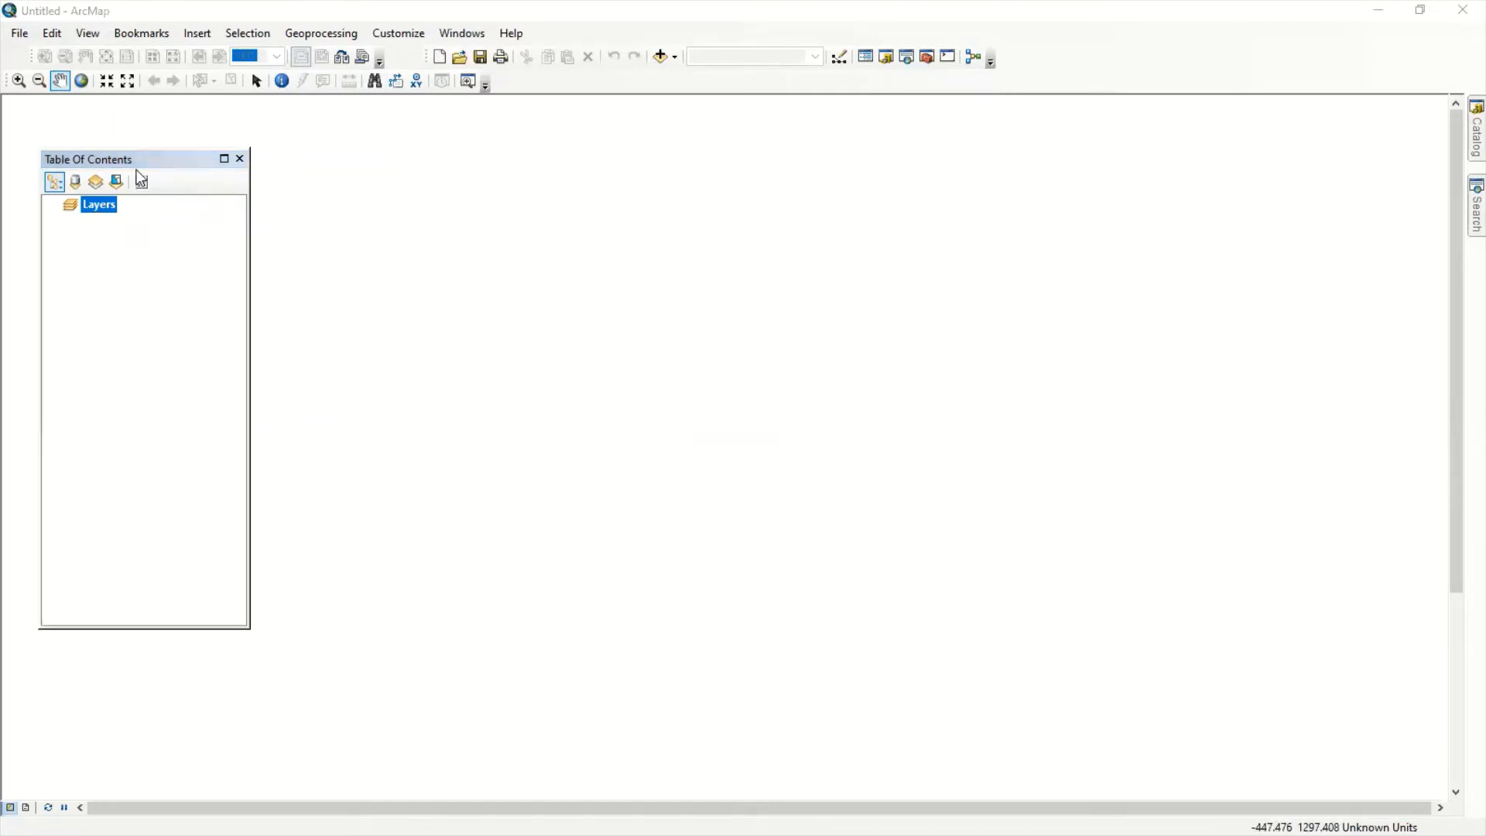
drag(132, 157, 102, 130)
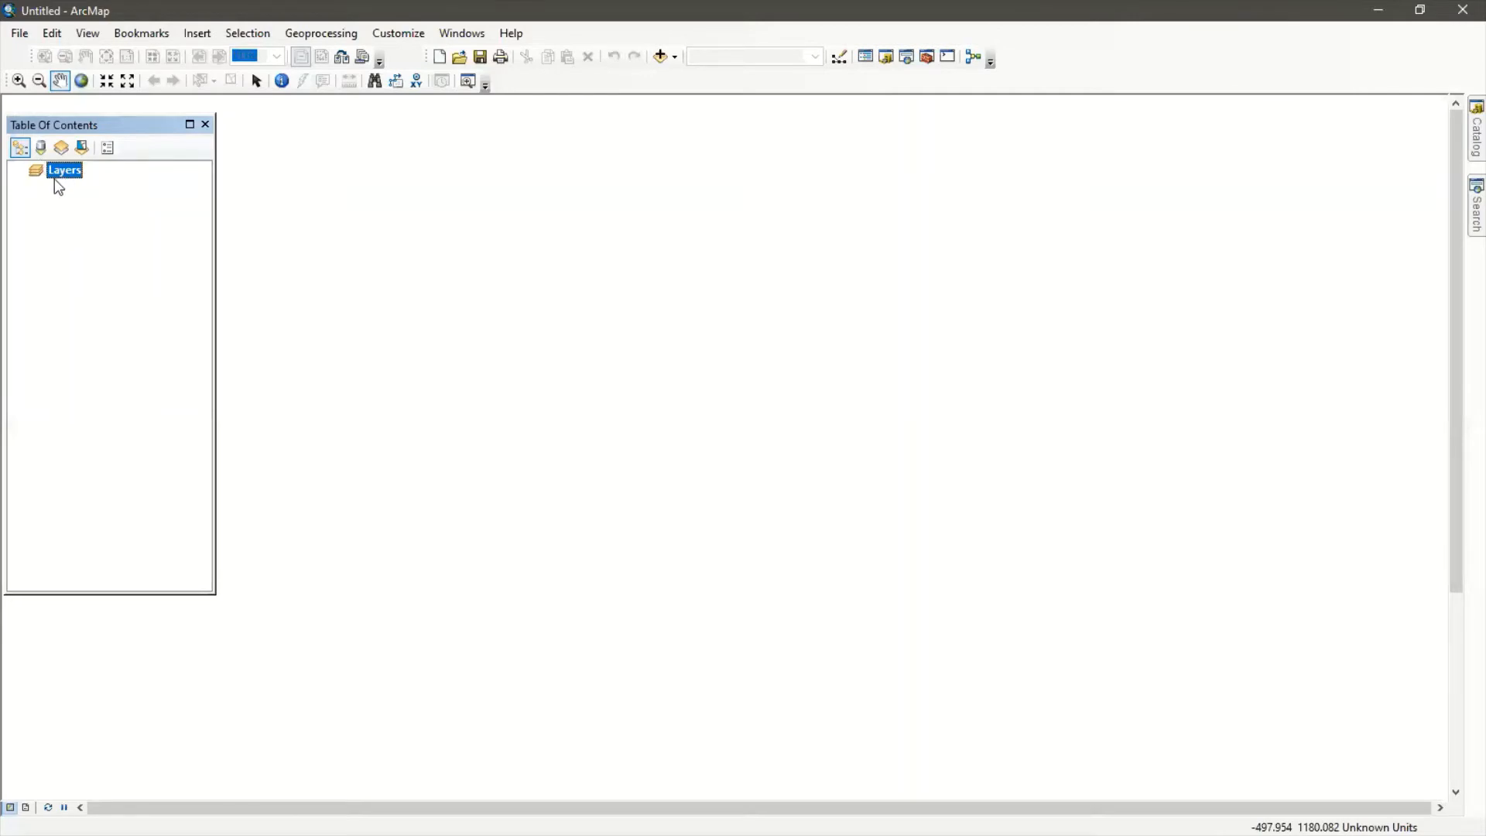
click(61, 147)
click(81, 147)
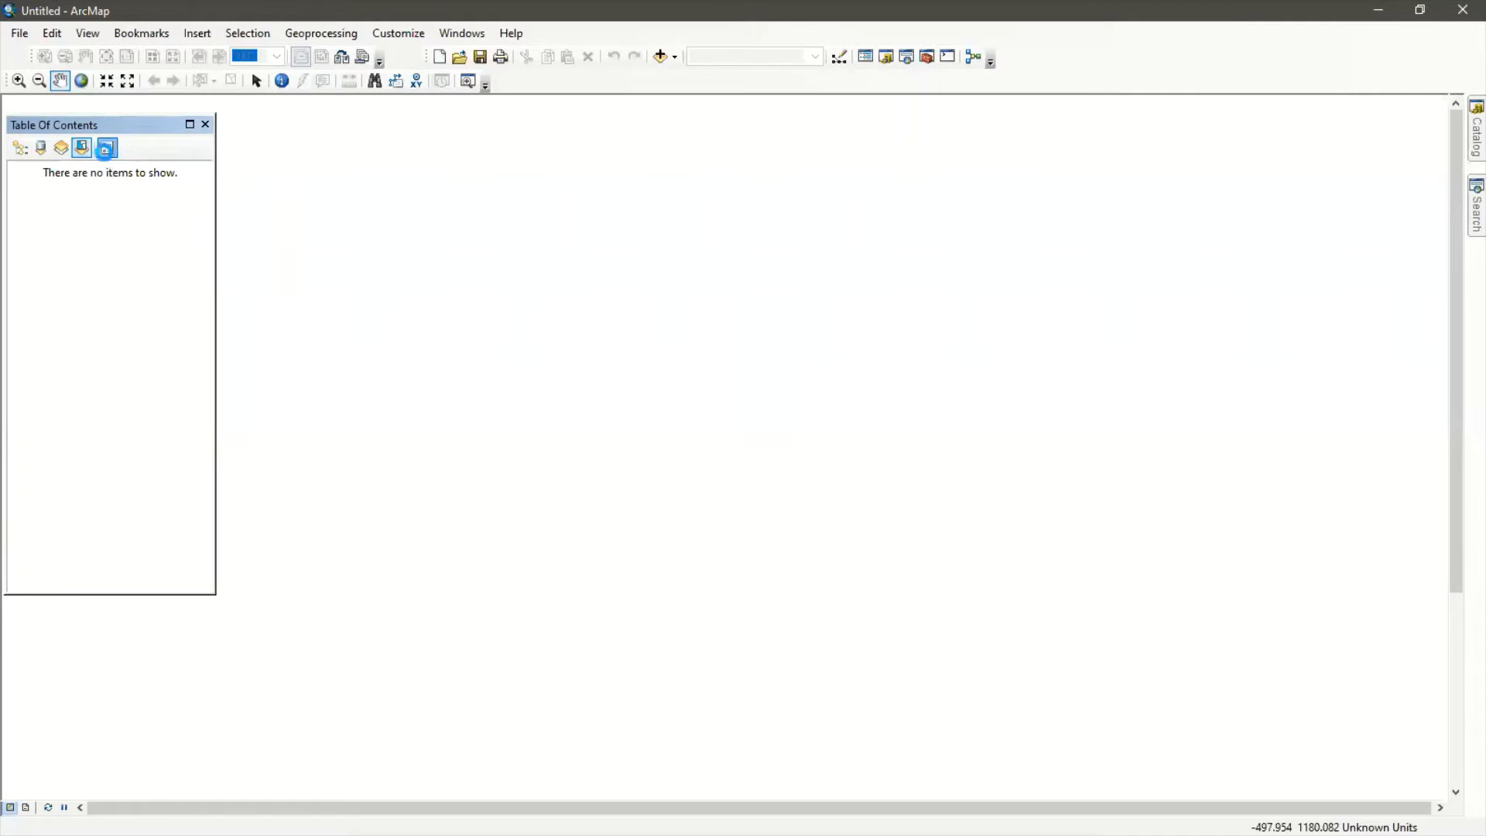
click(108, 149)
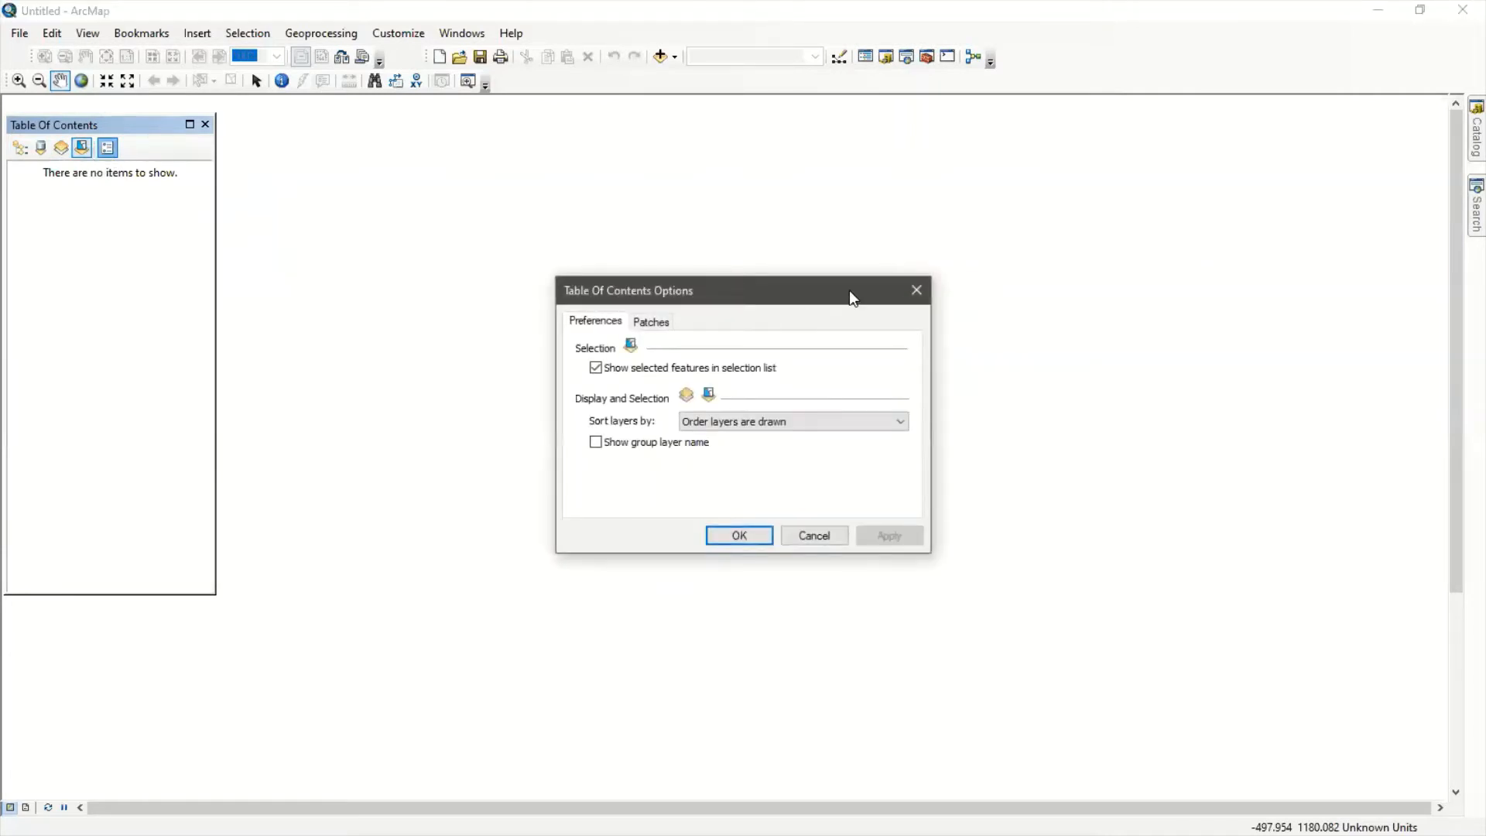
click(914, 290)
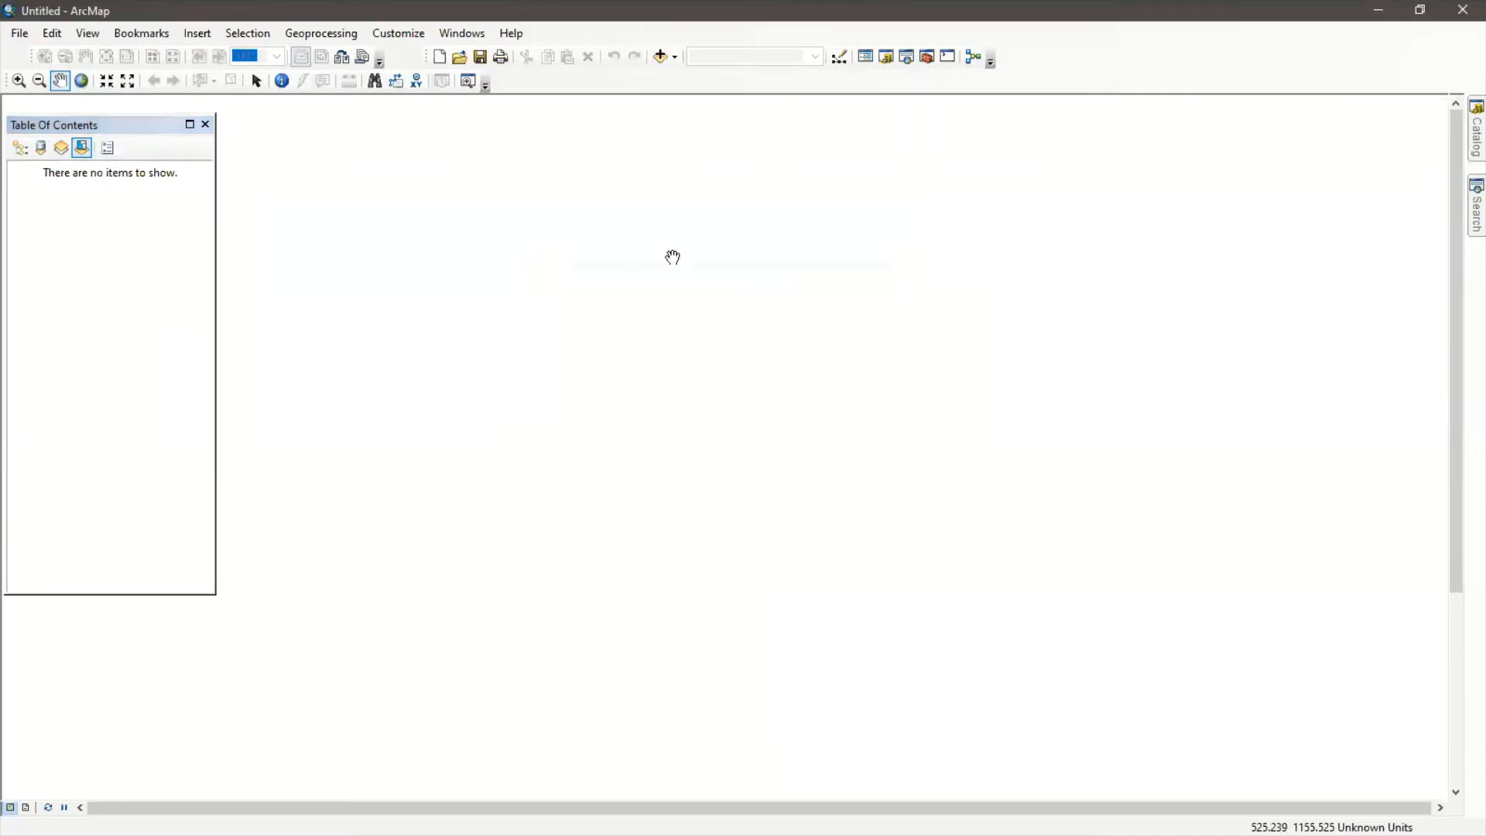
click(18, 150)
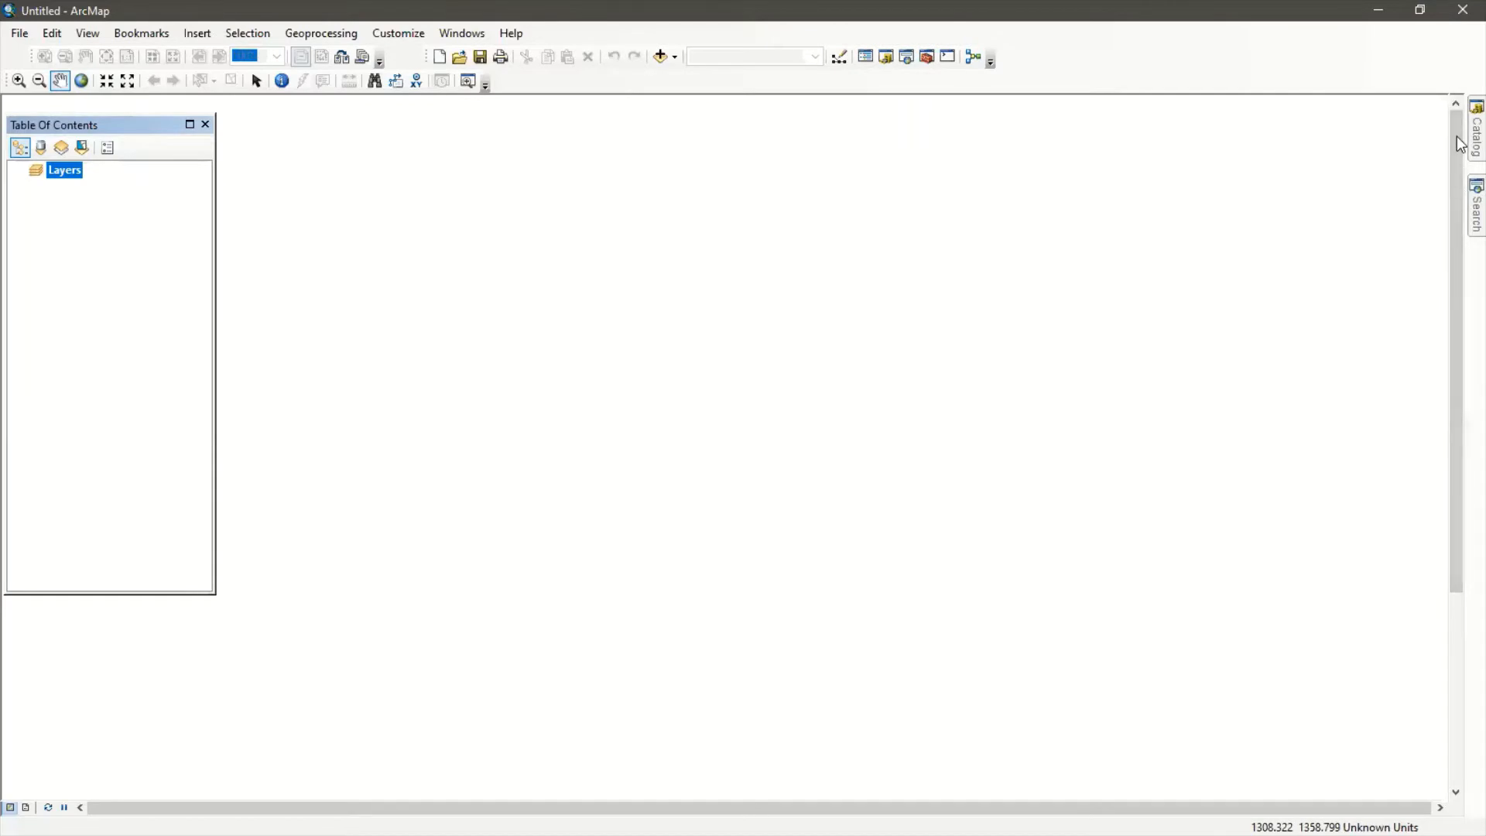
Open the Catalog window for accessing and managing data
mouse_move(1457, 140)
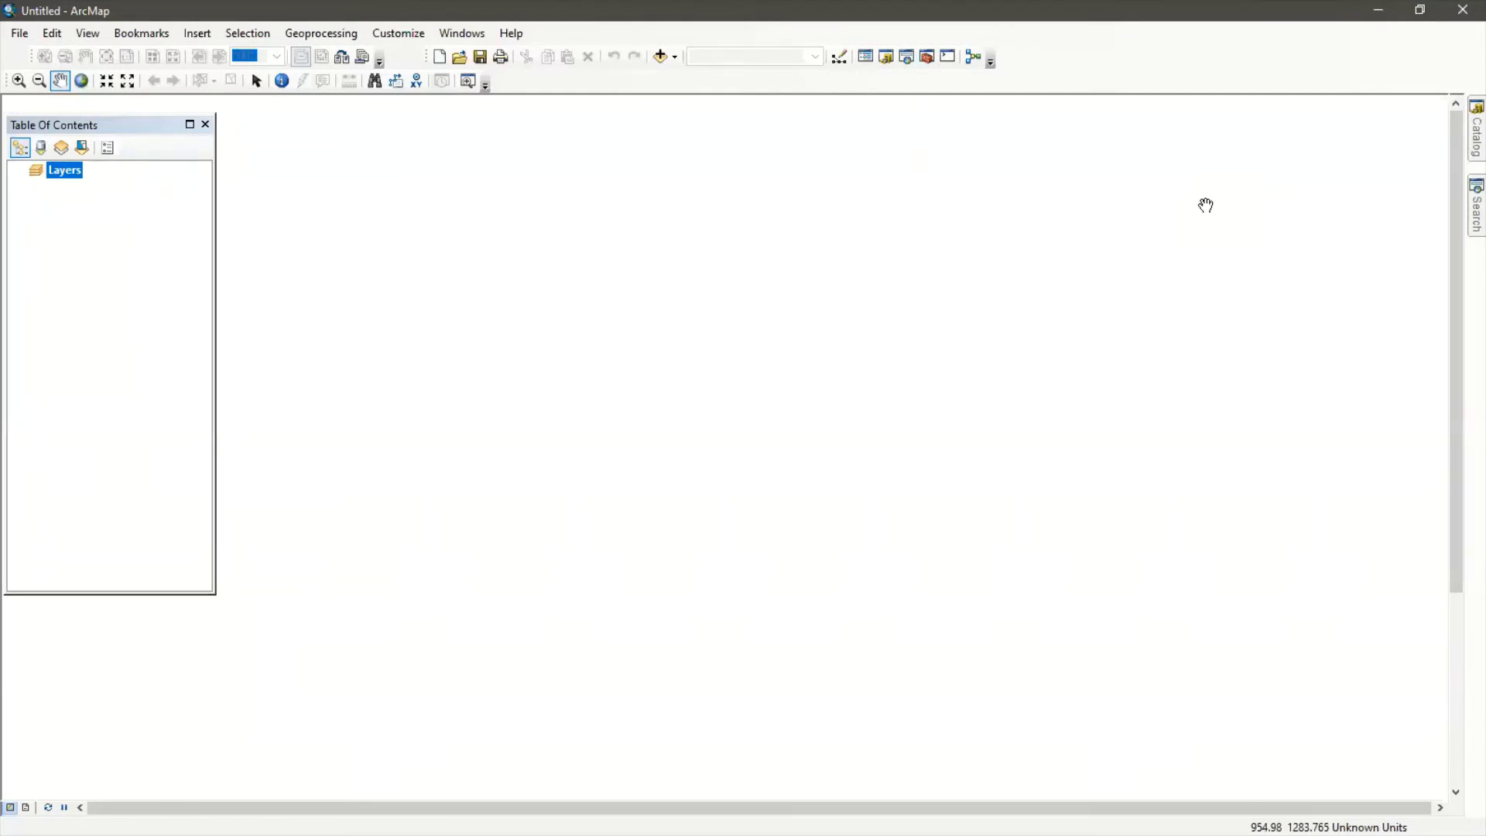
click(1475, 130)
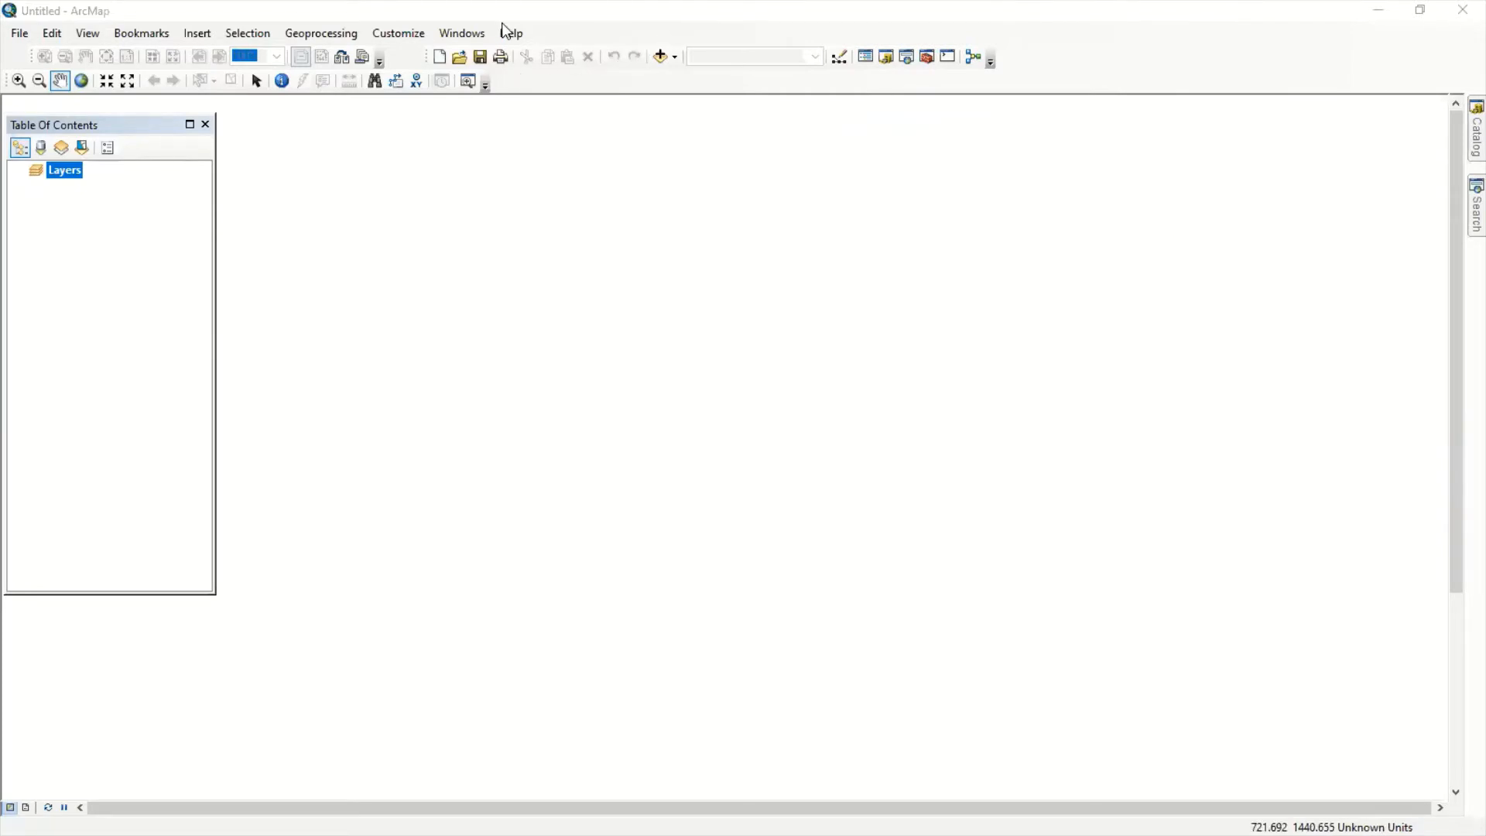
click(449, 36)
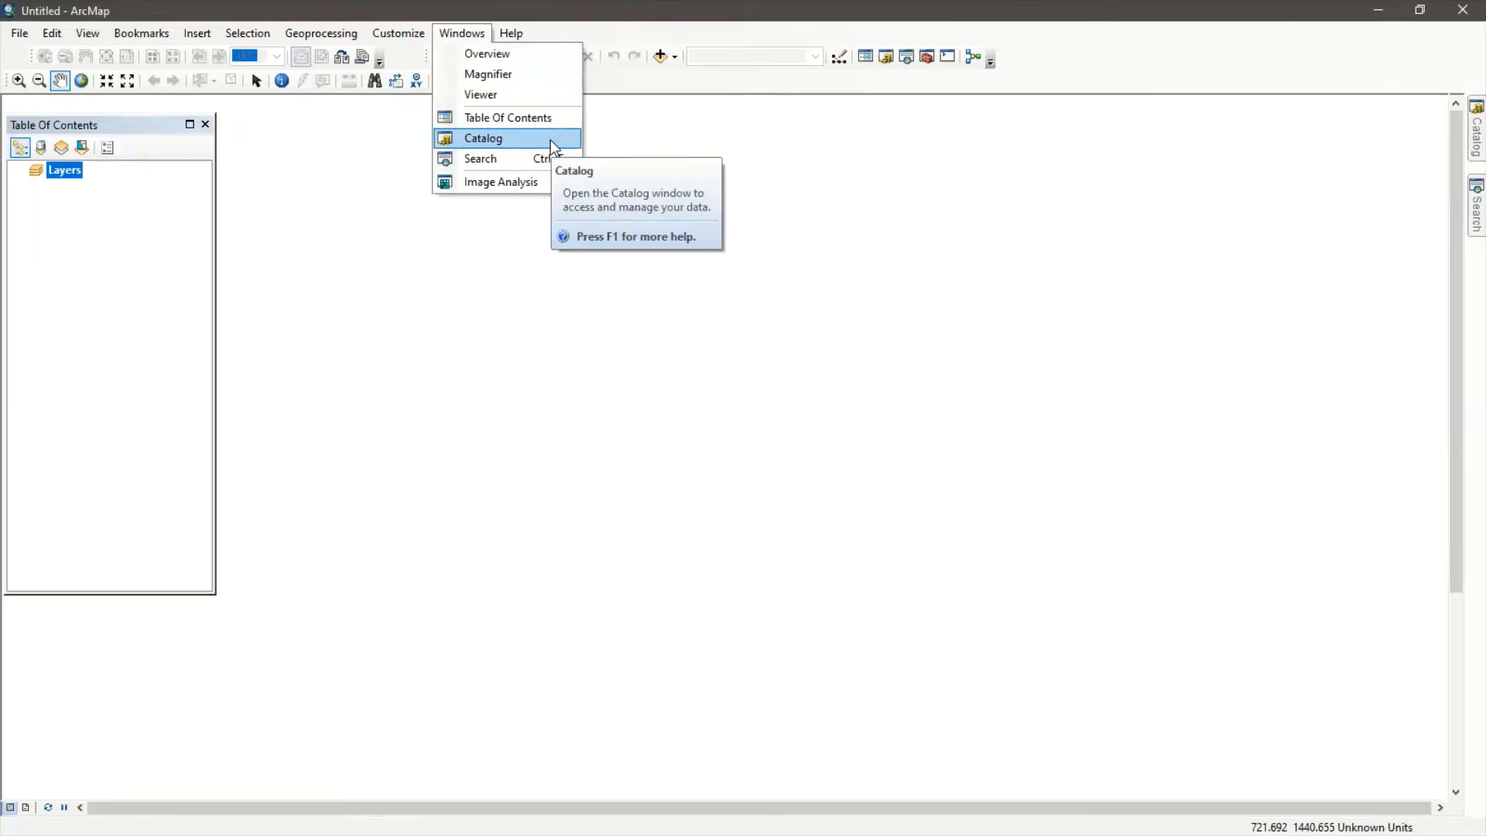
click(490, 138)
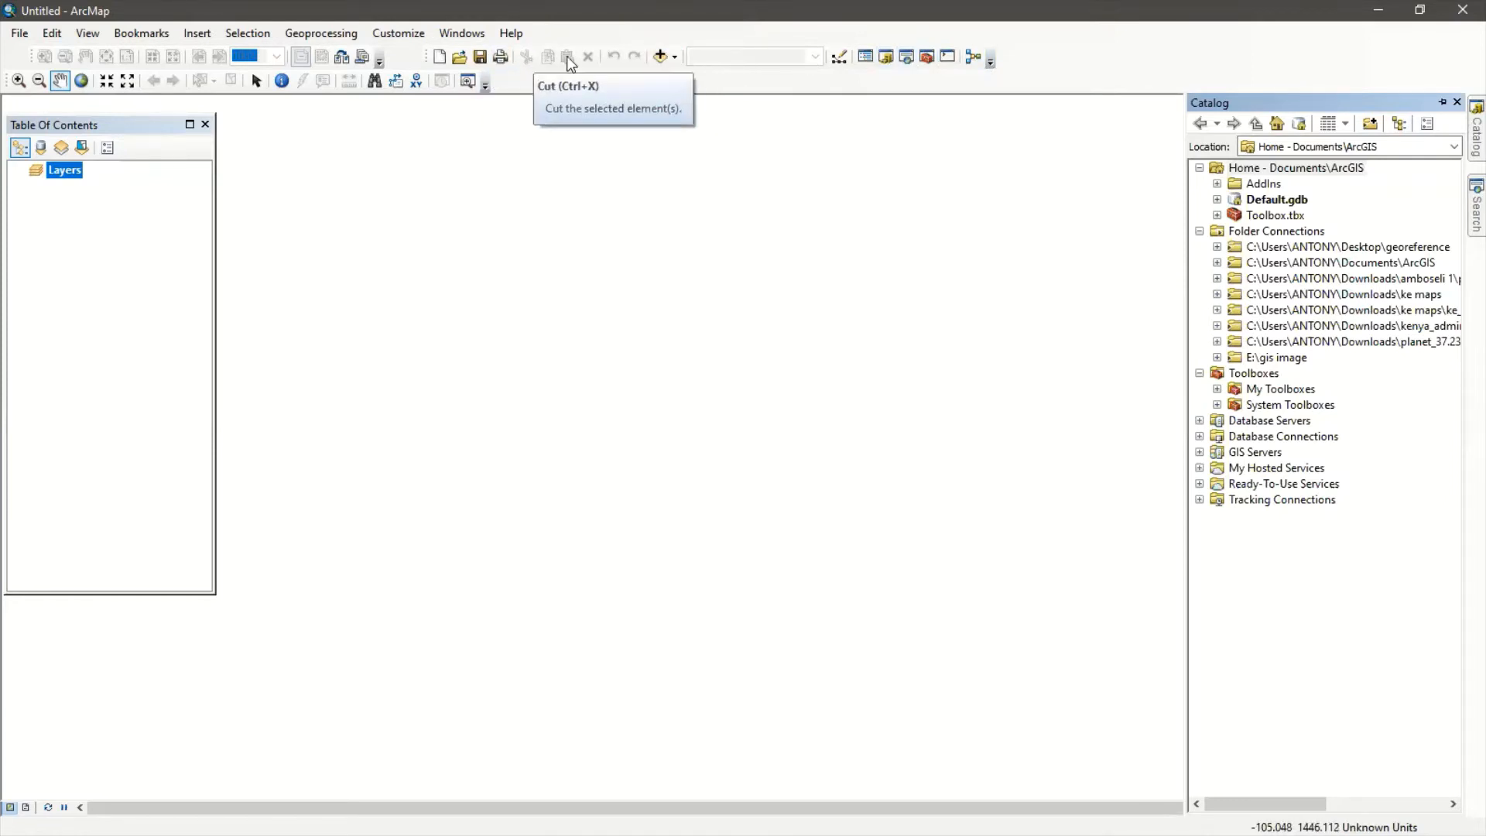
Move the Standard toolbar down and dock it in the same row as the Tools toolbar
drag(426, 58, 573, 194)
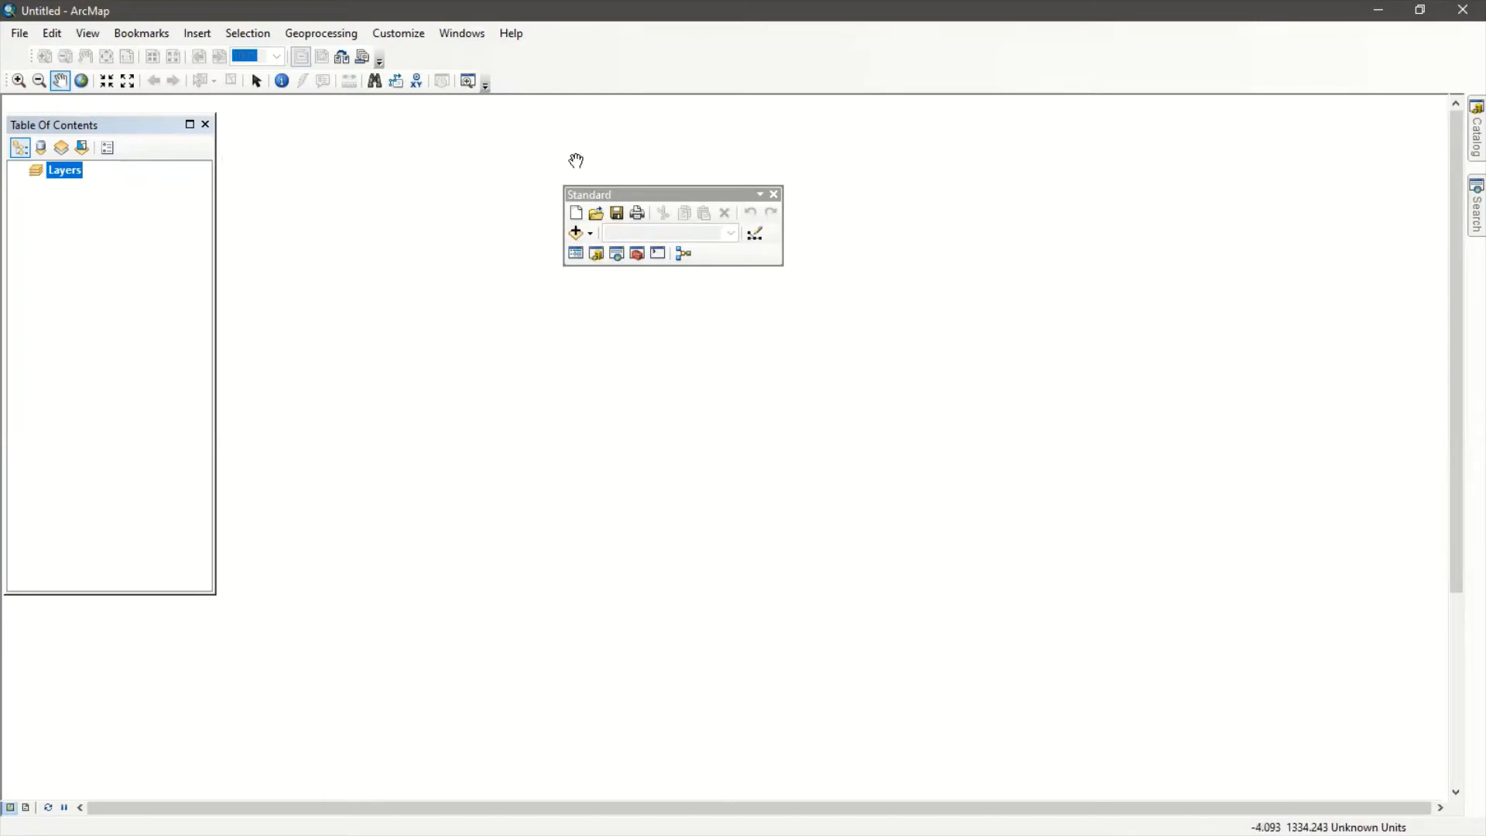
drag(643, 193, 646, 81)
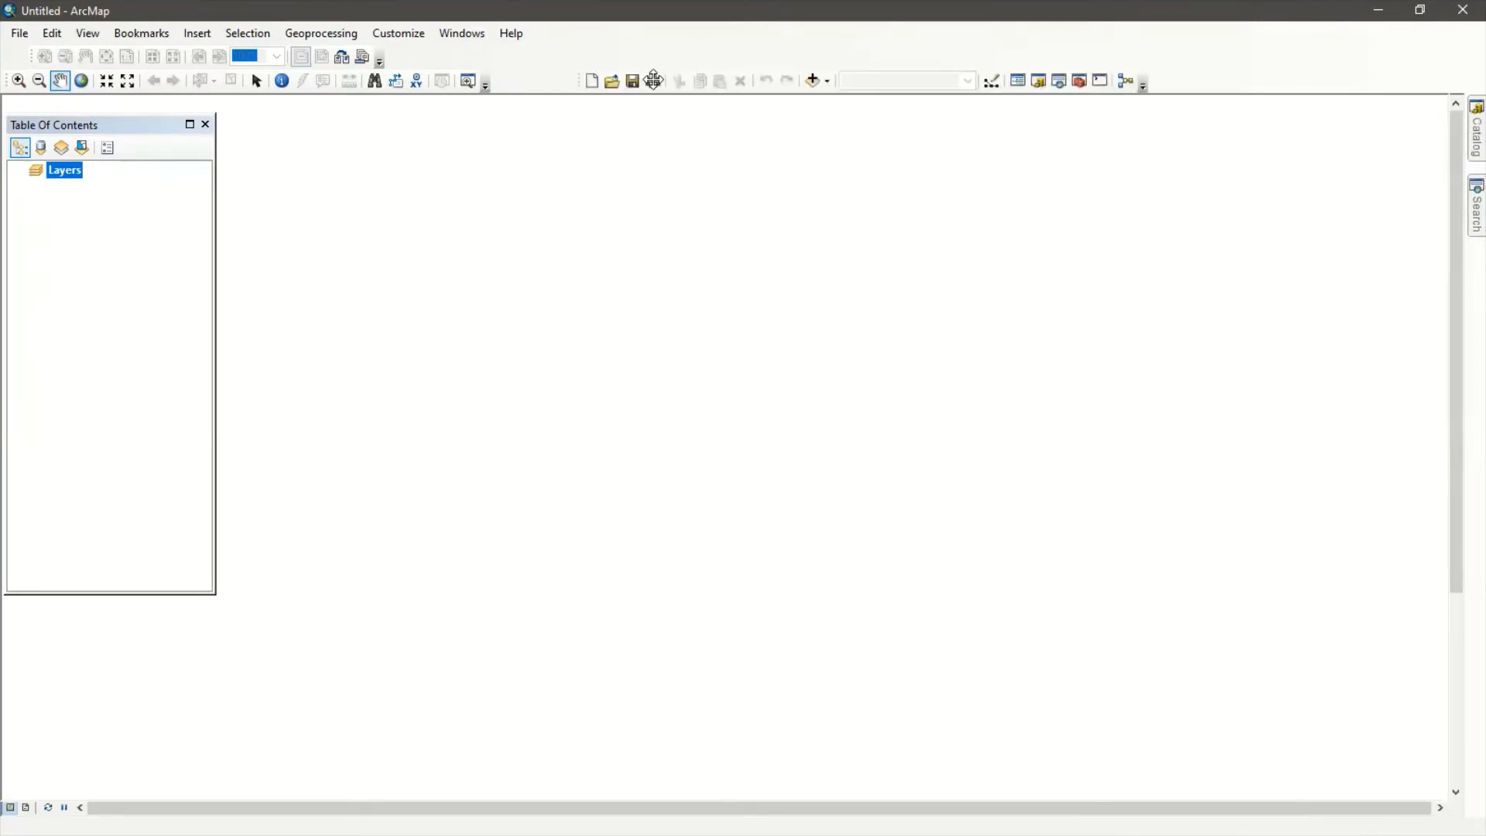
Browse the folders available for a new Catalog connection, expanding TRAINING and its ARCGIS subfolder, and leave without connecting any
click(1046, 85)
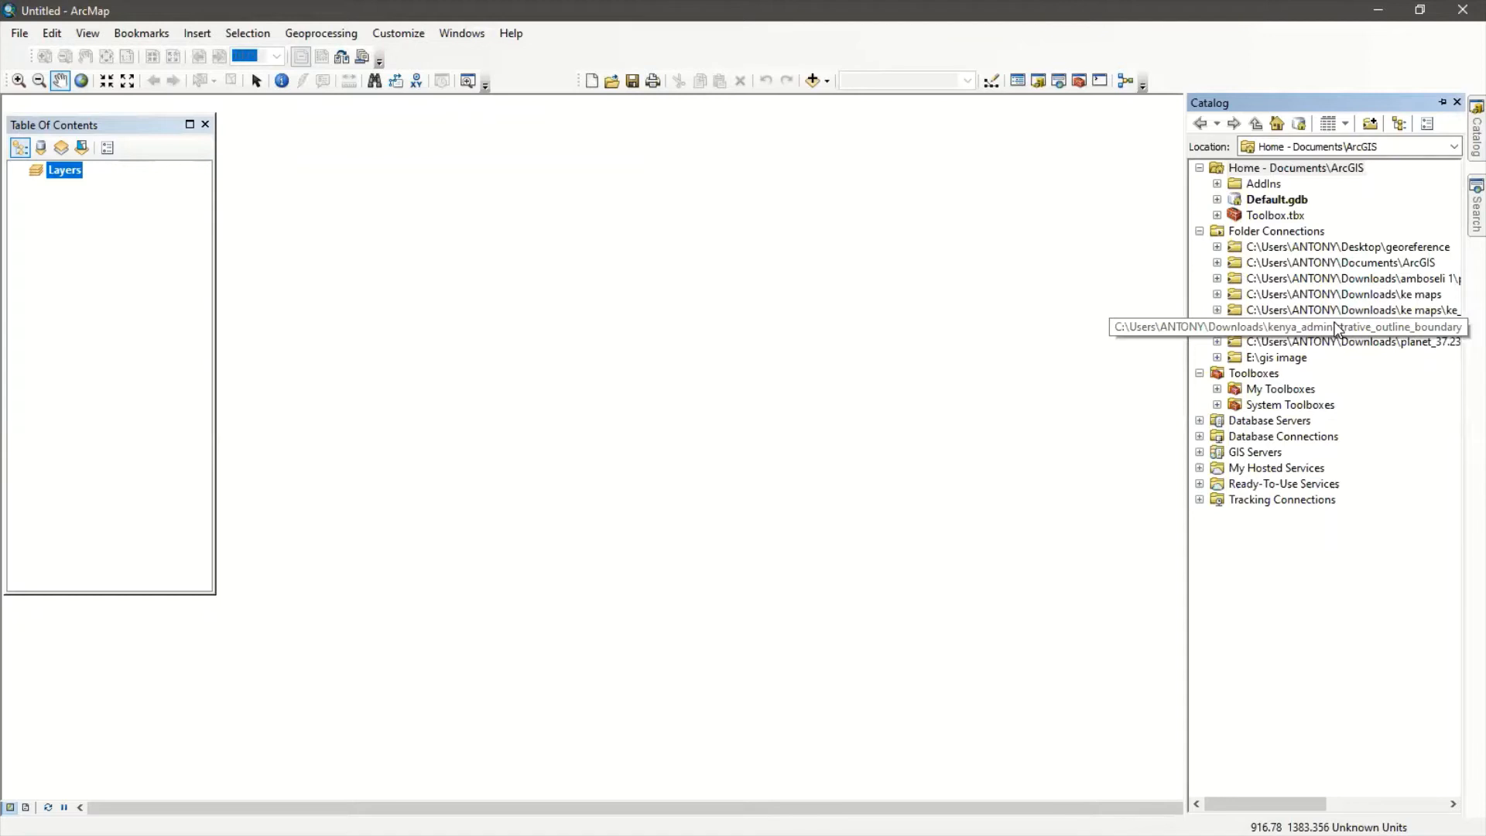
click(1371, 125)
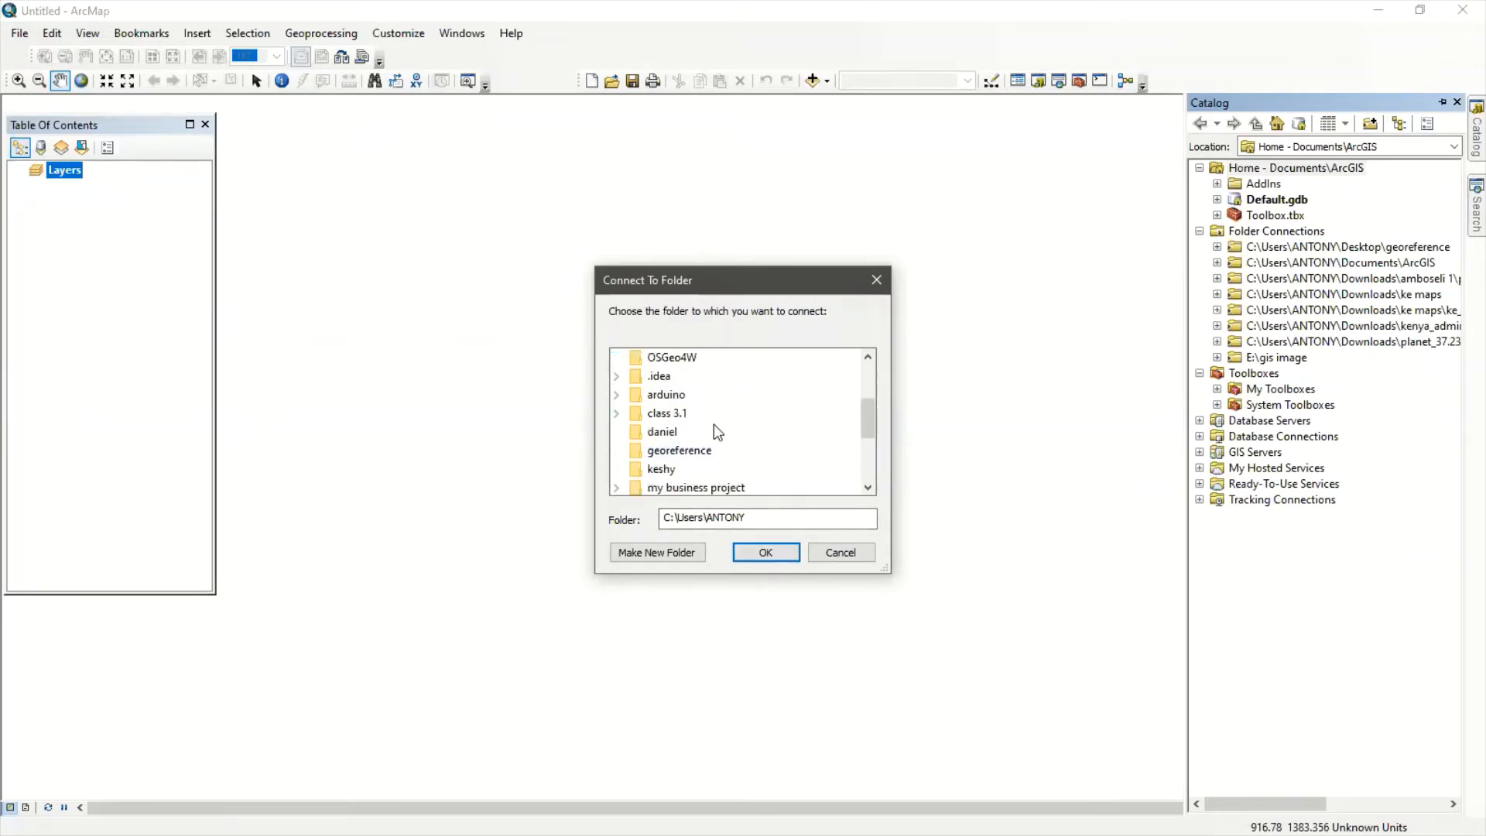
scroll(706, 455, down, 1)
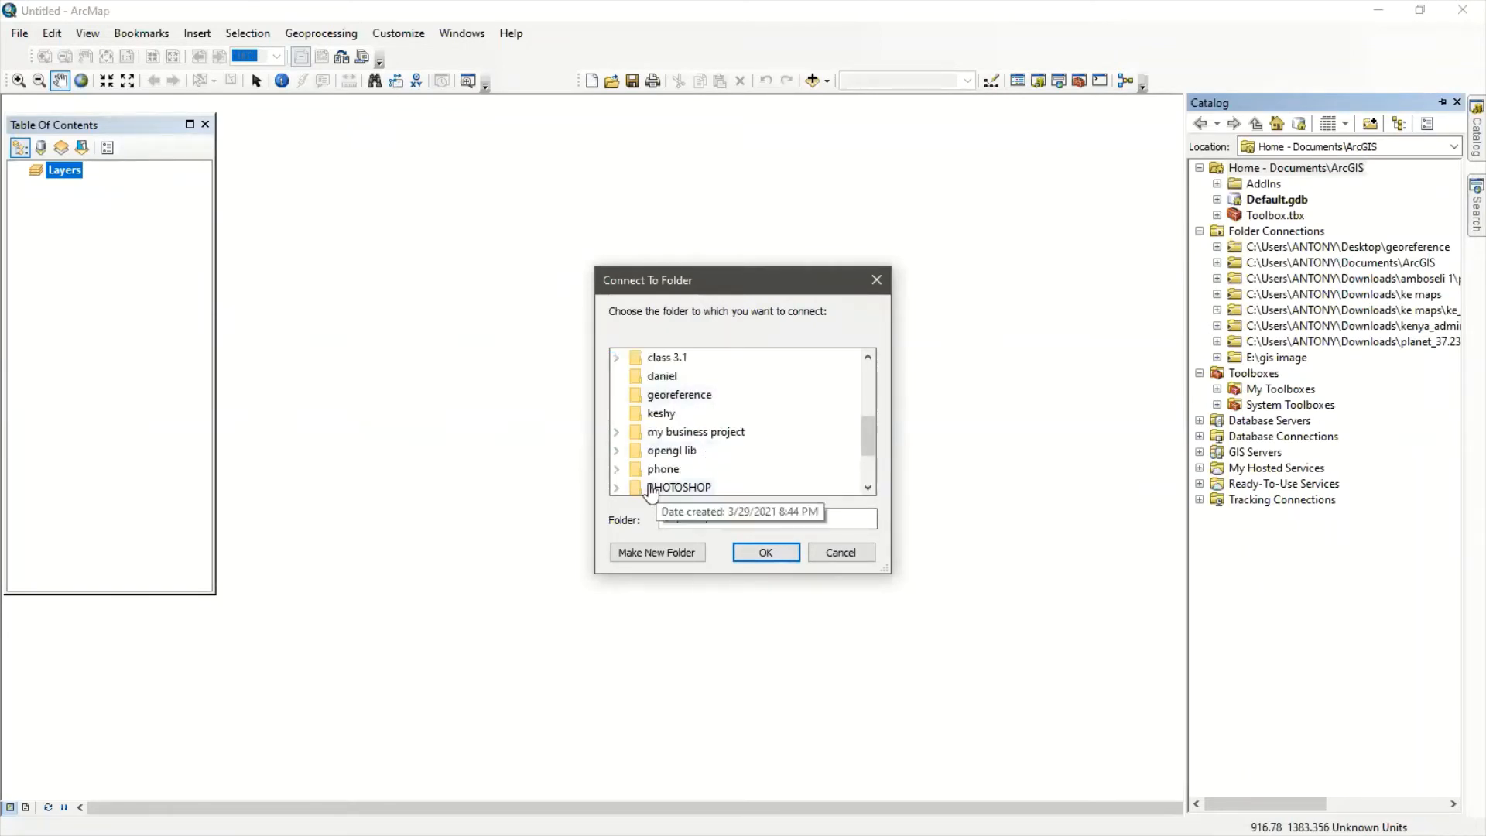
scroll(700, 460, down, 1)
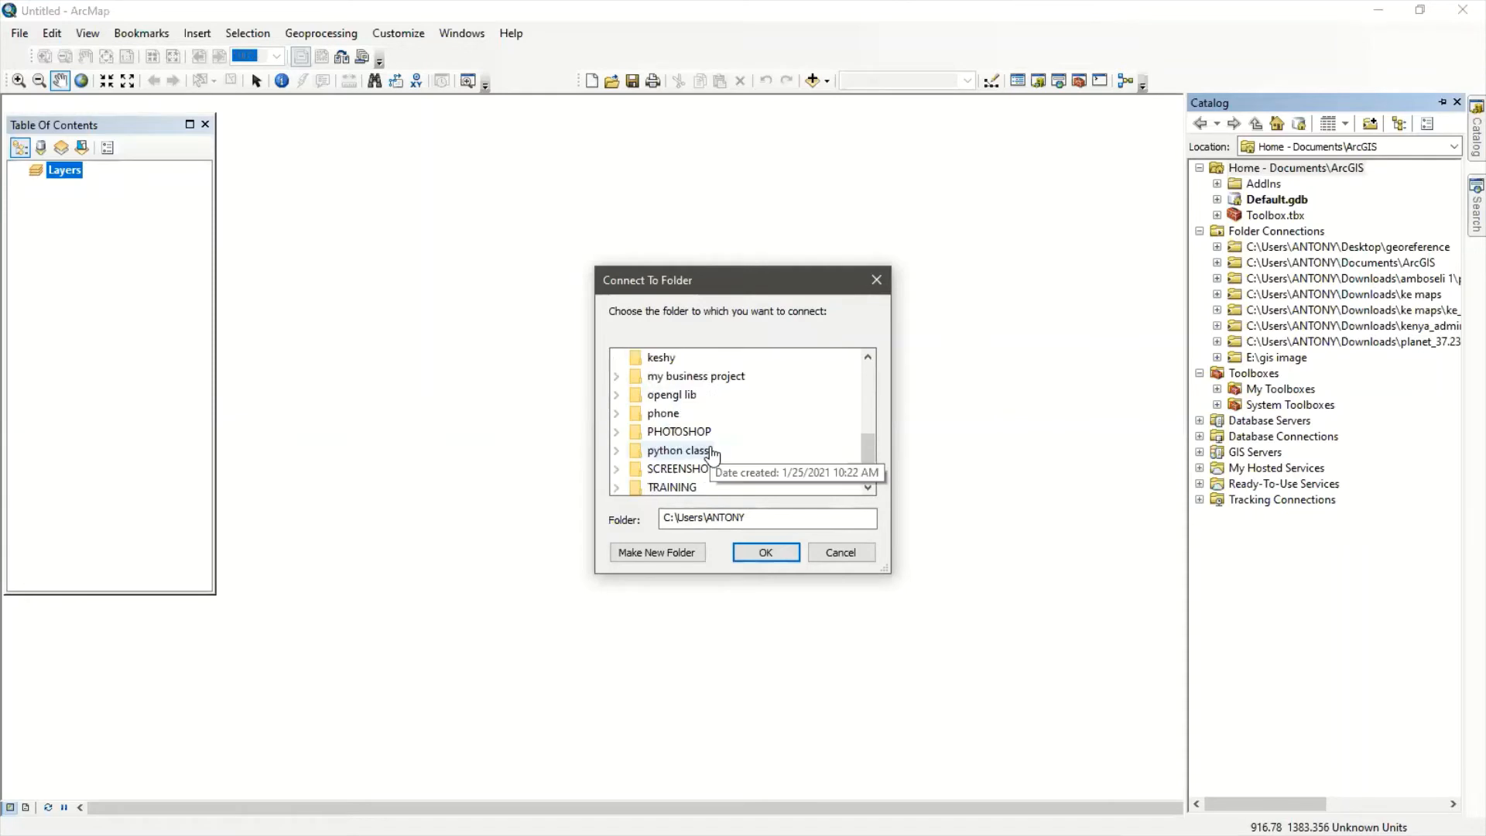
double_click(664, 488)
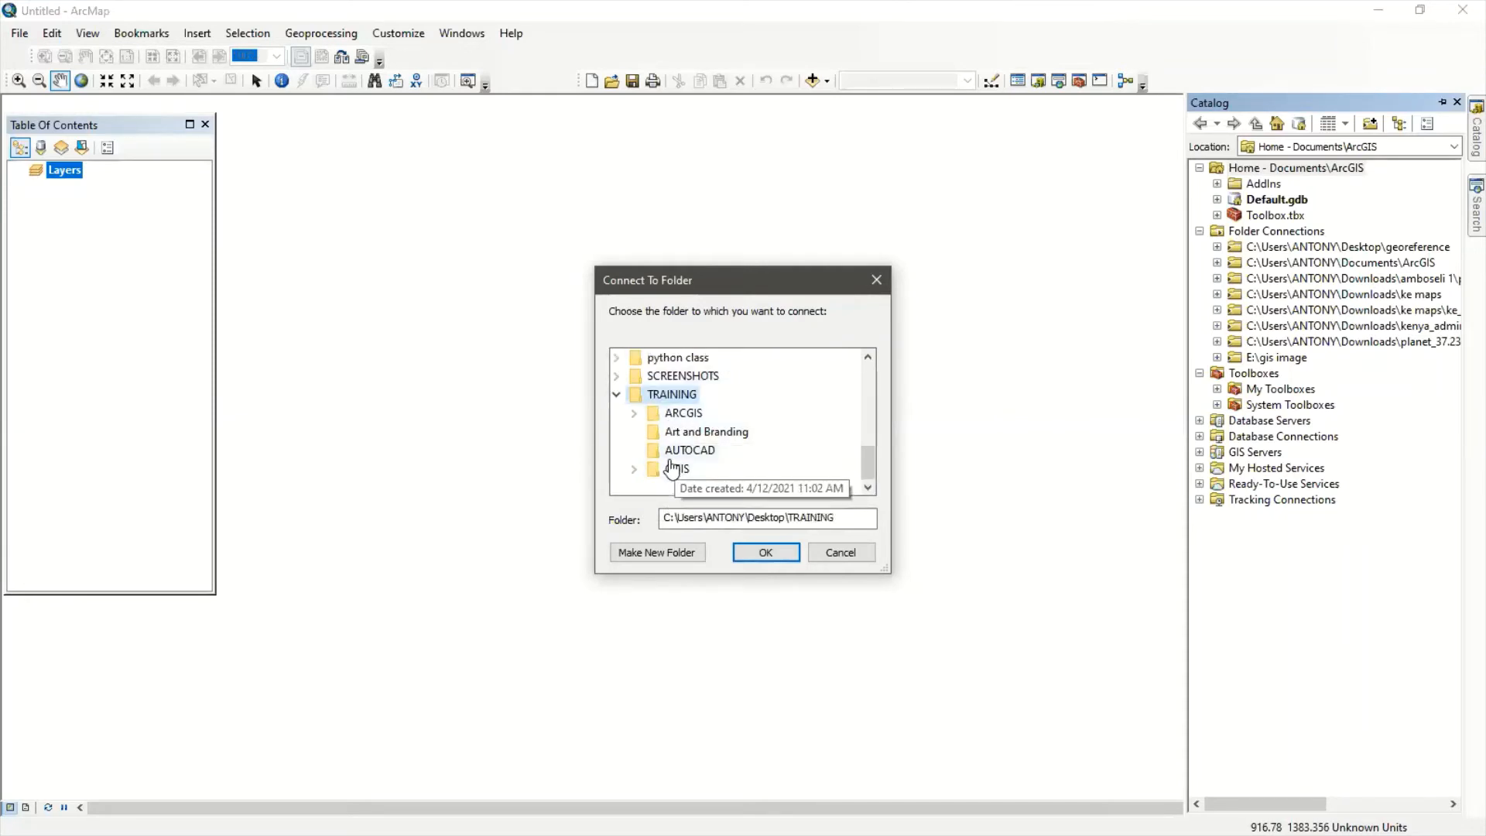
click(636, 413)
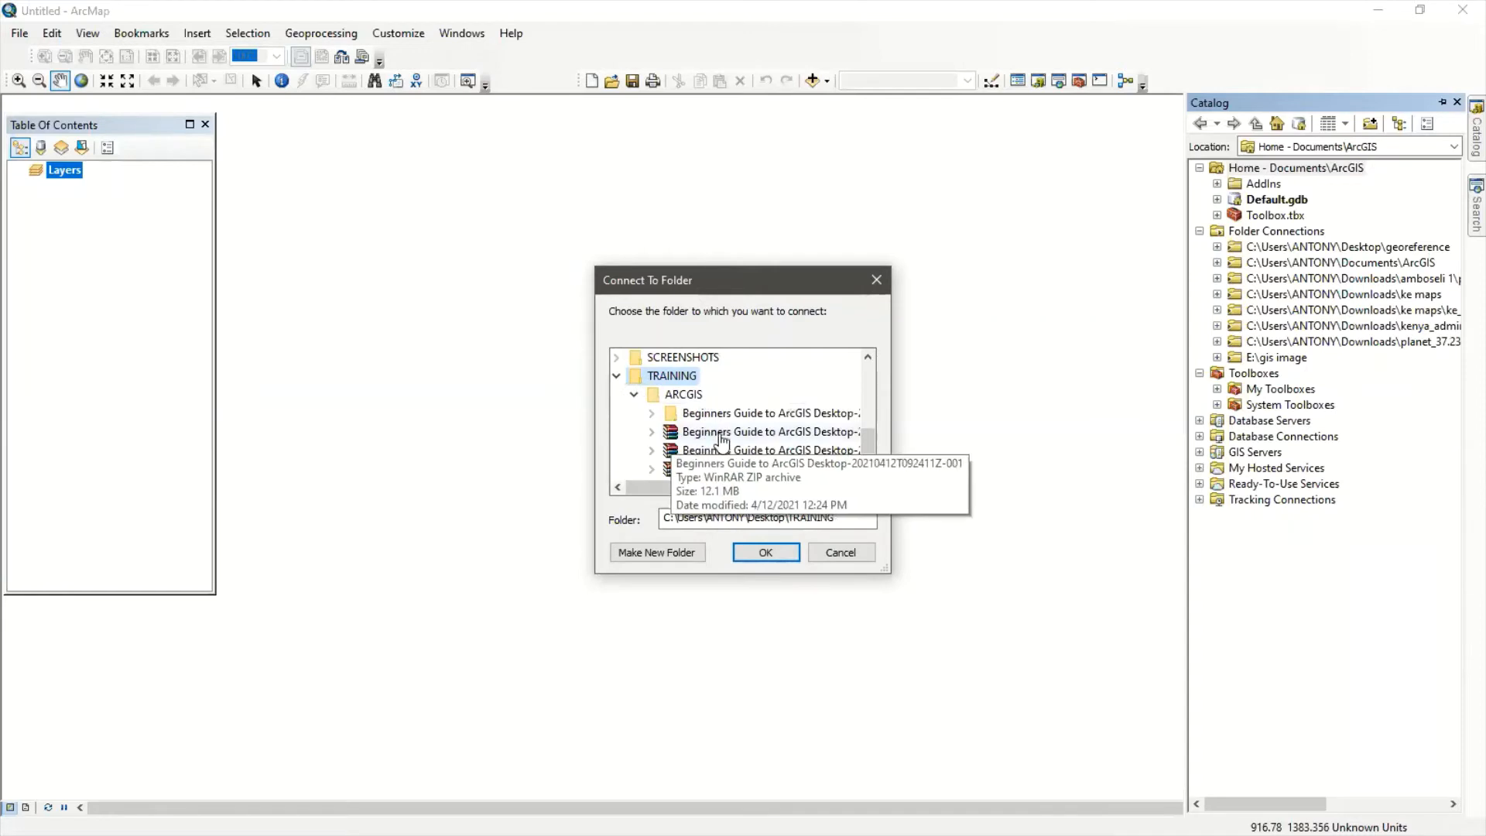
scroll(720, 441, down, 1)
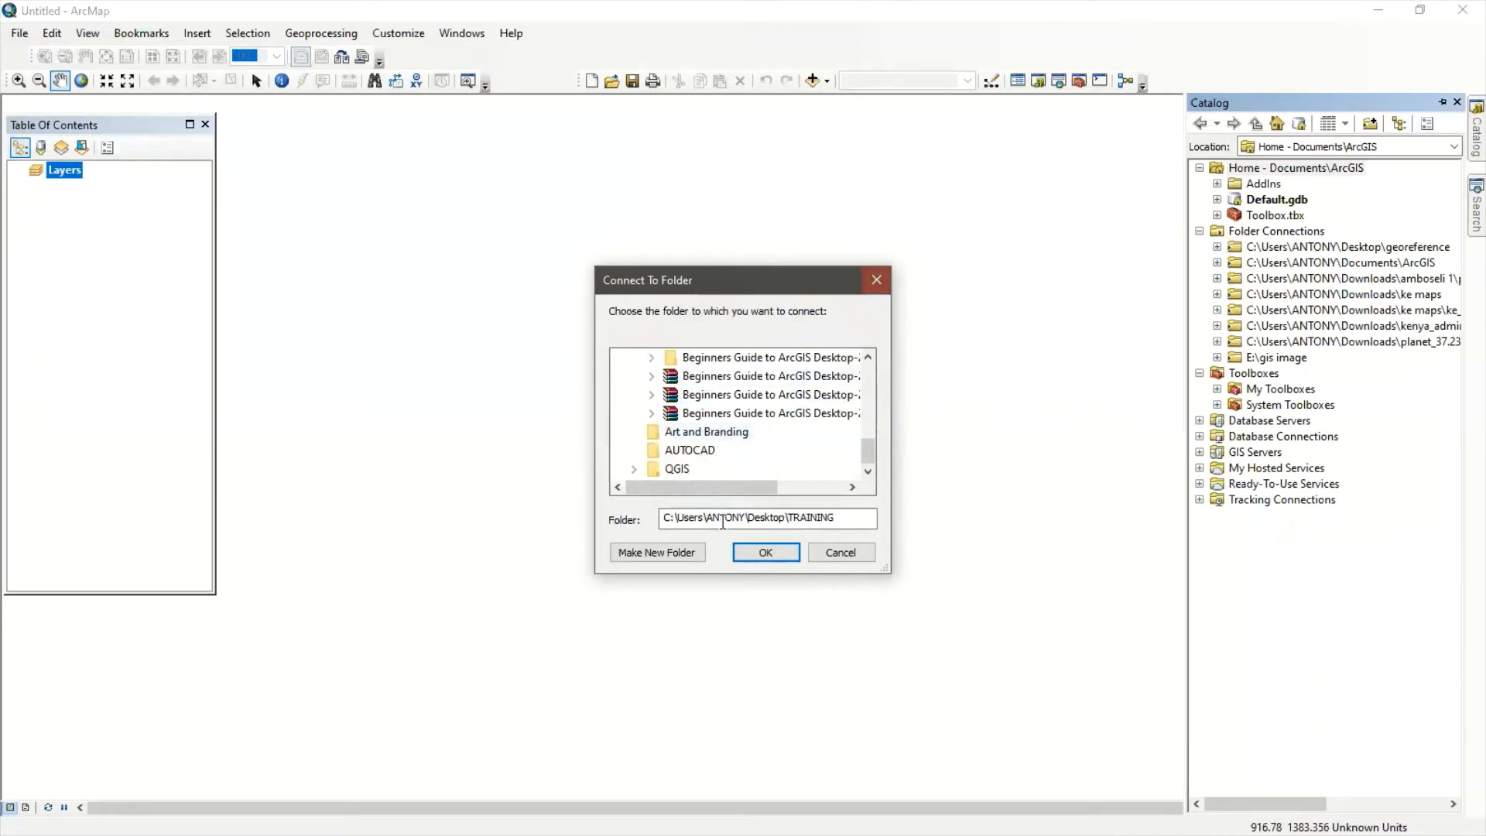
click(876, 279)
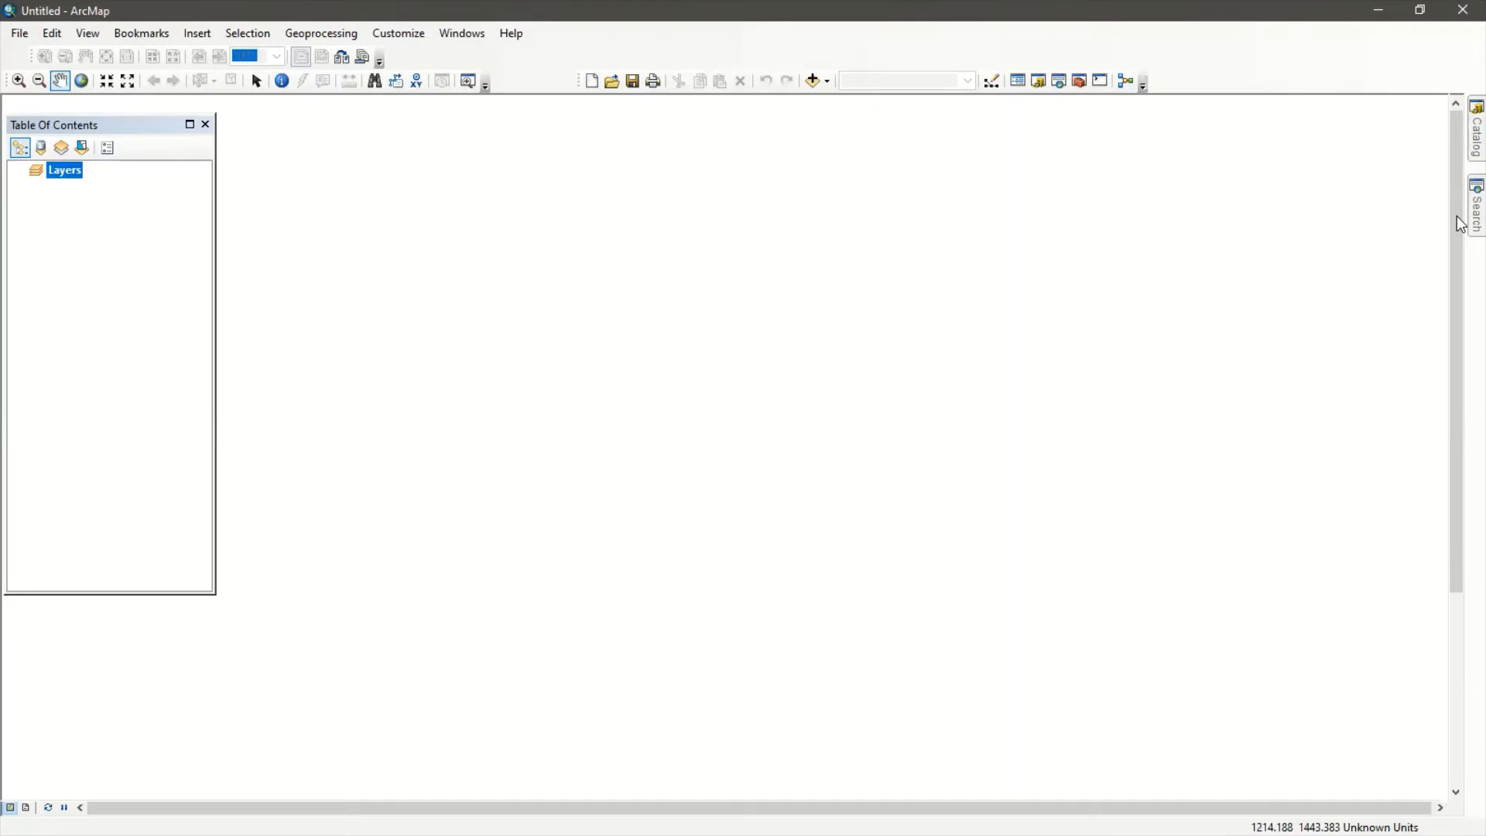
Bring up the Search window with its search field active, and open ArcToolbox and move it slightly higher over the map area
mouse_move(1458, 217)
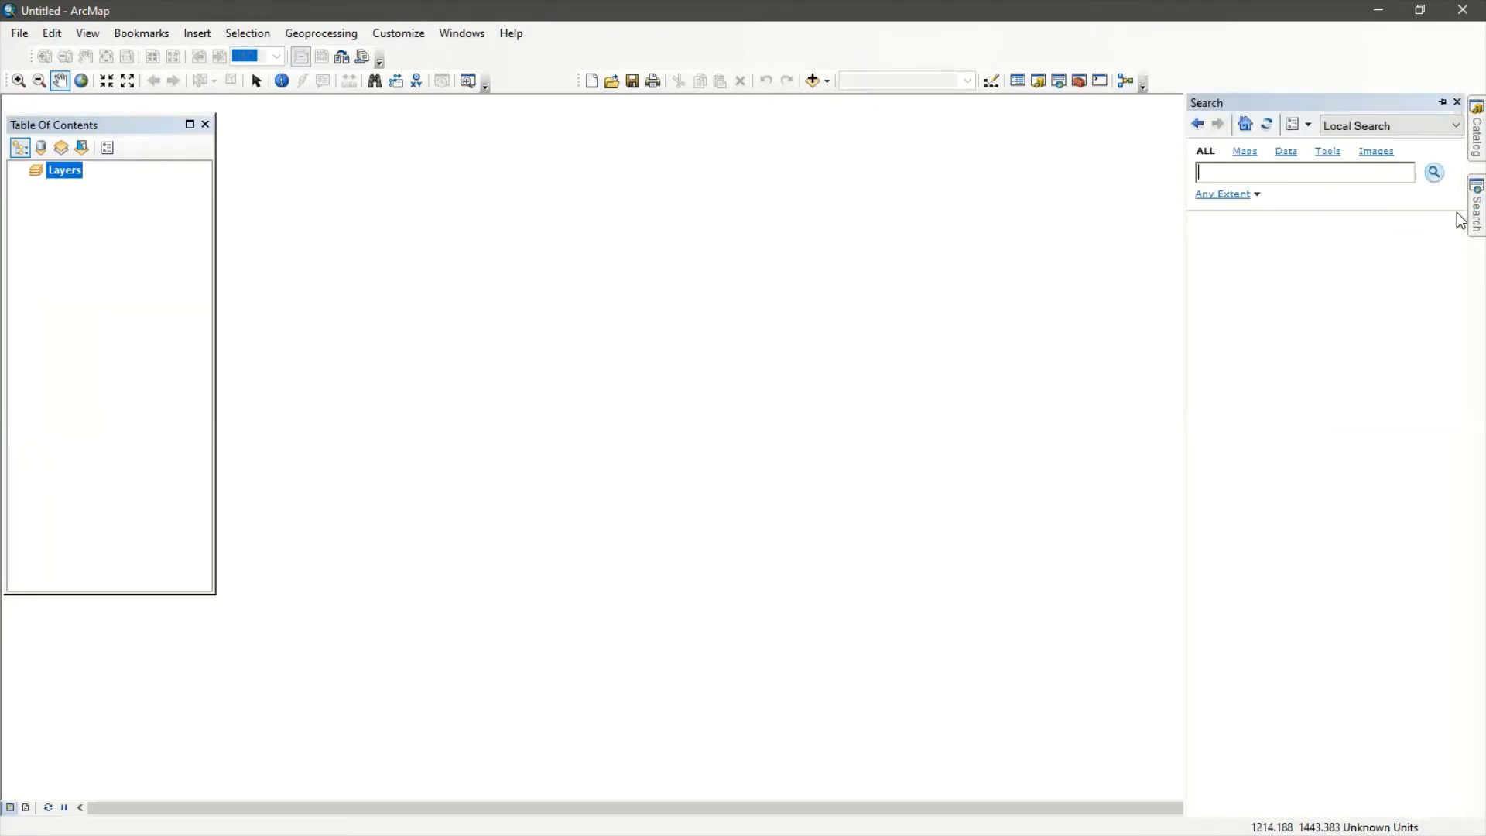
click(1321, 173)
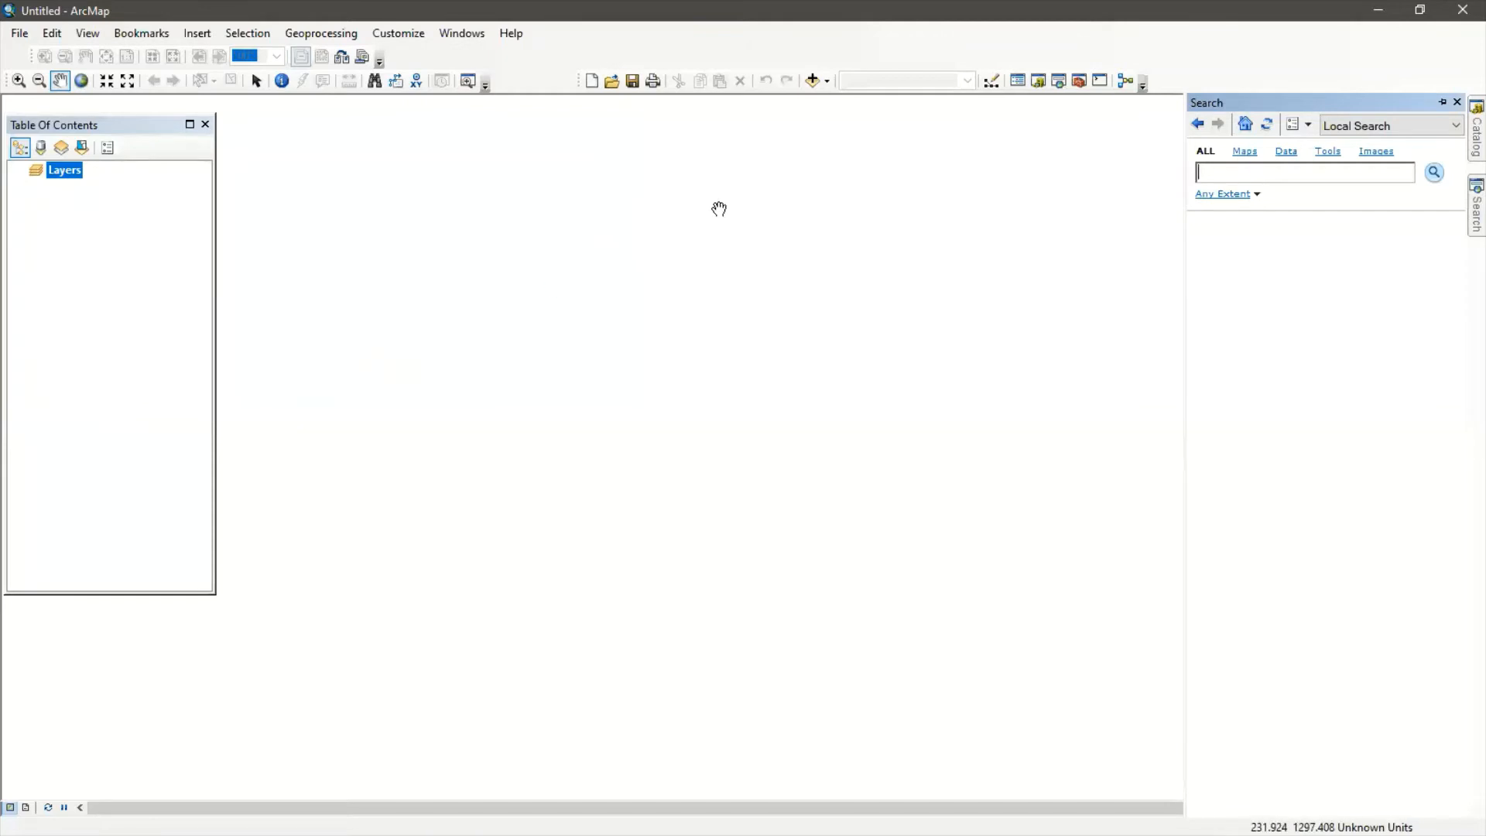
click(1079, 82)
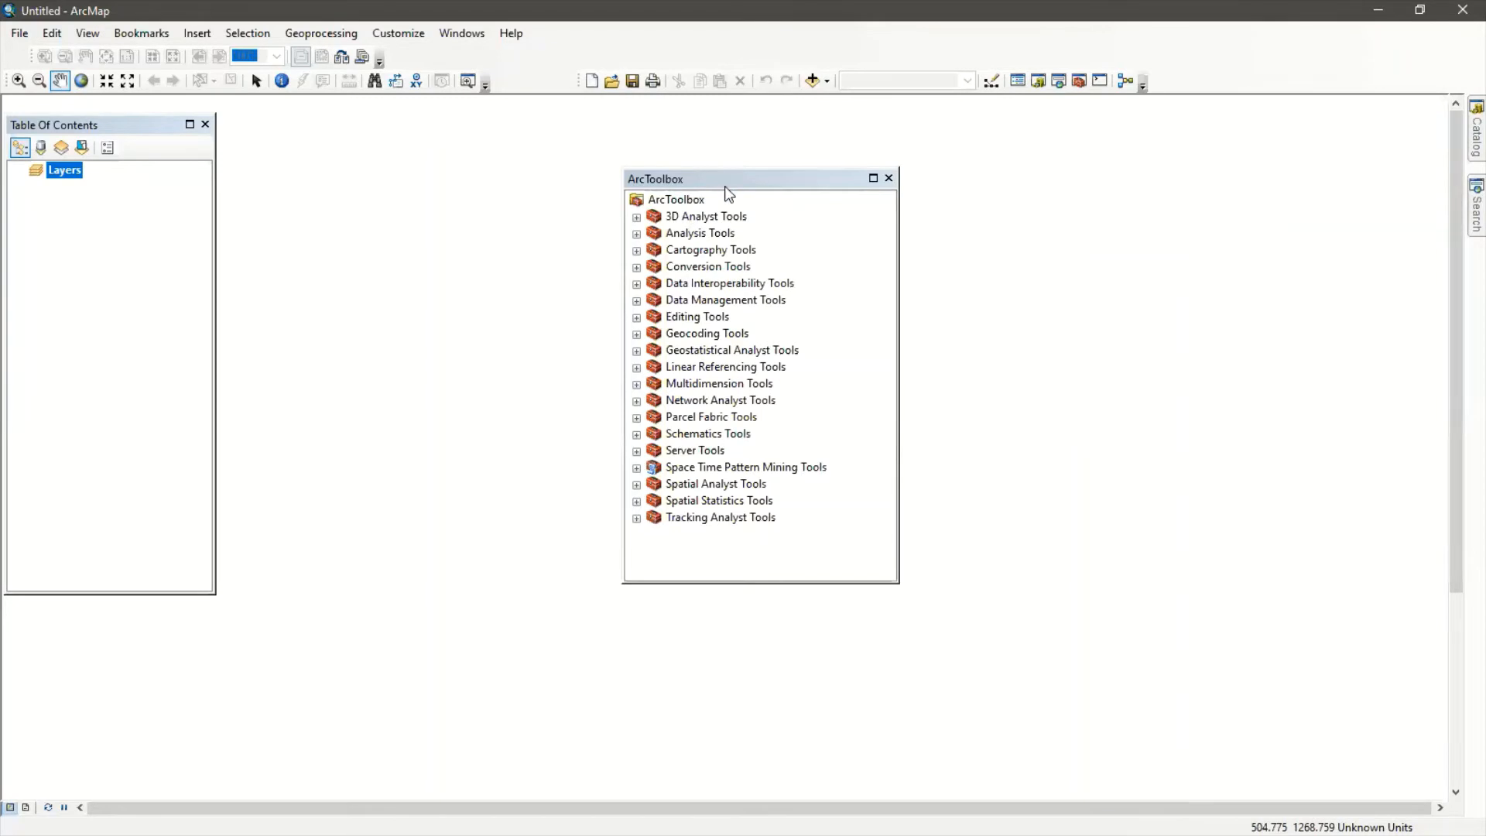
drag(724, 185, 738, 149)
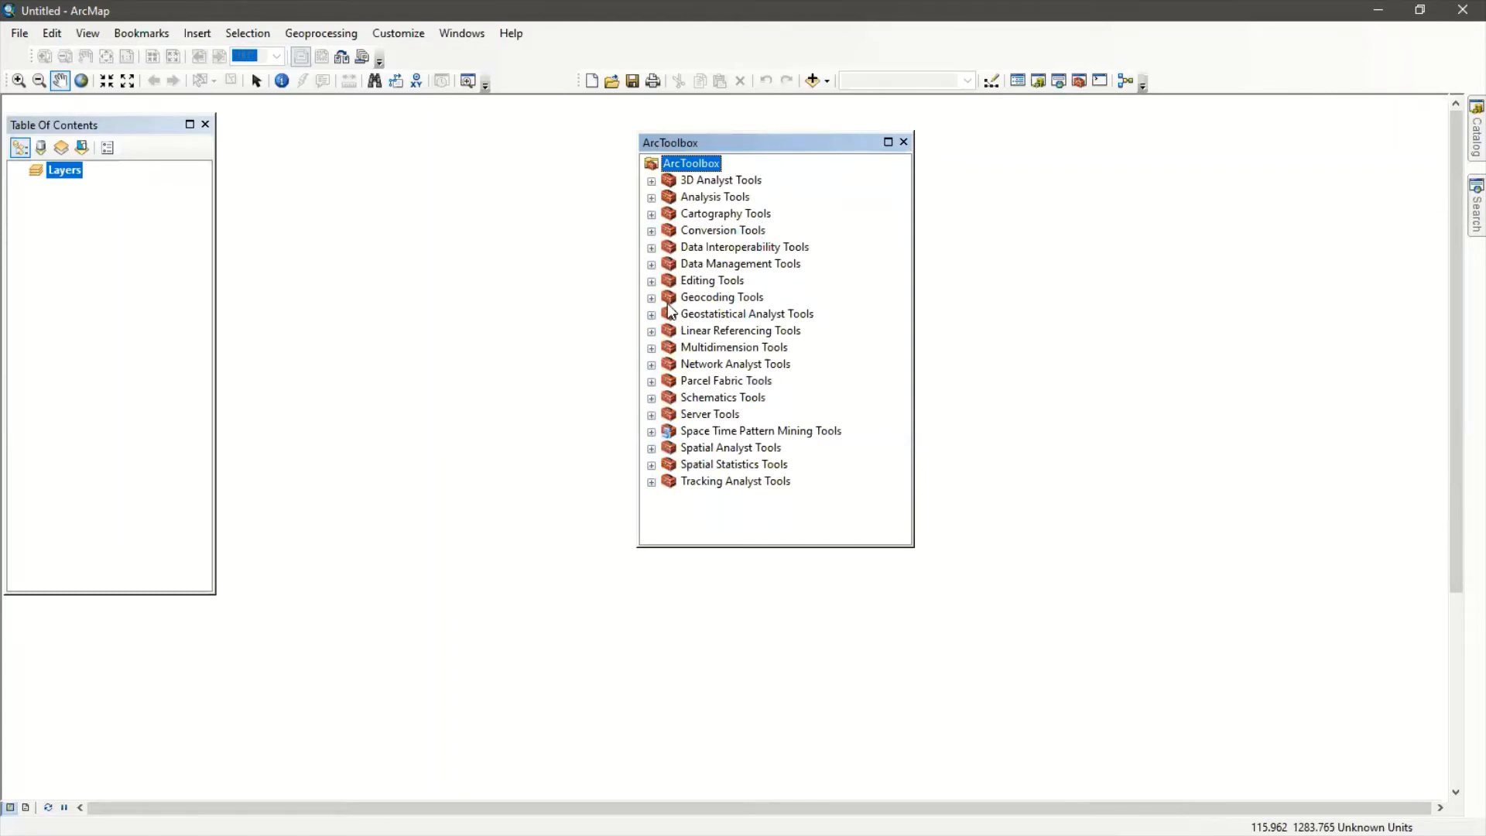
Inspect the Feature Class toolset under Data Management Tools in ArcToolbox, collapse the toolbox and shift the window slightly sideways
click(651, 265)
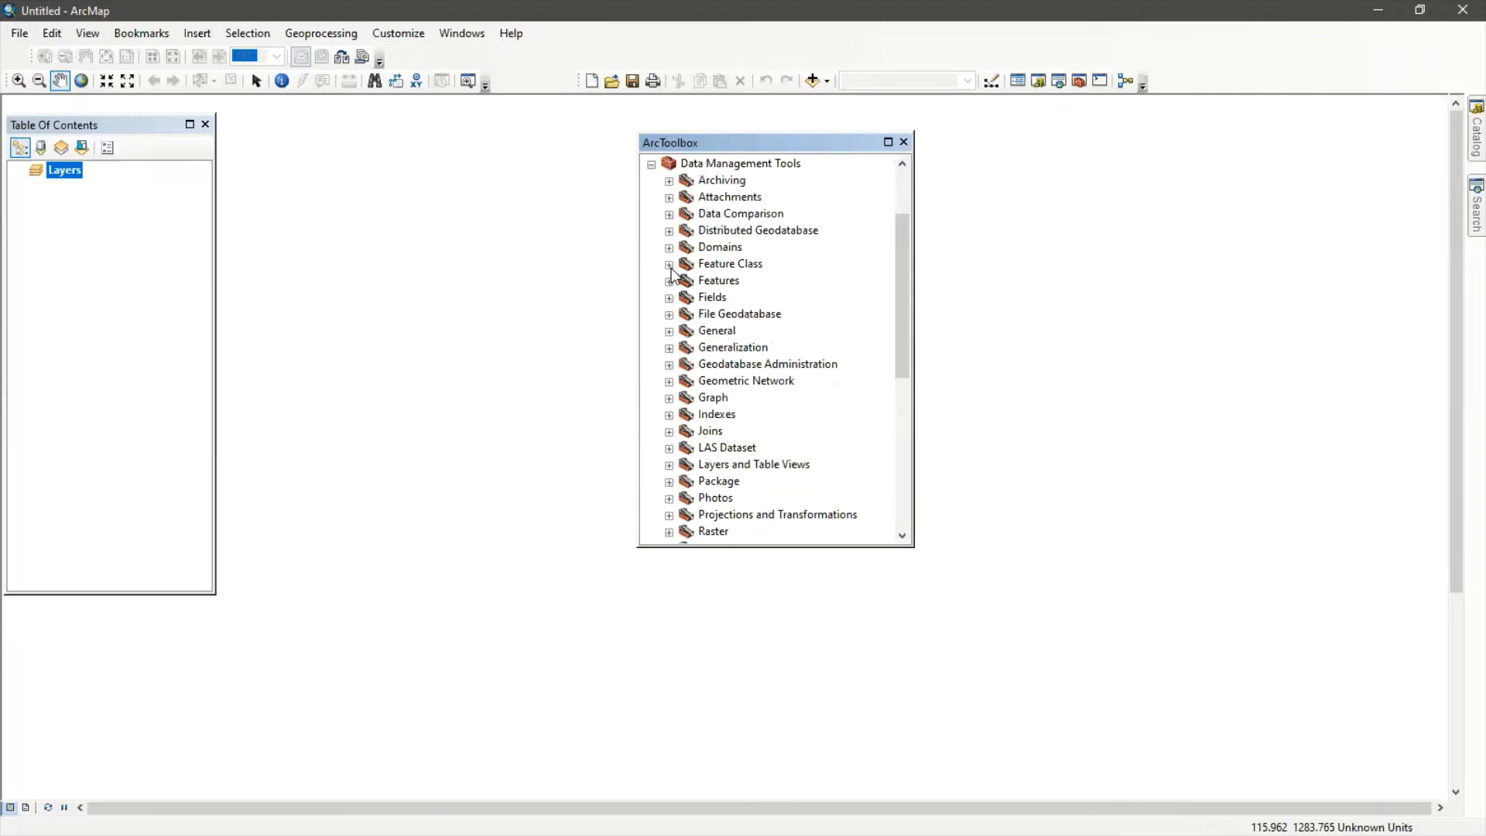
click(670, 265)
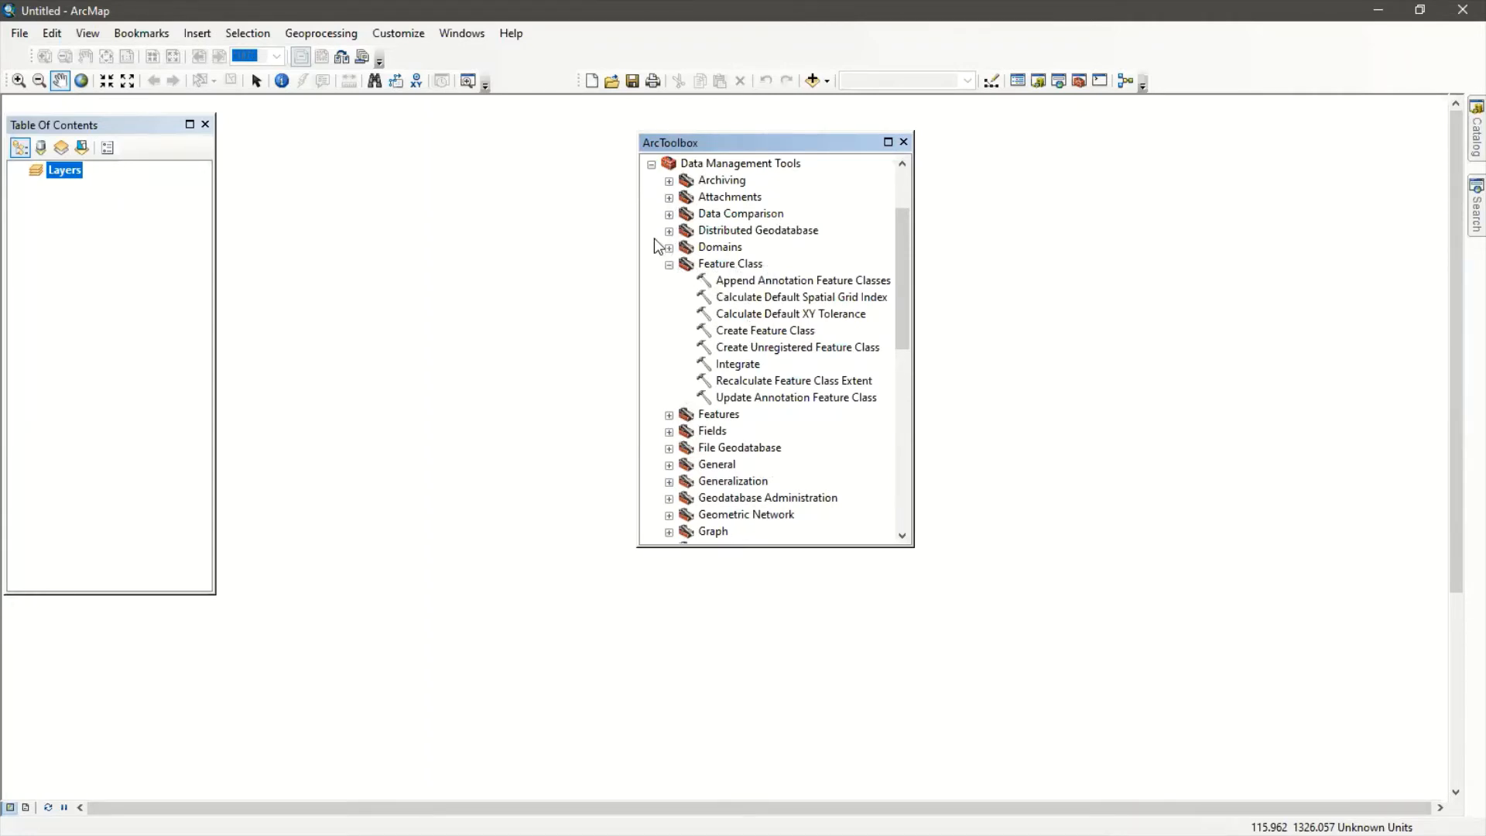
click(652, 164)
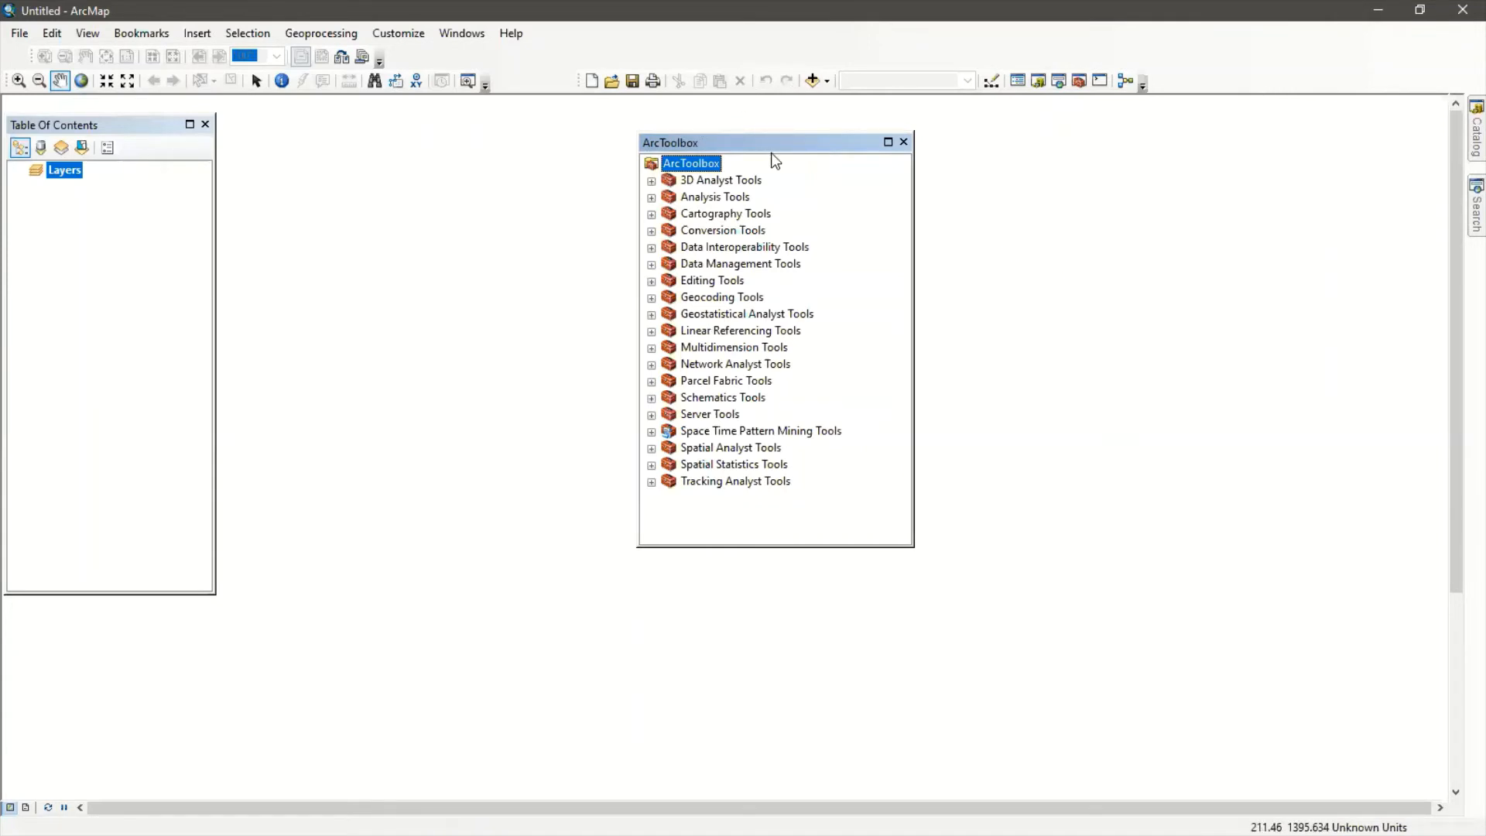
drag(773, 138, 817, 137)
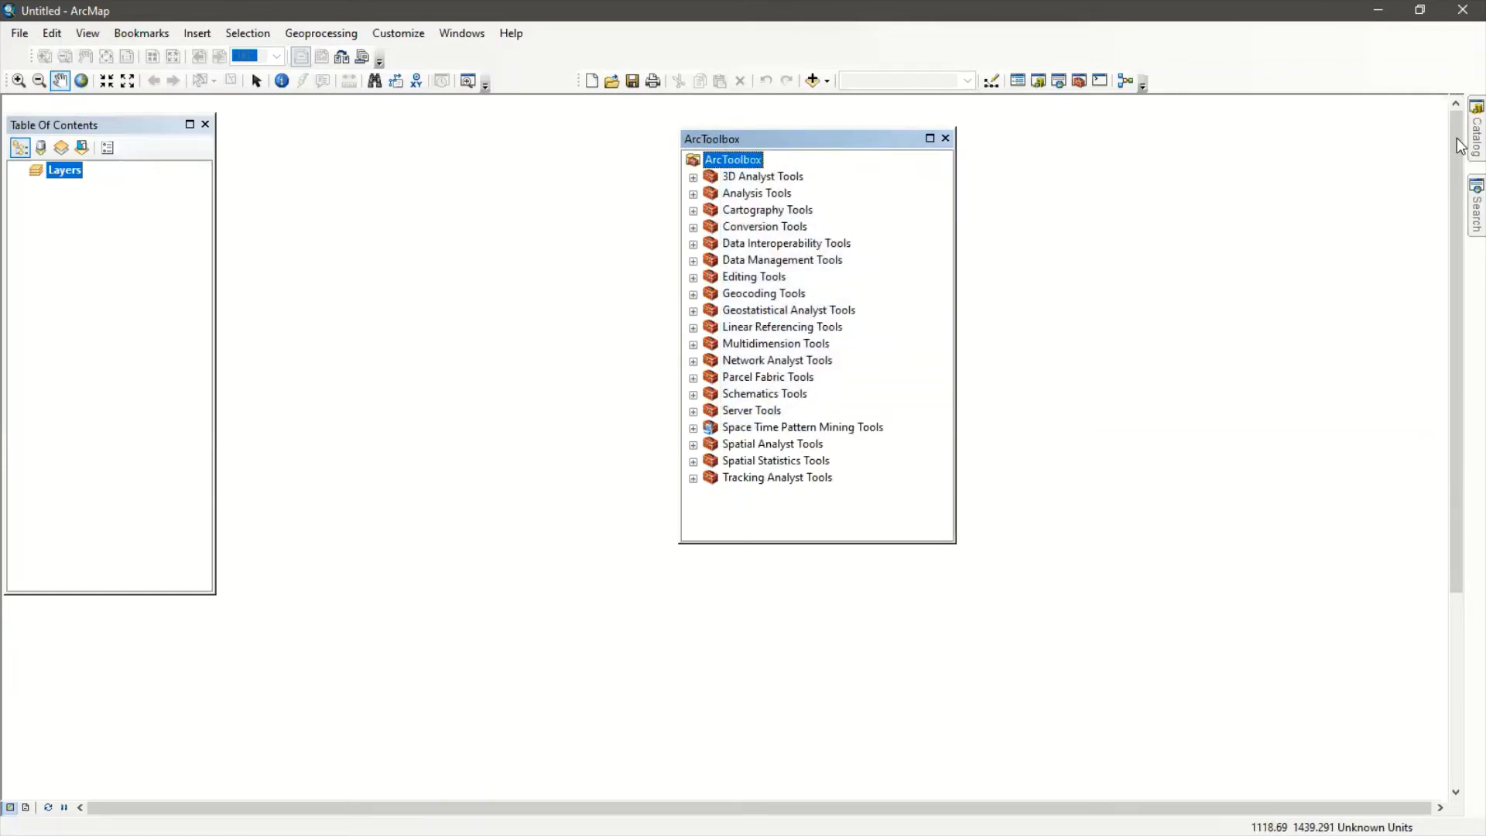
Search for "intersect" and show the location of the Intersect (Analysis) tool in the Catalog
mouse_move(1470, 132)
mouse_move(1461, 219)
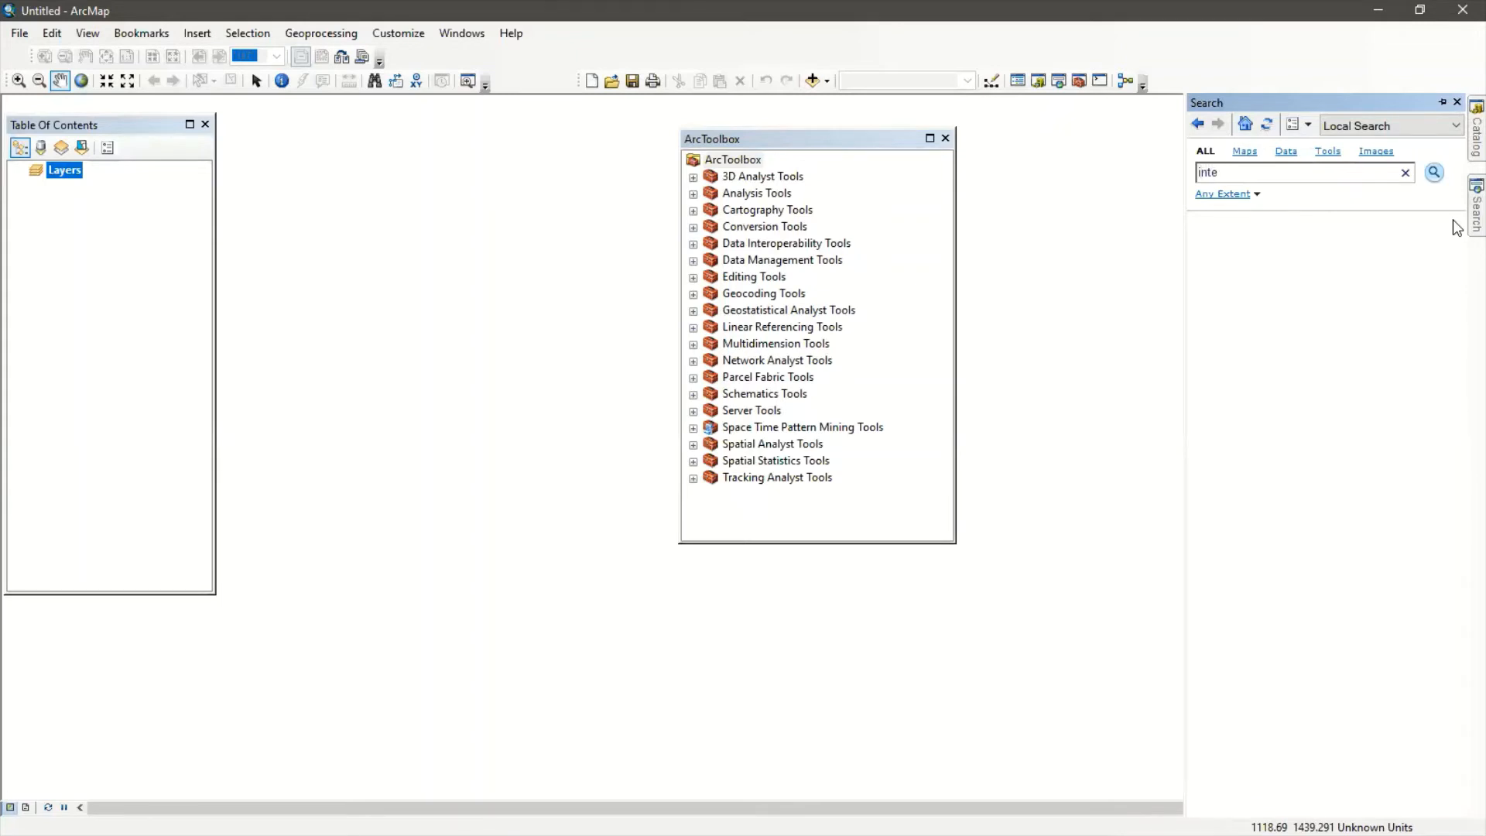
text(rsect)
key(Return)
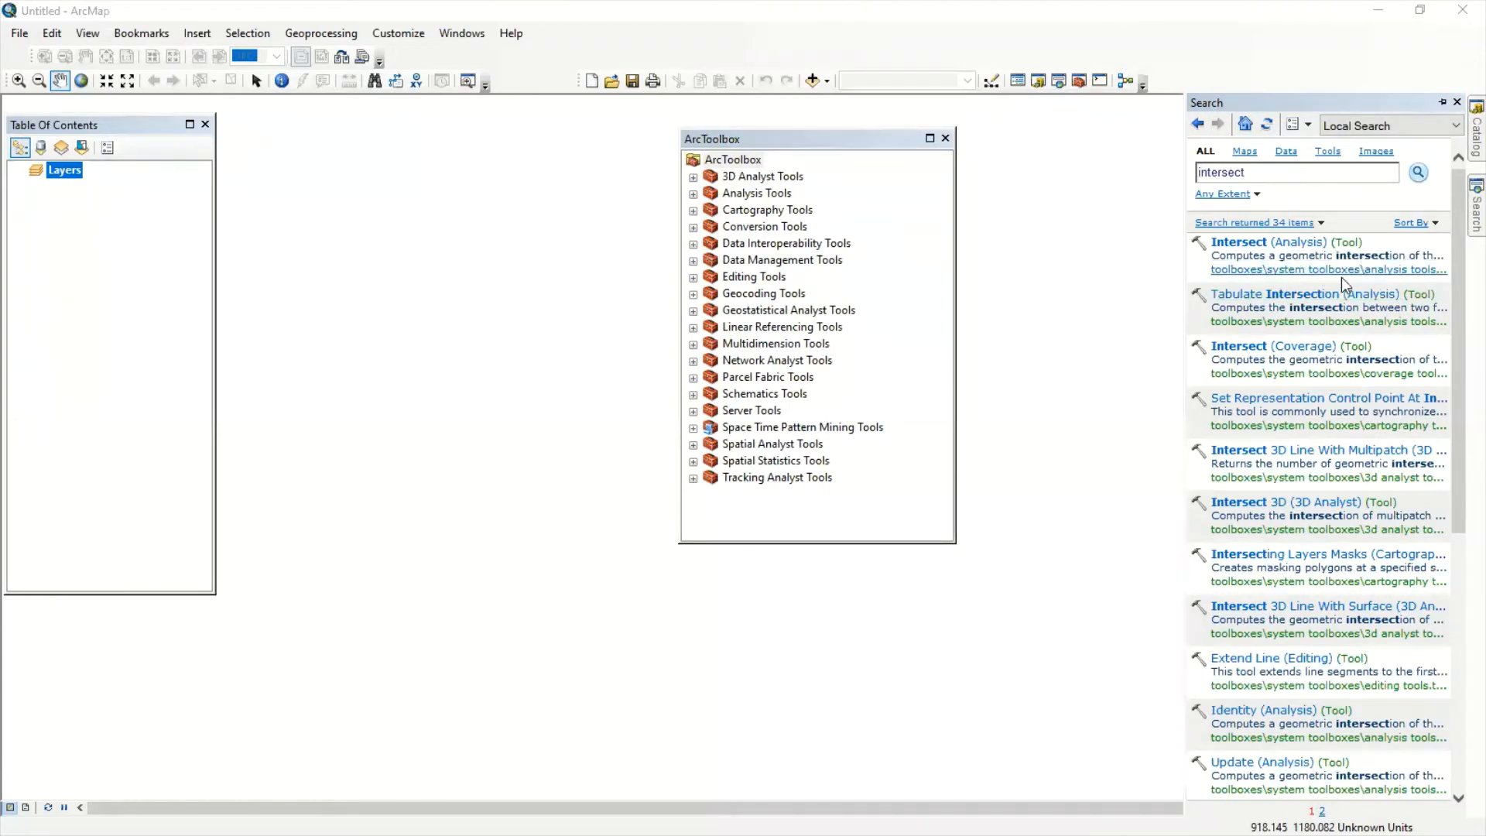
click(1263, 272)
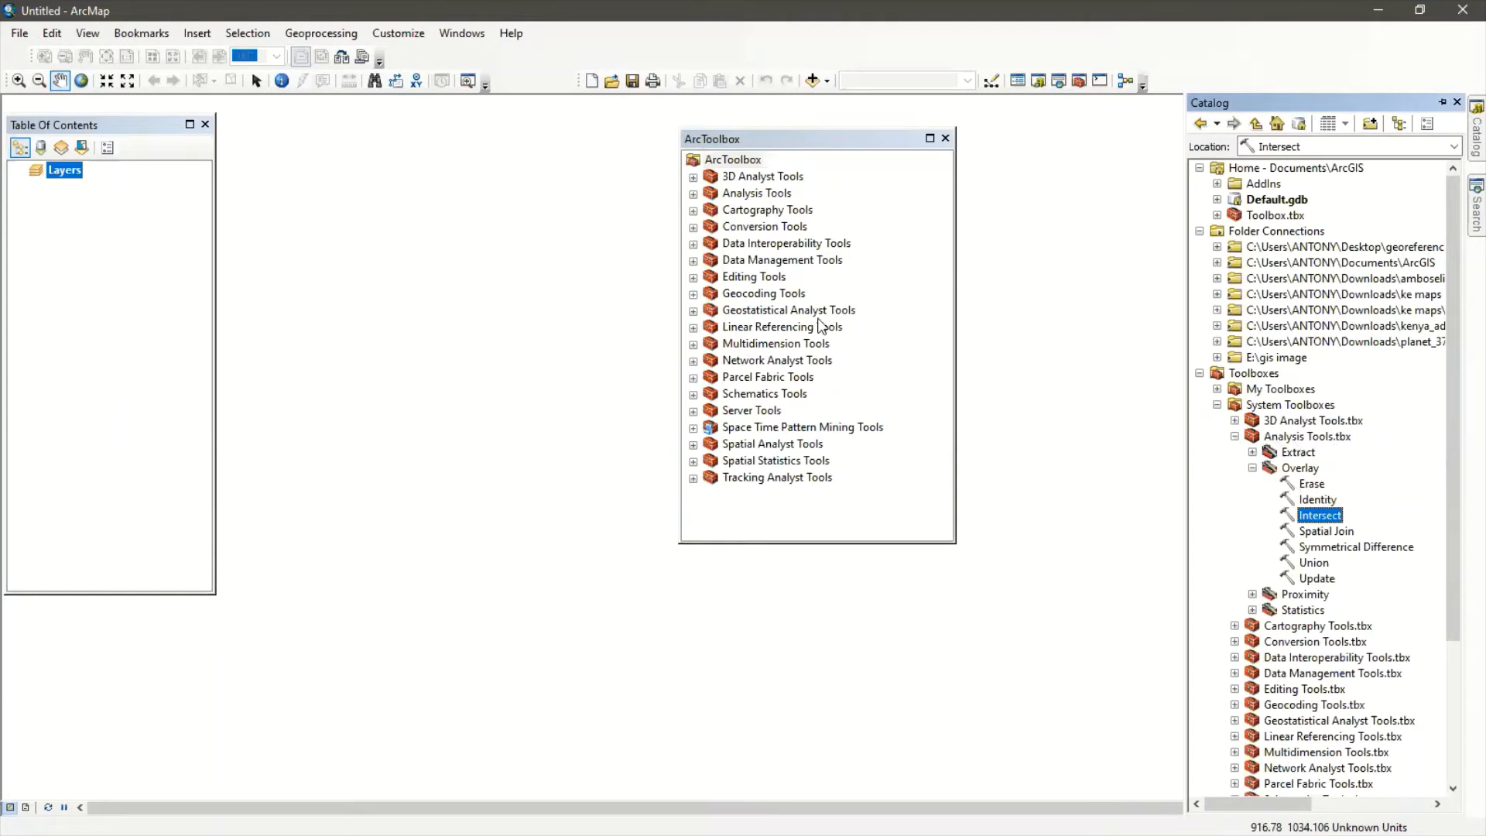
Locate the Intersect tool in ArcToolbox under Analysis Tools, Overlay, comparing it with the Catalog, and close ArcToolbox
click(694, 195)
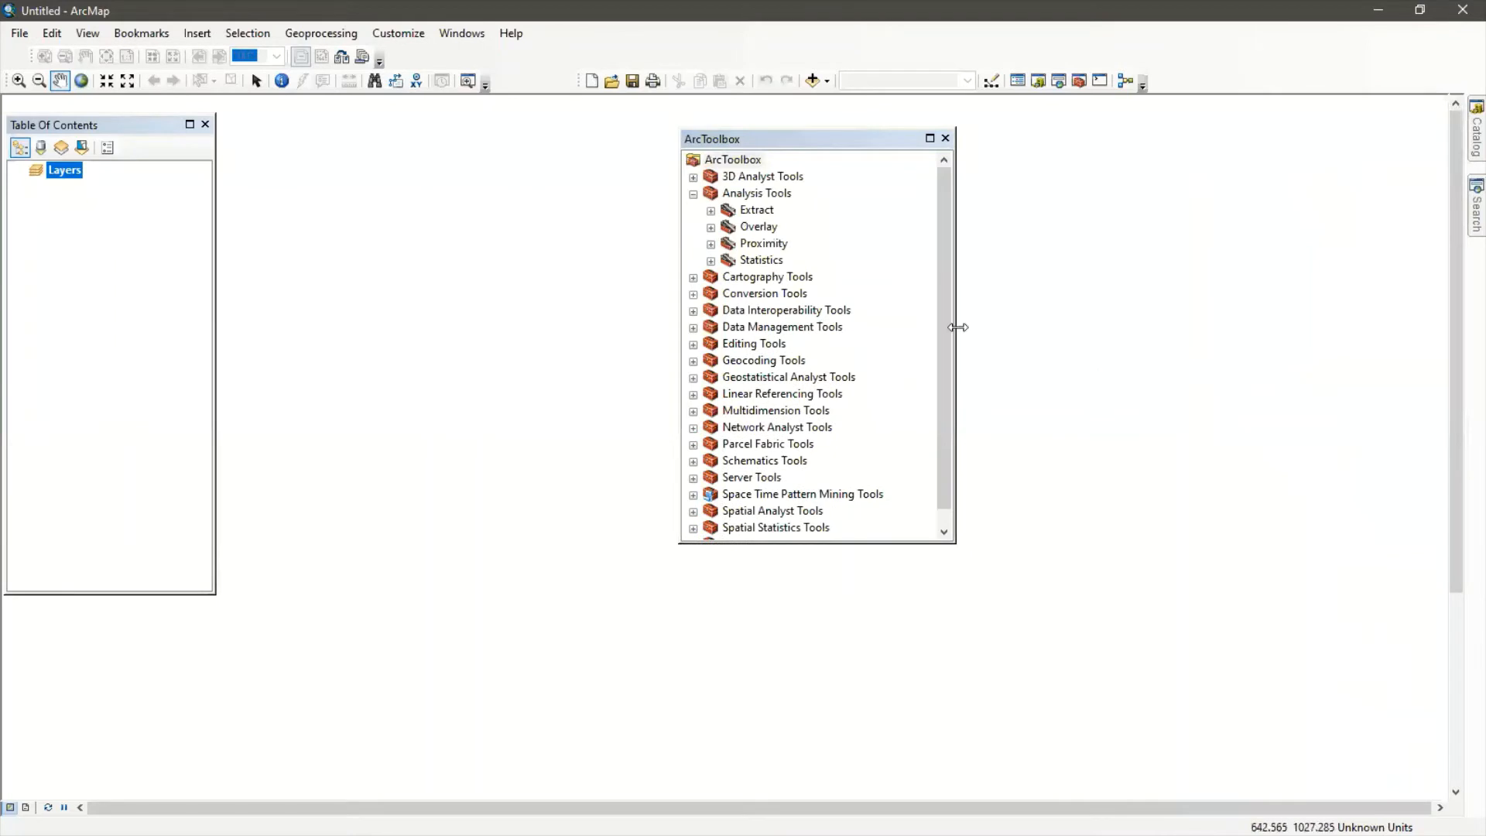
mouse_move(1472, 147)
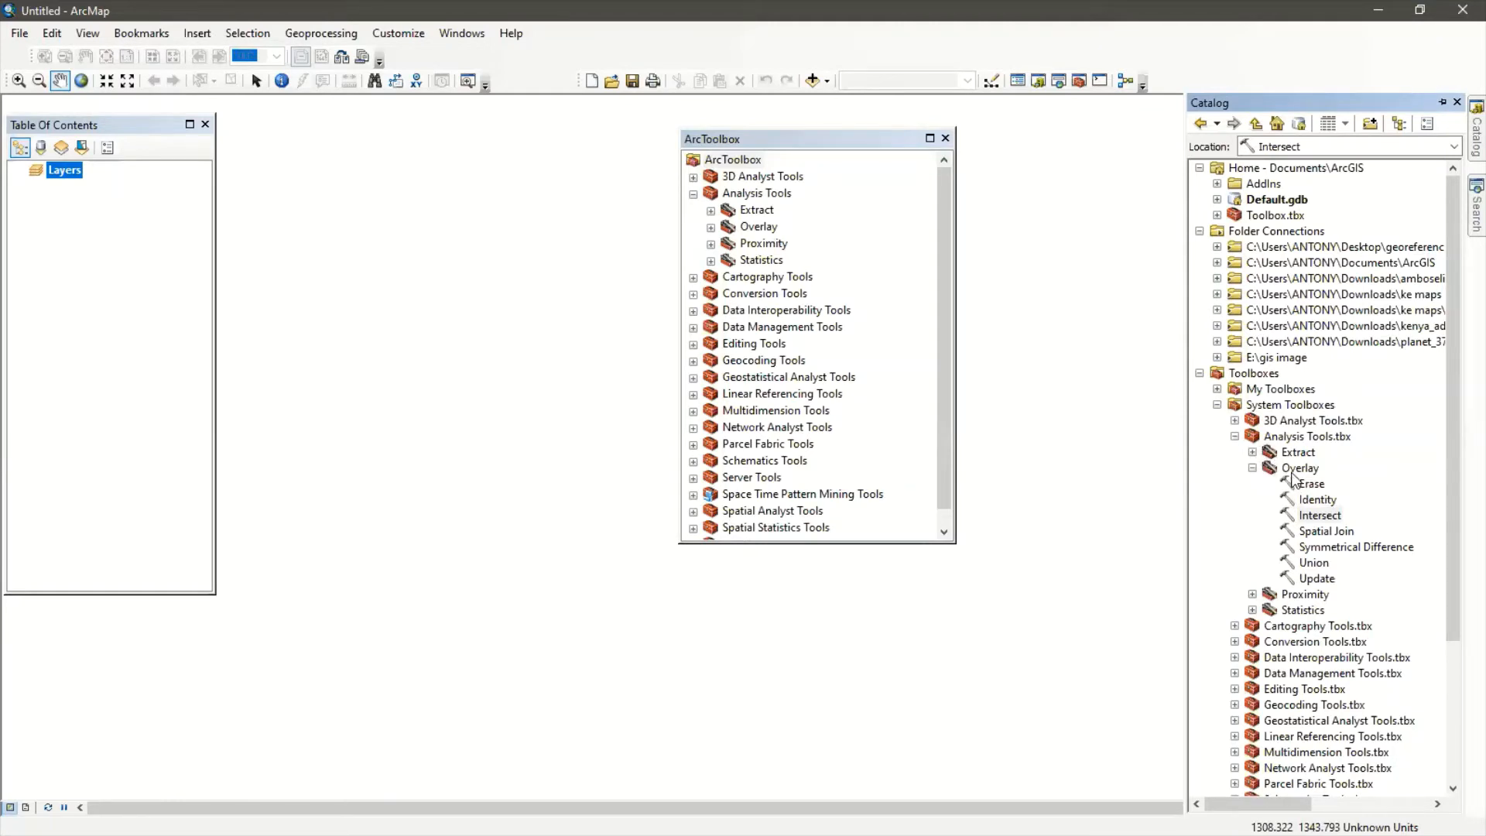
click(711, 228)
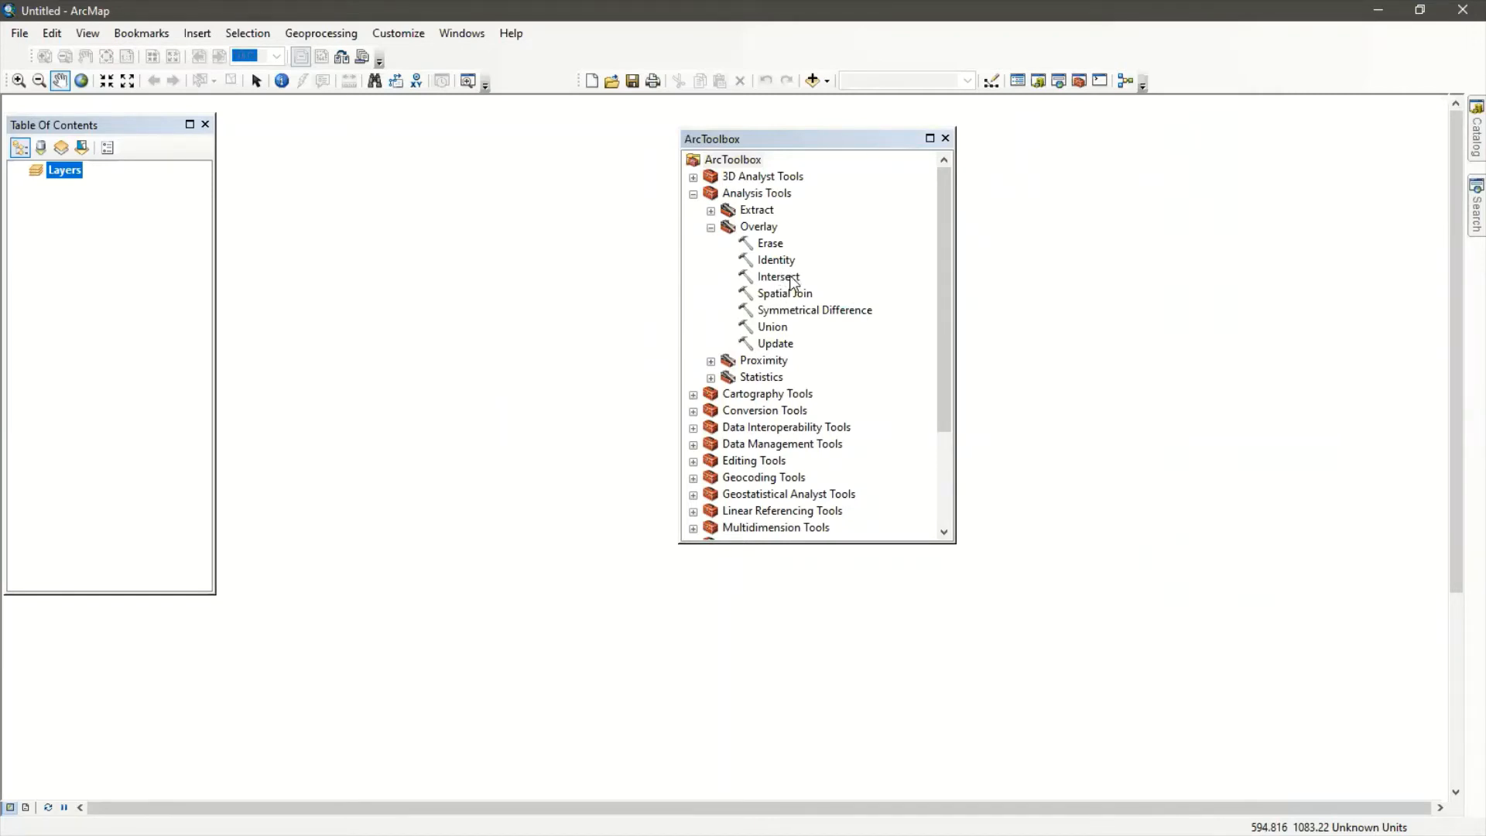
click(946, 139)
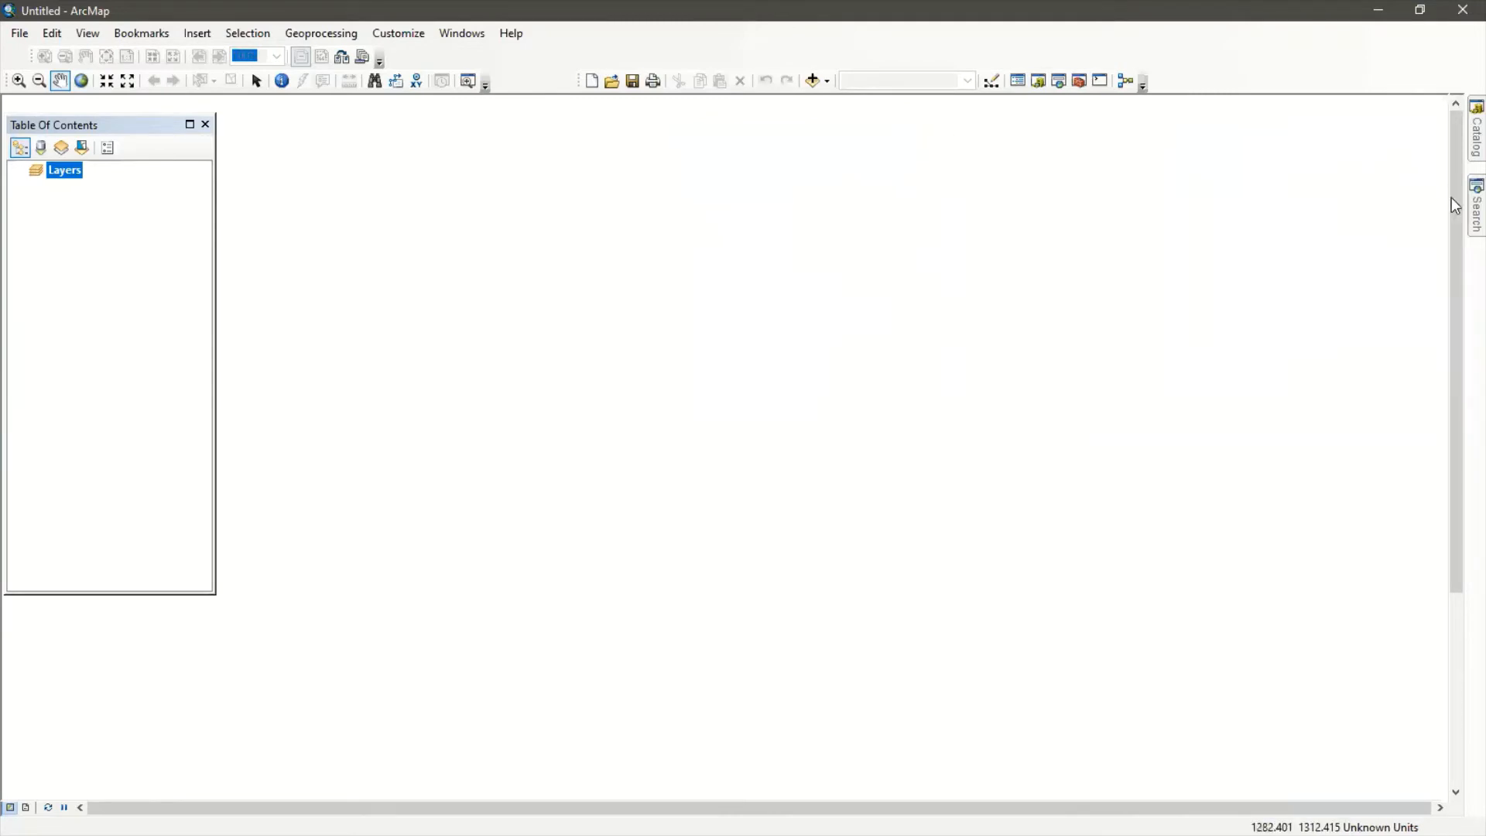
Try pinning the Search window open and return it to auto-hide
mouse_move(1456, 206)
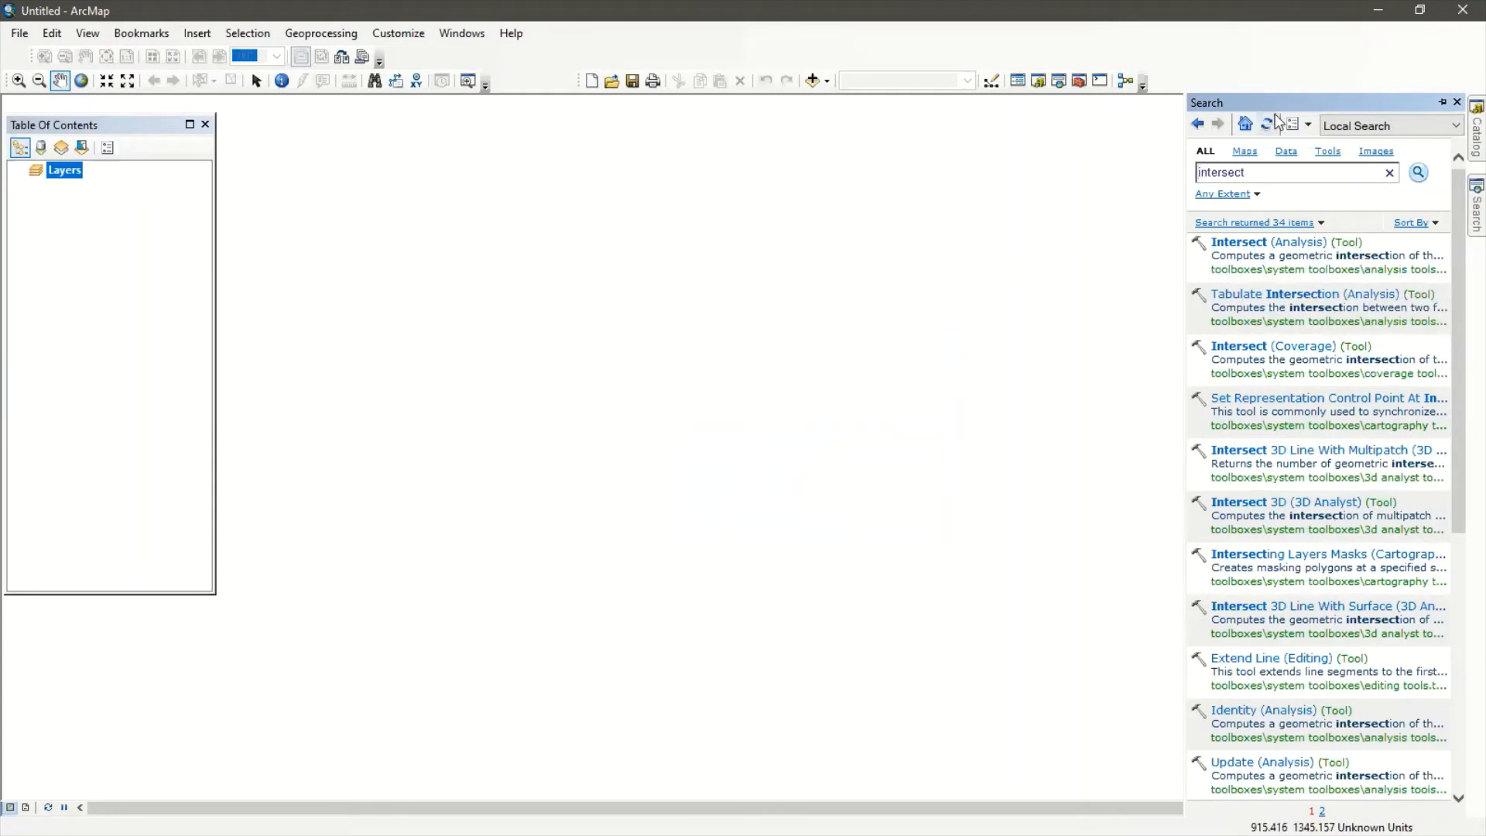
click(1442, 102)
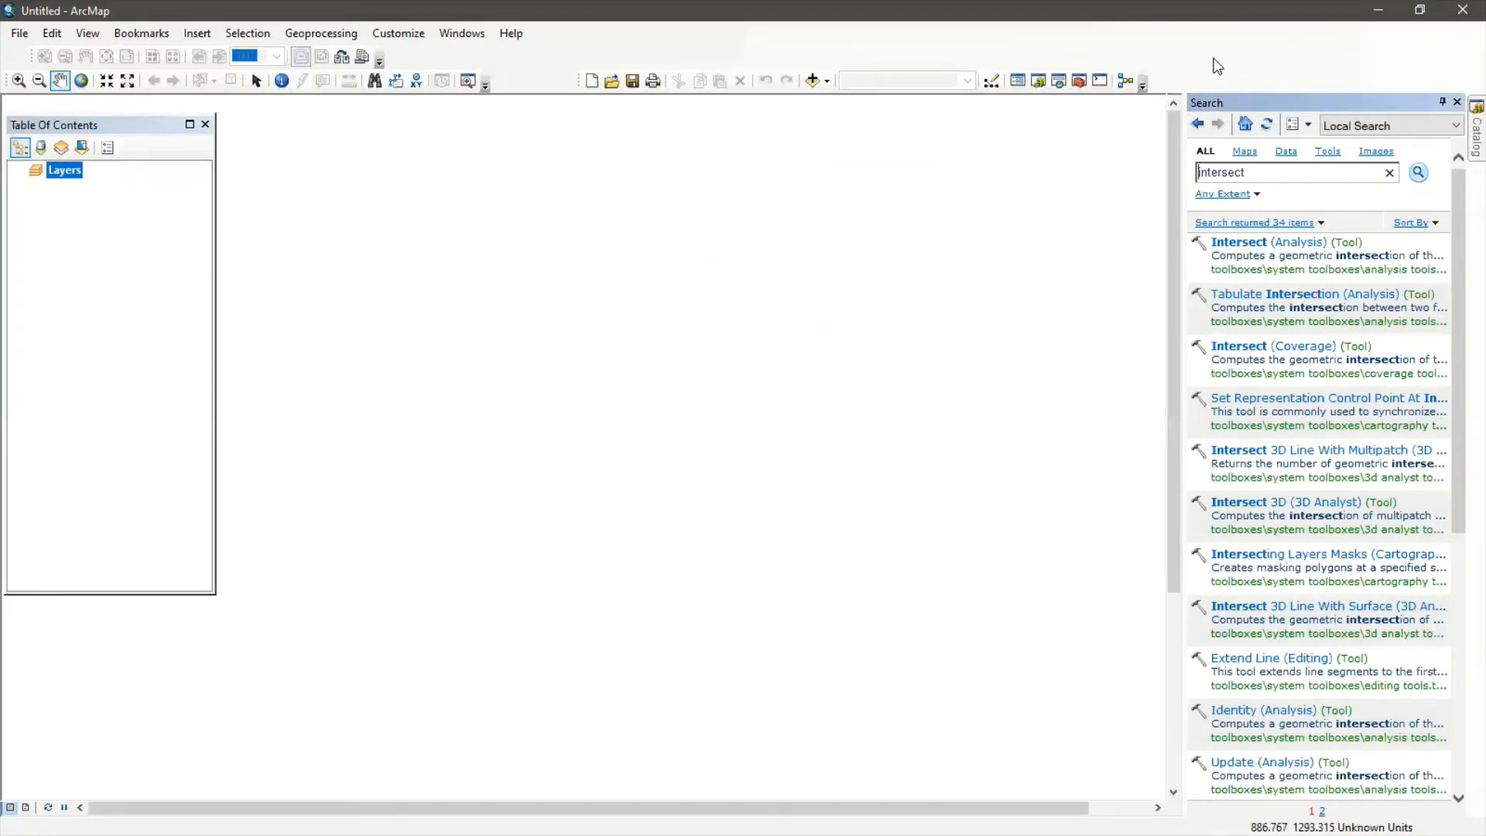
click(1441, 103)
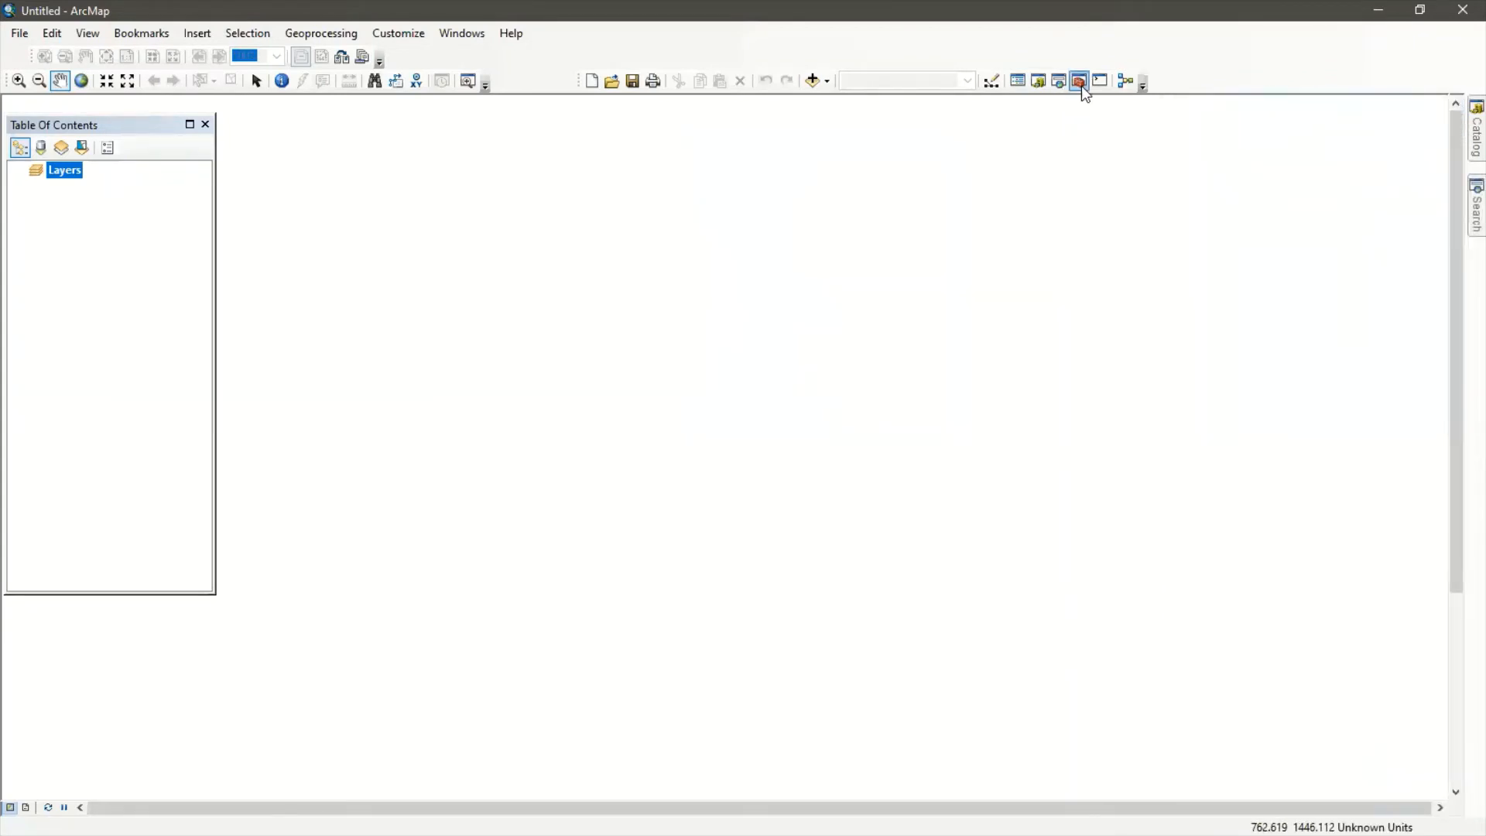
Reopen ArcToolbox, review the list of available toolbars without changing any, and close ArcToolbox
click(1080, 82)
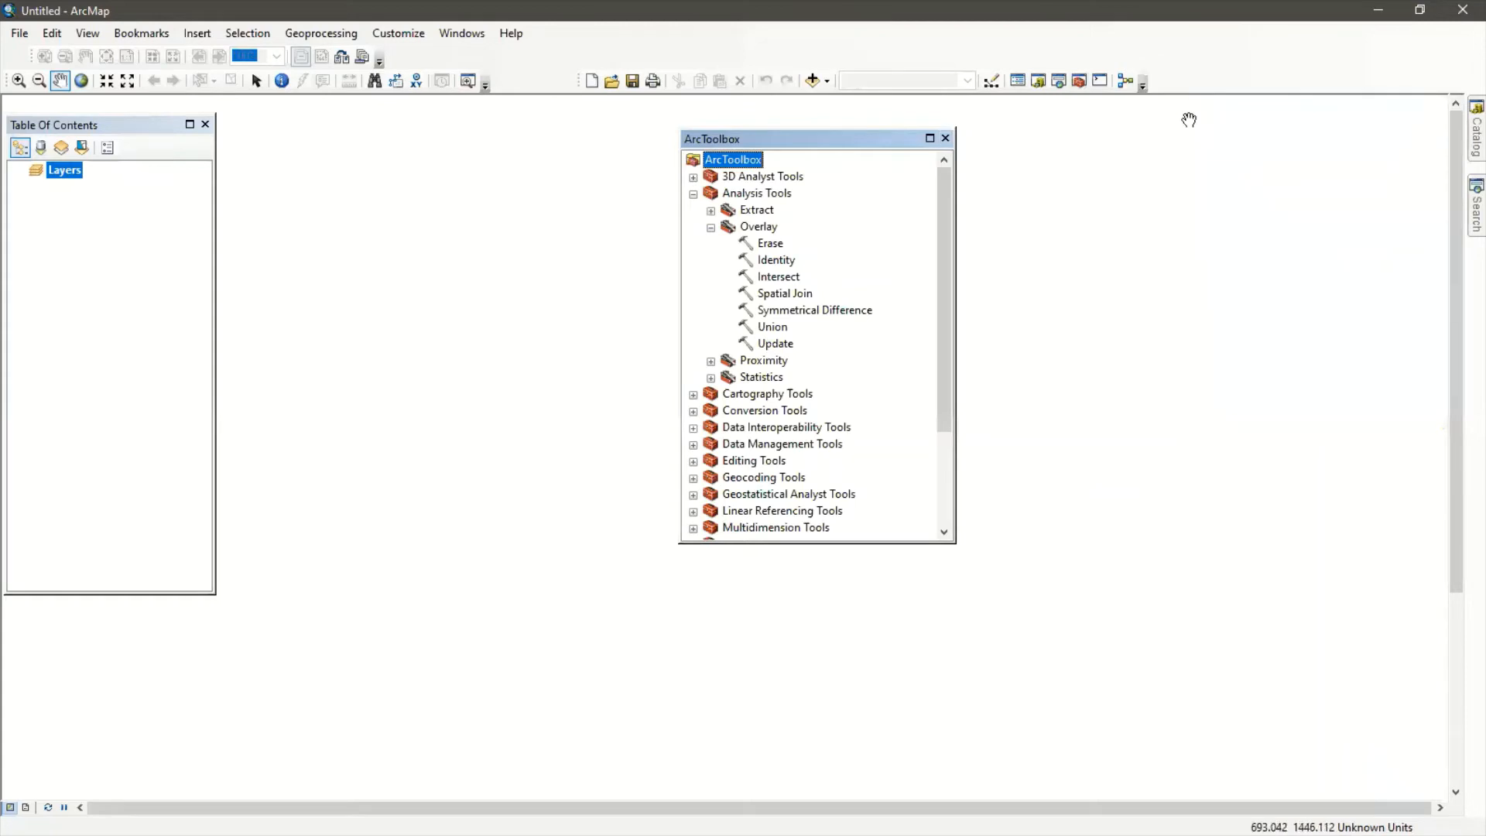
right_click(1260, 57)
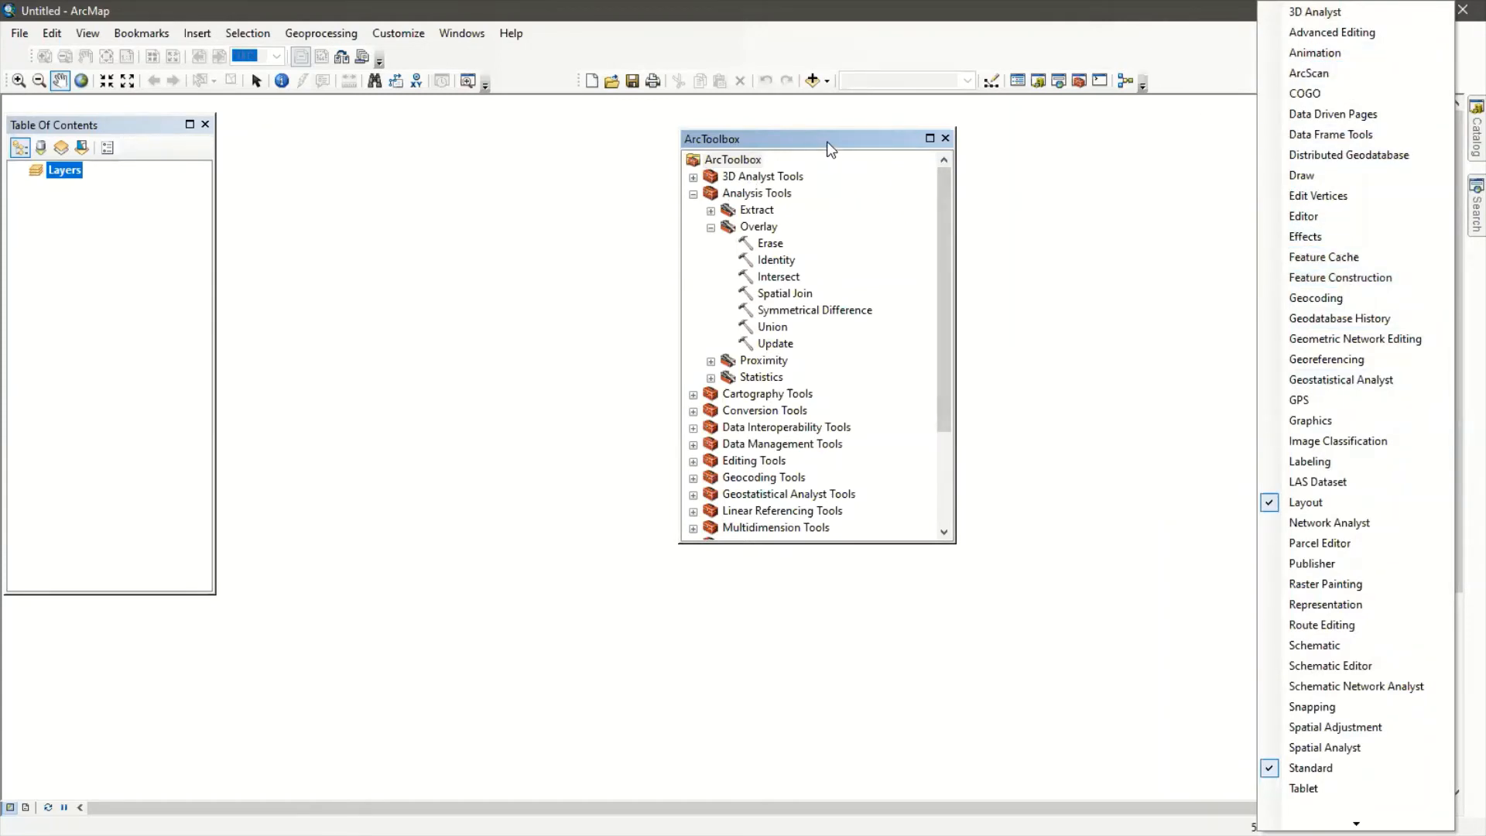
click(1226, 76)
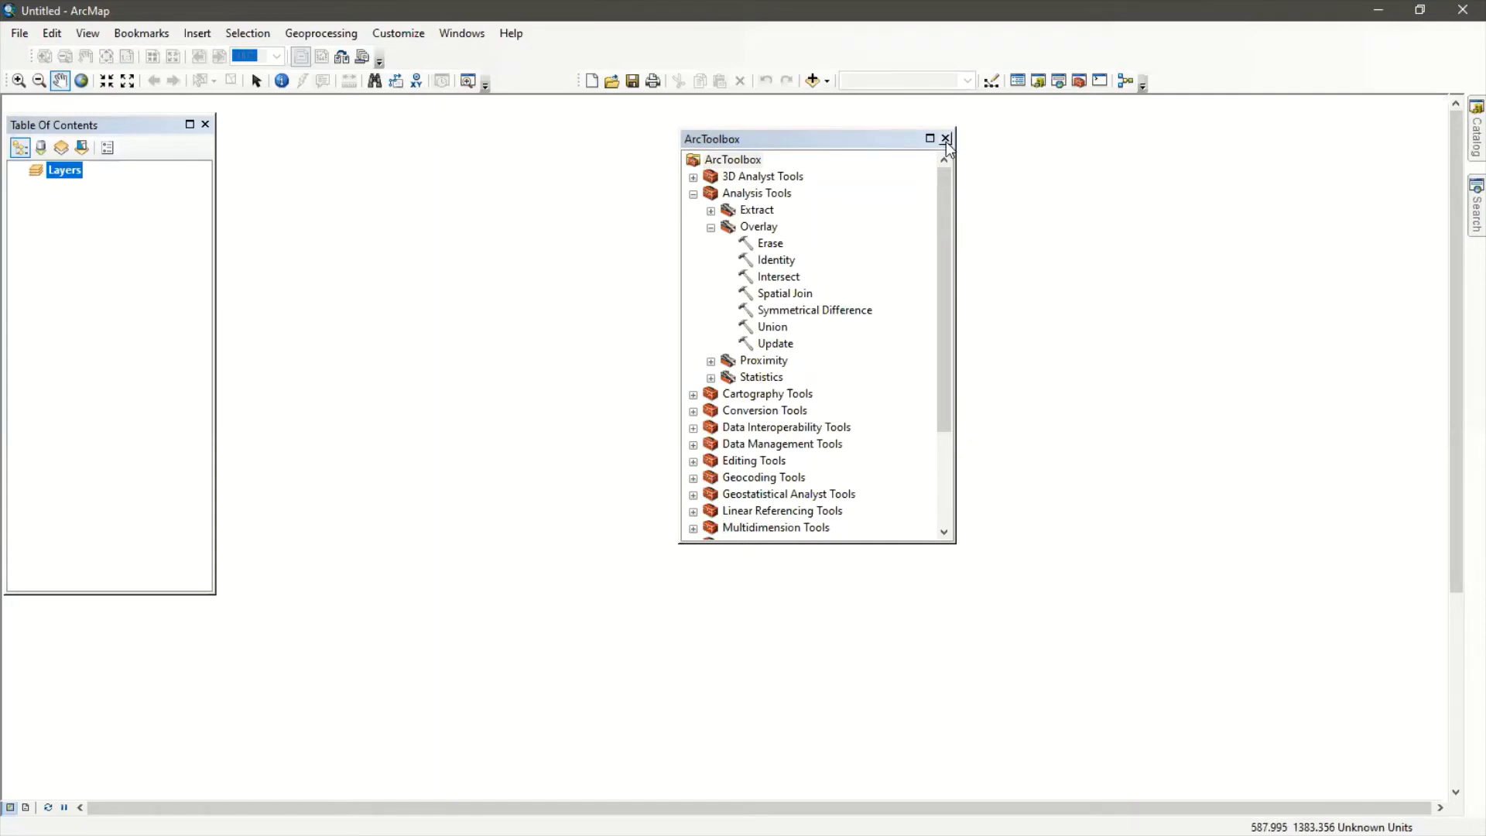
click(945, 140)
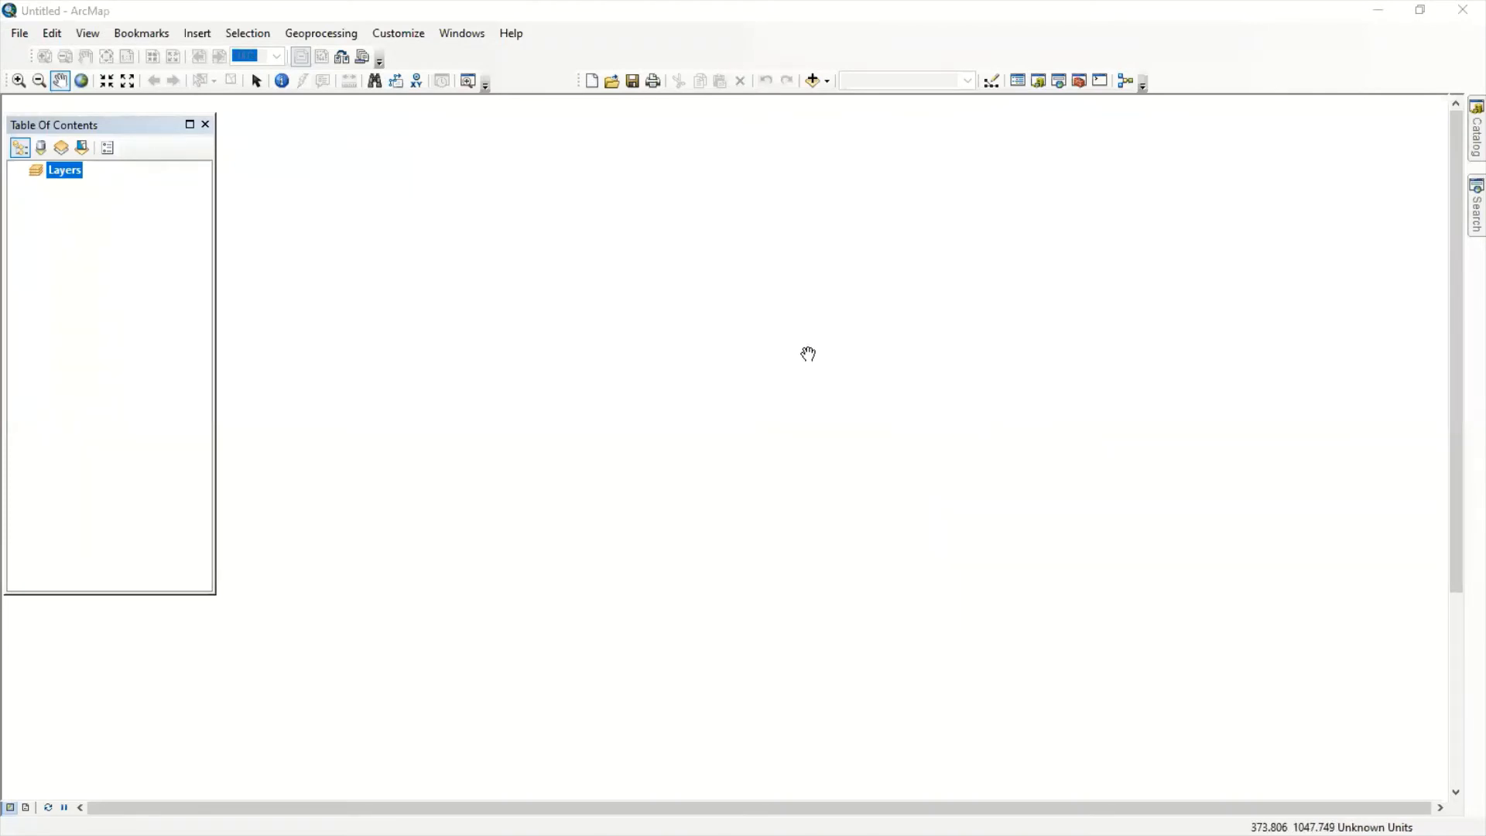
In the Catalog, expand the ke_major-roads and ke maps folder connections and collapse the 3D Analyst, Analysis and System Toolboxes
click(1474, 135)
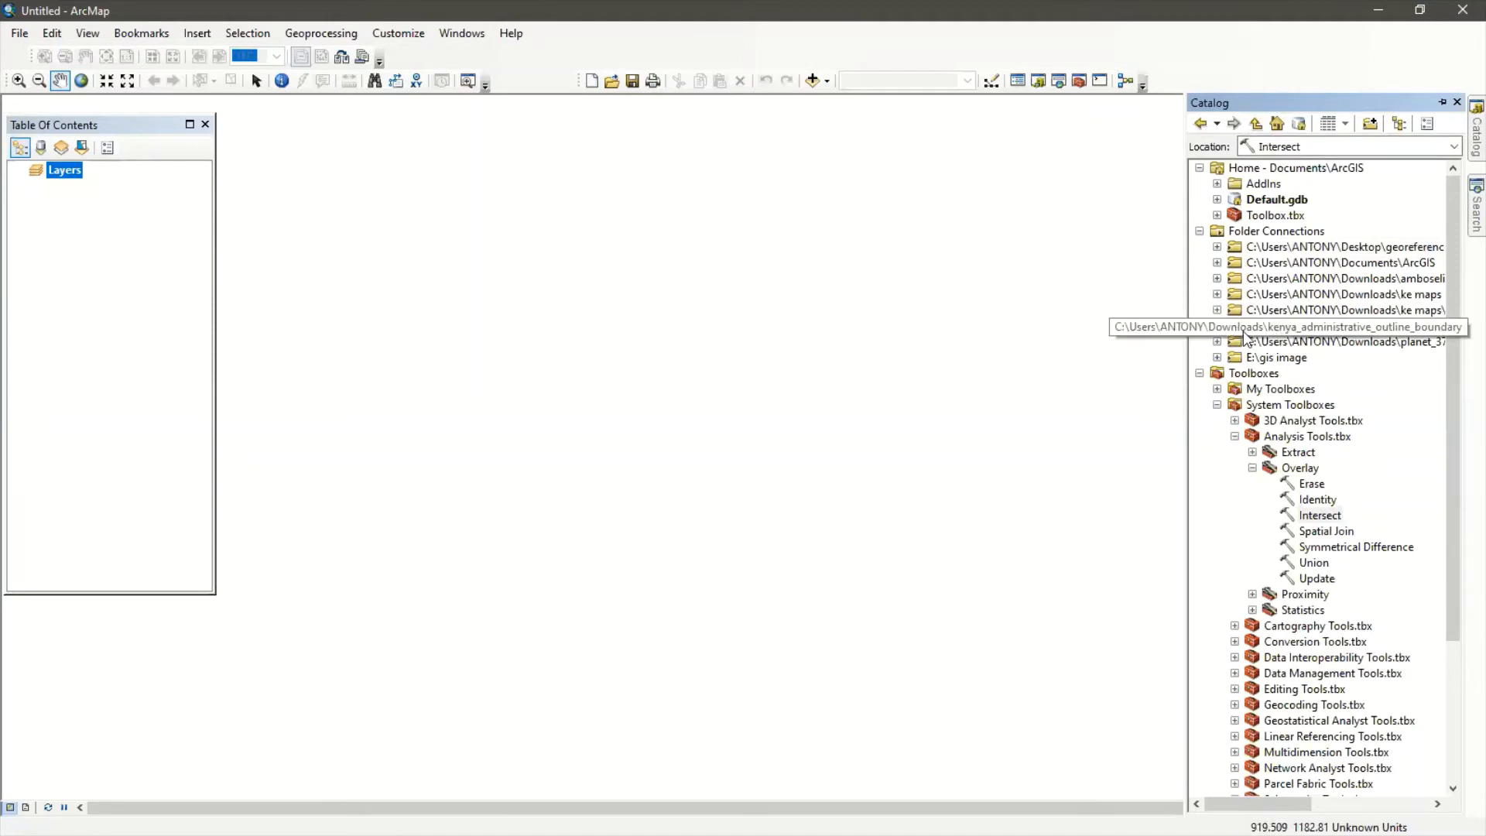
click(1217, 310)
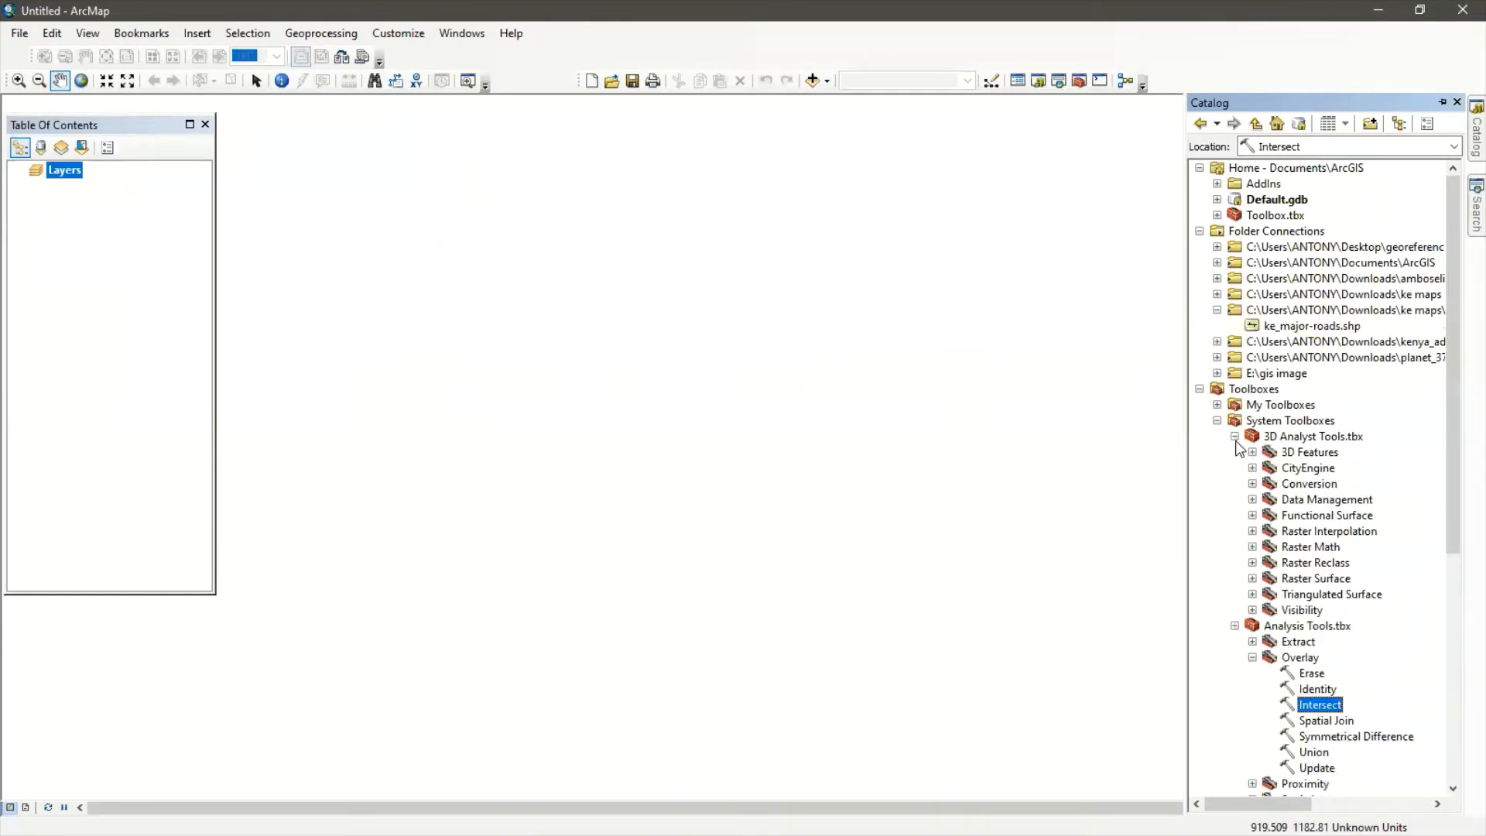
click(1234, 435)
click(1234, 452)
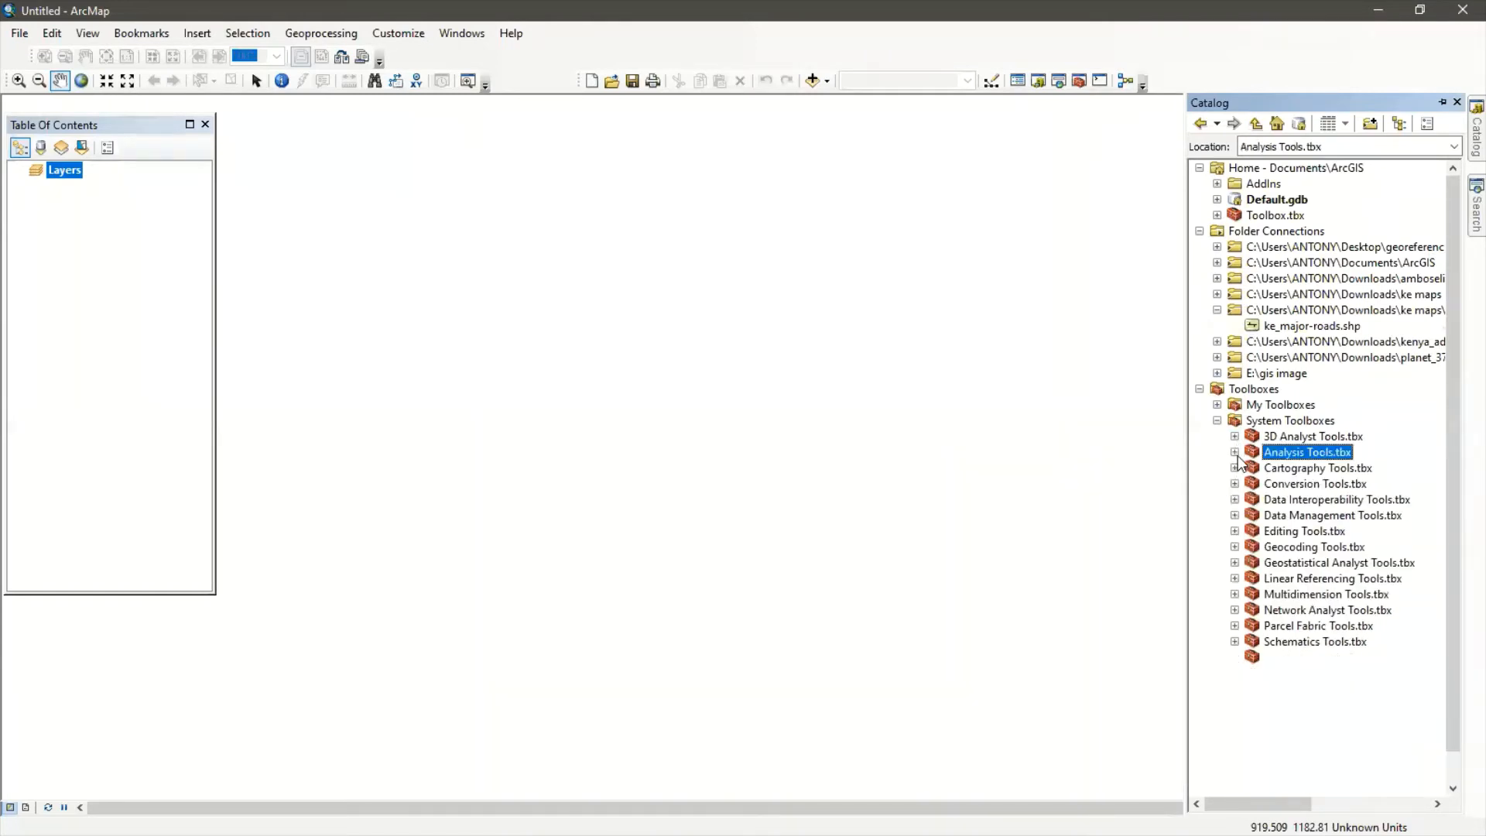
click(1216, 421)
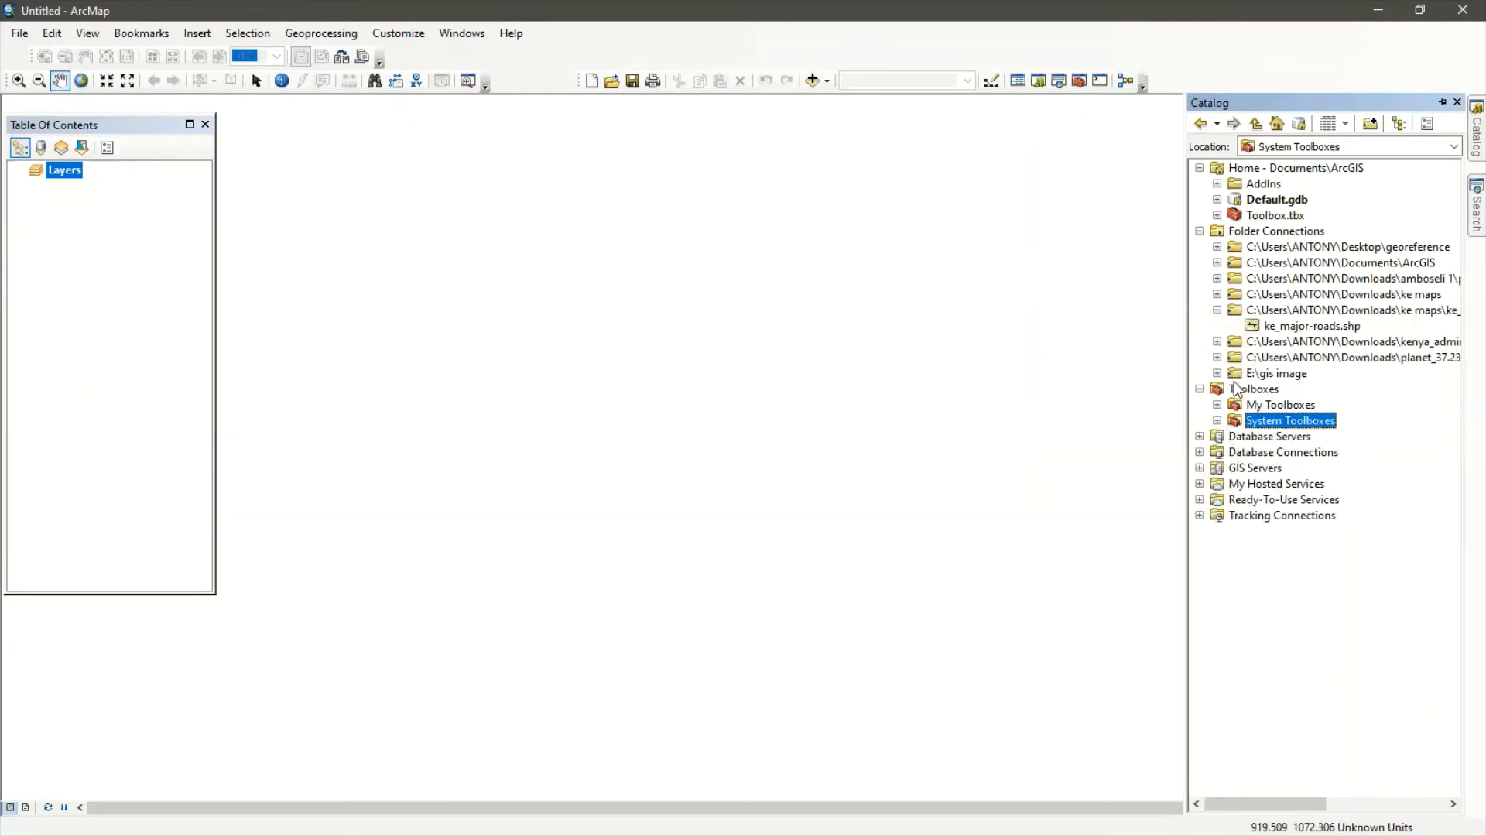
click(1216, 294)
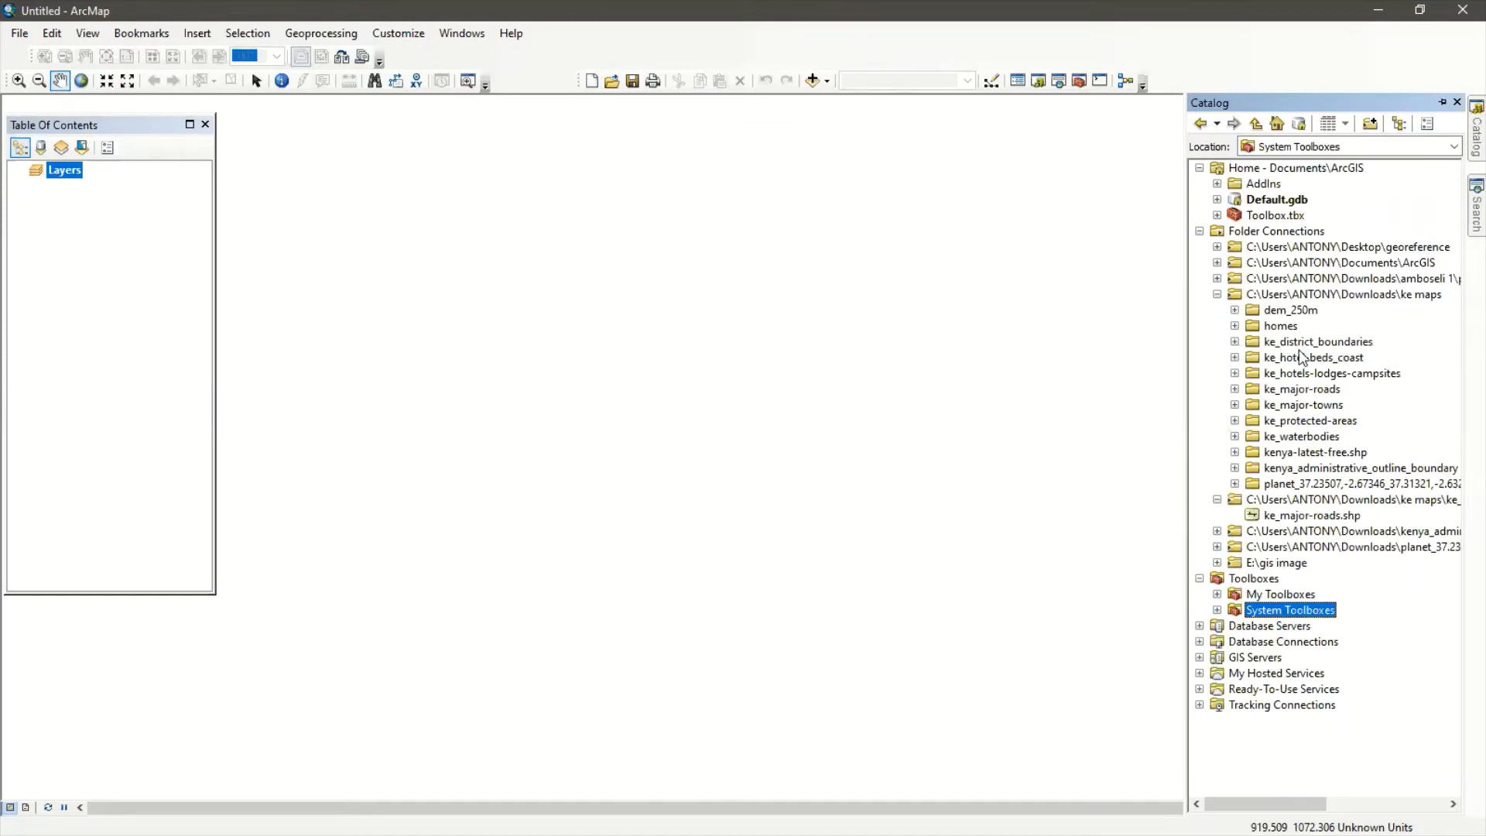
Expand the ke_district_boundaries folder in the Catalog and add ke_district_boundaries.shp to the map
click(1234, 342)
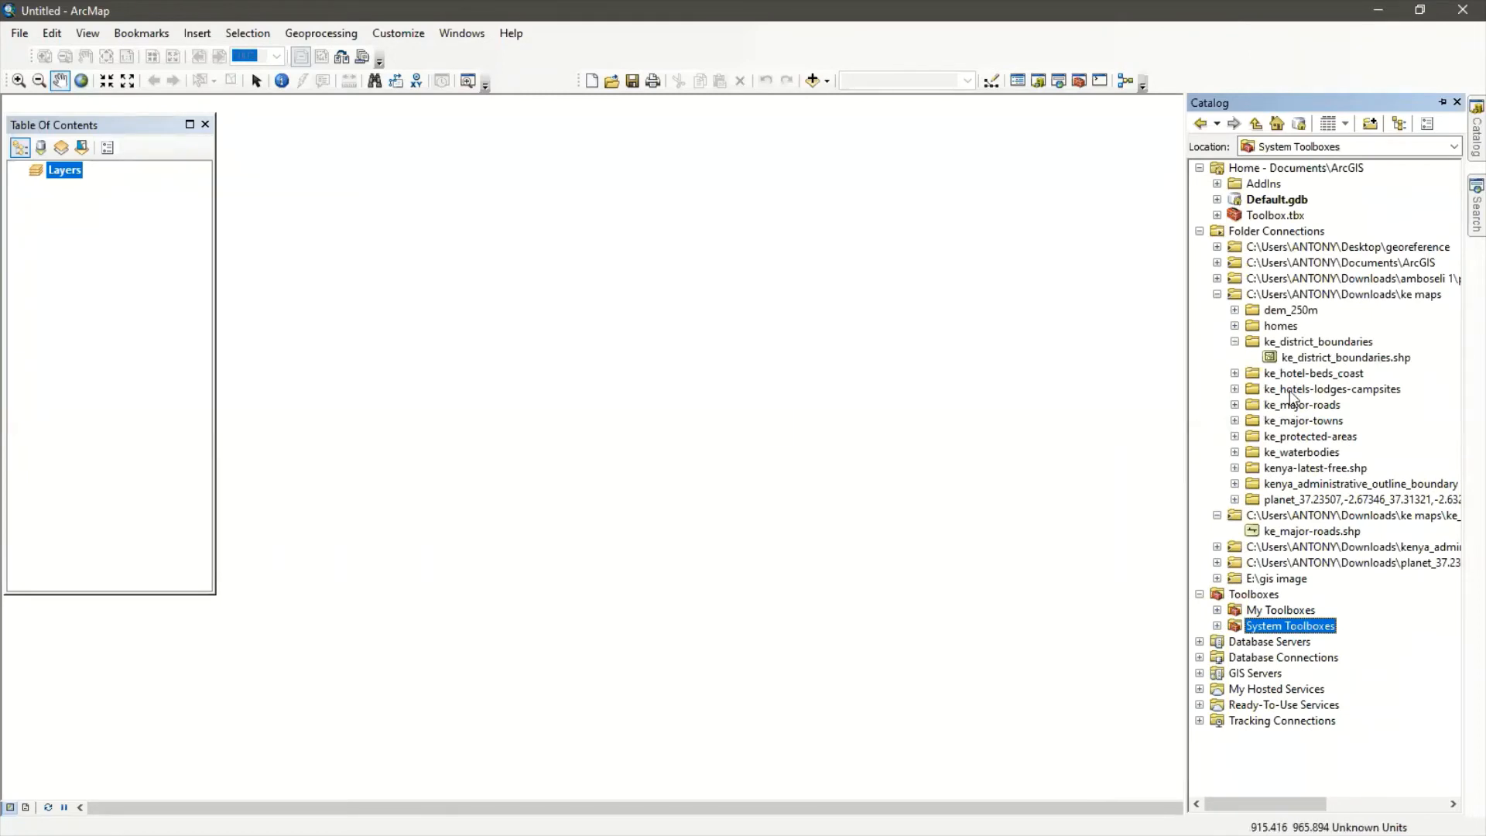
drag(1293, 367, 988, 380)
drag(820, 370, 741, 375)
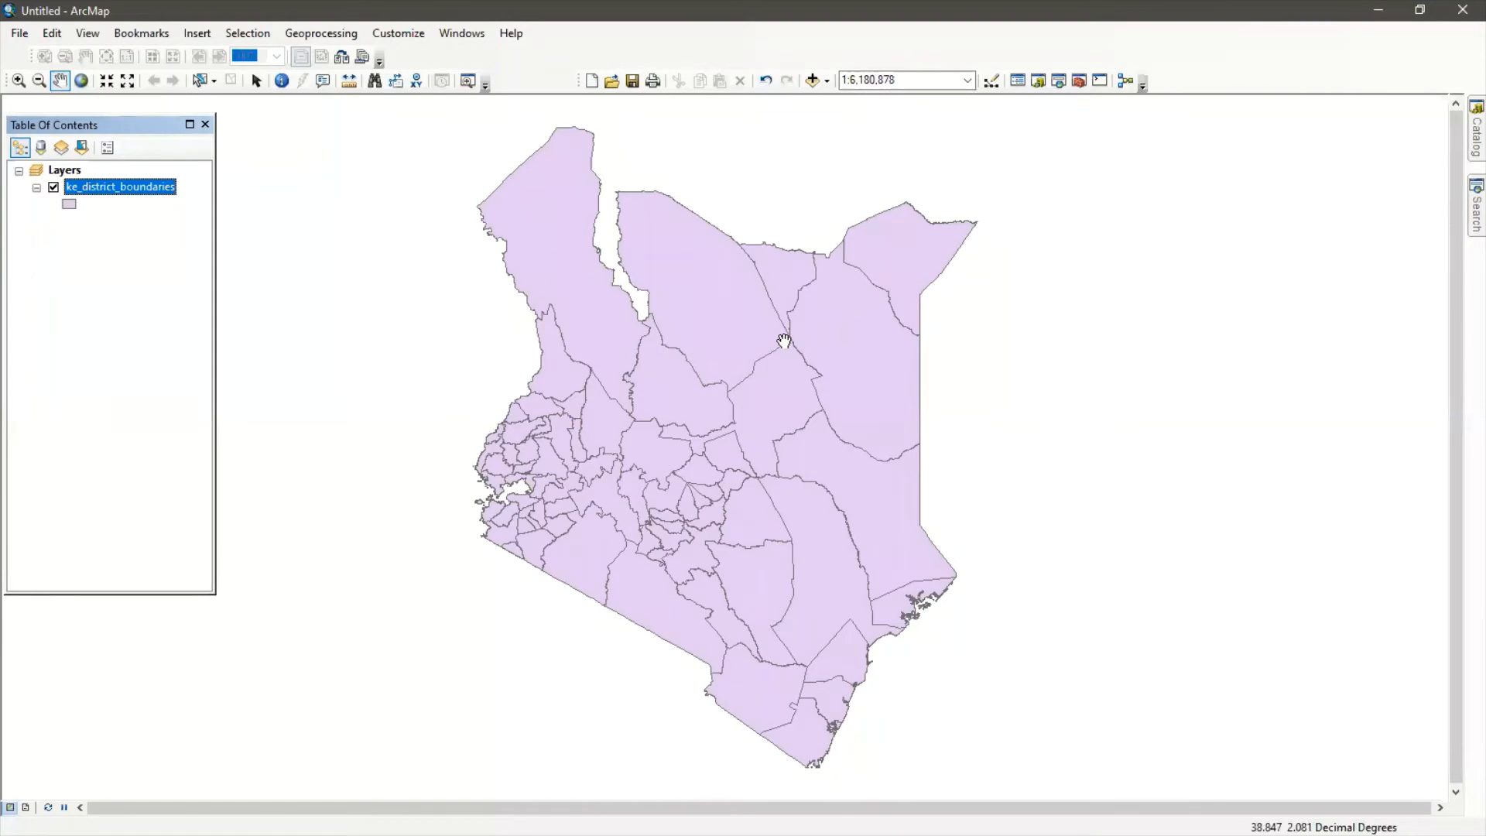
Examine the district boundaries on the map at several scales
scroll(784, 341, up, 1)
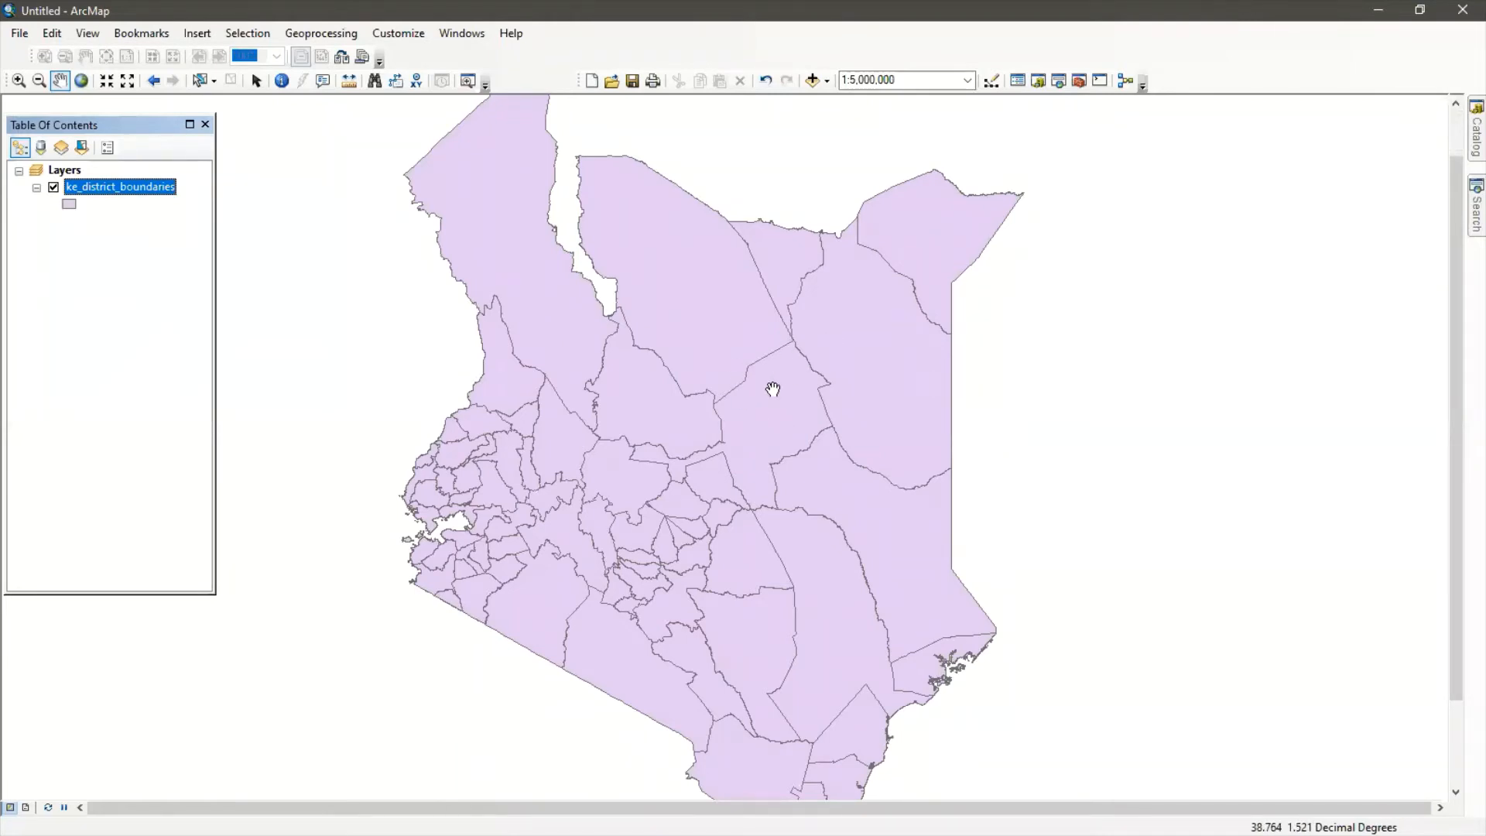
scroll(800, 424, down, 1)
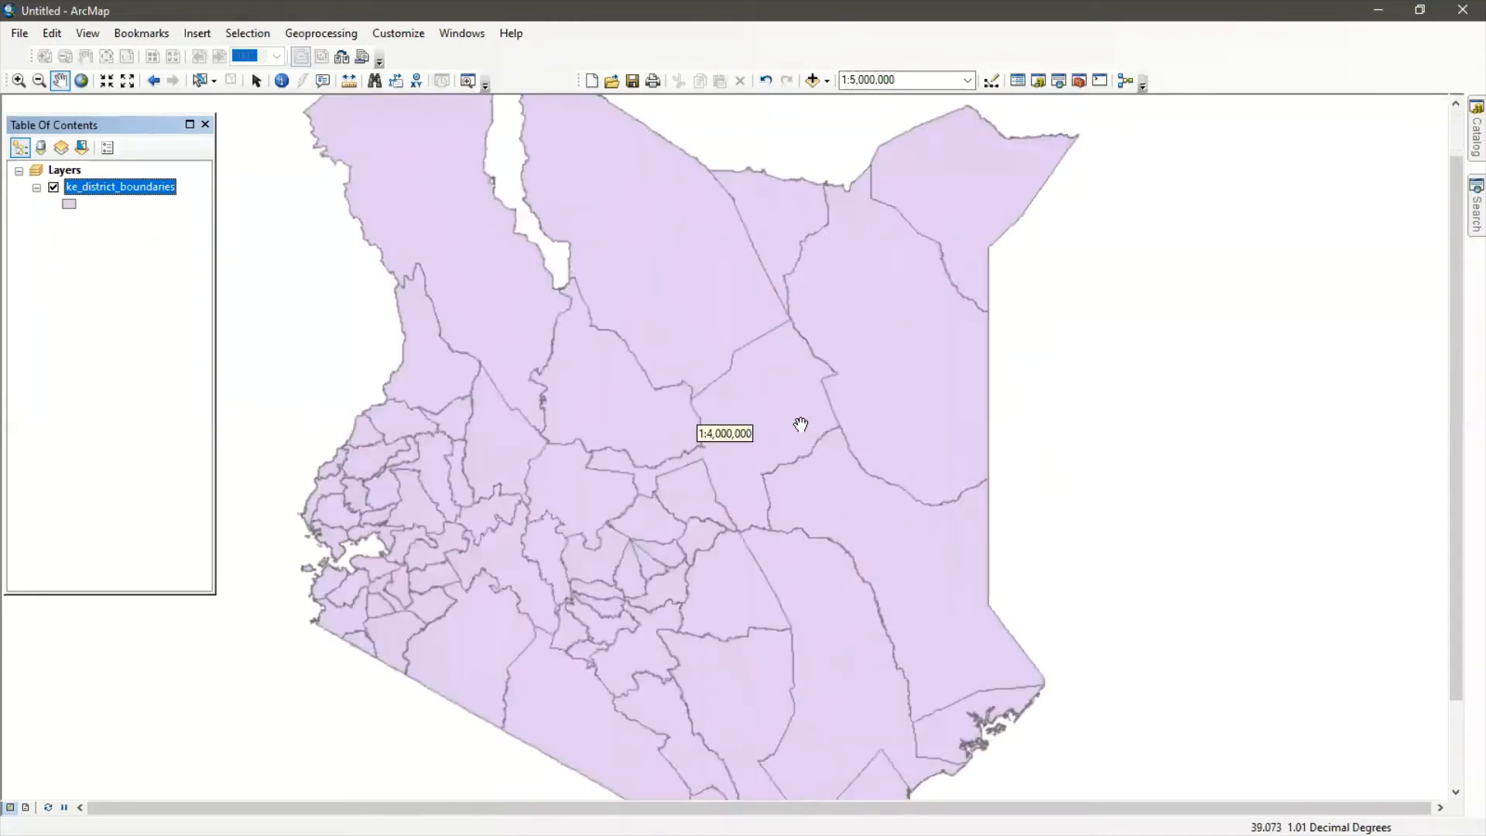
scroll(799, 424, down, 1)
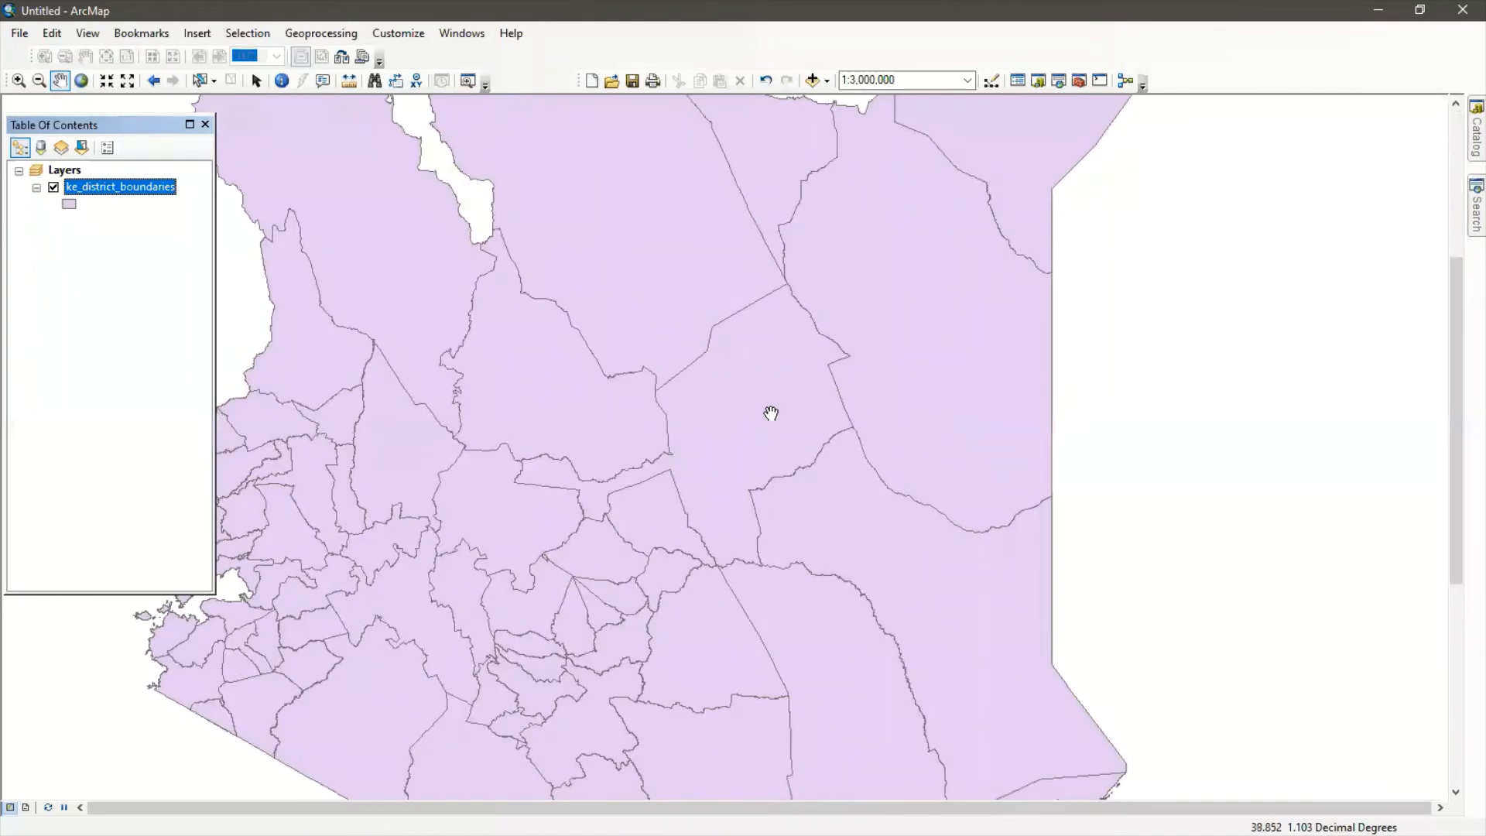
drag(771, 413, 842, 399)
scroll(843, 404, down, 1)
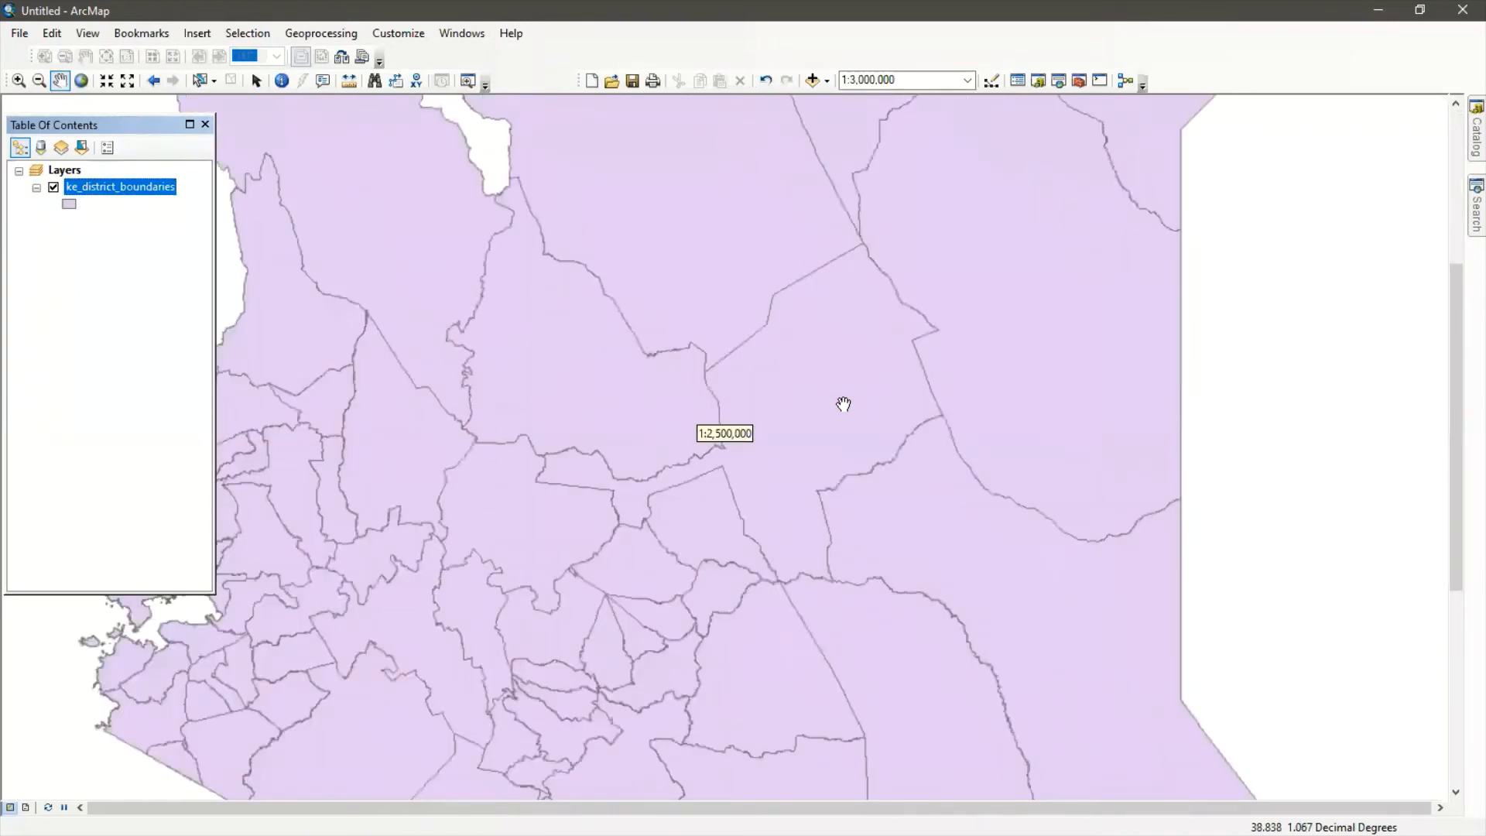
scroll(764, 402, up, 1)
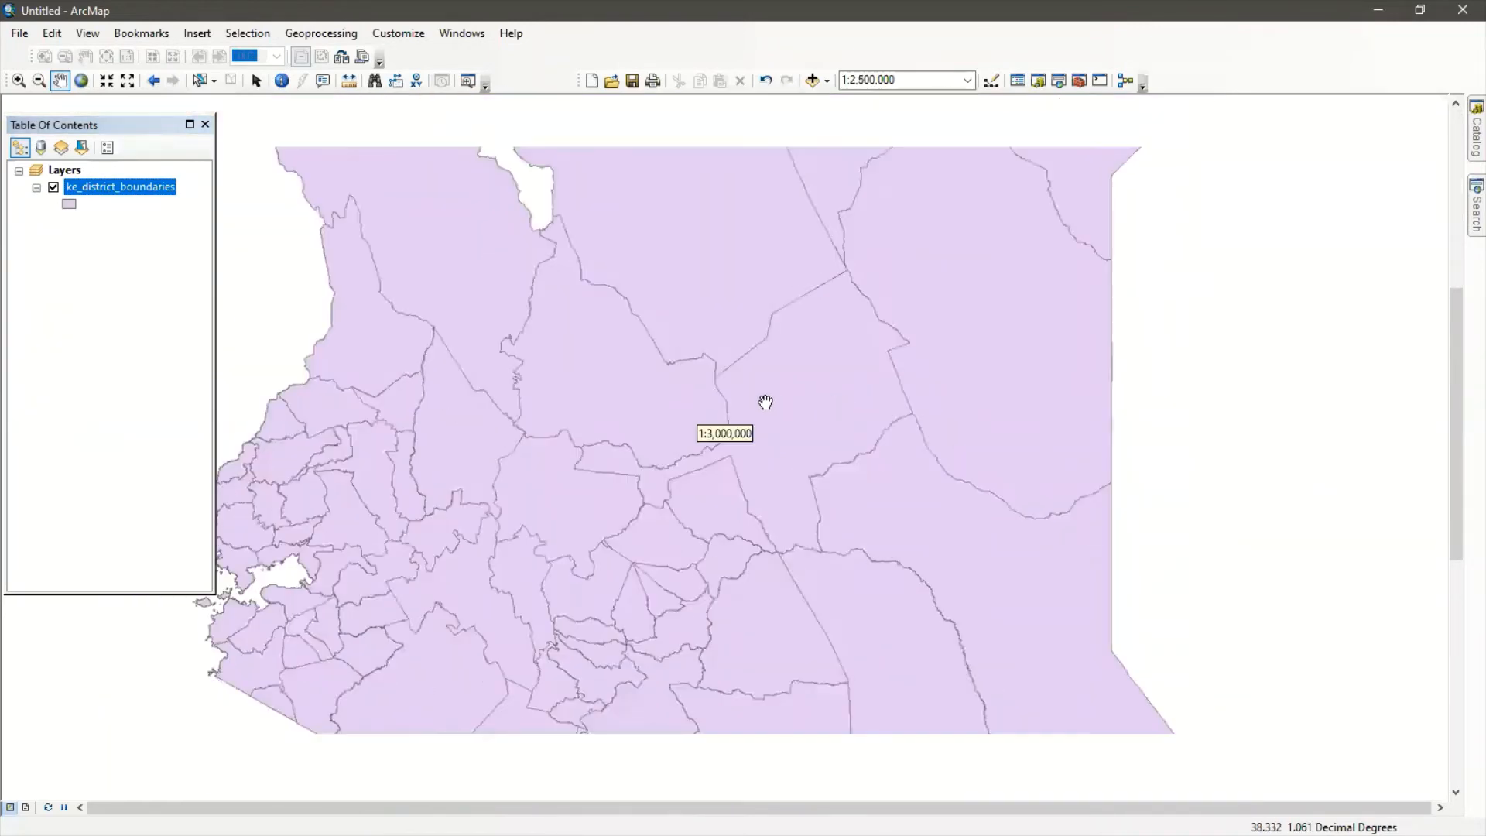
scroll(764, 402, up, 1)
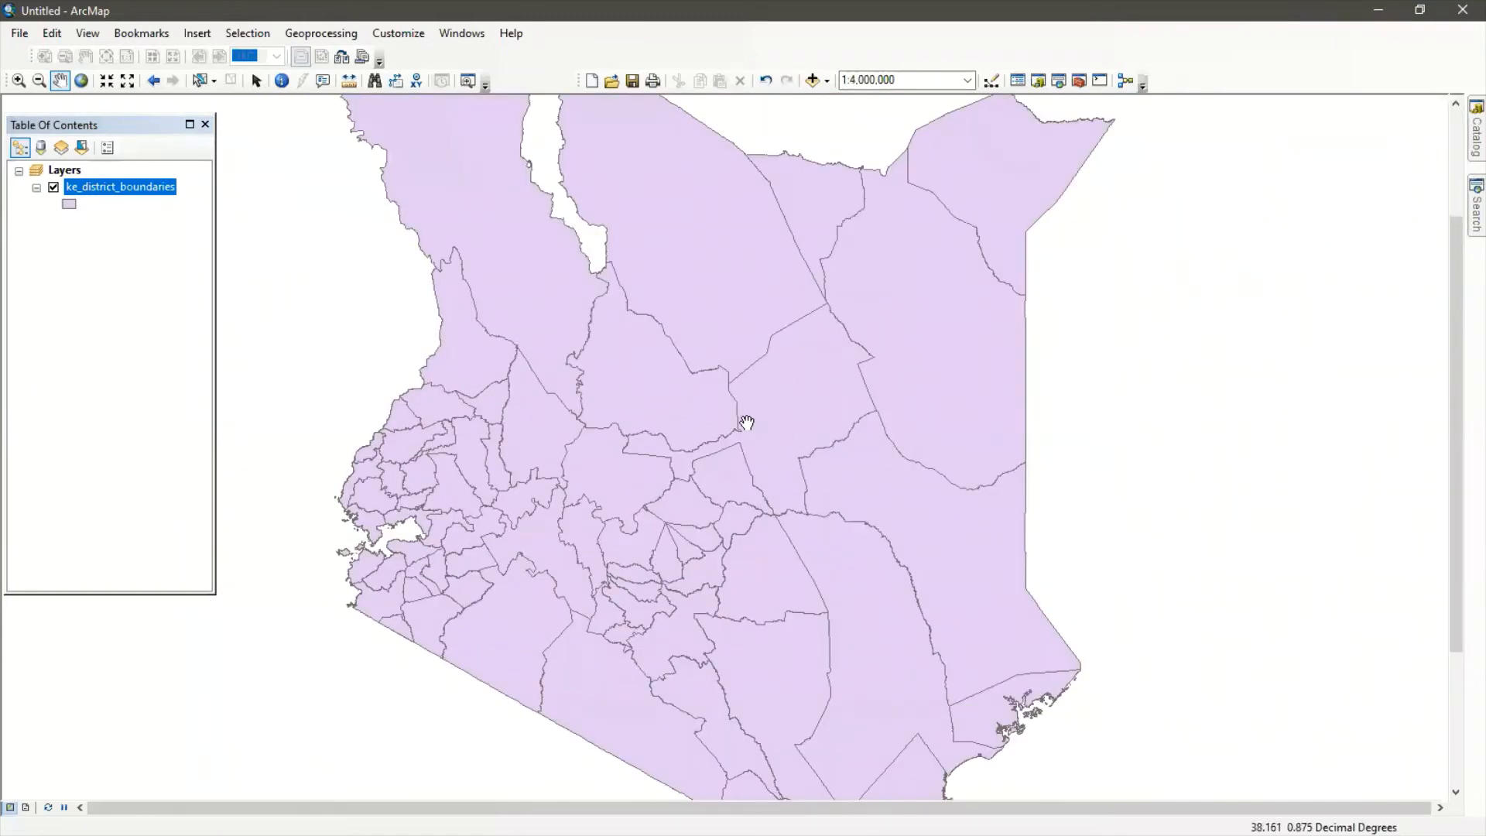
scroll(749, 424, up, 1)
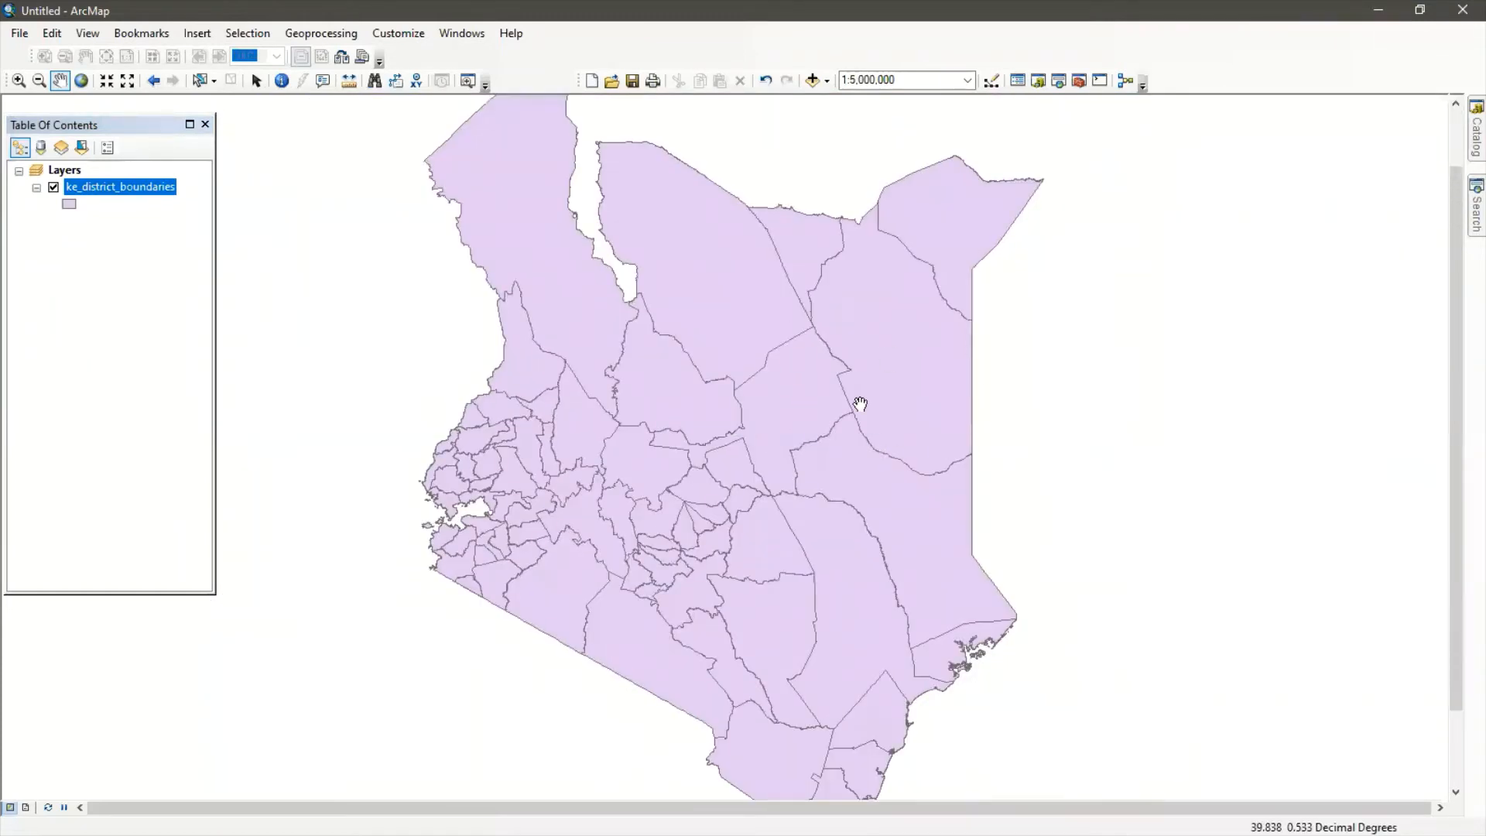
Add ke_major-roads.shp from the ke_major-roads folder to the map, dismissing the geographic coordinate systems warning without setting a transformation
click(1465, 147)
click(1463, 135)
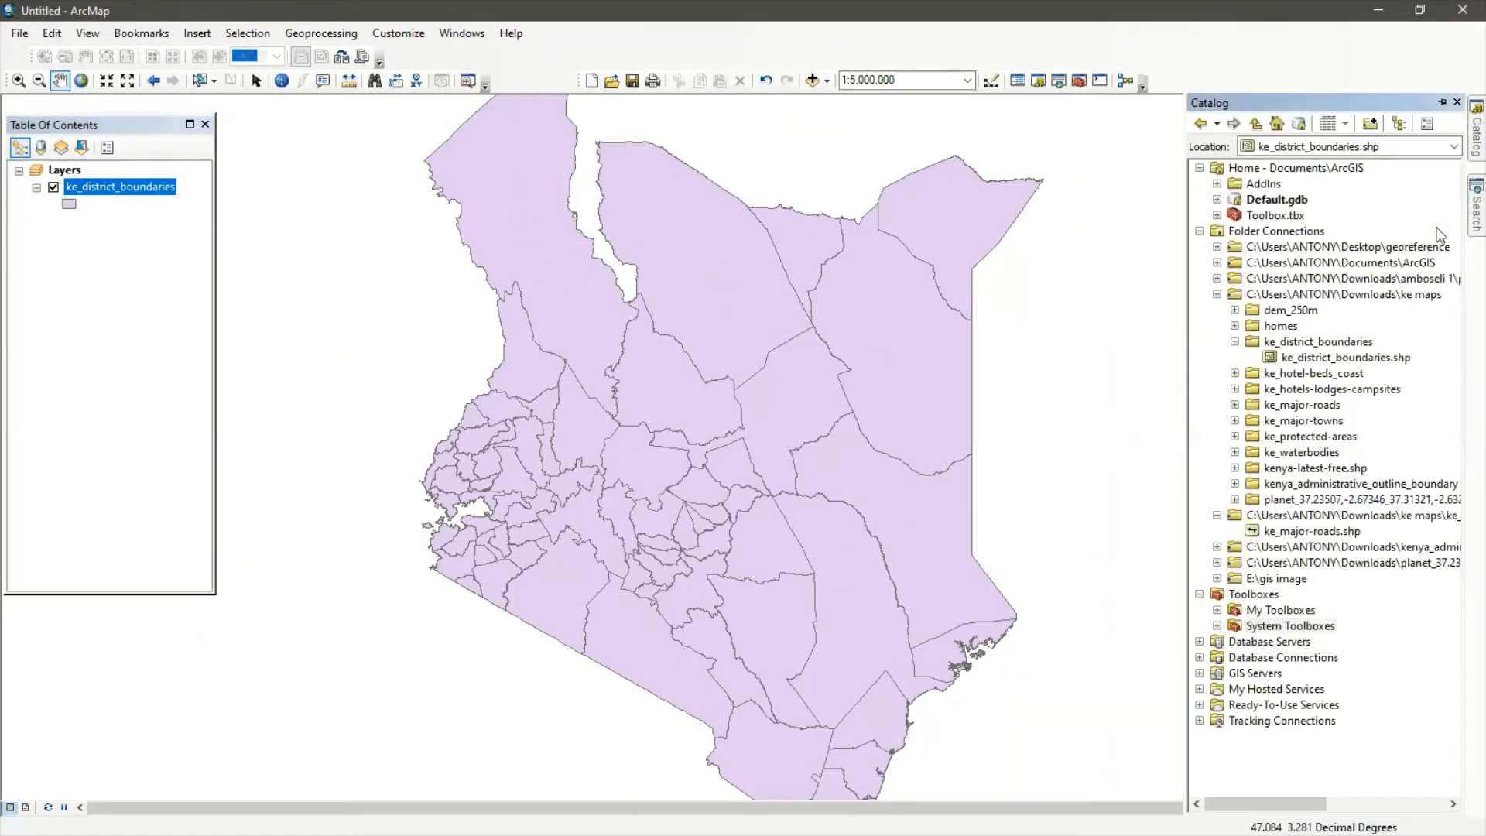
click(1235, 405)
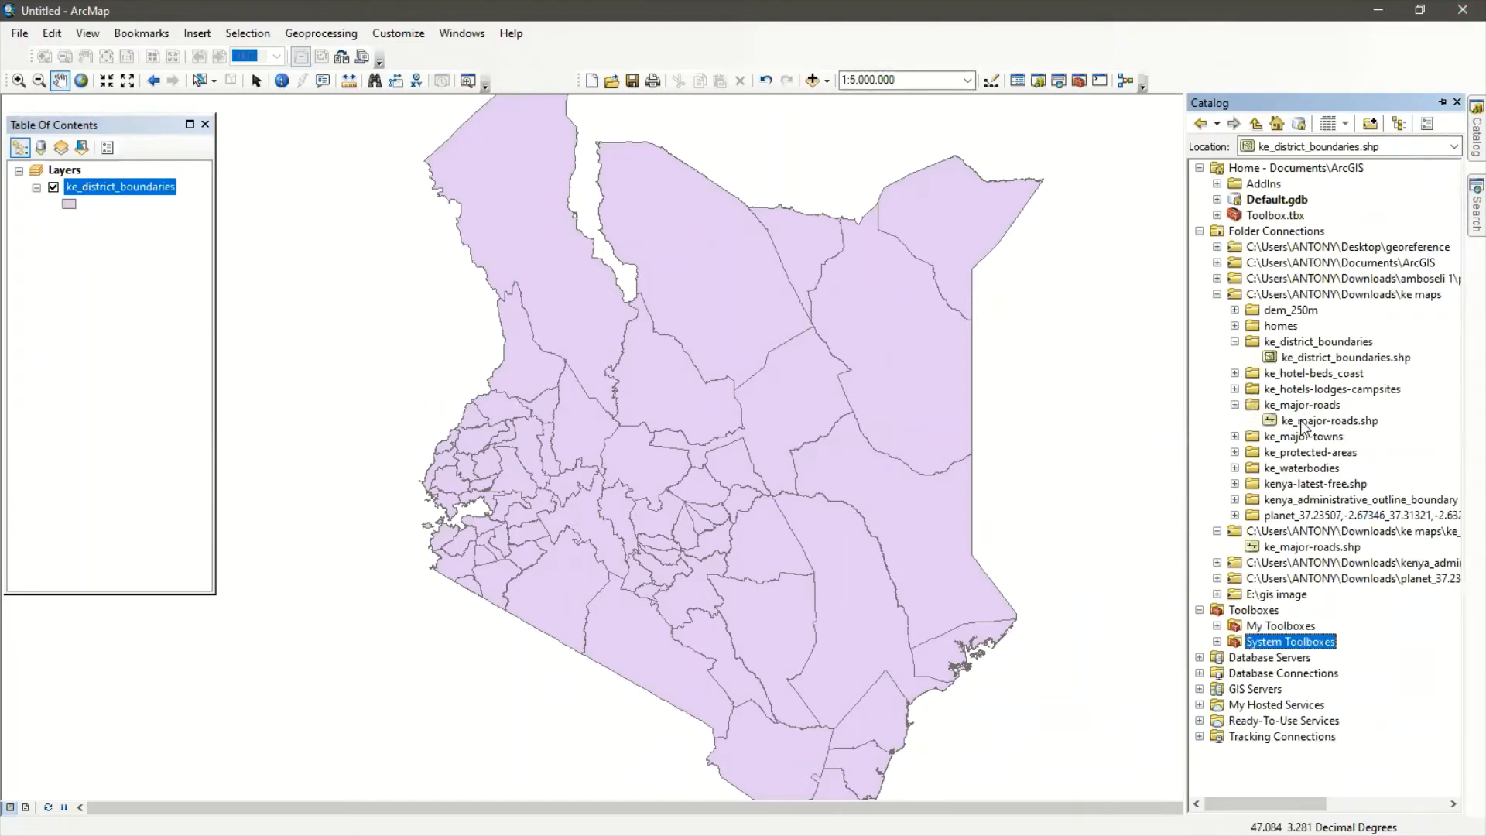
drag(1303, 426, 1150, 415)
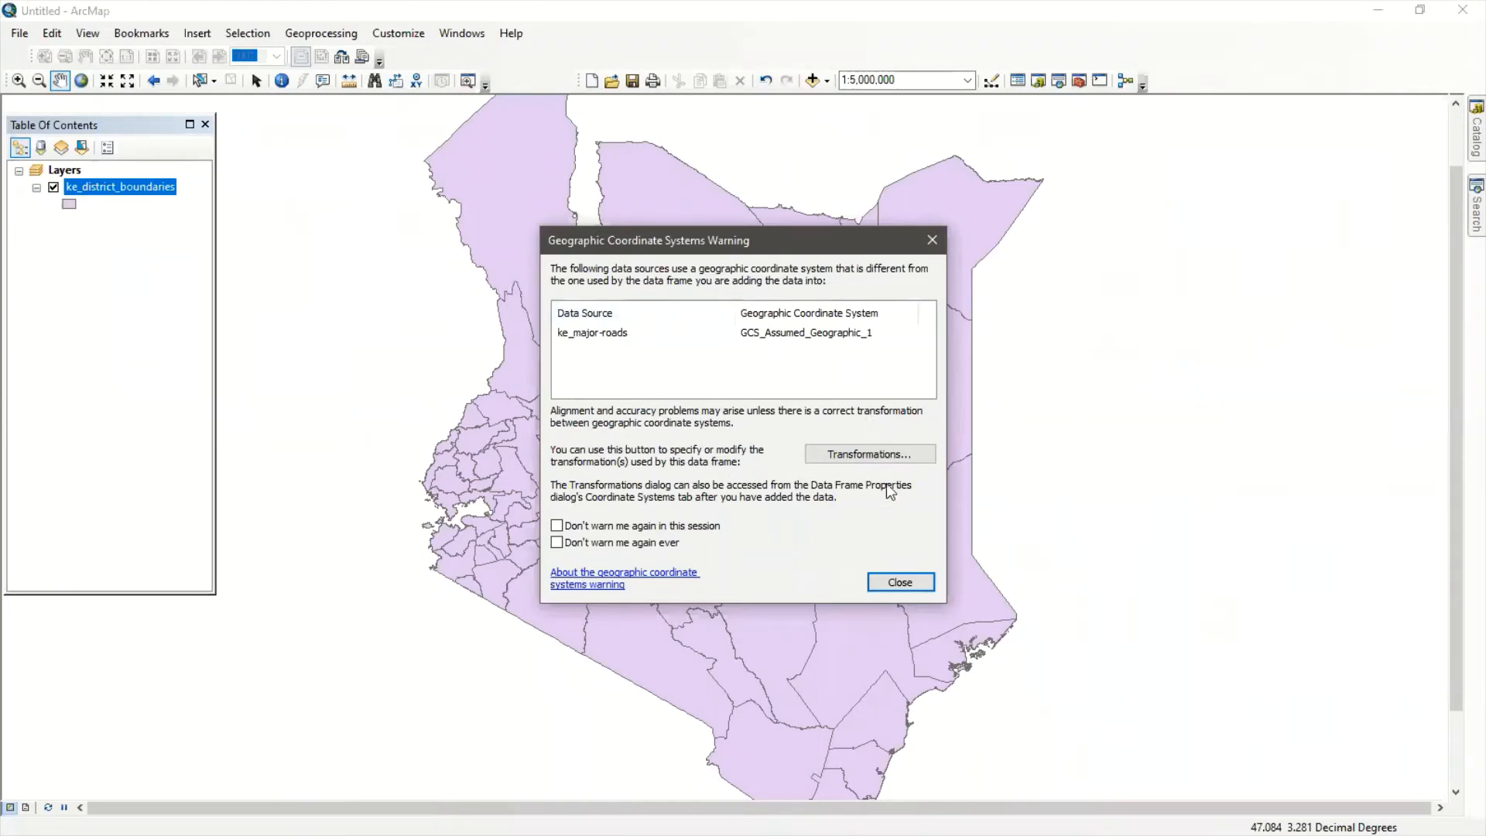
click(897, 586)
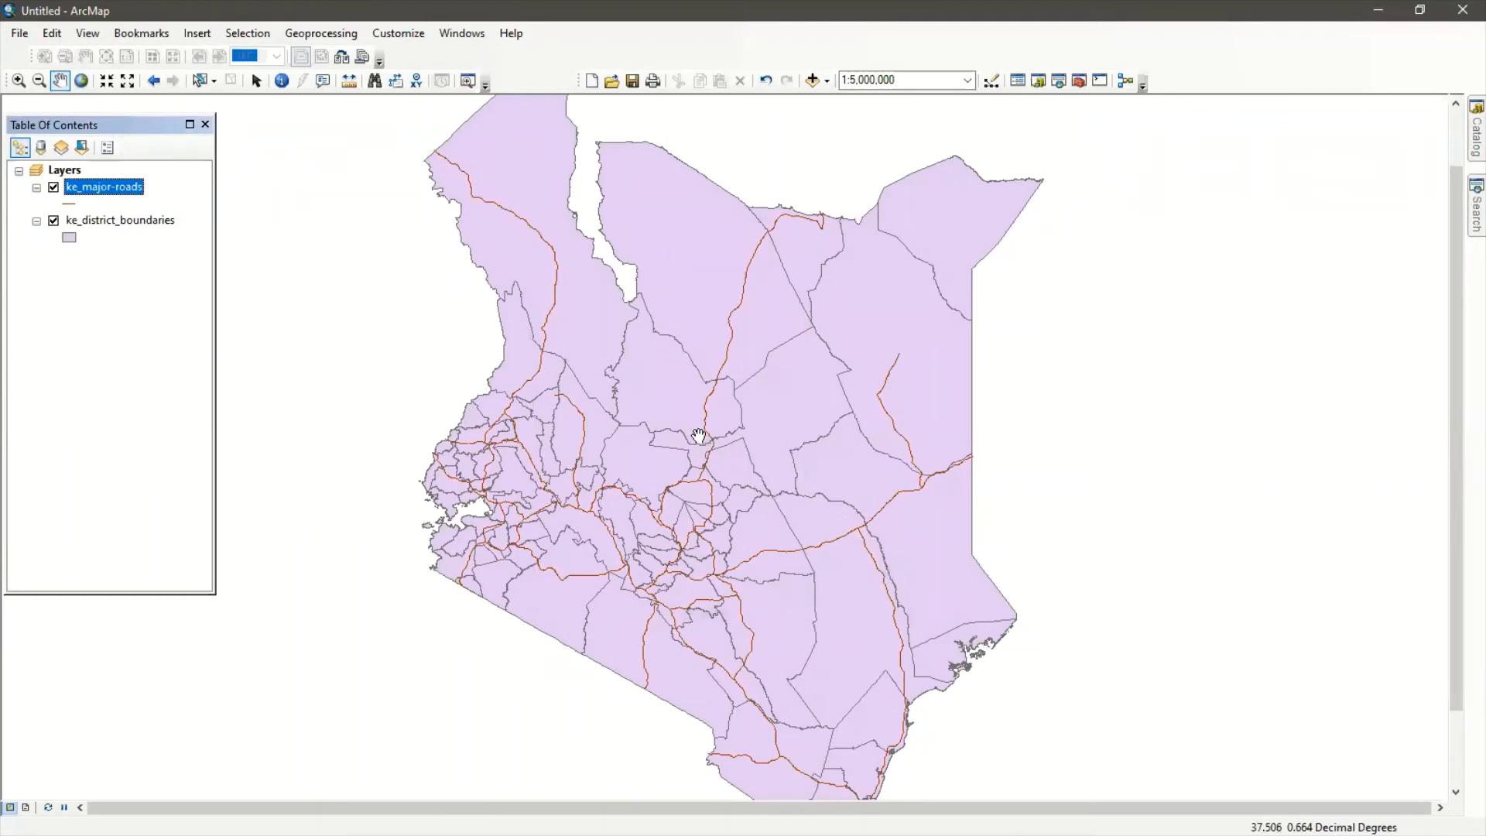
scroll(704, 495, down, 1)
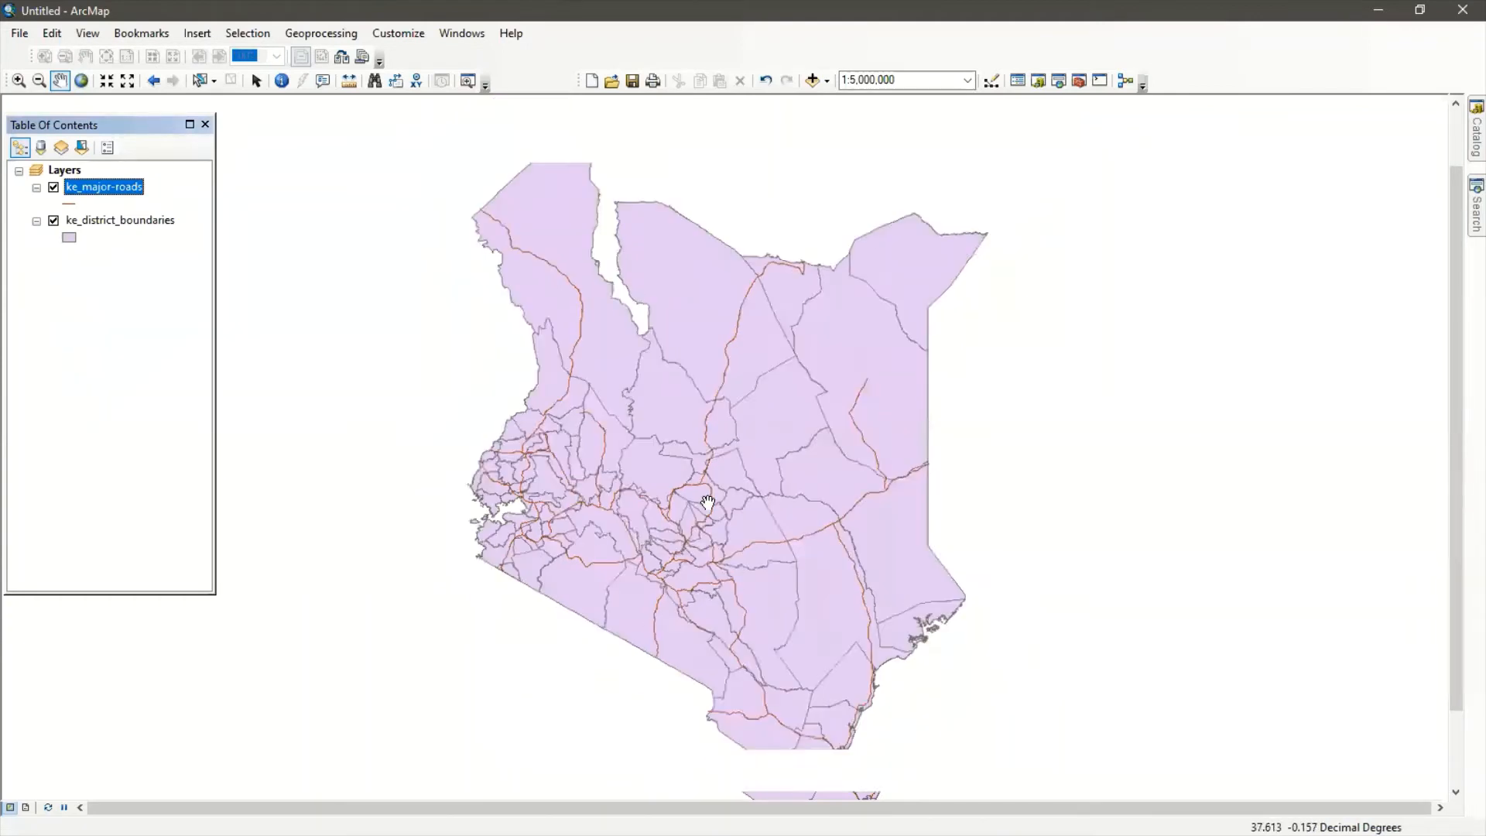
scroll(708, 503, up, 1)
scroll(707, 502, up, 1)
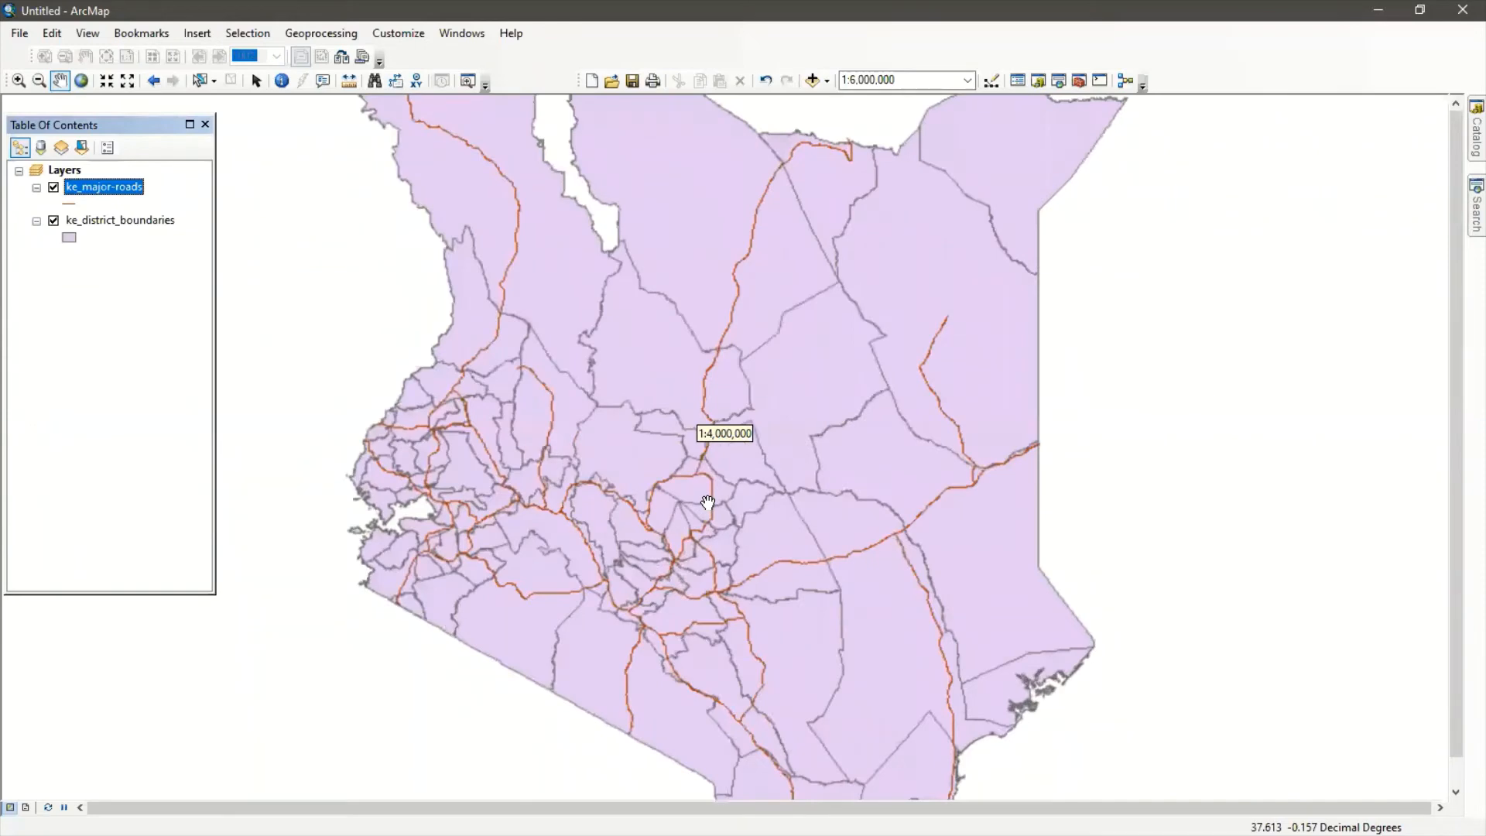
scroll(707, 503, up, 1)
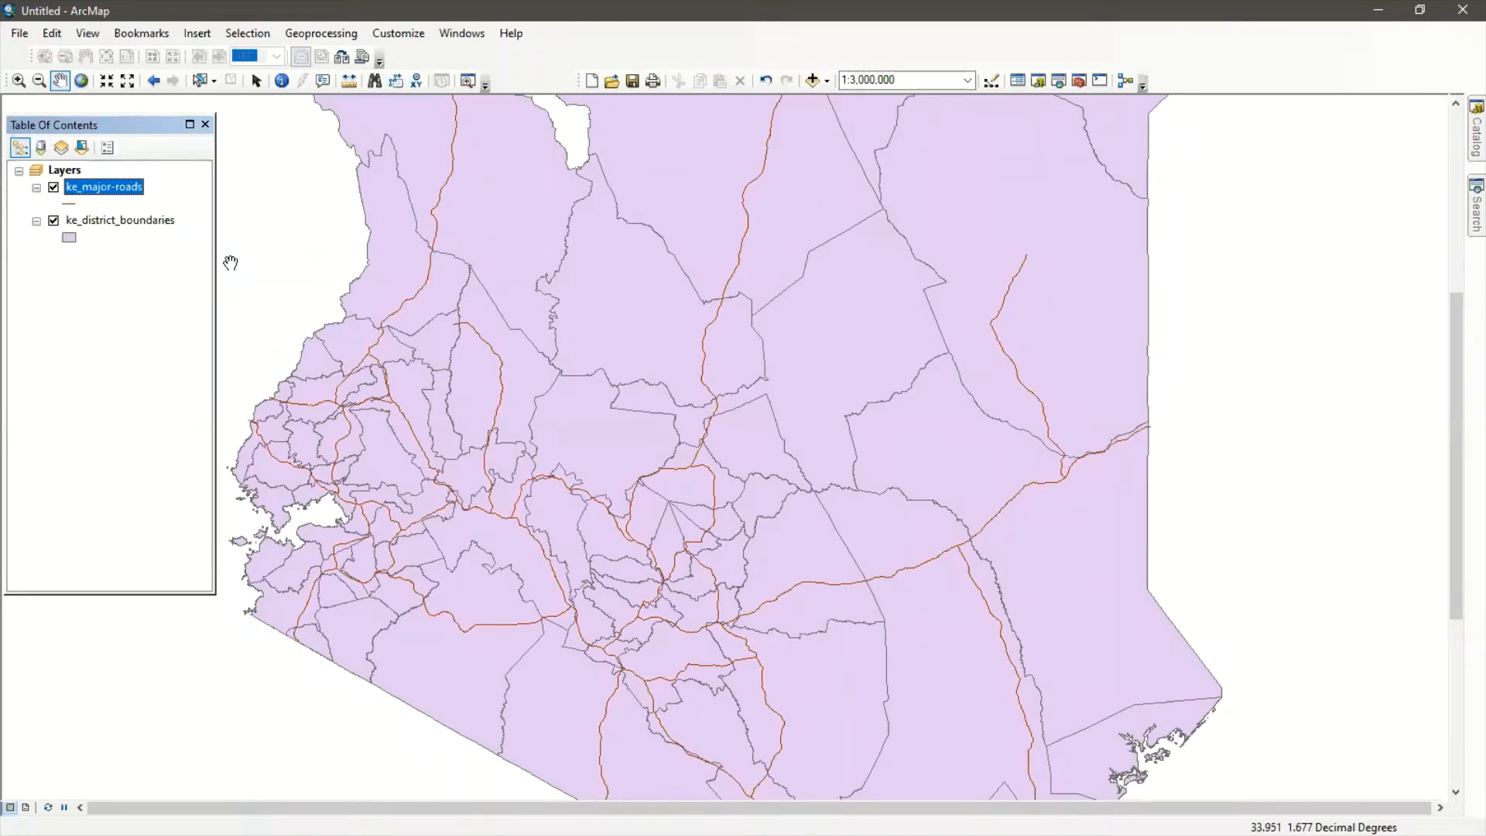
Switch to File Explorer and open the ke_district_boundaries folder under Downloads, ke maps to view its files
click(1475, 130)
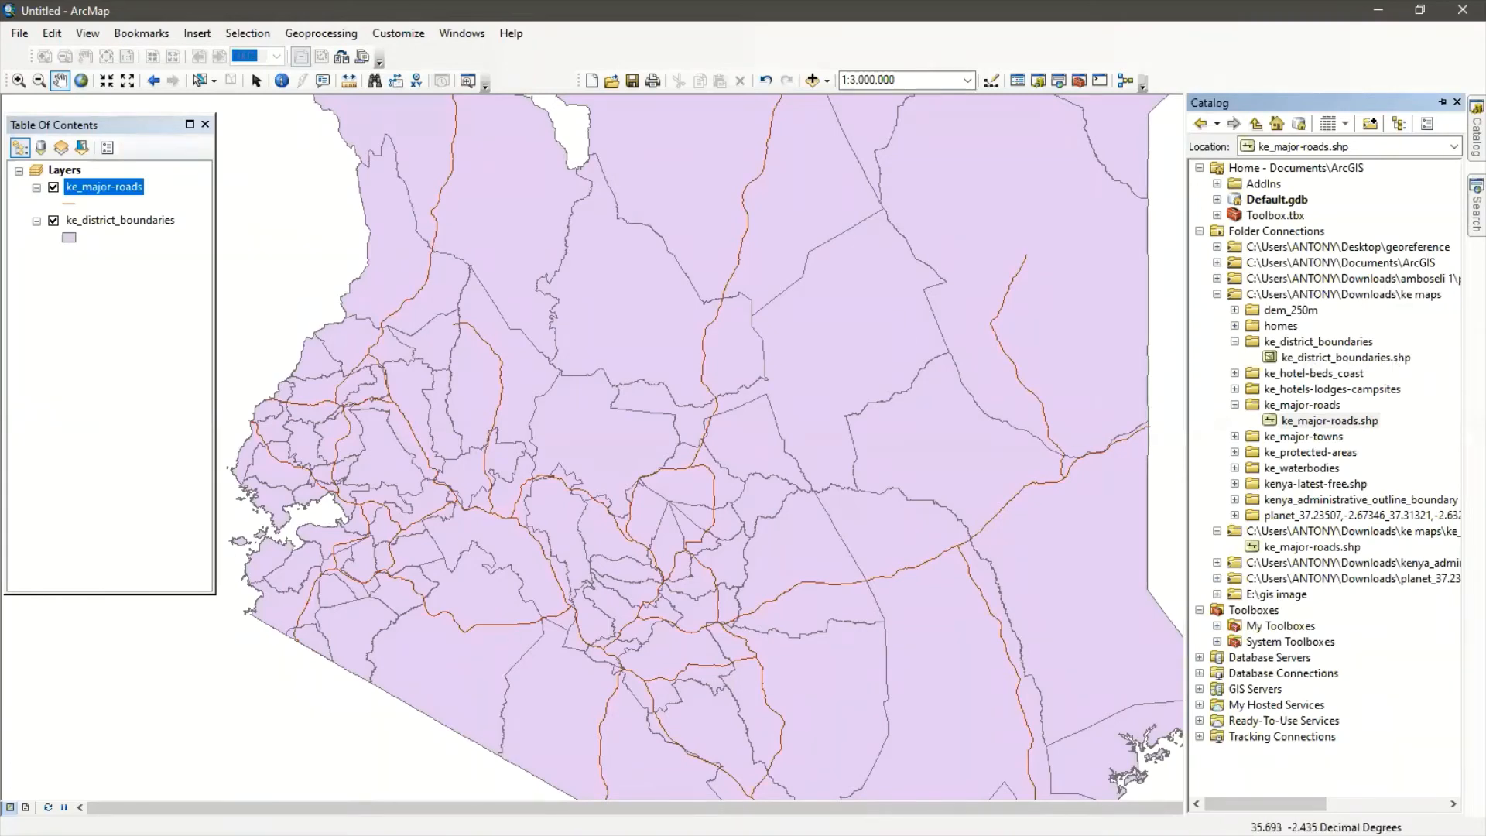
key(super)
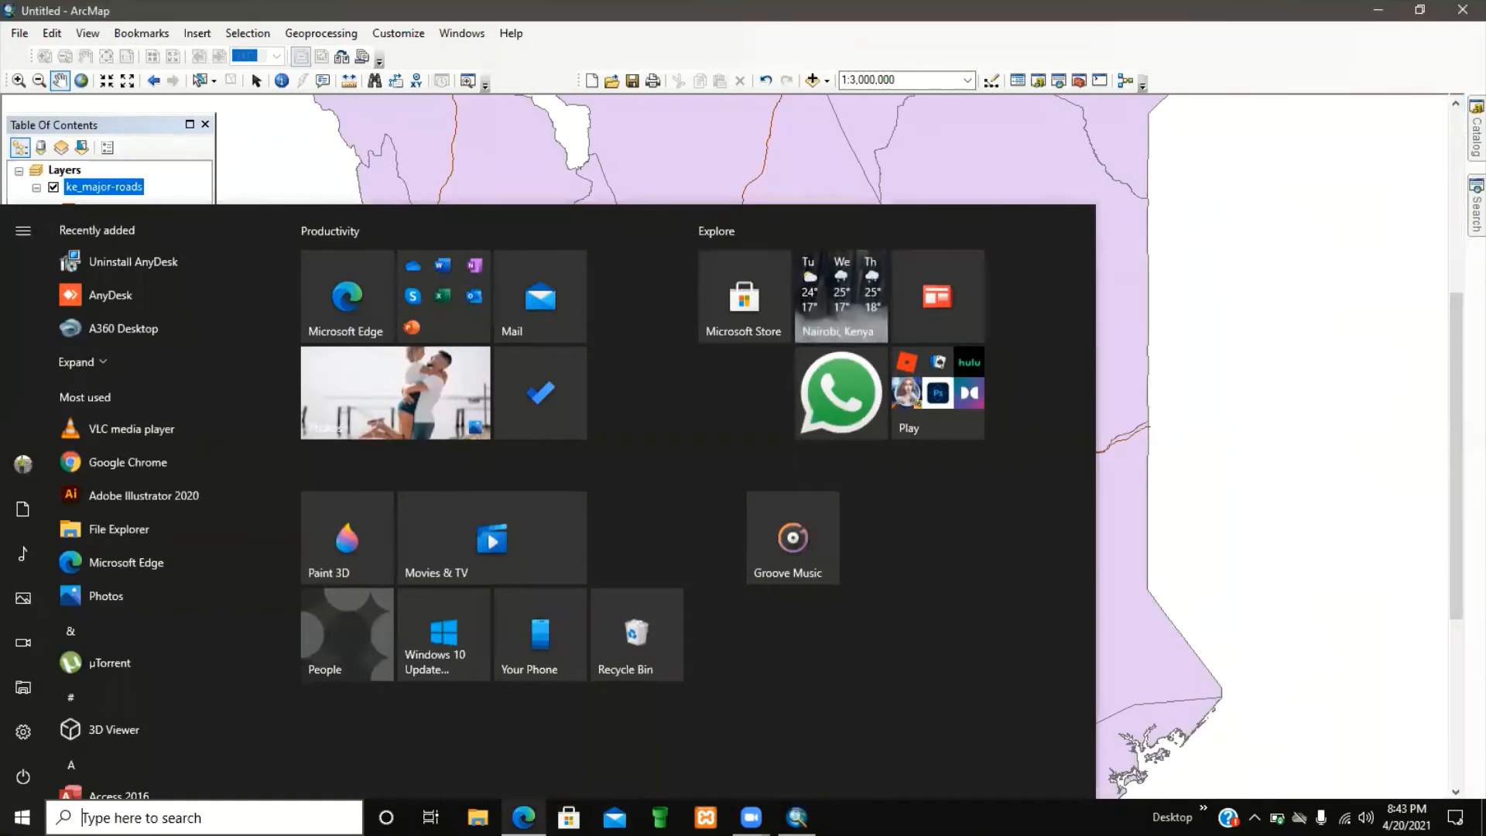
click(477, 817)
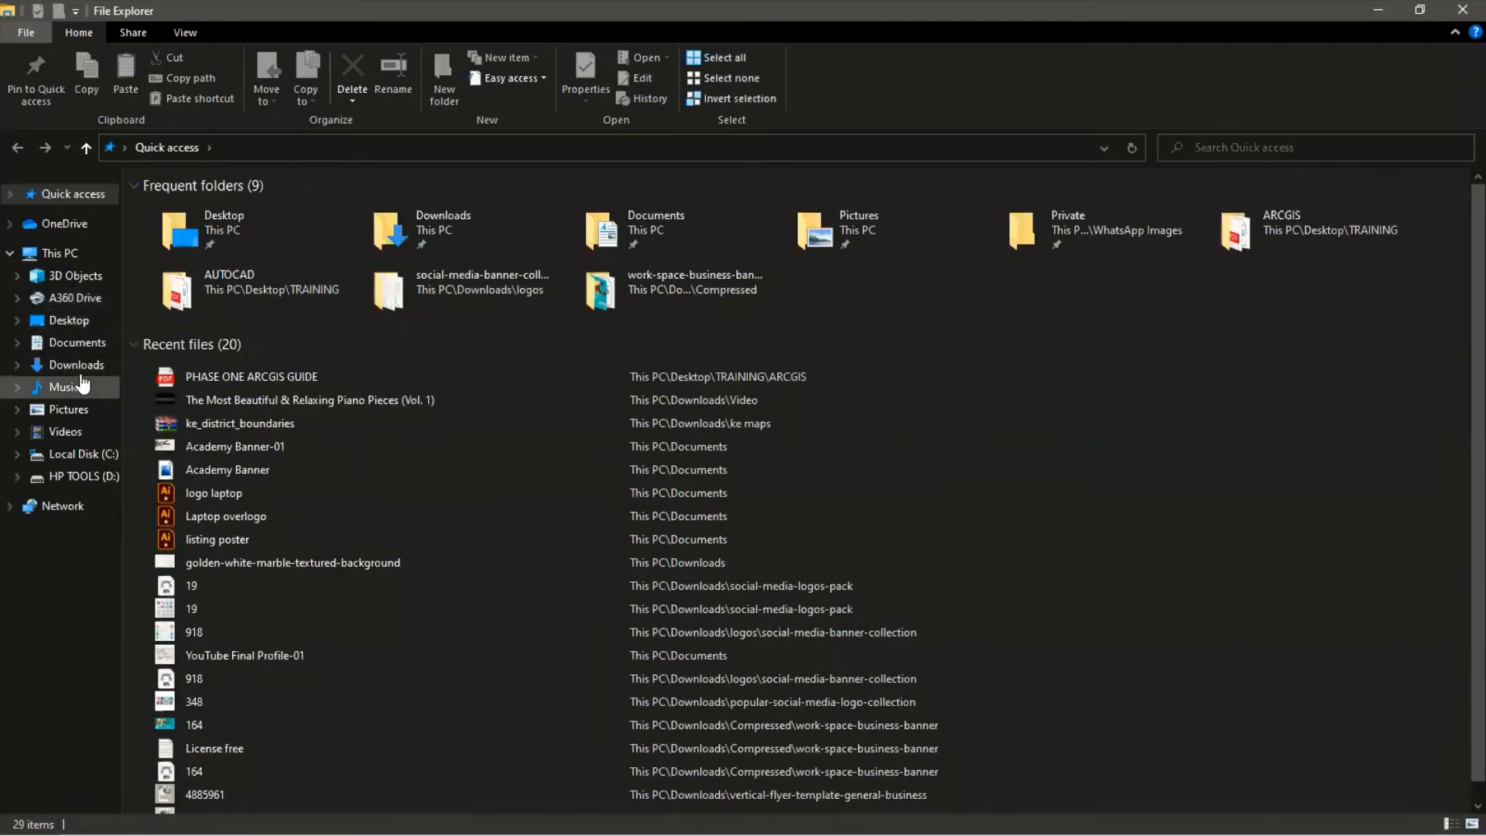
click(85, 370)
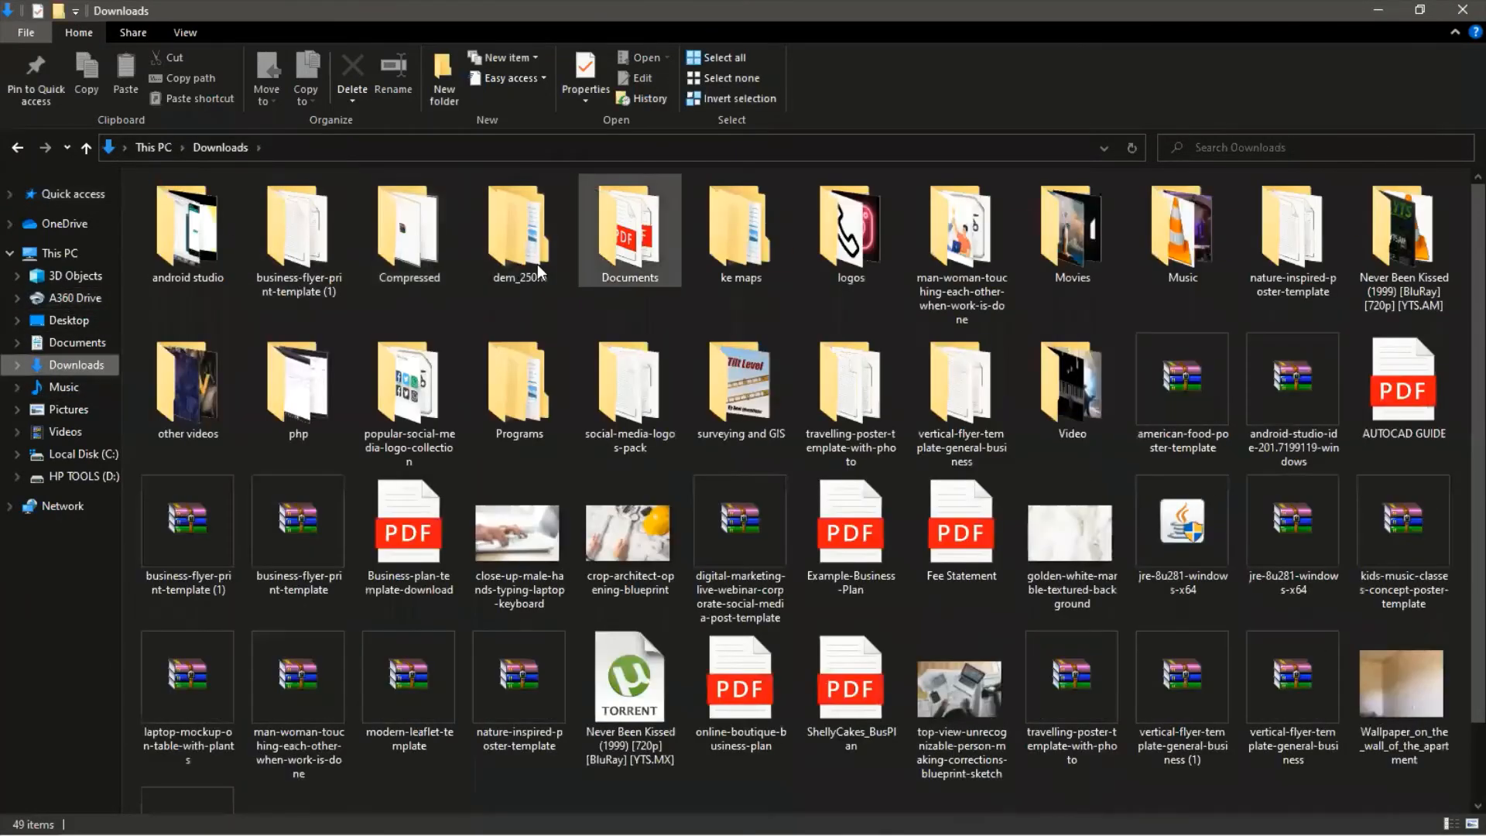
double_click(764, 271)
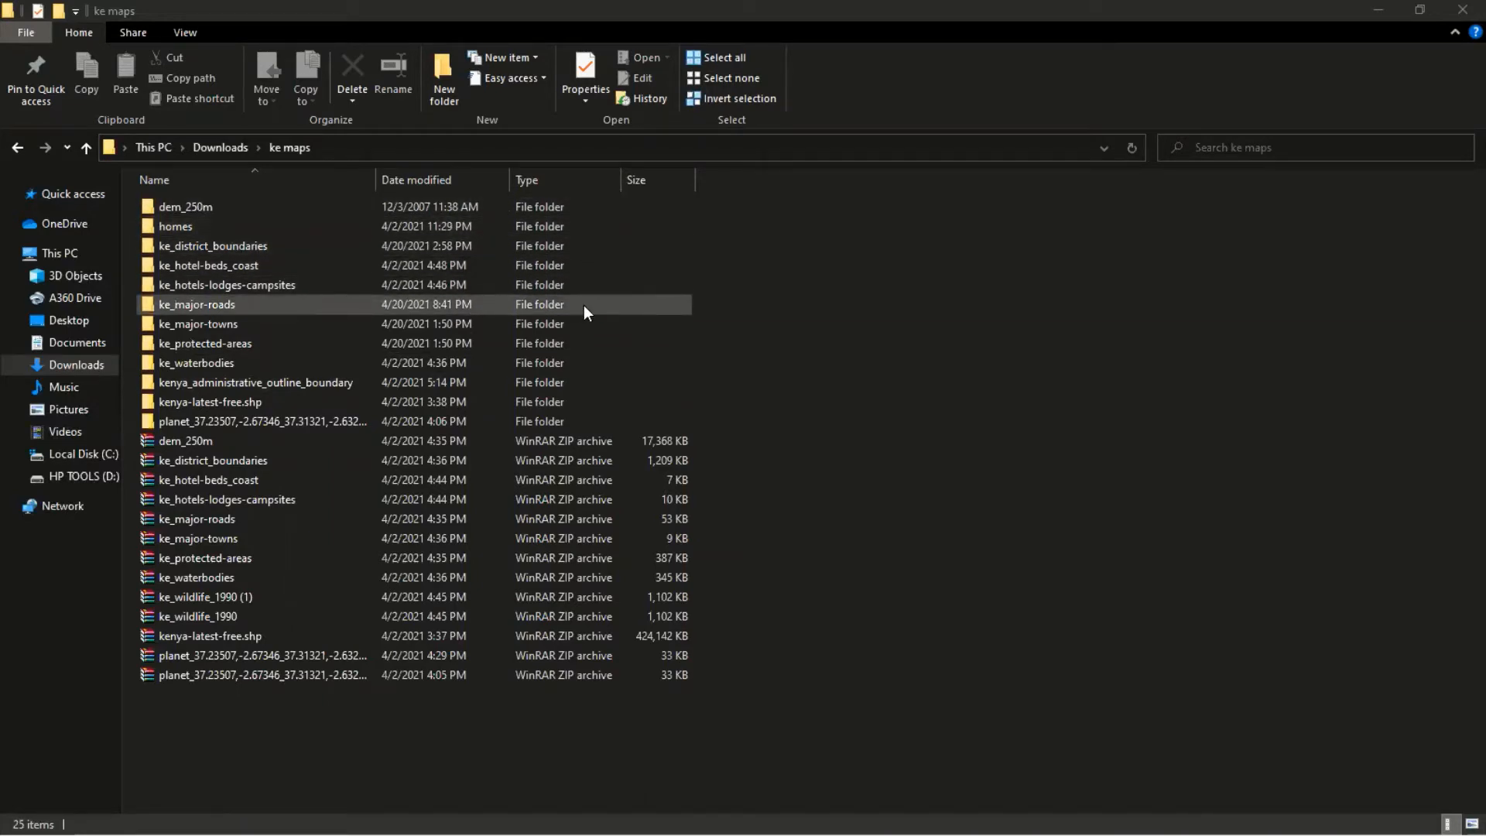
double_click(574, 248)
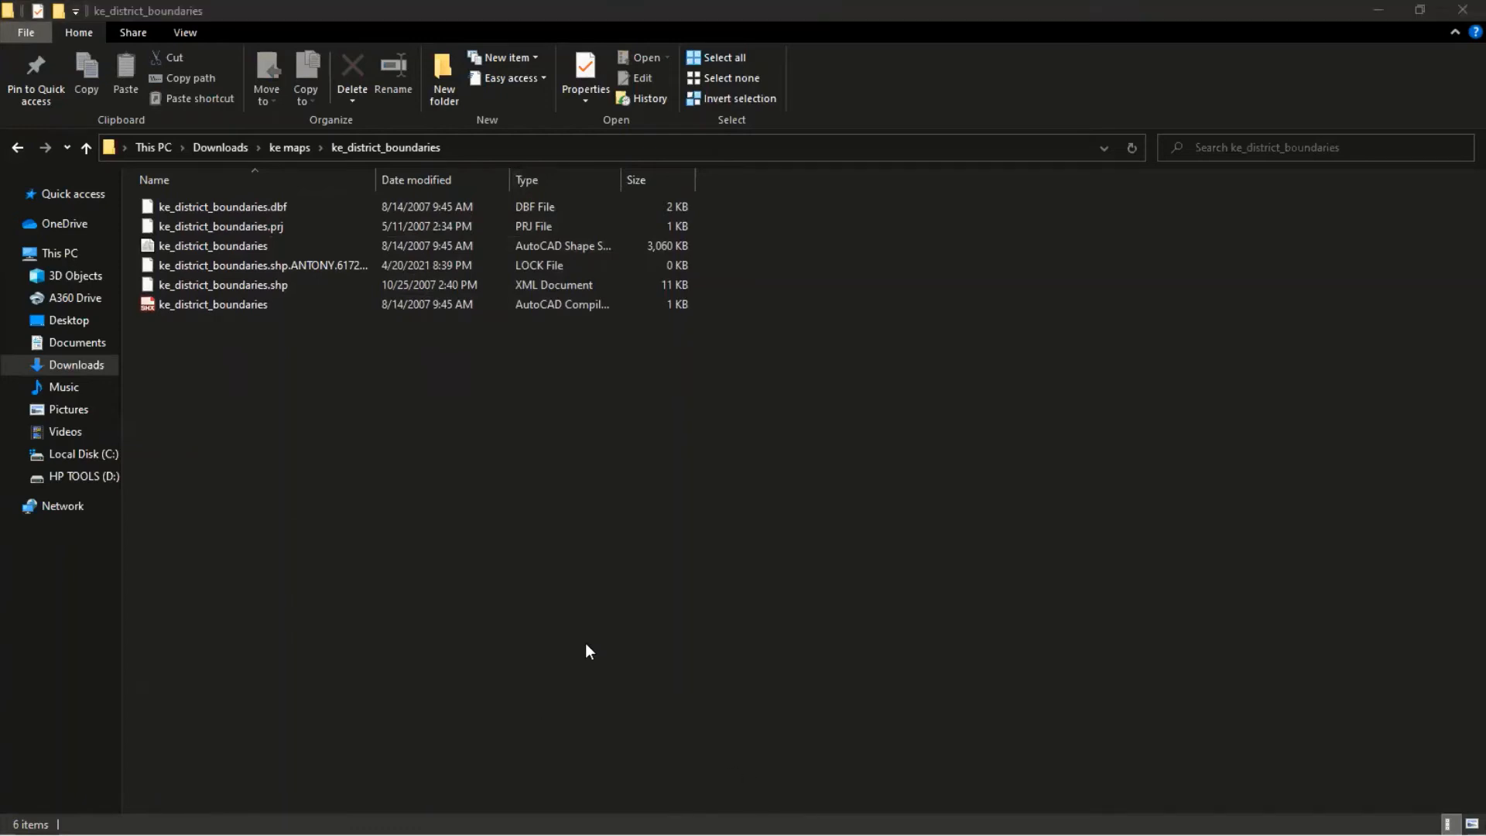
Return to ArcMap and show the Catalog to compare its ke_district_boundaries entry with the files on disk
key(super)
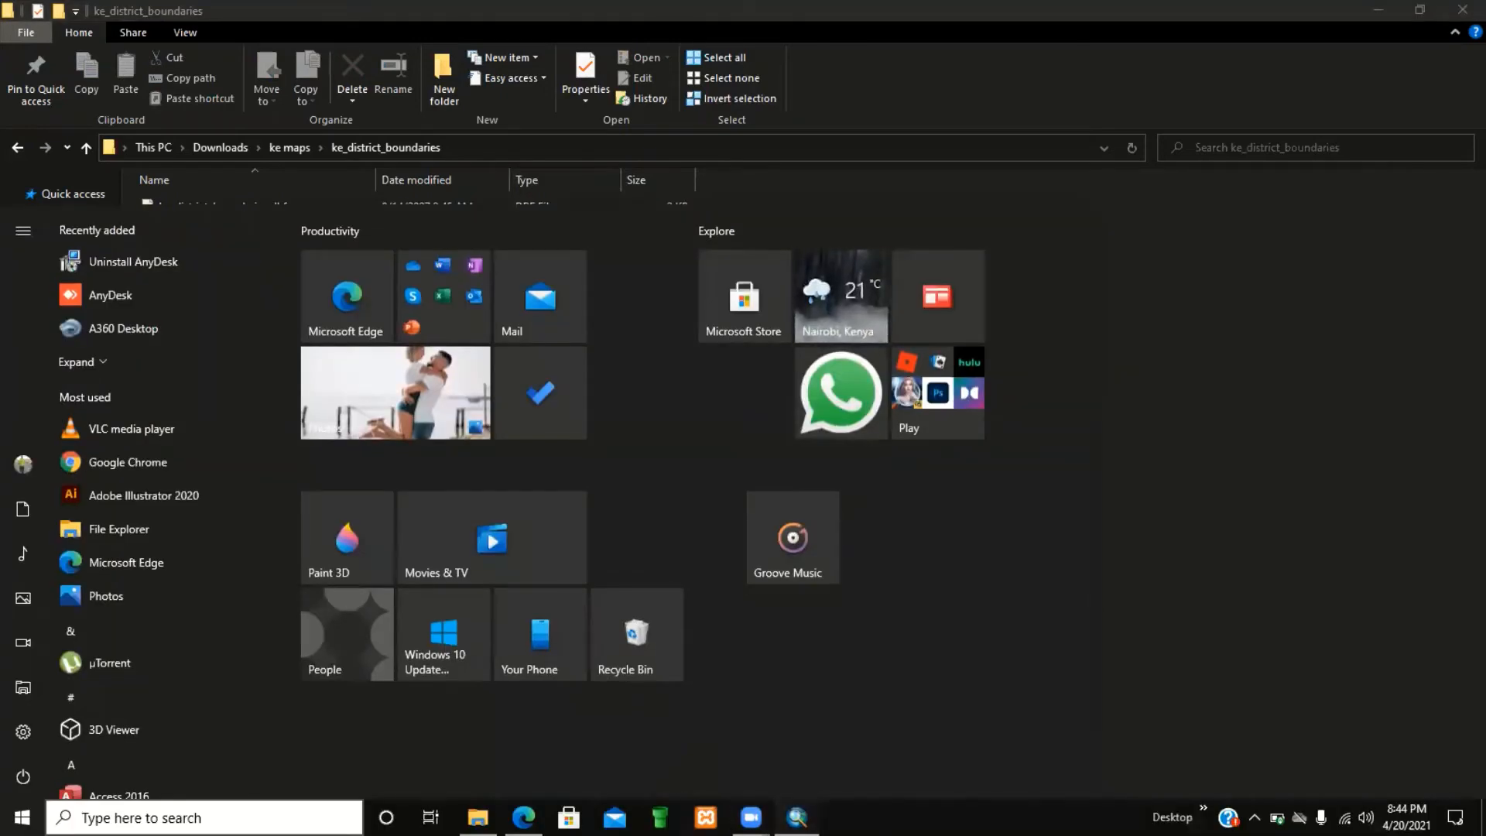
click(796, 818)
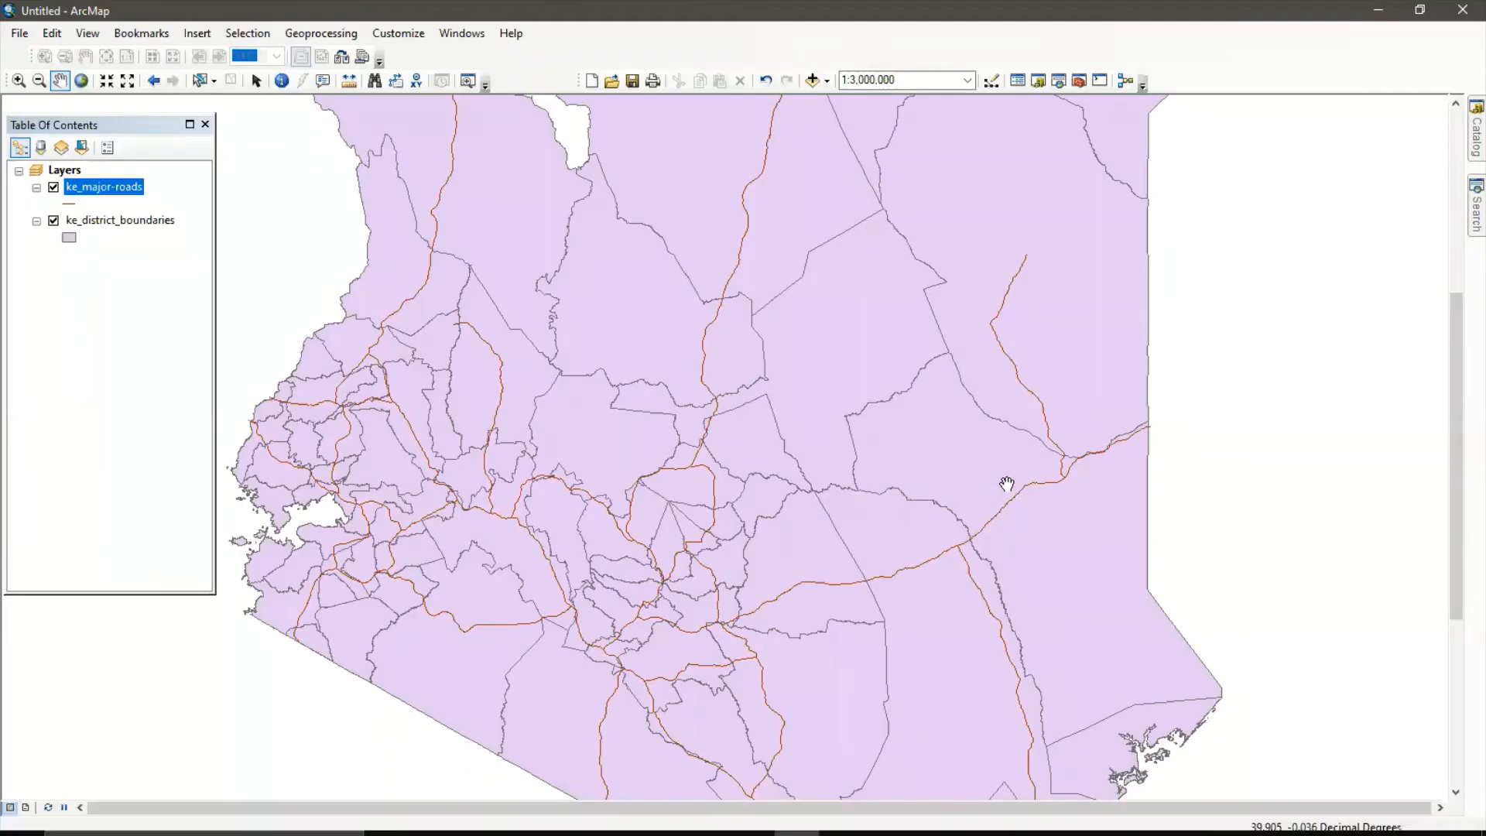
click(1476, 132)
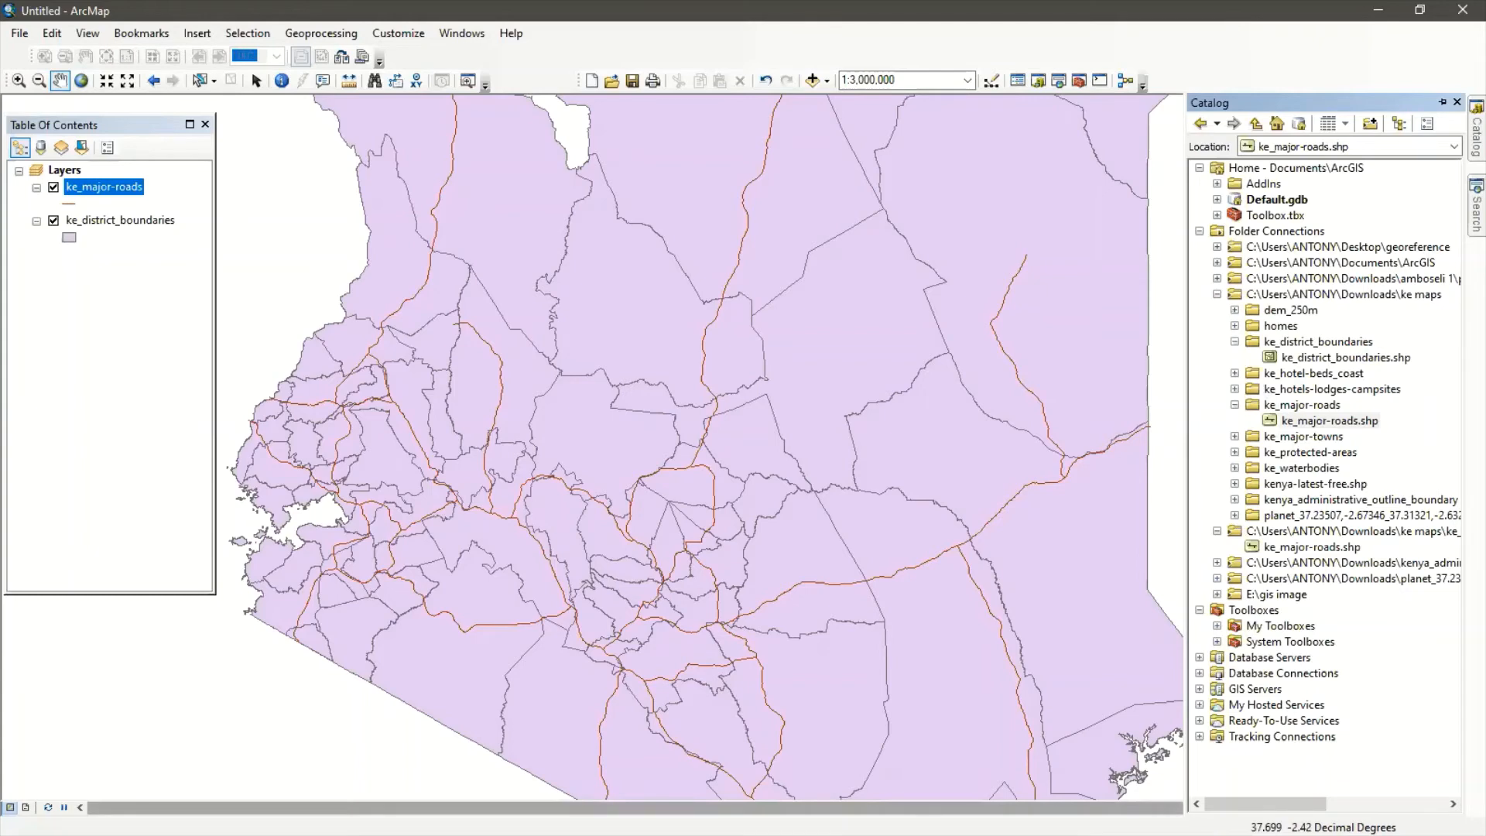
Switch to File Explorer to review the component files in the ke_district_boundaries folder again, and return to ArcMap
key(super)
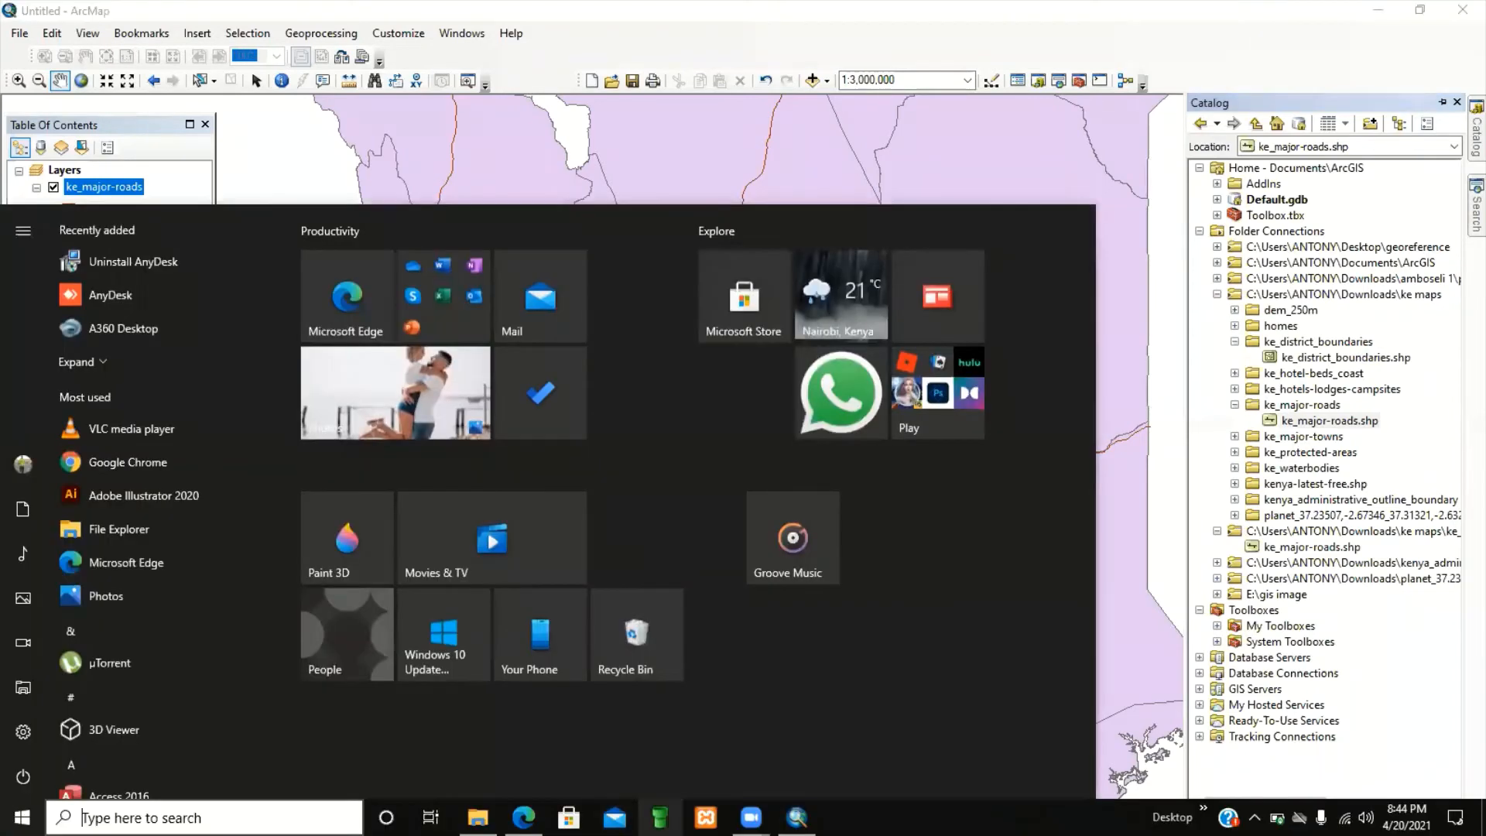
click(477, 817)
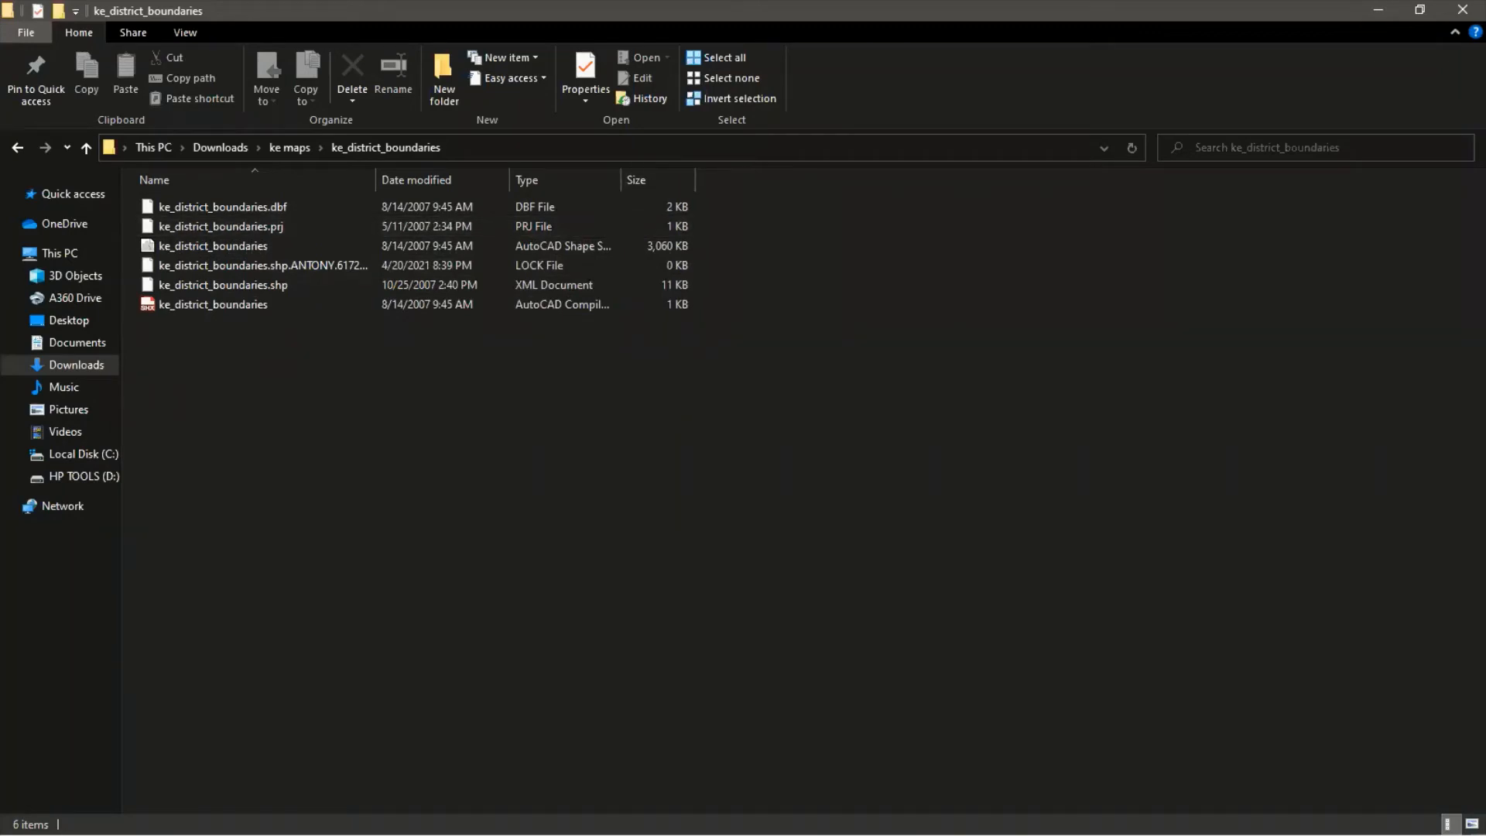
key(alt)
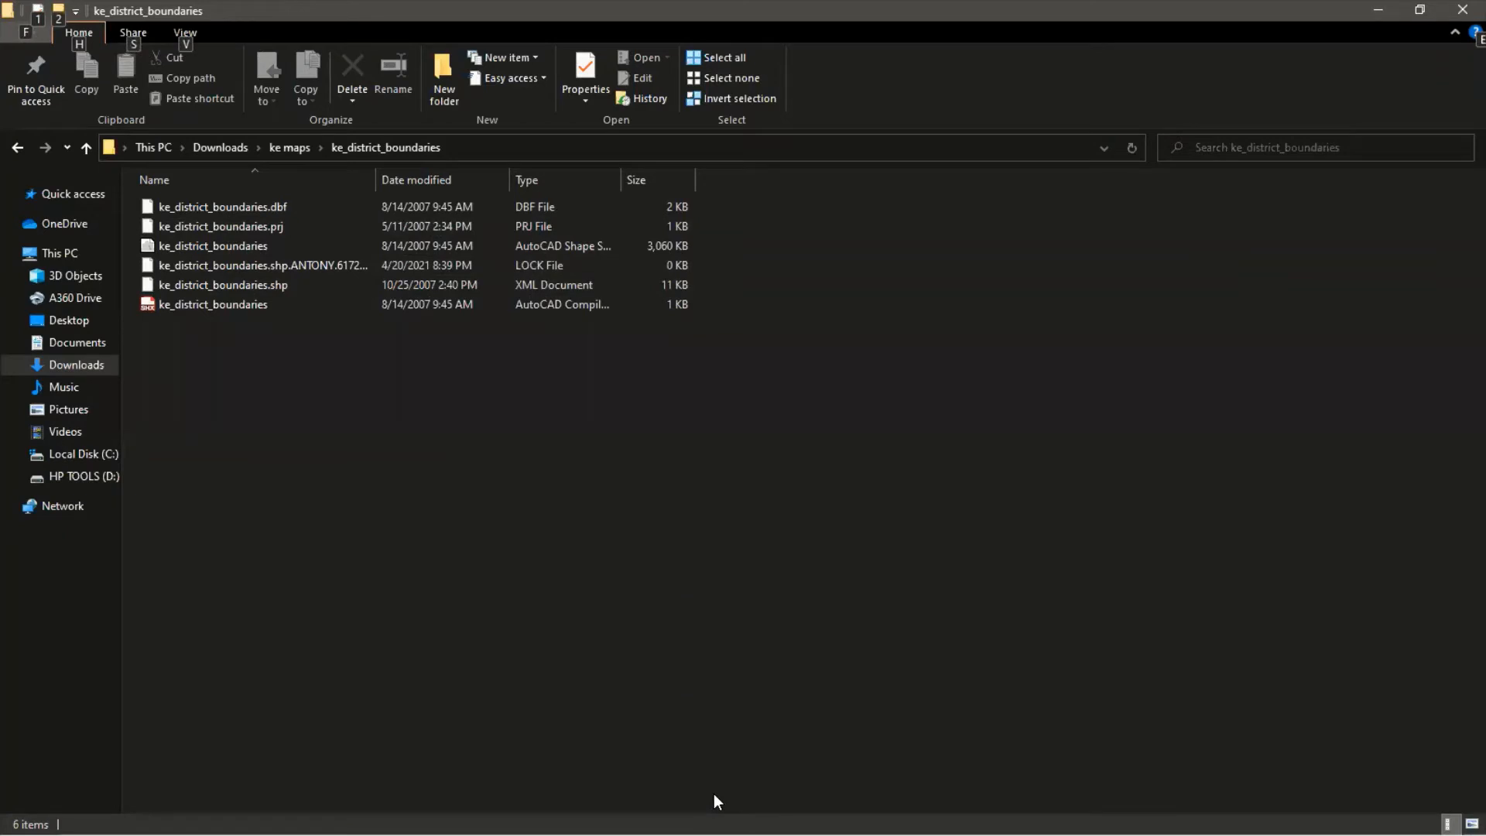
key(super)
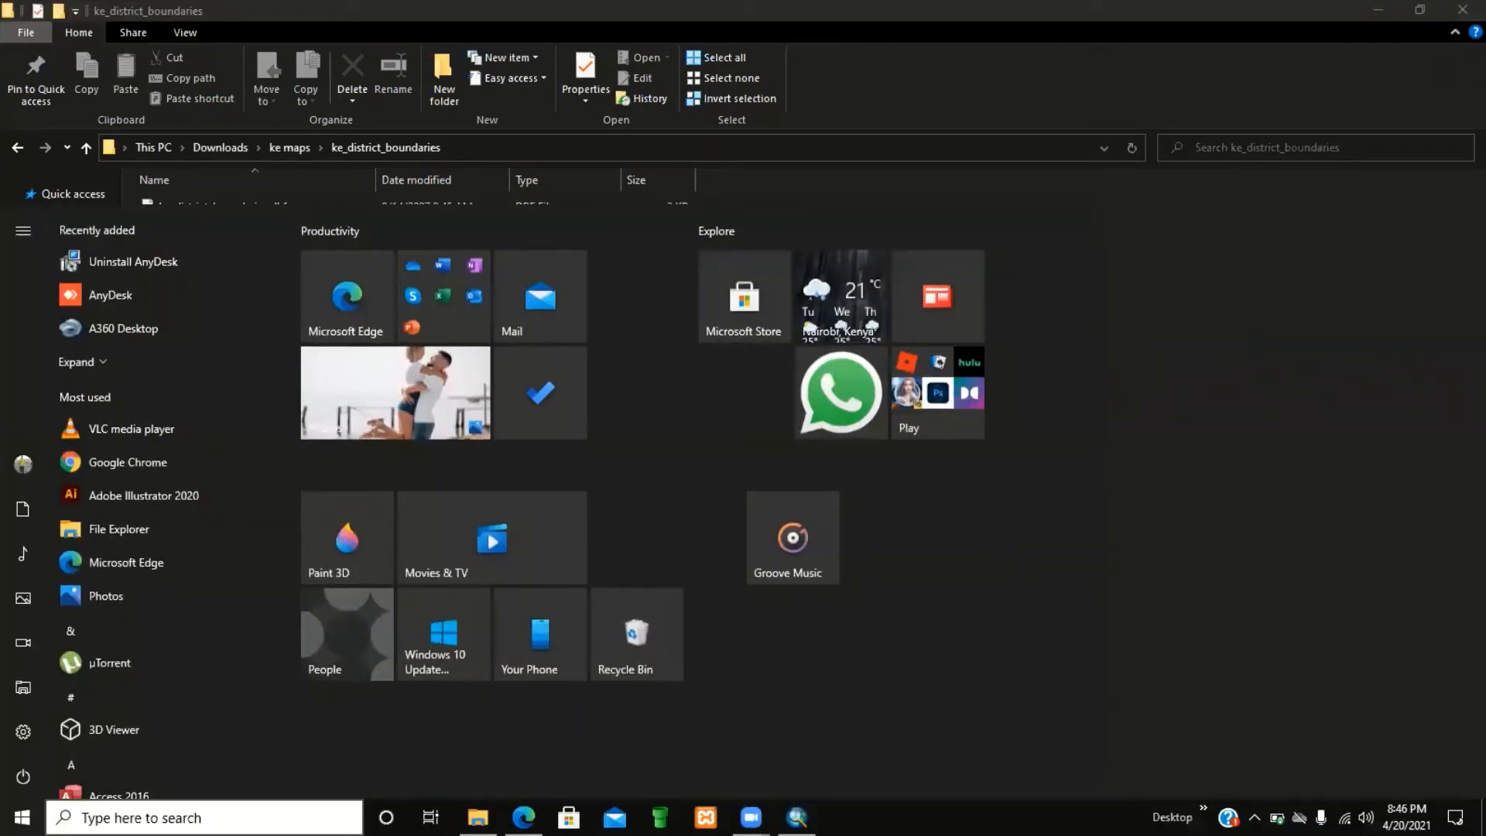
click(797, 817)
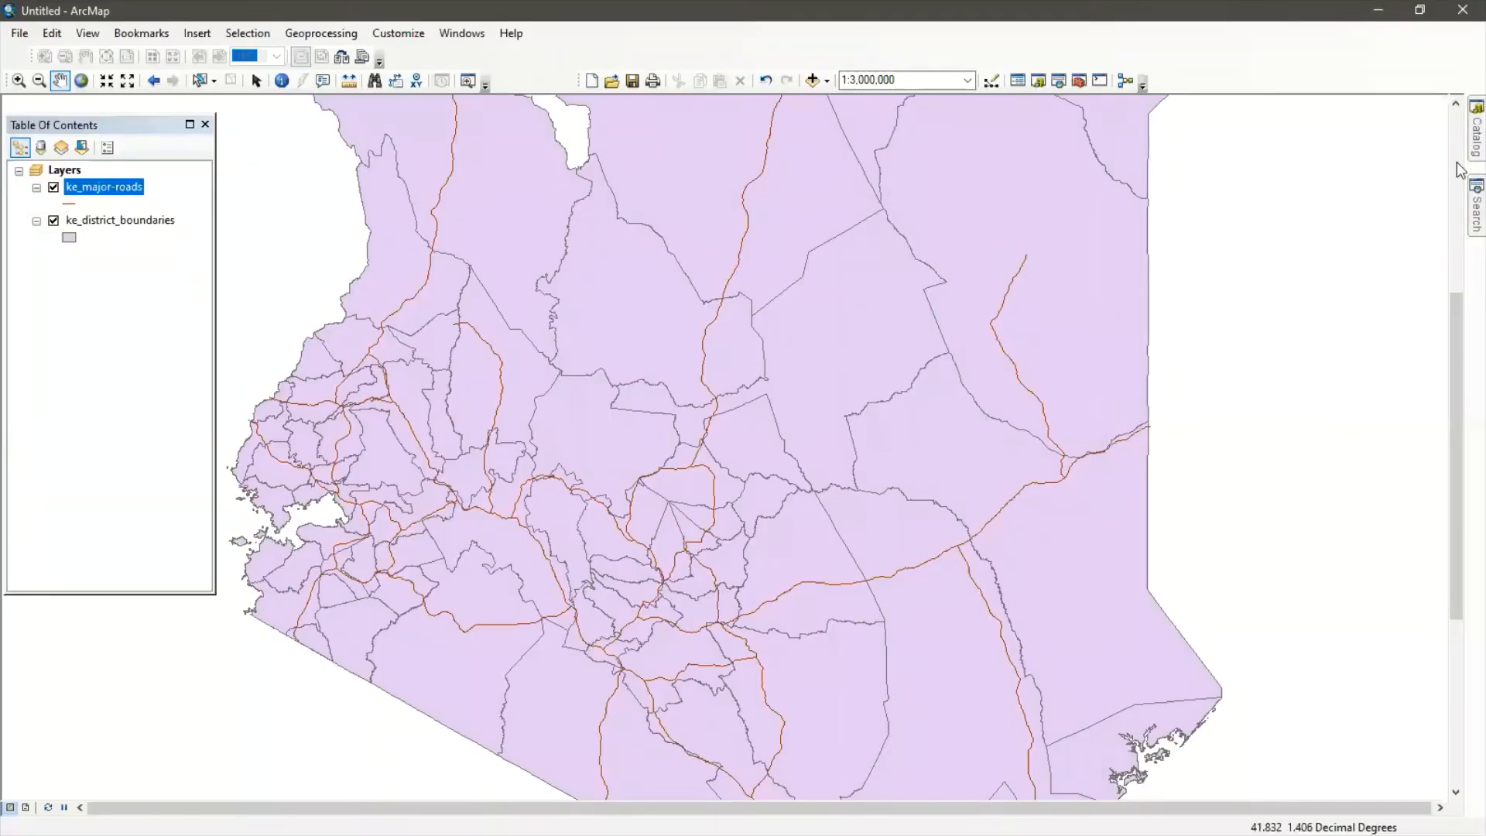
In the Catalog, expand the ke_protected-areas and ke_hotel-beds_coast folders inside ke maps
click(1475, 130)
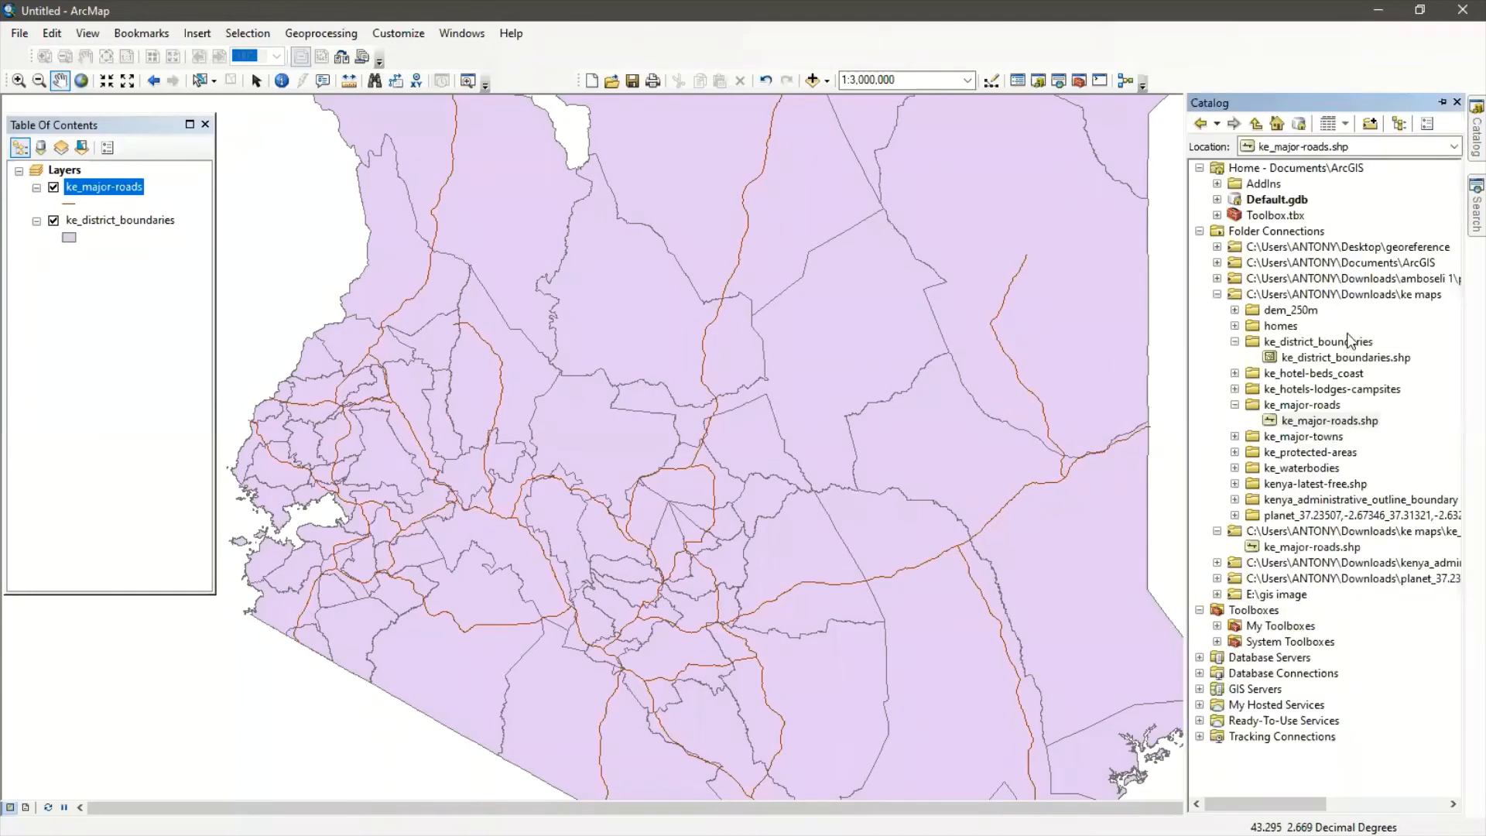
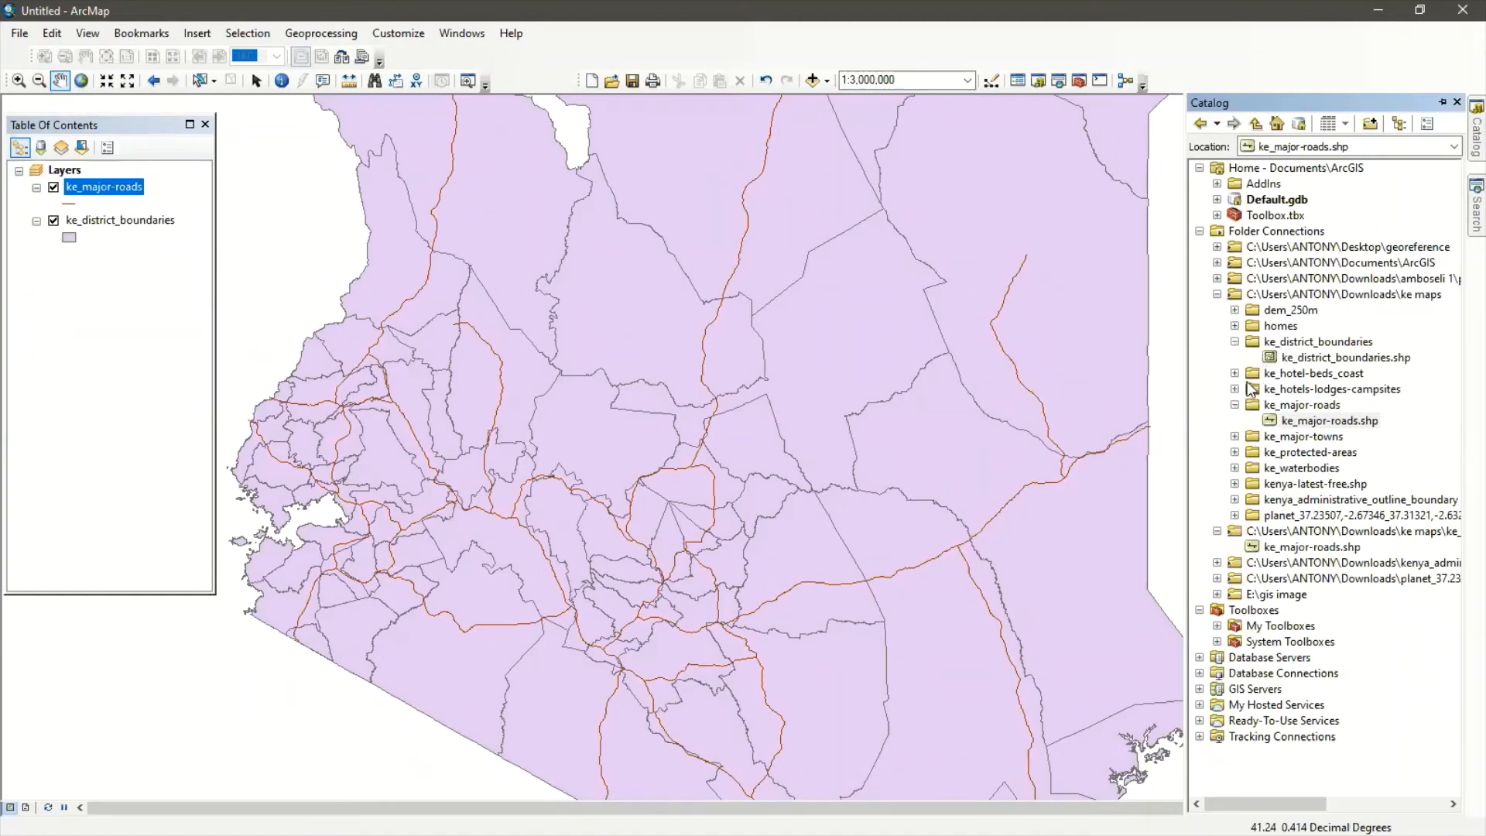
click(1235, 453)
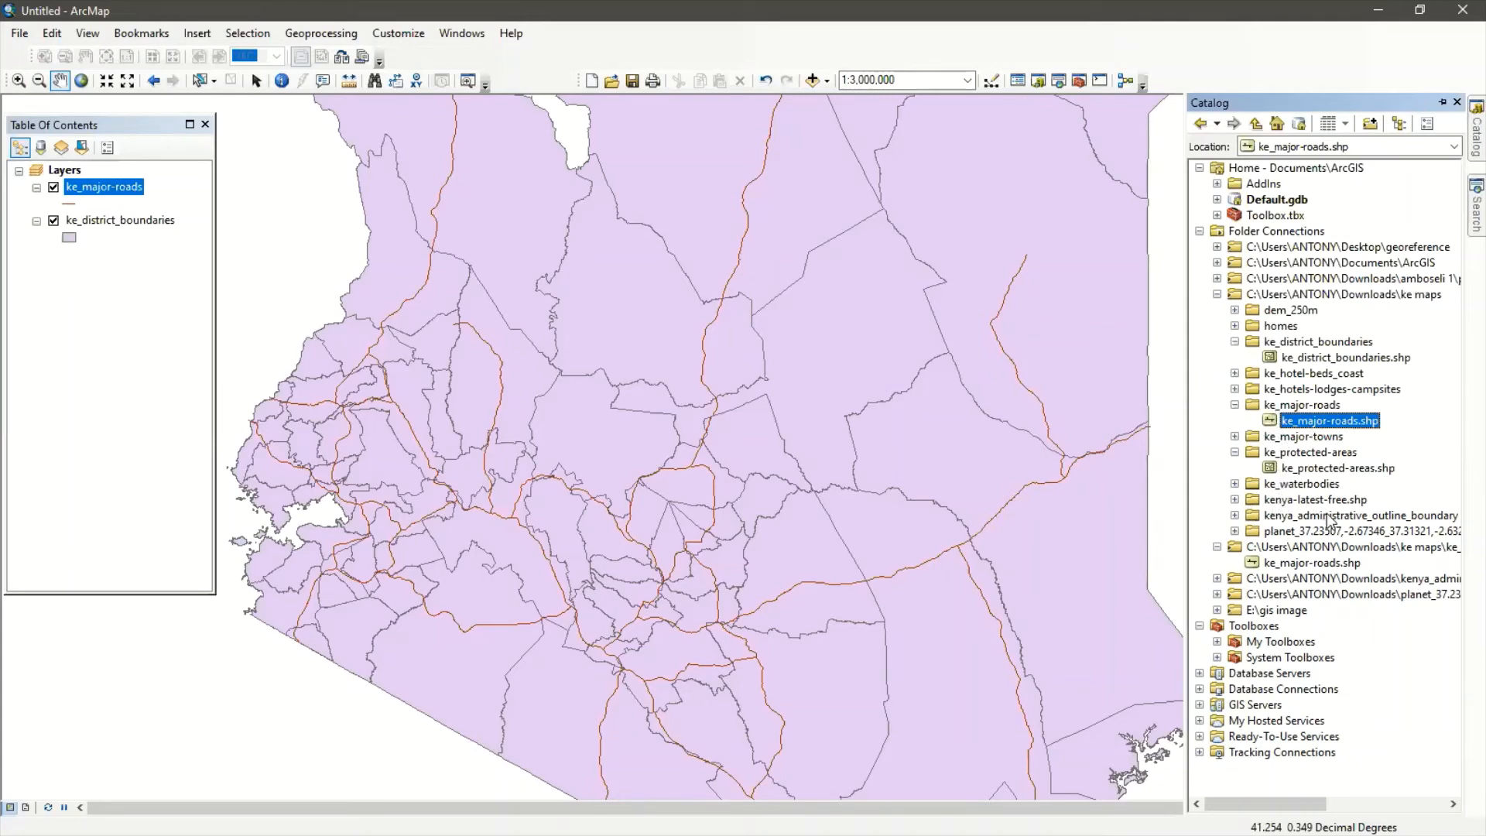
scroll(1331, 489, right, 1)
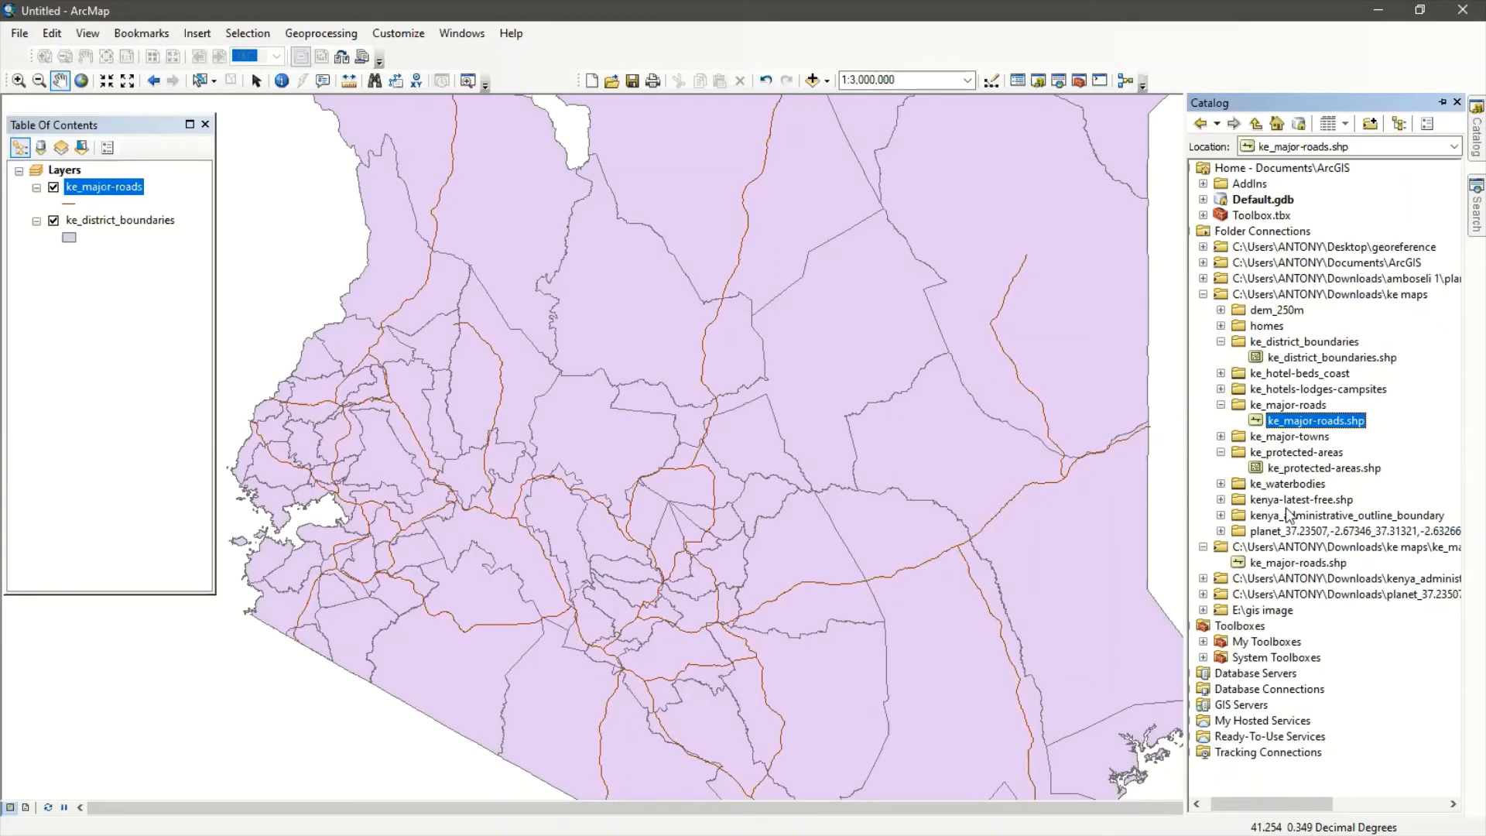
click(1221, 373)
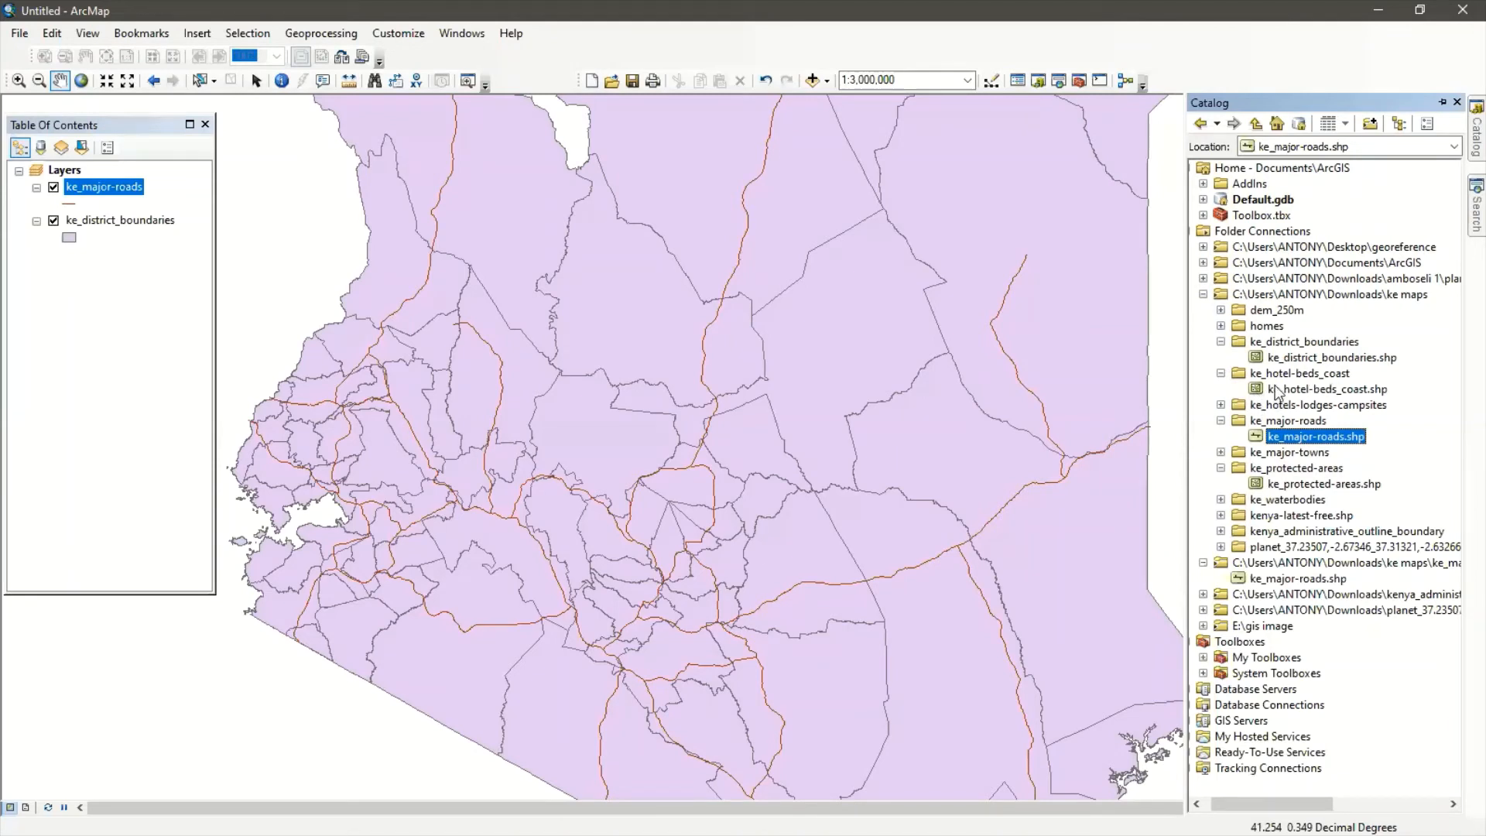
Add ke_hotel-beds_coast.shp from the Catalog to the map, dismiss the geographic coordinate systems warning, and check the map
drag(1291, 389, 1075, 398)
drag(964, 376, 963, 373)
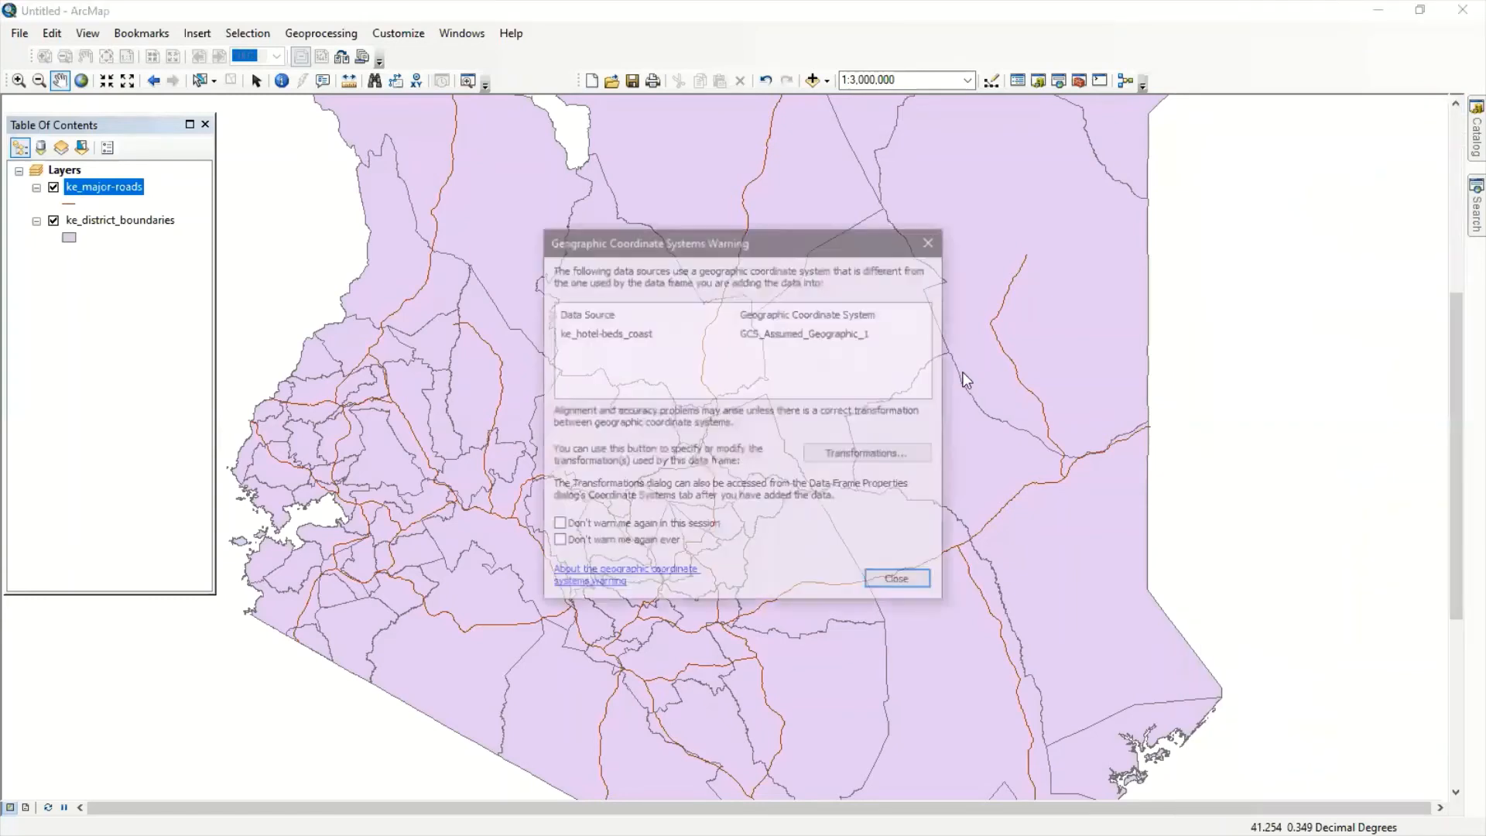
click(899, 582)
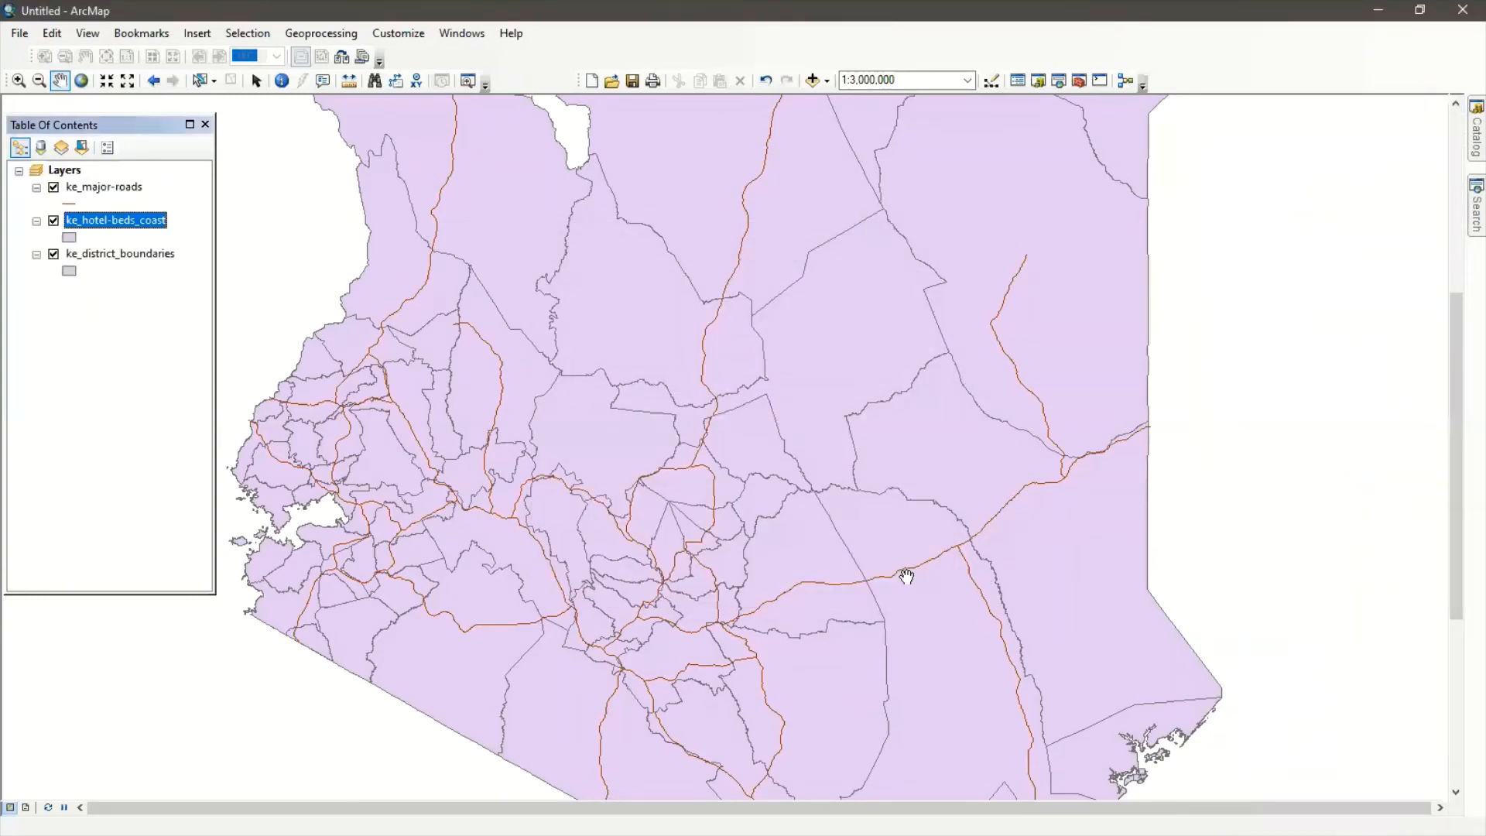
scroll(933, 551, up, 1)
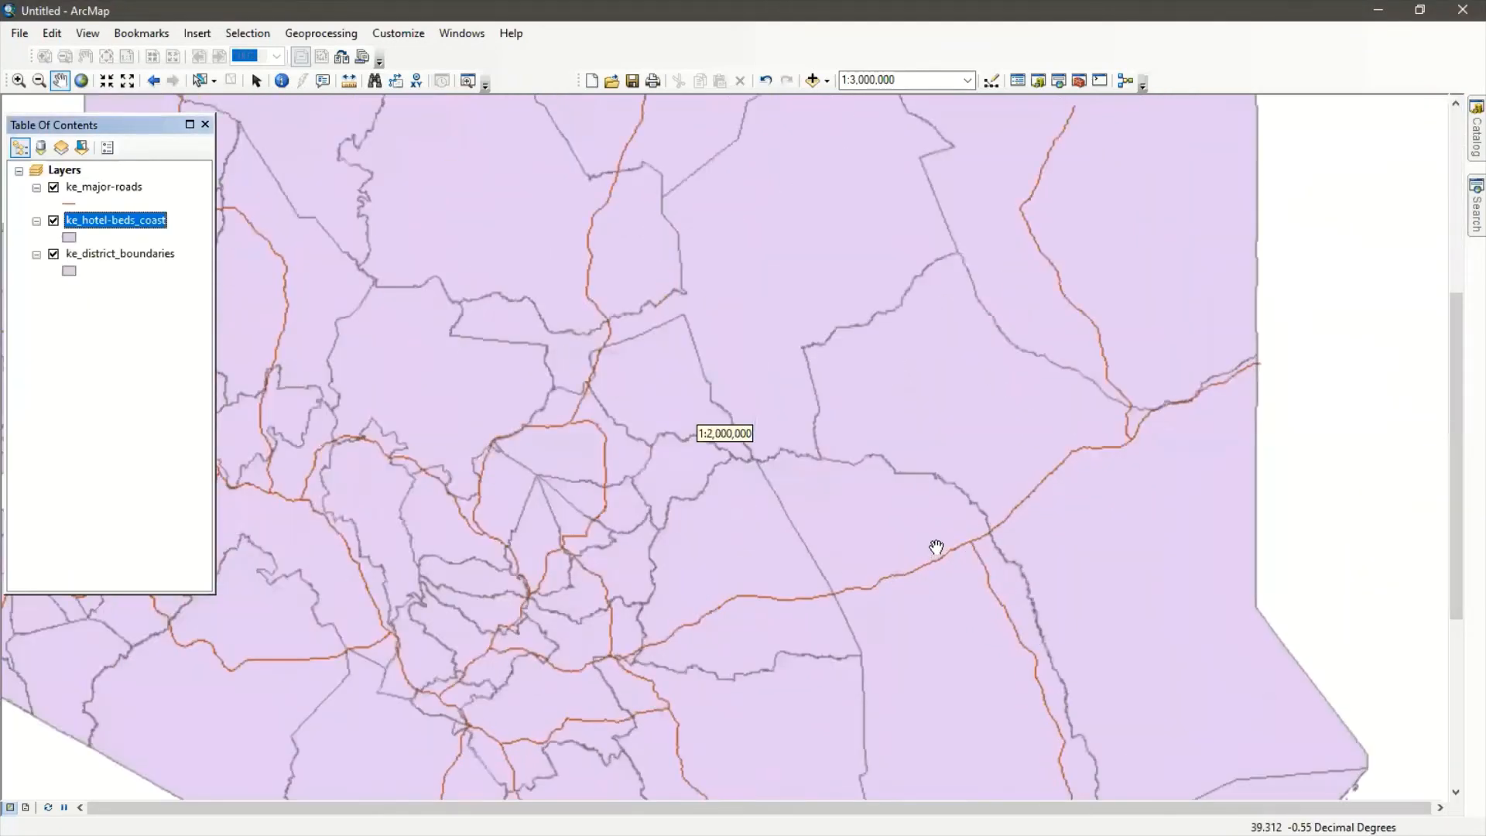
scroll(939, 547, down, 1)
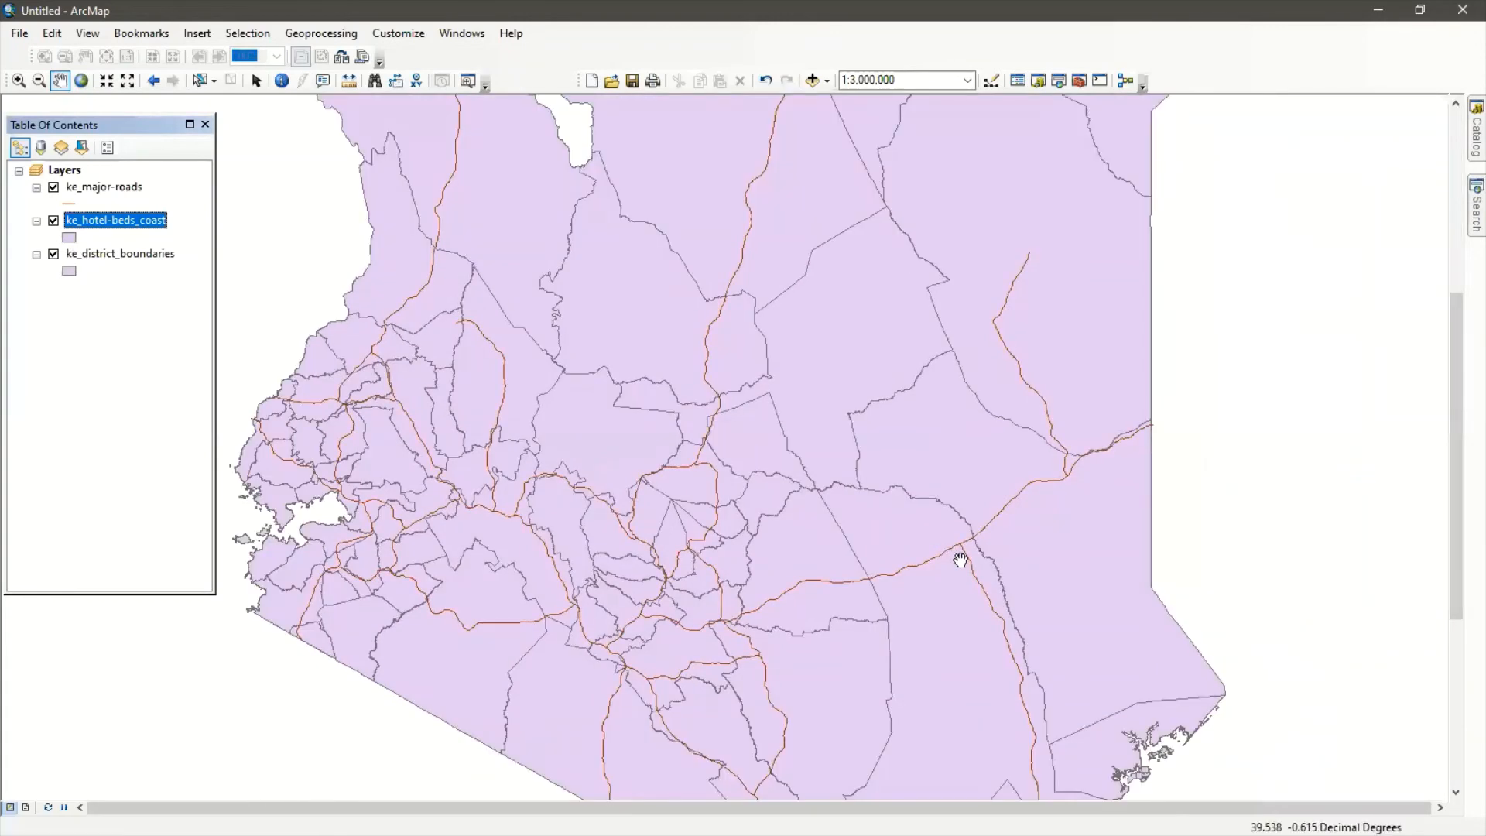
Add ke_hotel-beds_coast.shp to the map a second time and dismiss the coordinate systems warning
click(1474, 132)
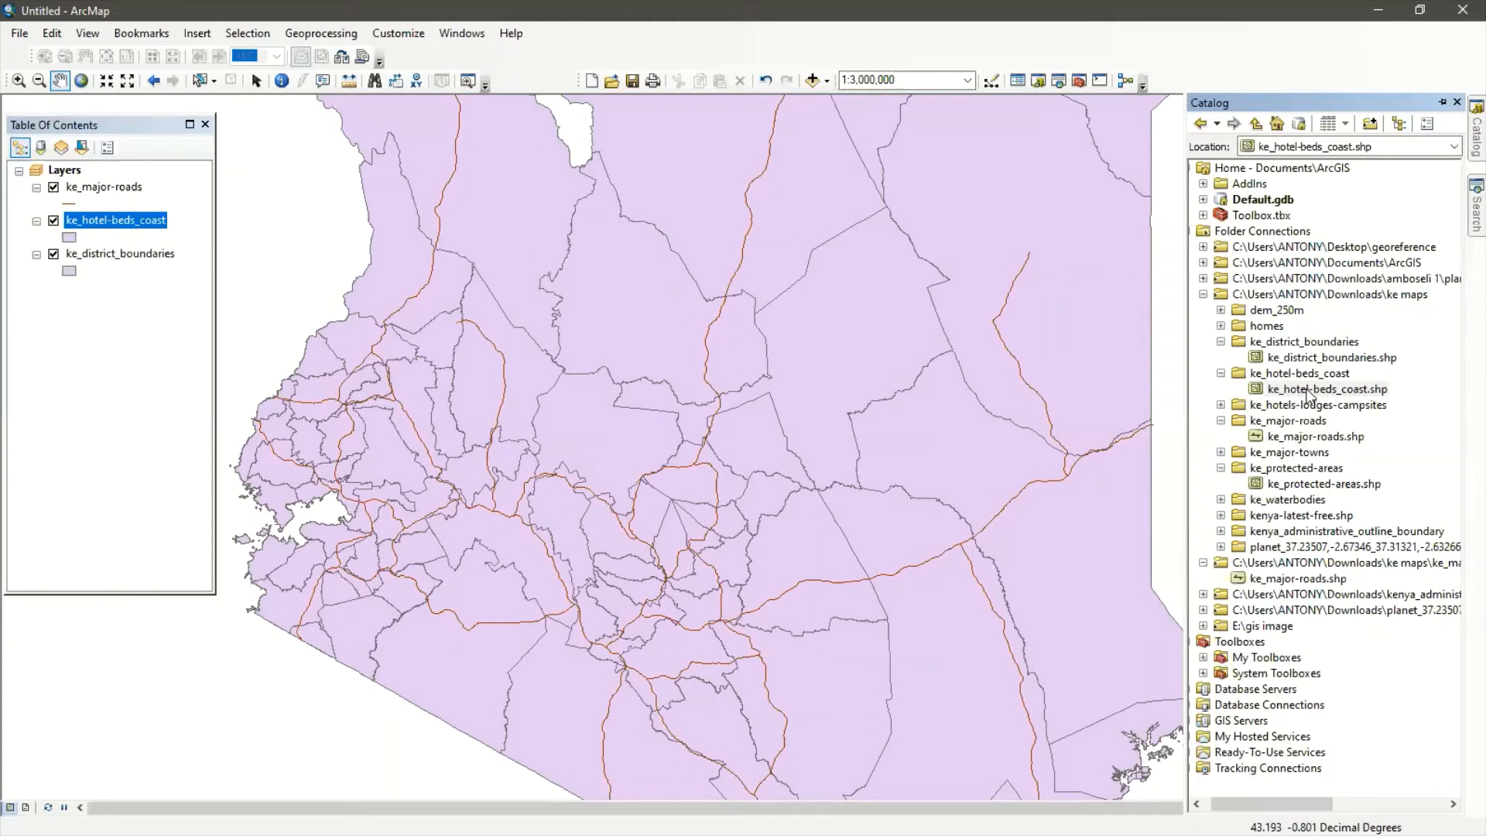
drag(1325, 393, 1052, 395)
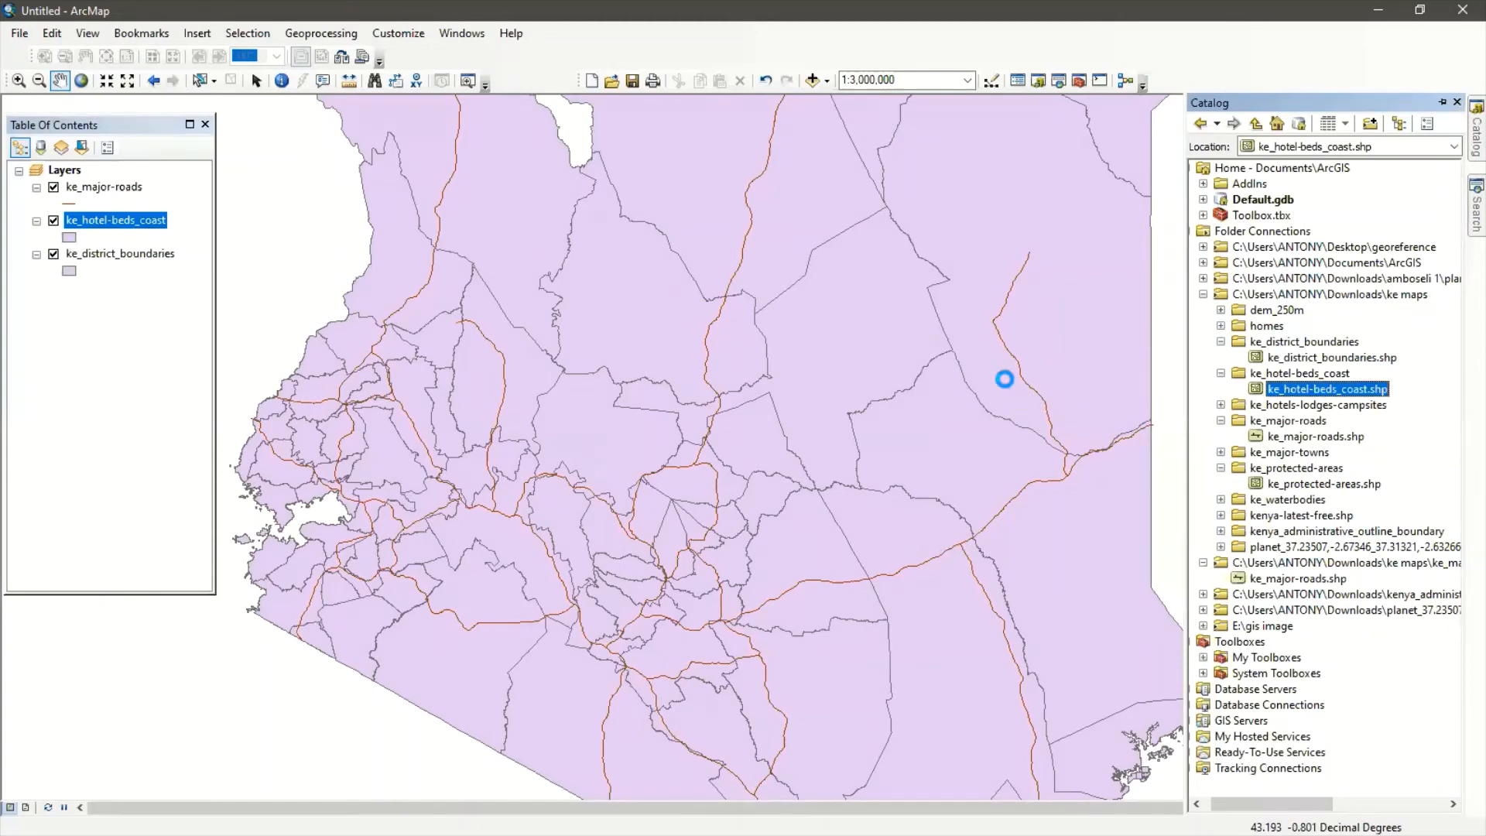
click(898, 581)
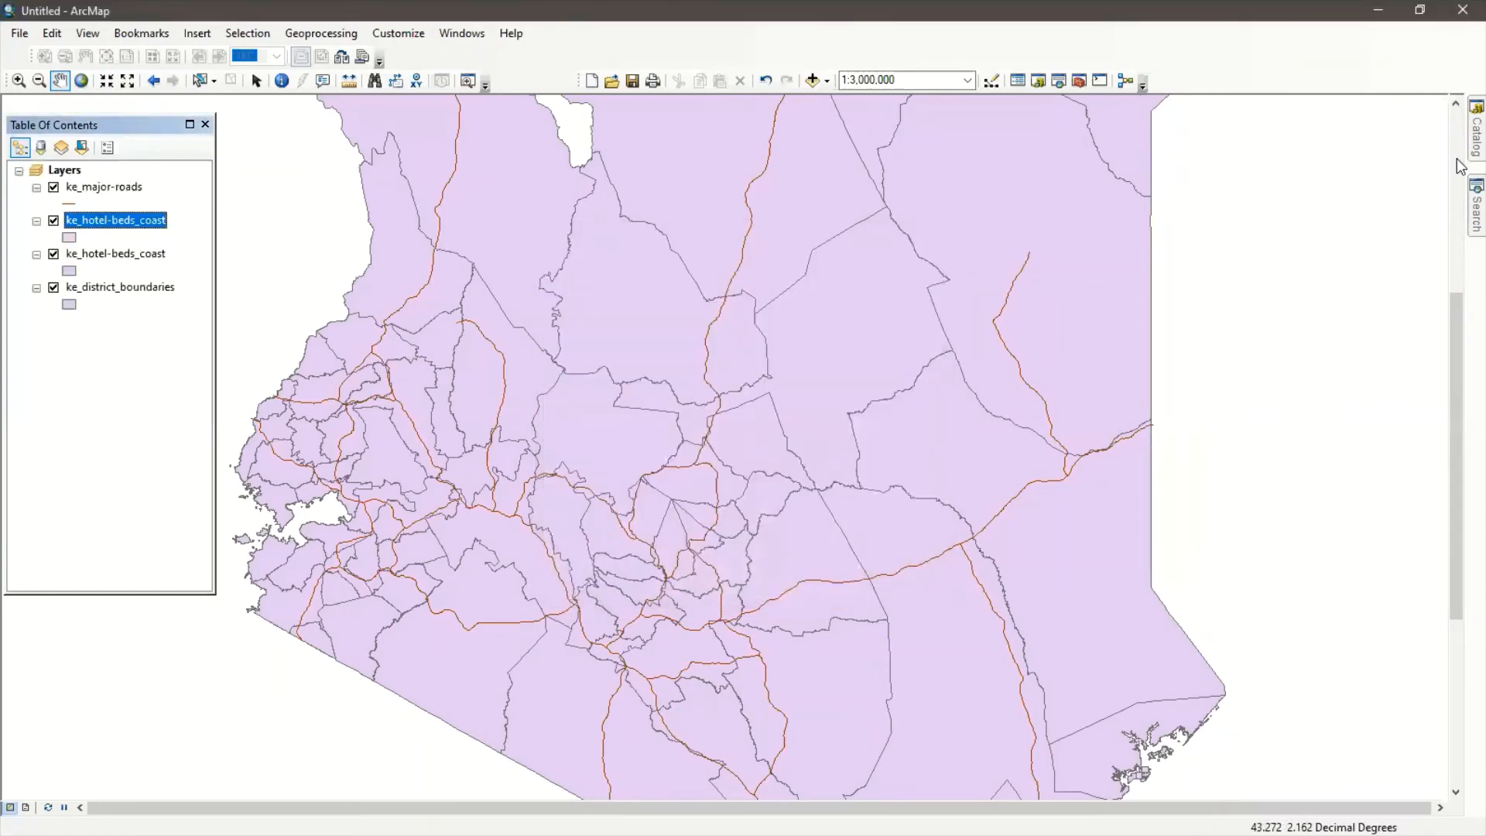
Expand the ke_hotels-lodges-campsites folder in the Catalog and add its shapefile to the map, dismissing the coordinate systems warning
click(1474, 132)
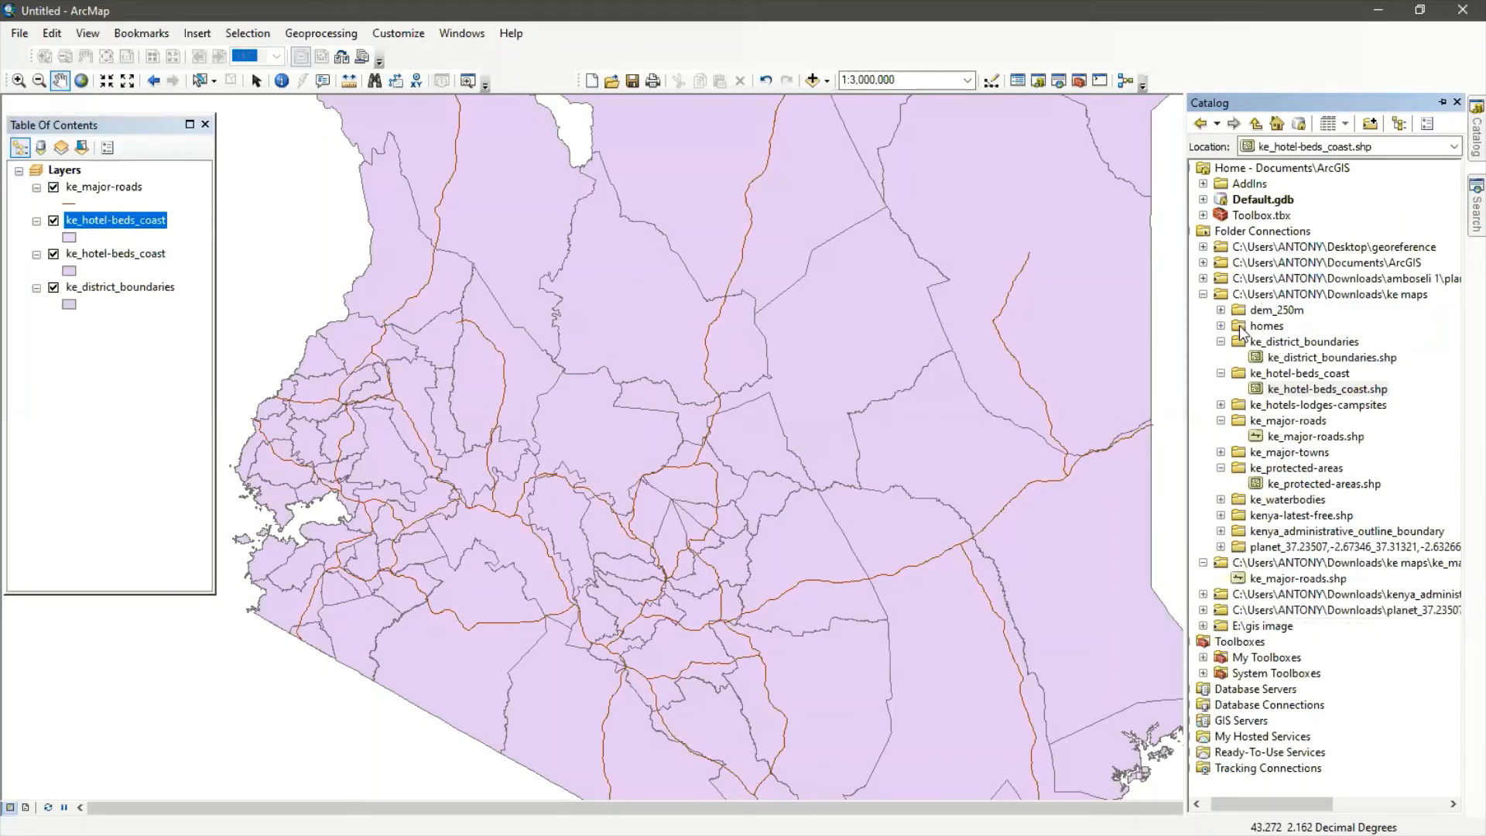
click(1220, 405)
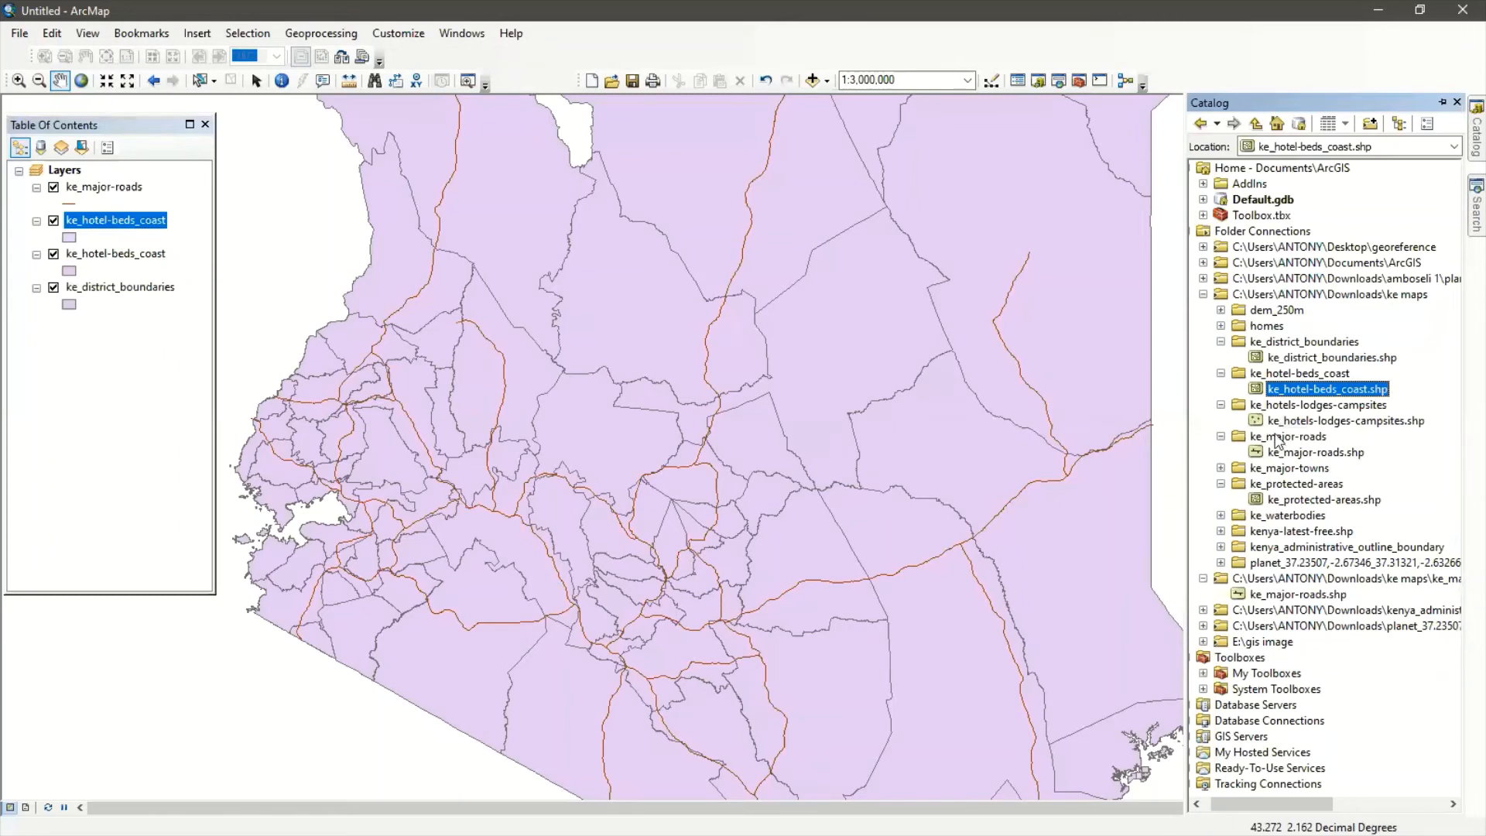
click(1221, 373)
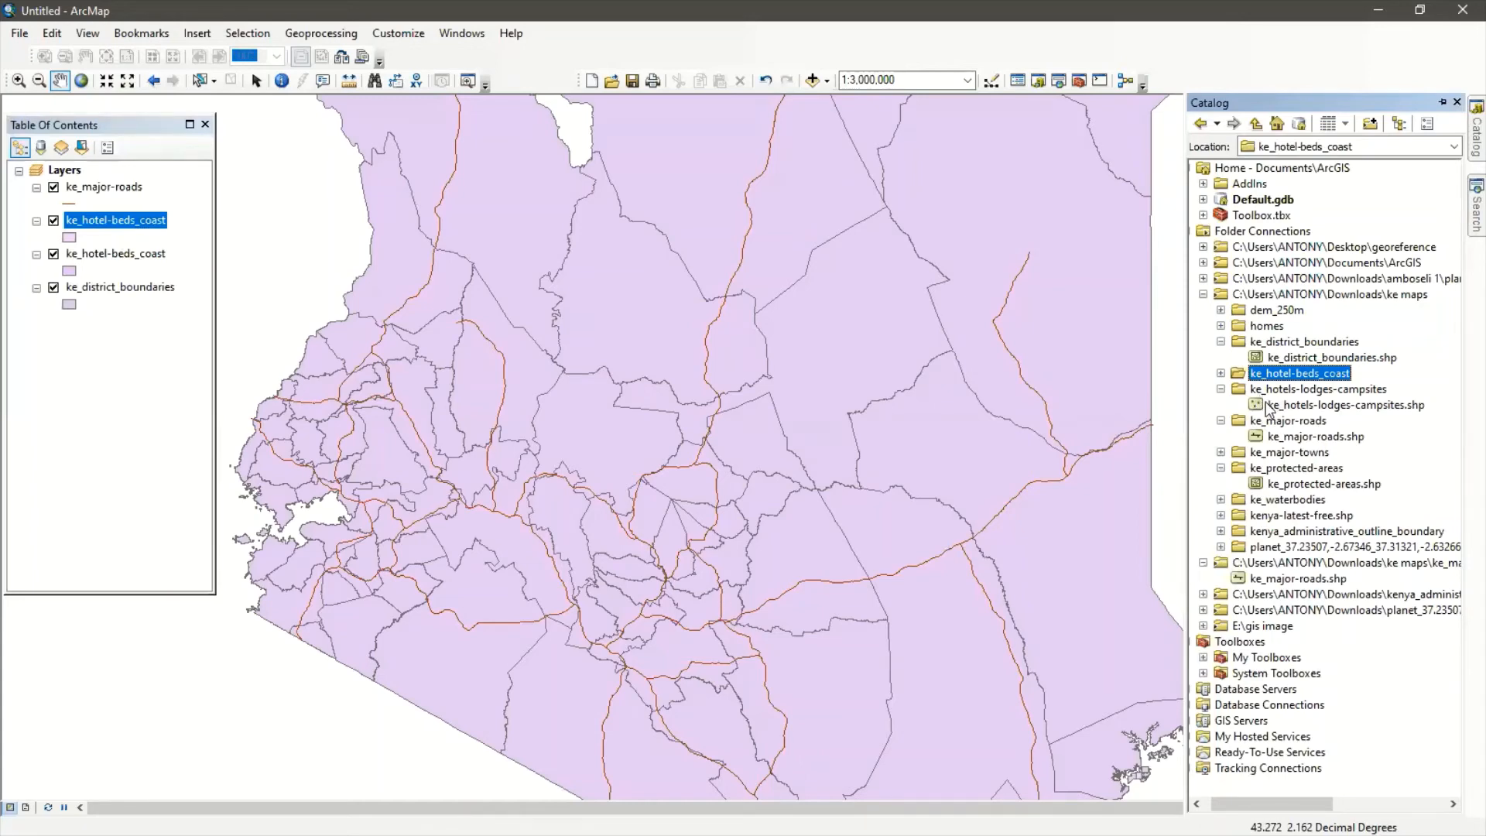
click(1298, 405)
drag(1298, 406, 1079, 406)
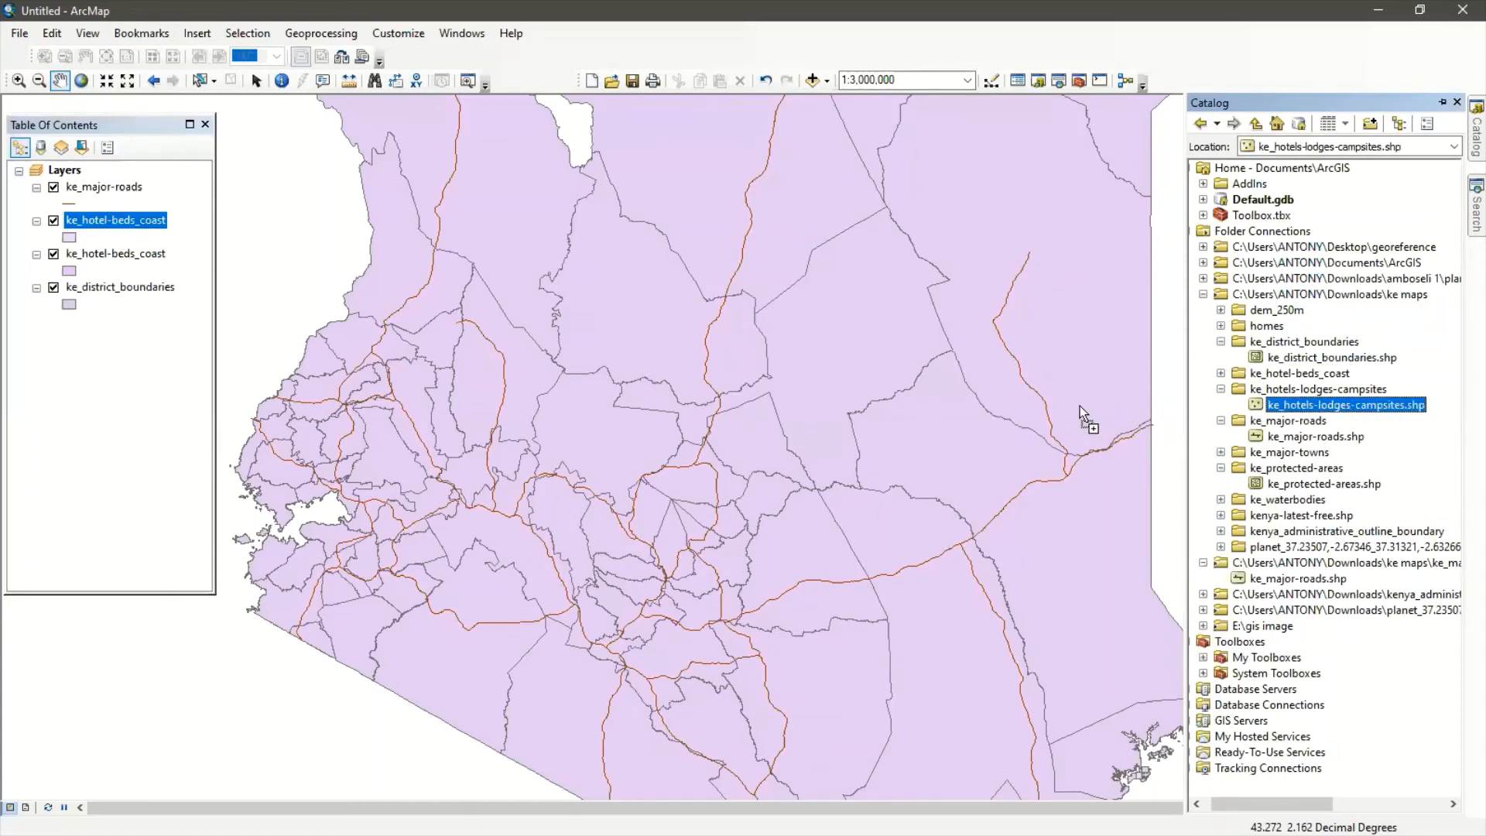
drag(982, 420, 978, 416)
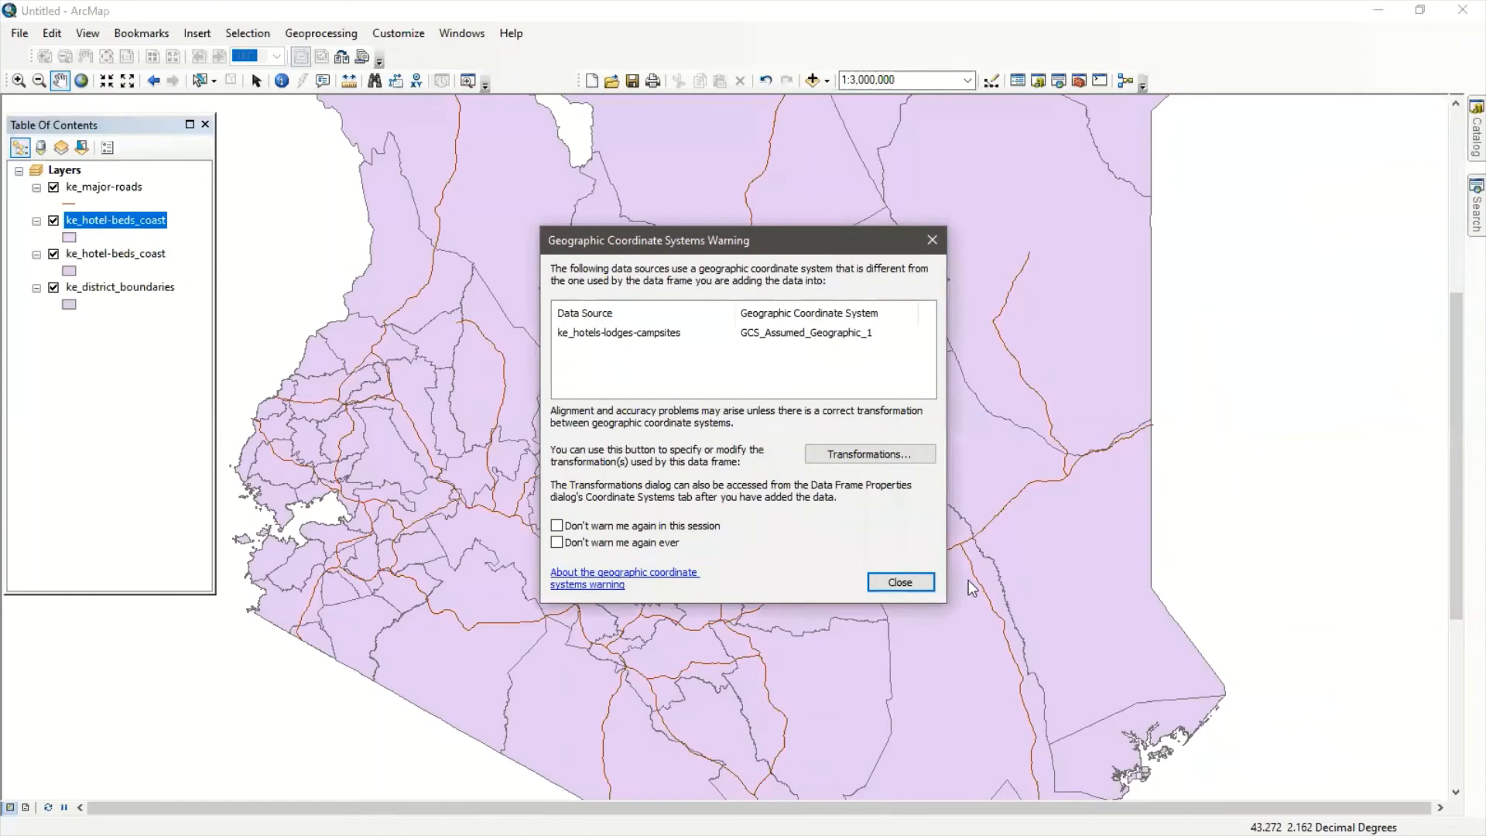
click(919, 588)
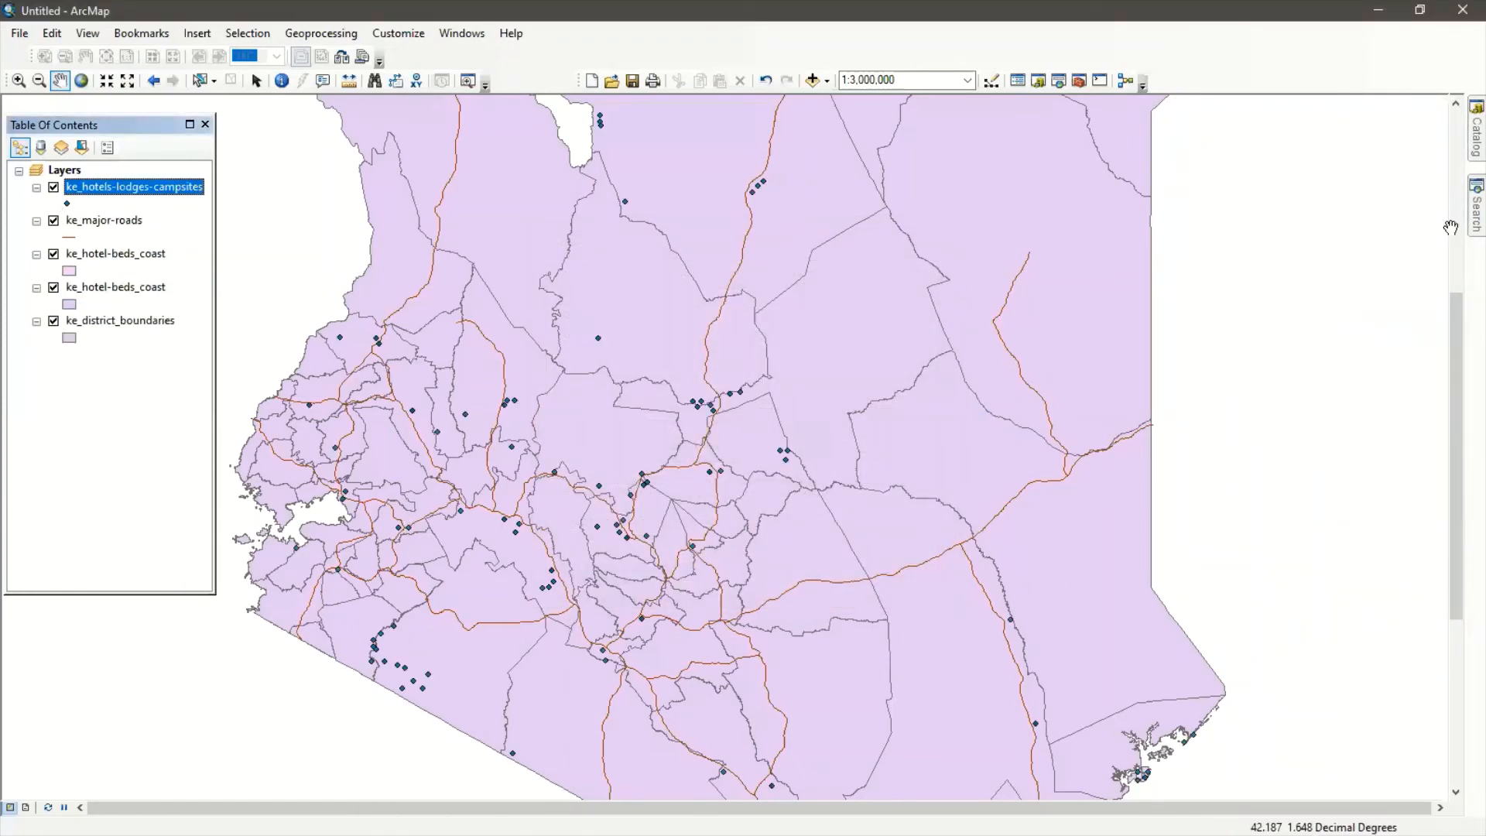
Show the Catalog, pin it open beside the map, and set it back to auto-hide
click(1475, 132)
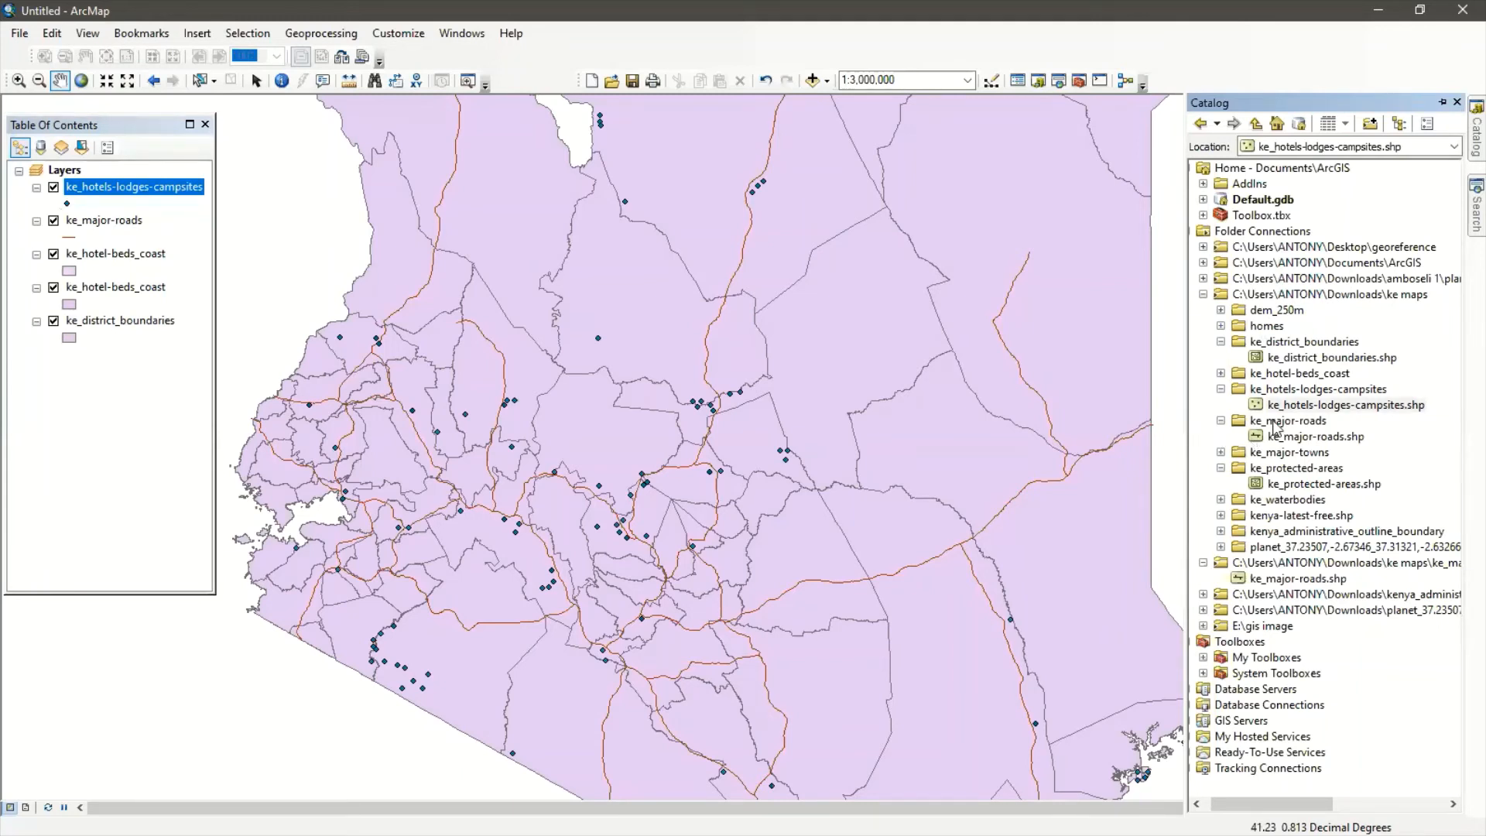
click(1444, 105)
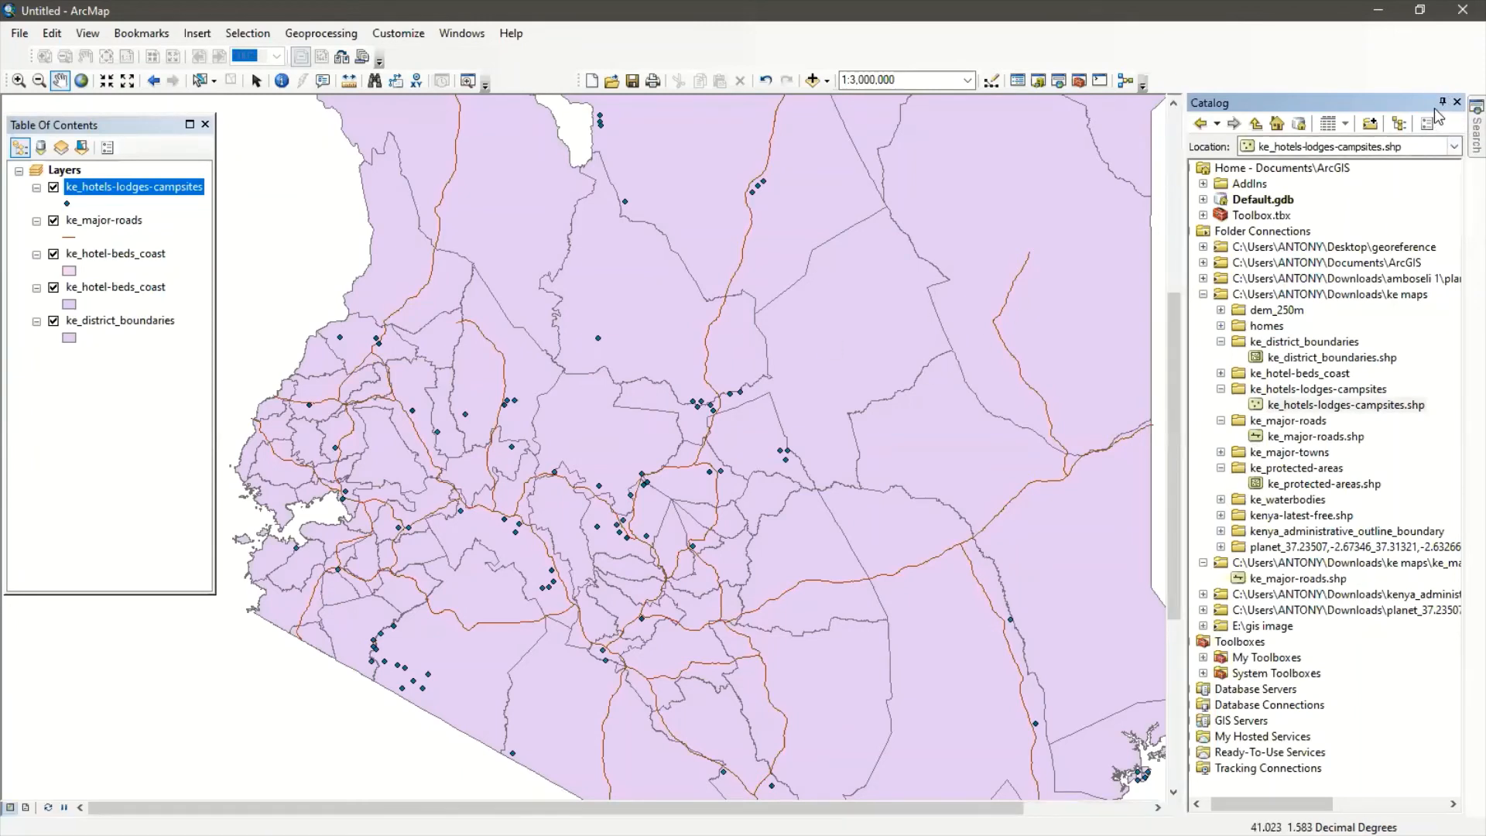
click(1442, 102)
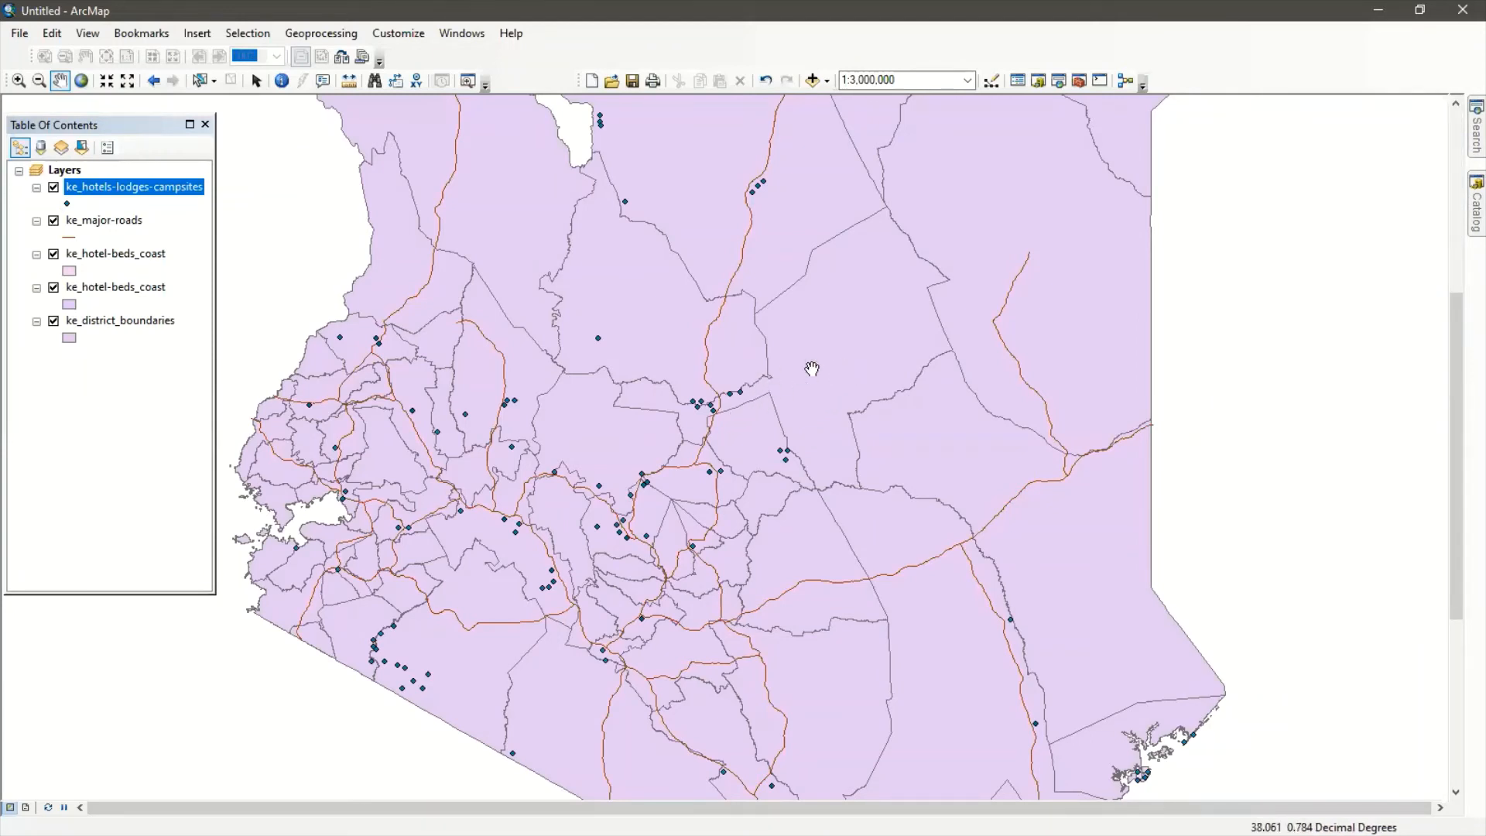
Examine the layers over all of Kenya at different map scales, out to 1:8,000,000 and back to 1:5,000,000
scroll(856, 360, up, 2)
scroll(856, 360, down, 2)
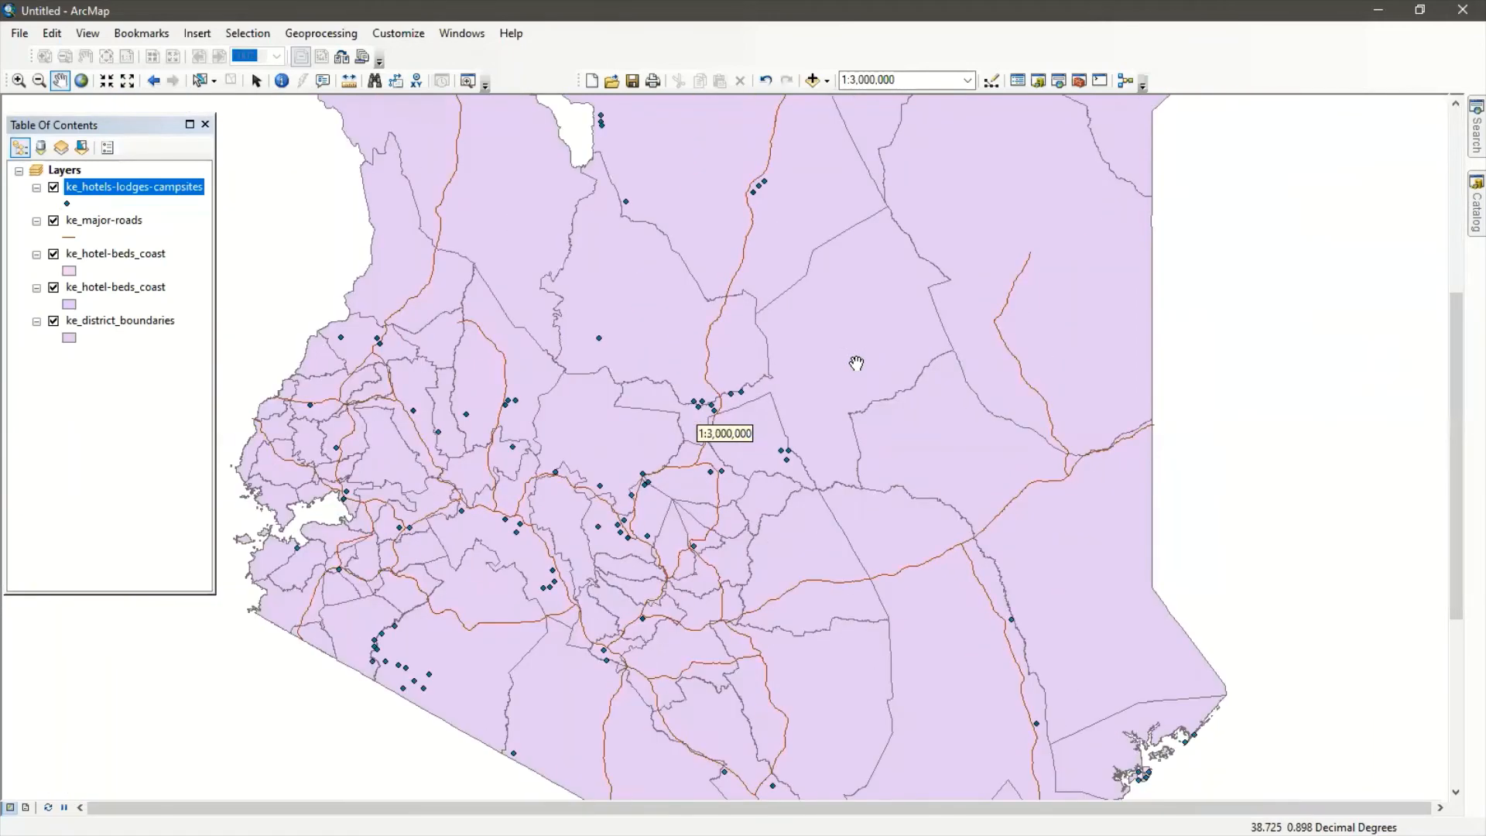
scroll(856, 363, down, 1)
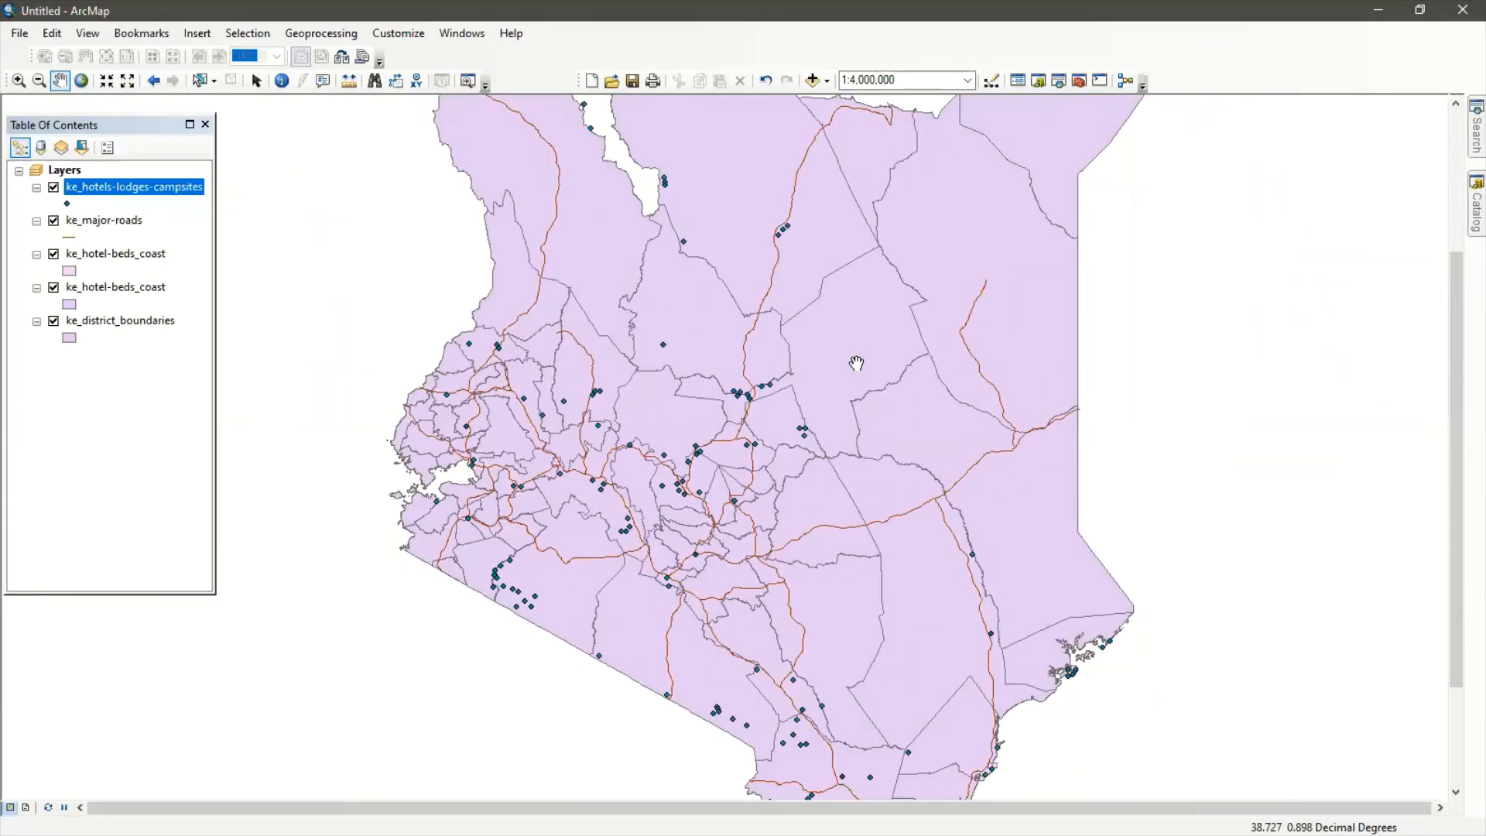
scroll(856, 363, down, 1)
scroll(856, 362, down, 1)
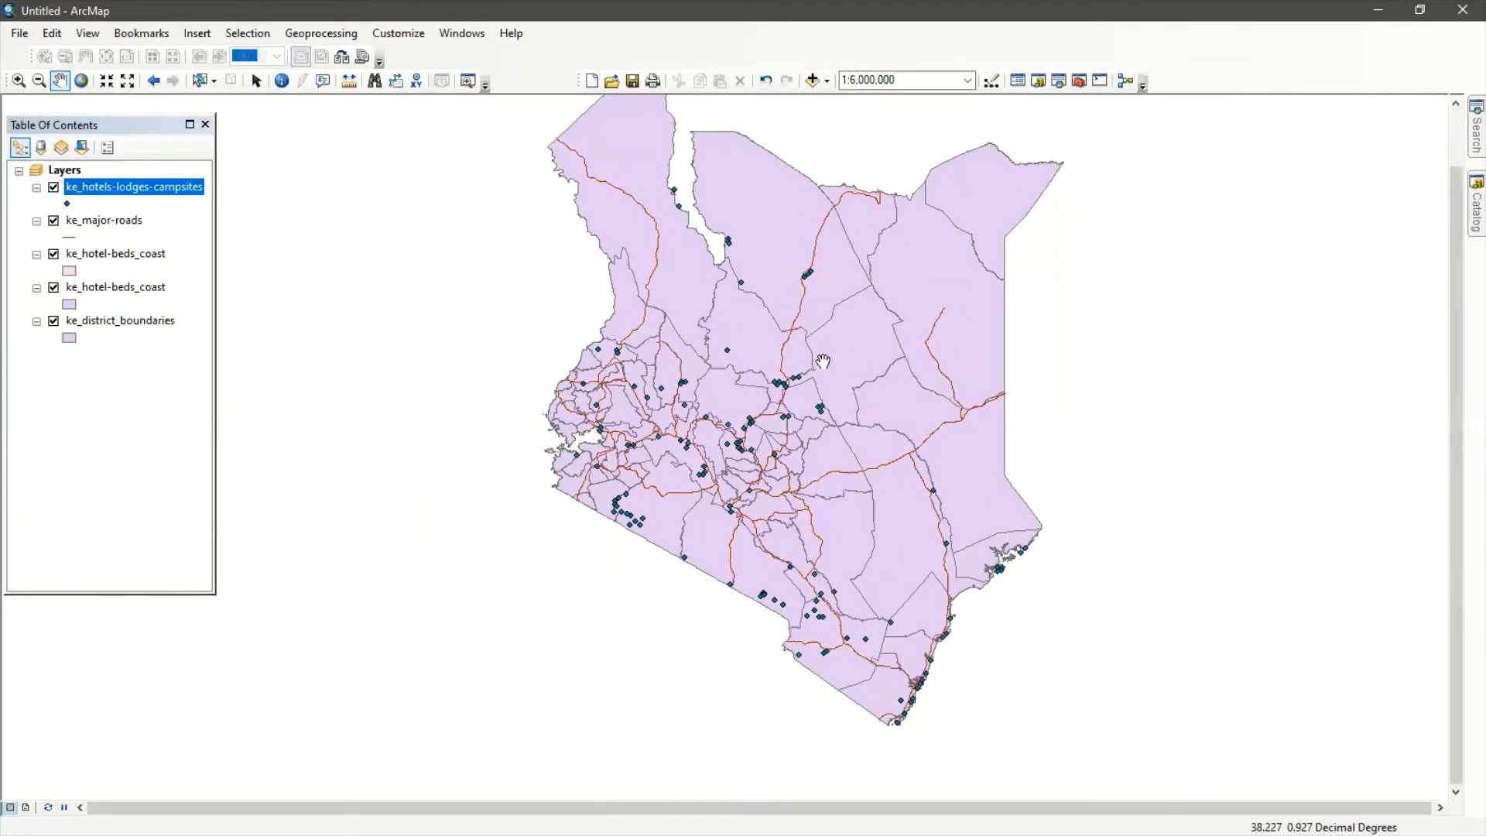
scroll(822, 362, down, 1)
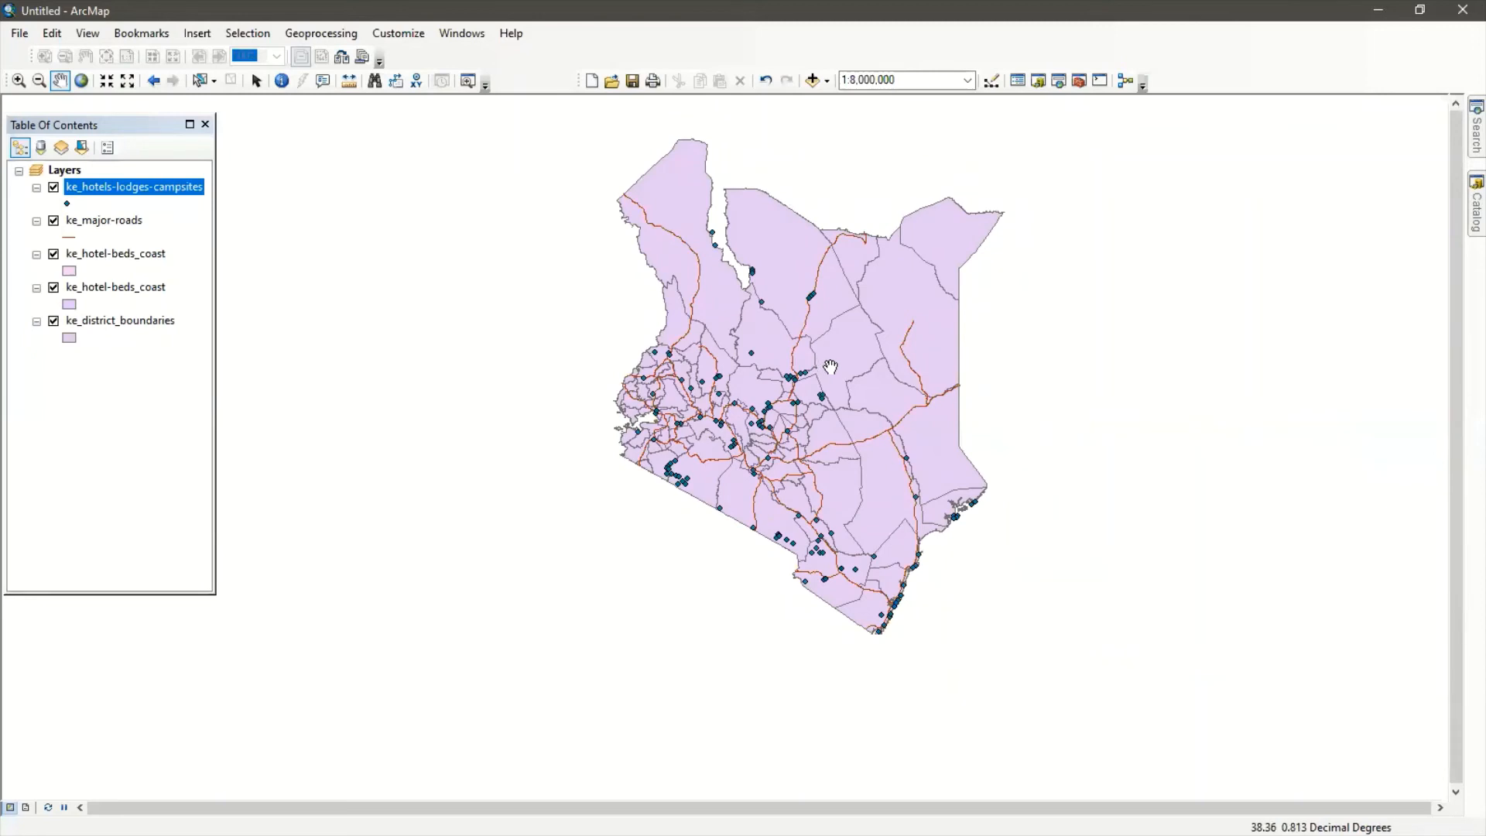
scroll(830, 367, up, 1)
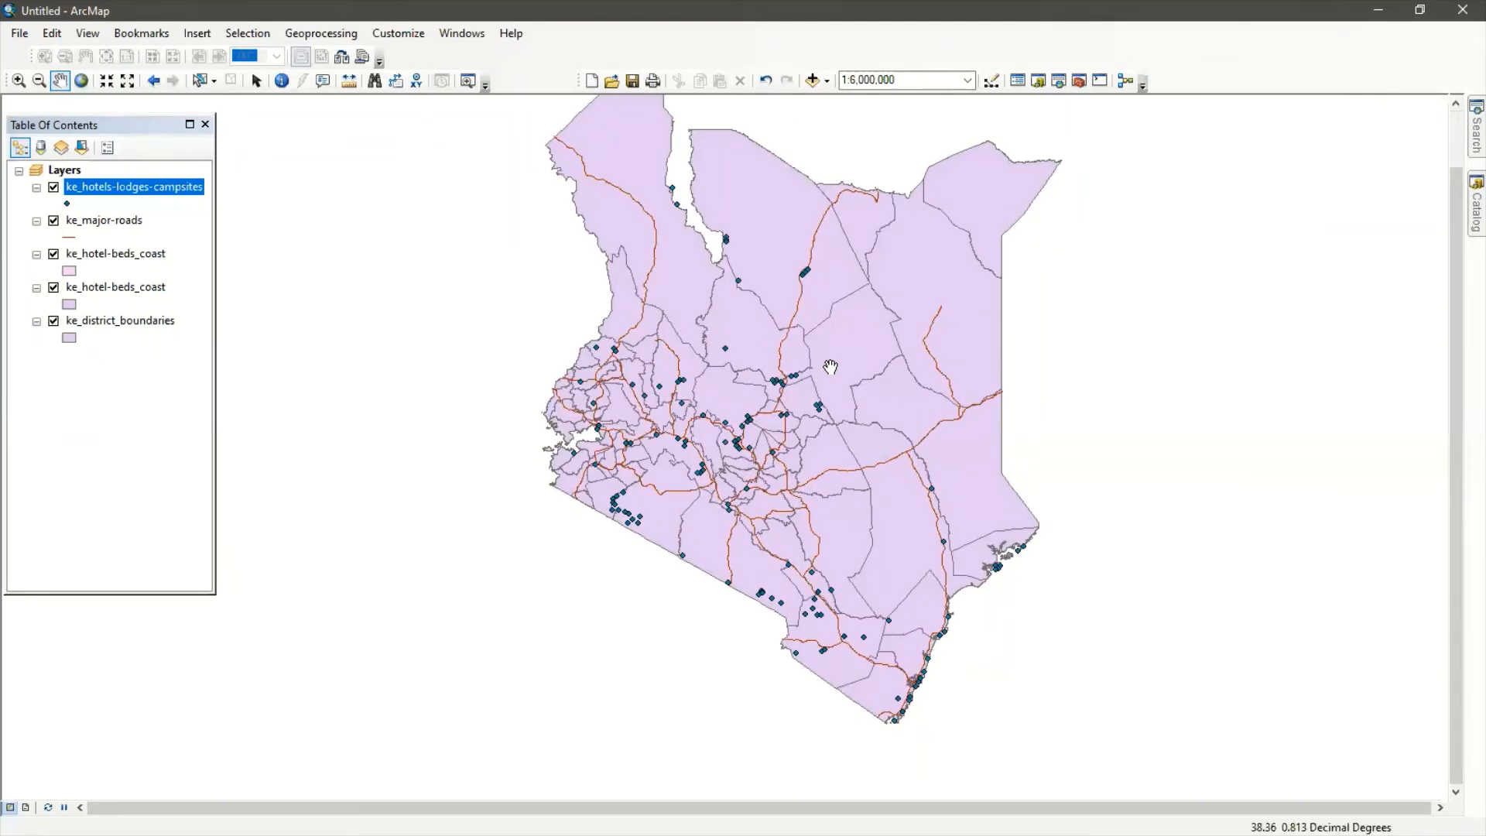
scroll(831, 367, up, 1)
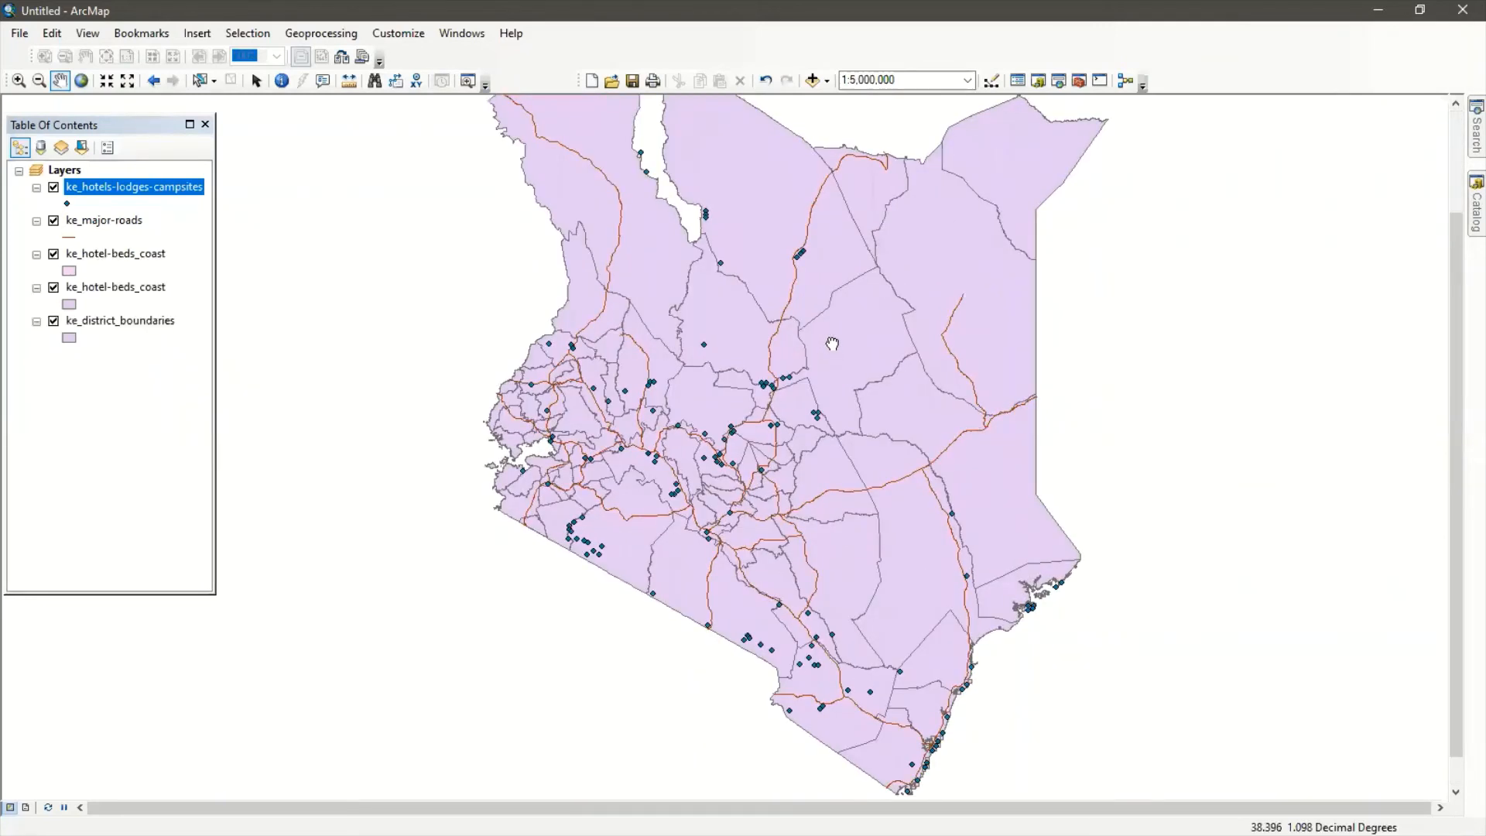
Inspect different parts of the map, comparing the hotel, lodge and campsite points with the major roads and district boundaries
drag(774, 364, 765, 418)
drag(804, 334, 816, 407)
drag(839, 311, 779, 356)
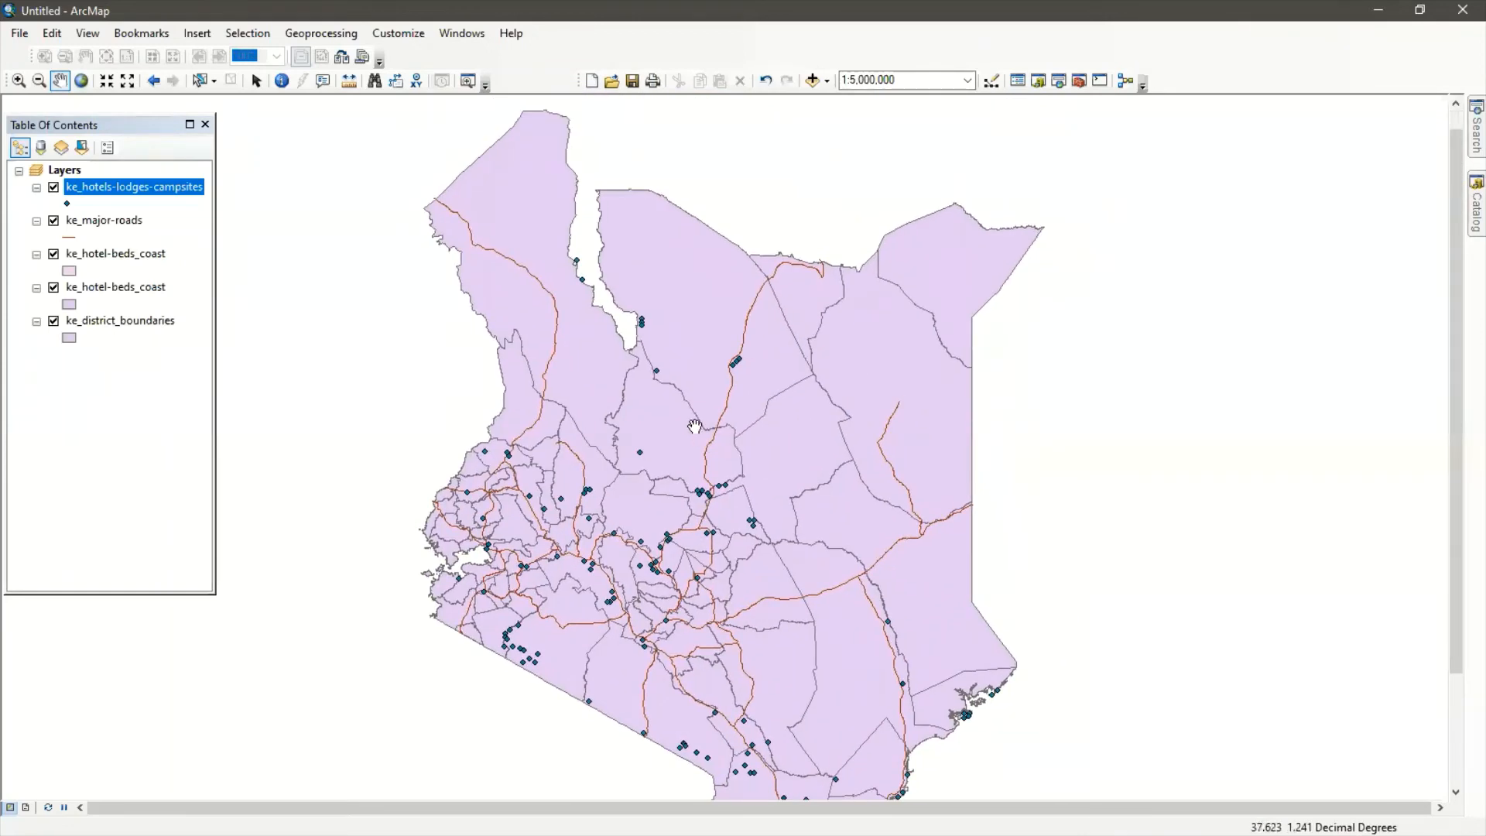
drag(699, 398, 881, 430)
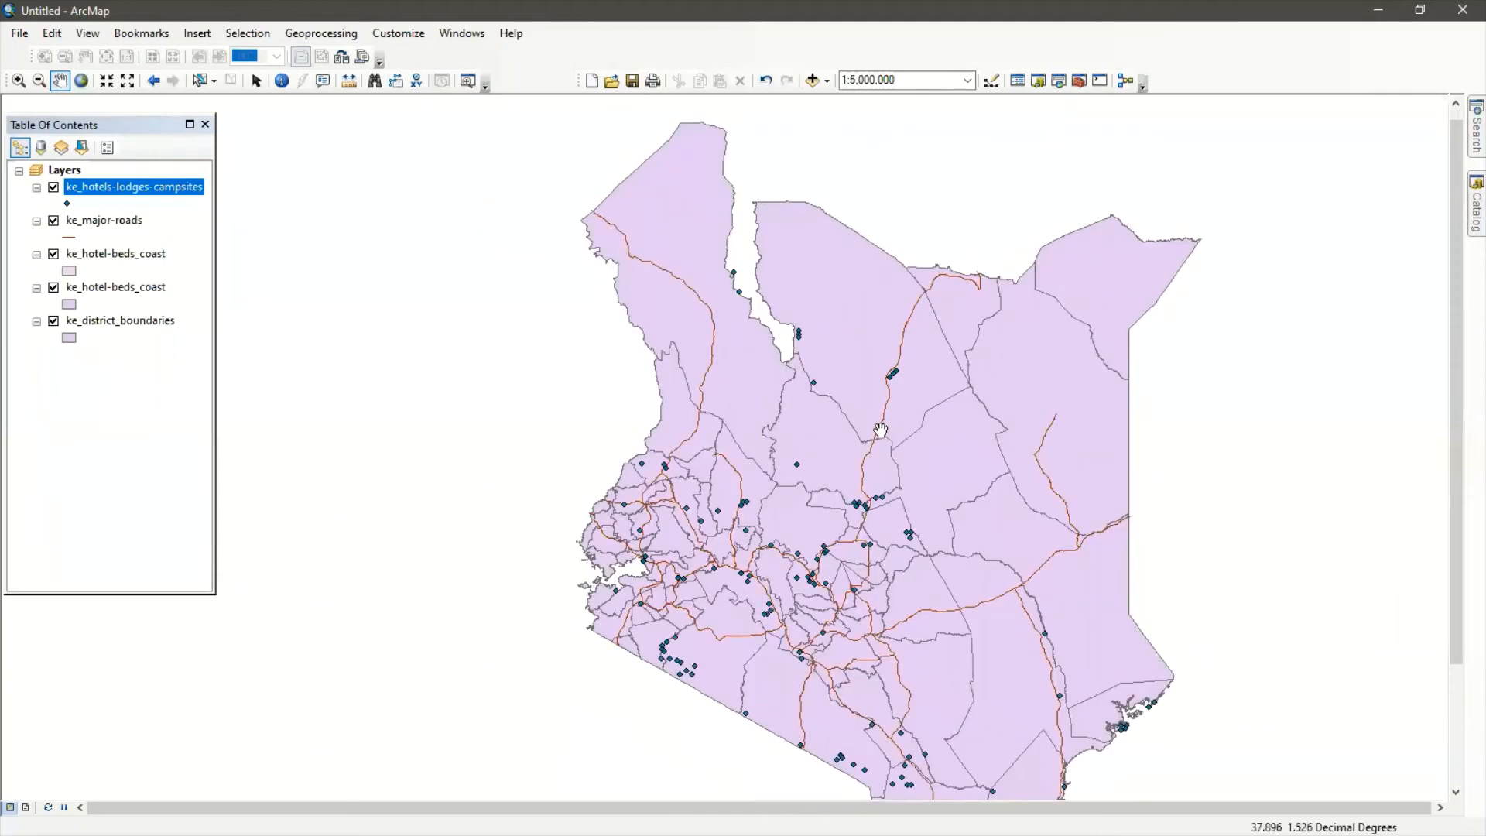
drag(954, 397, 766, 405)
drag(756, 505, 834, 463)
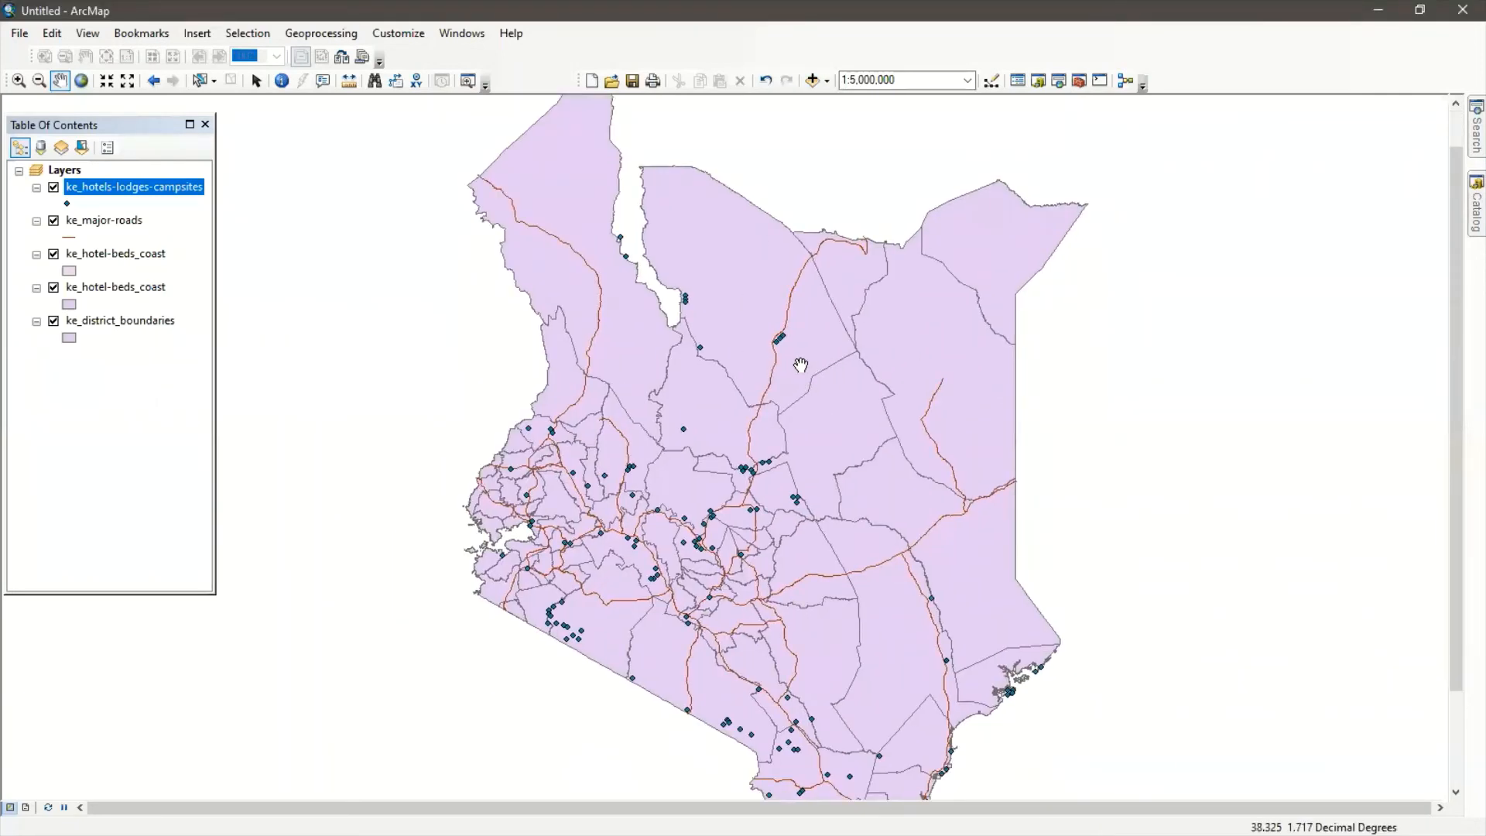
drag(820, 418, 821, 397)
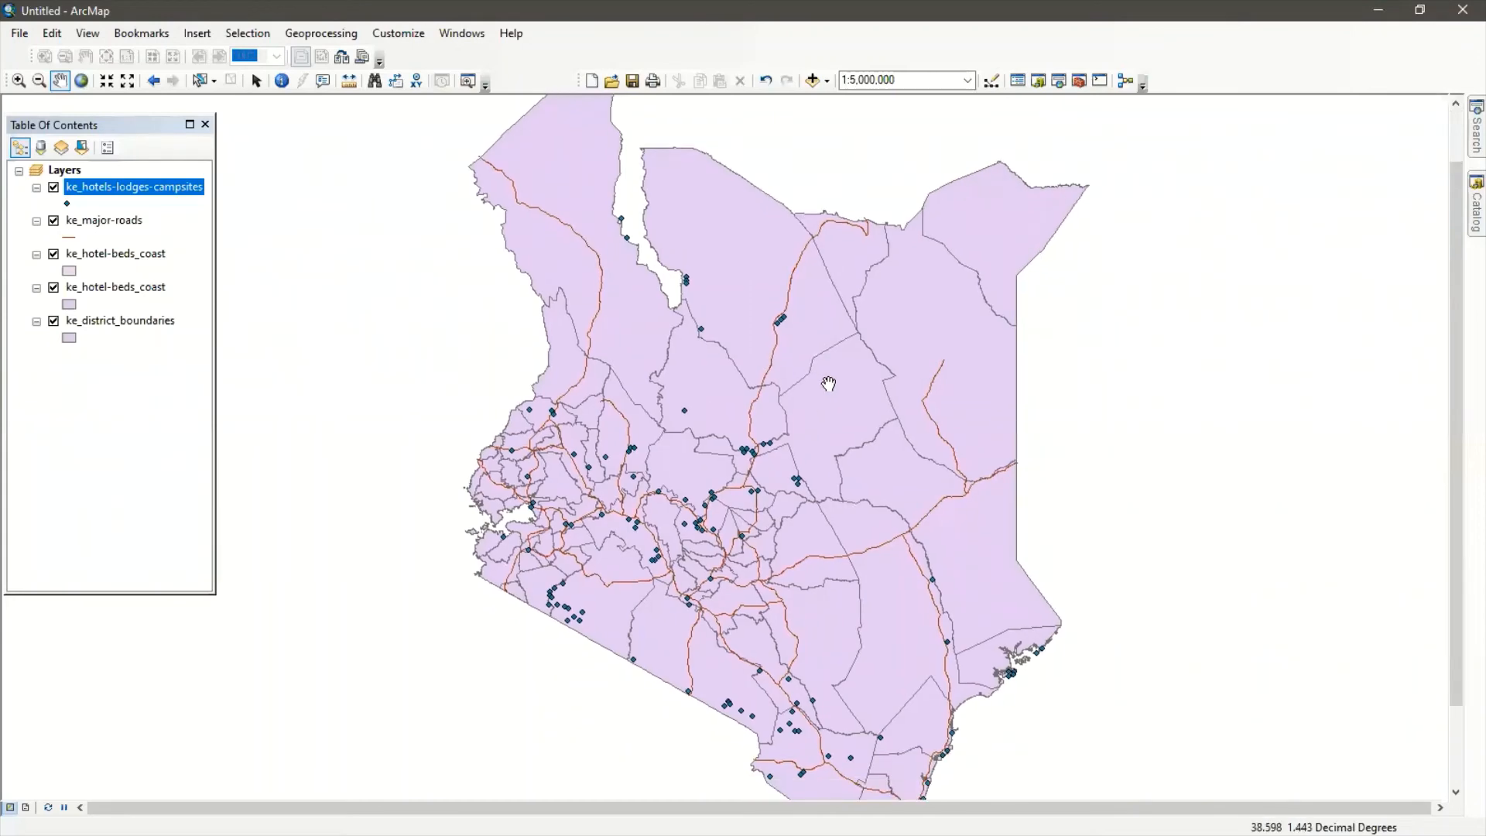
scroll(828, 385, up, 2)
scroll(827, 389, down, 2)
scroll(827, 389, down, 1)
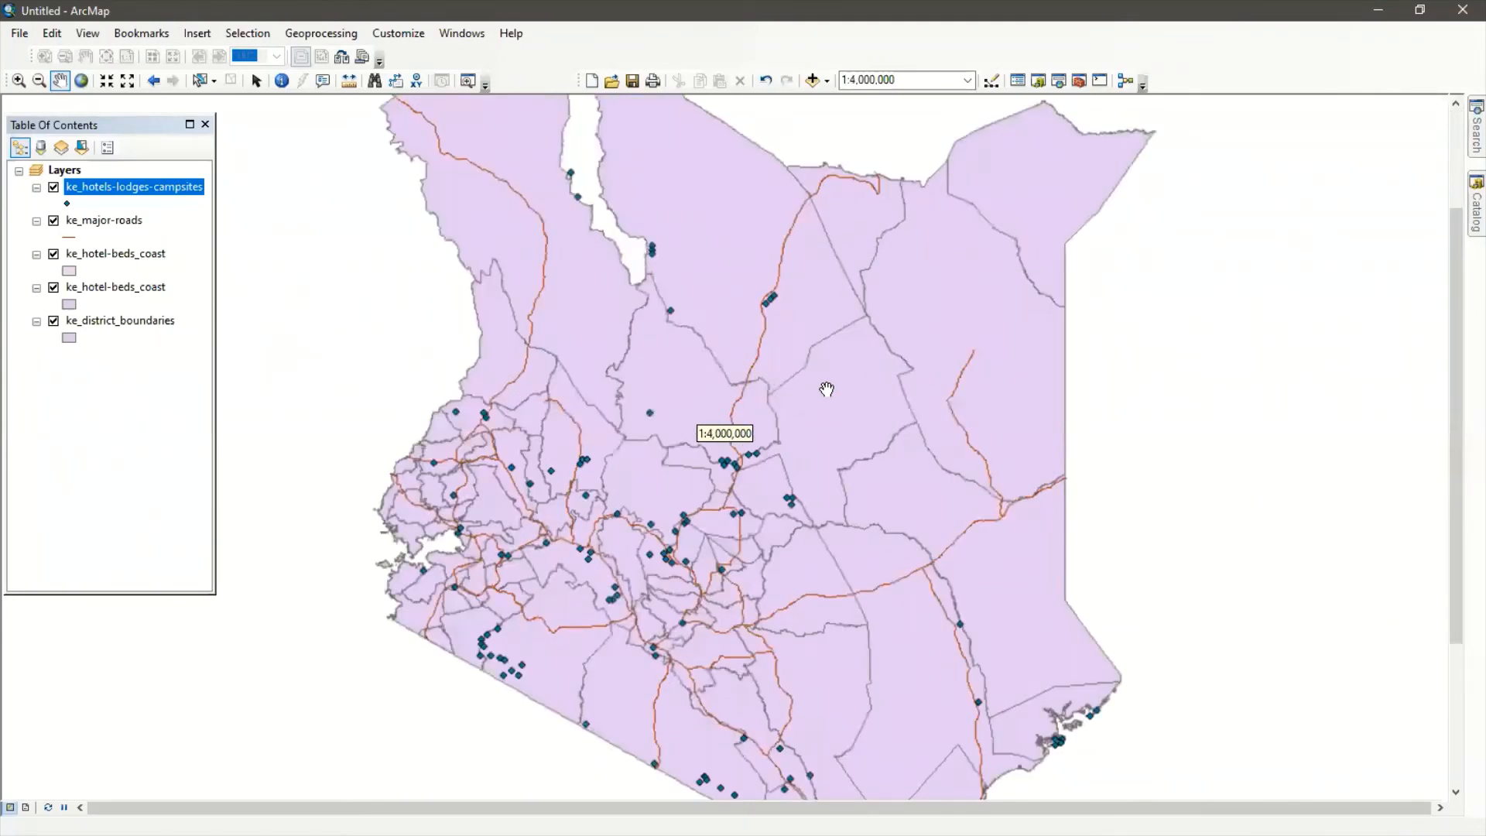
scroll(827, 389, down, 1)
scroll(826, 388, up, 1)
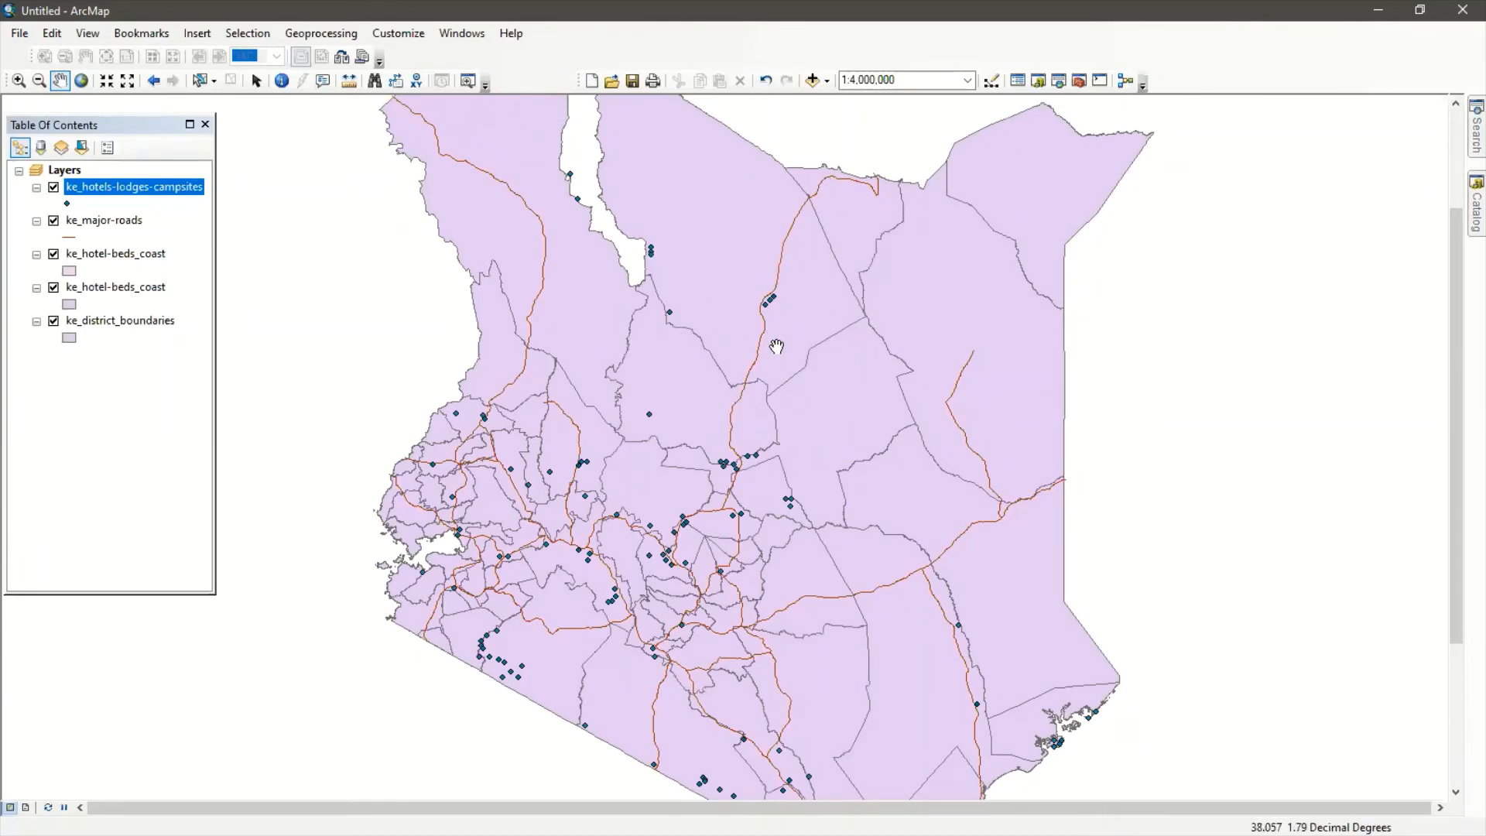
scroll(774, 345, down, 1)
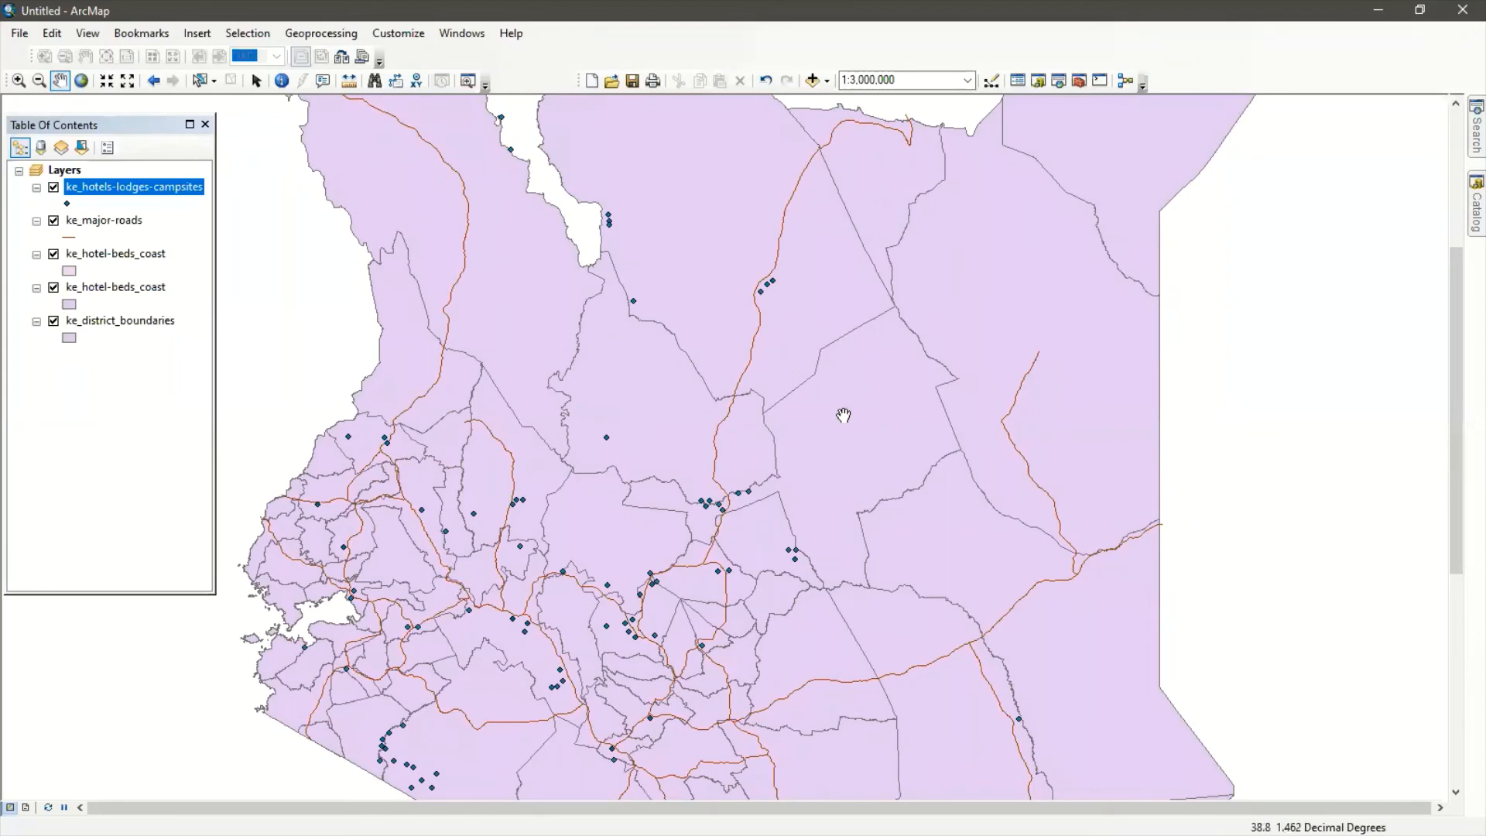
scroll(840, 415, up, 1)
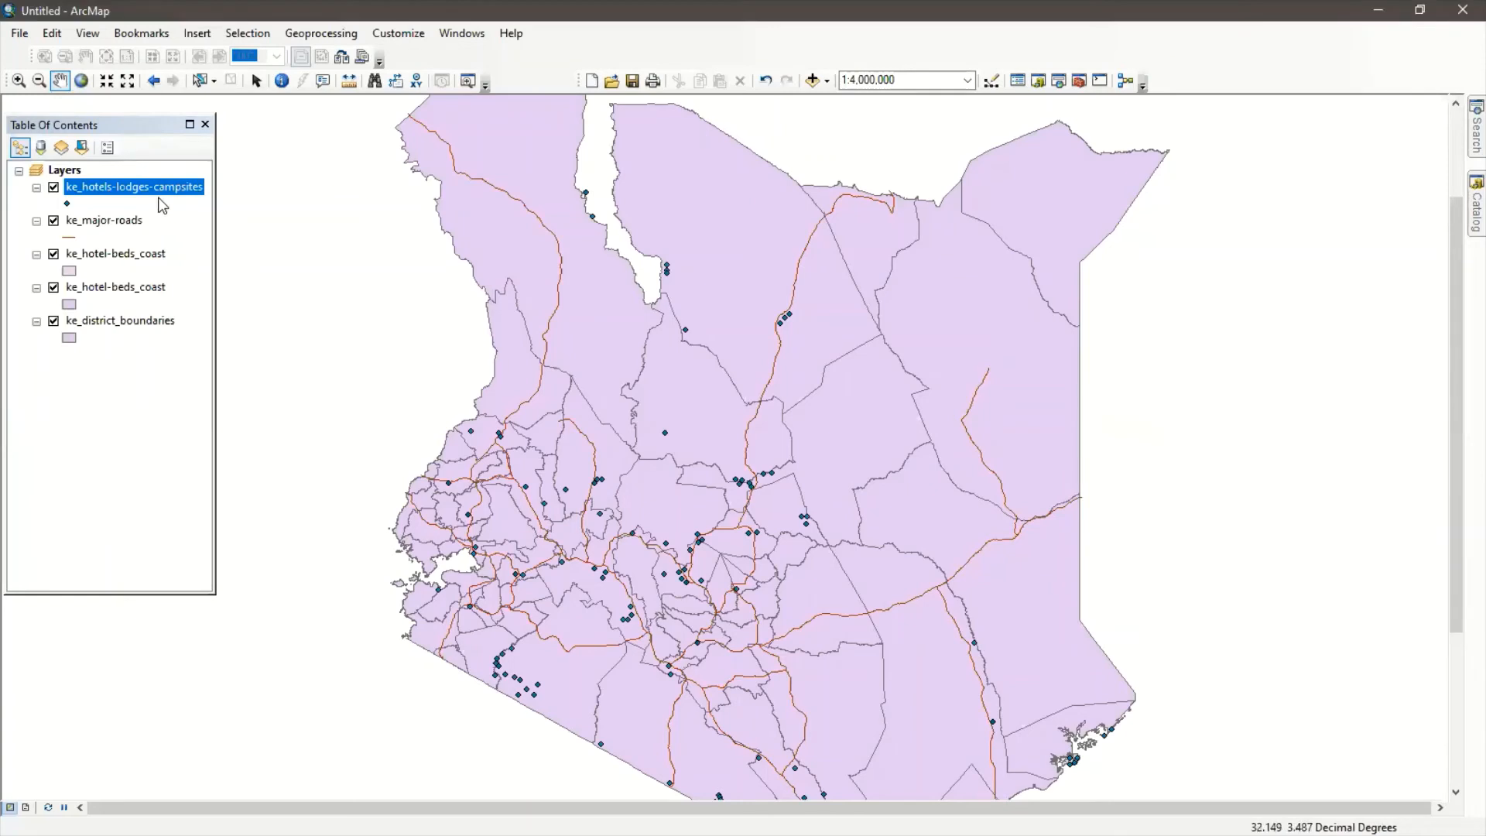
Open the attribute table of the ke_major-roads layer and reposition its window to view the records alongside the map
click(136, 224)
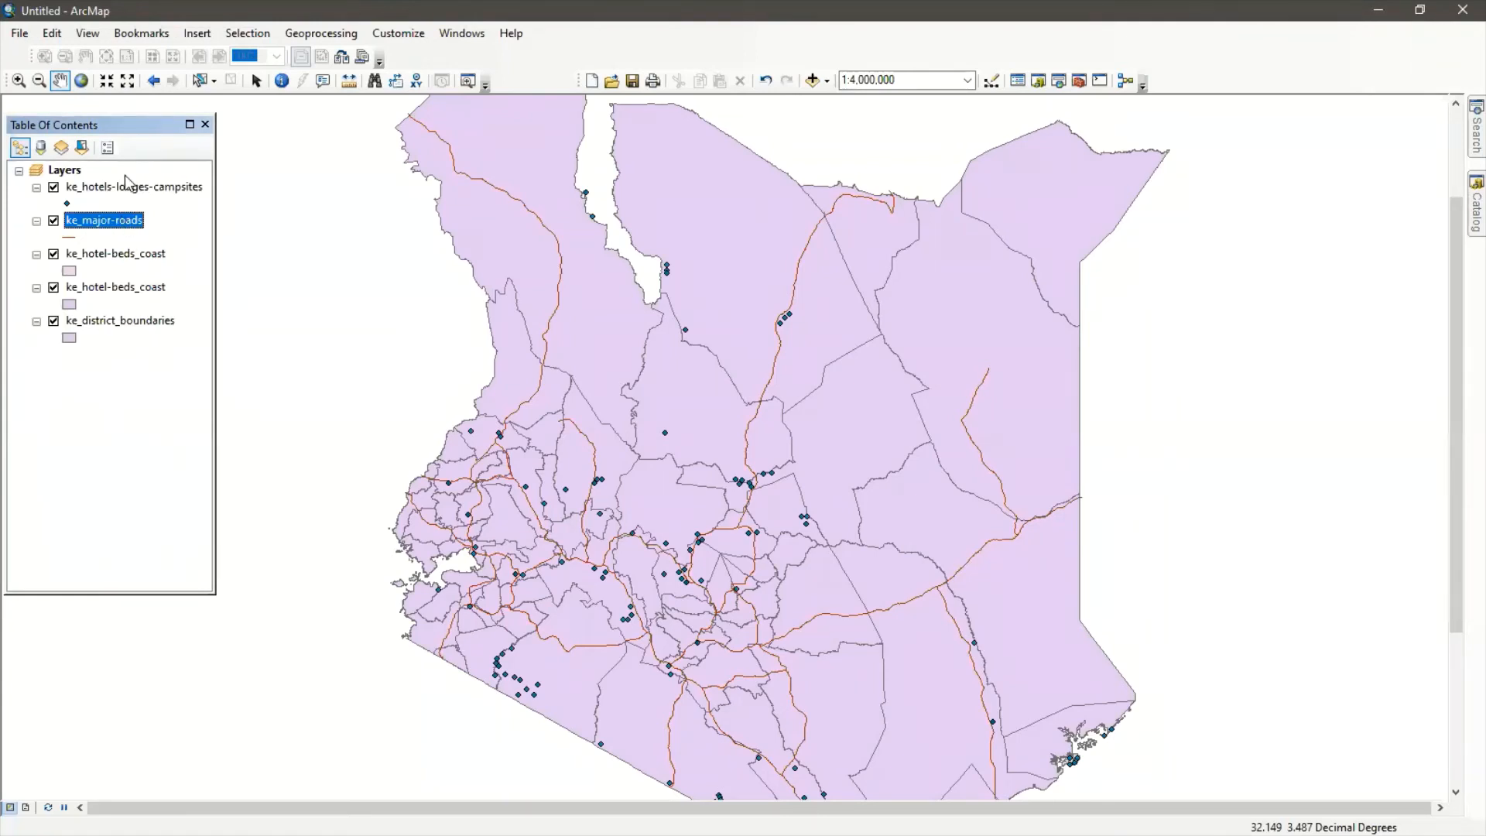
click(130, 219)
right_click(130, 219)
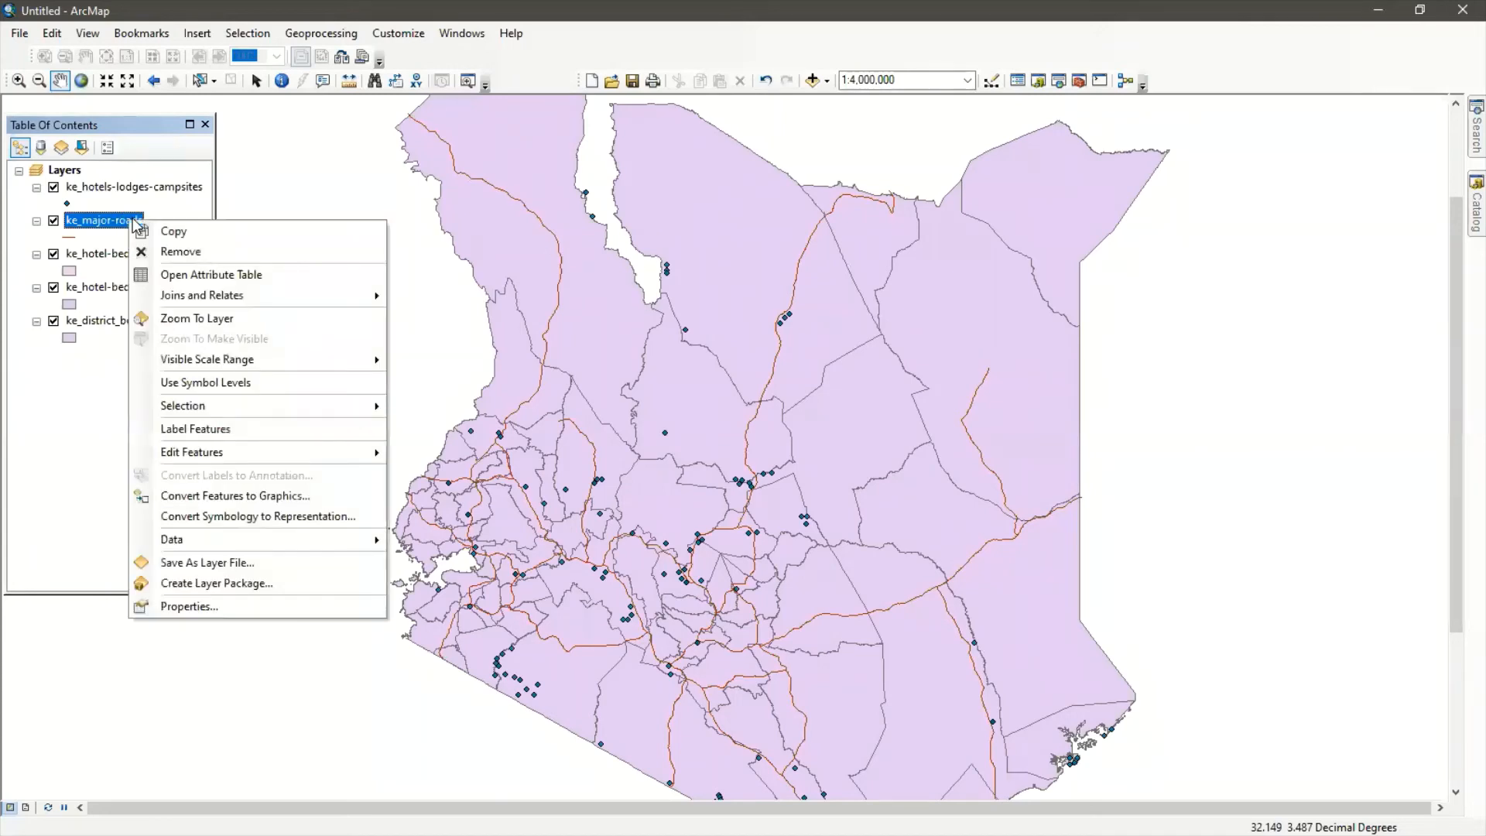
click(184, 279)
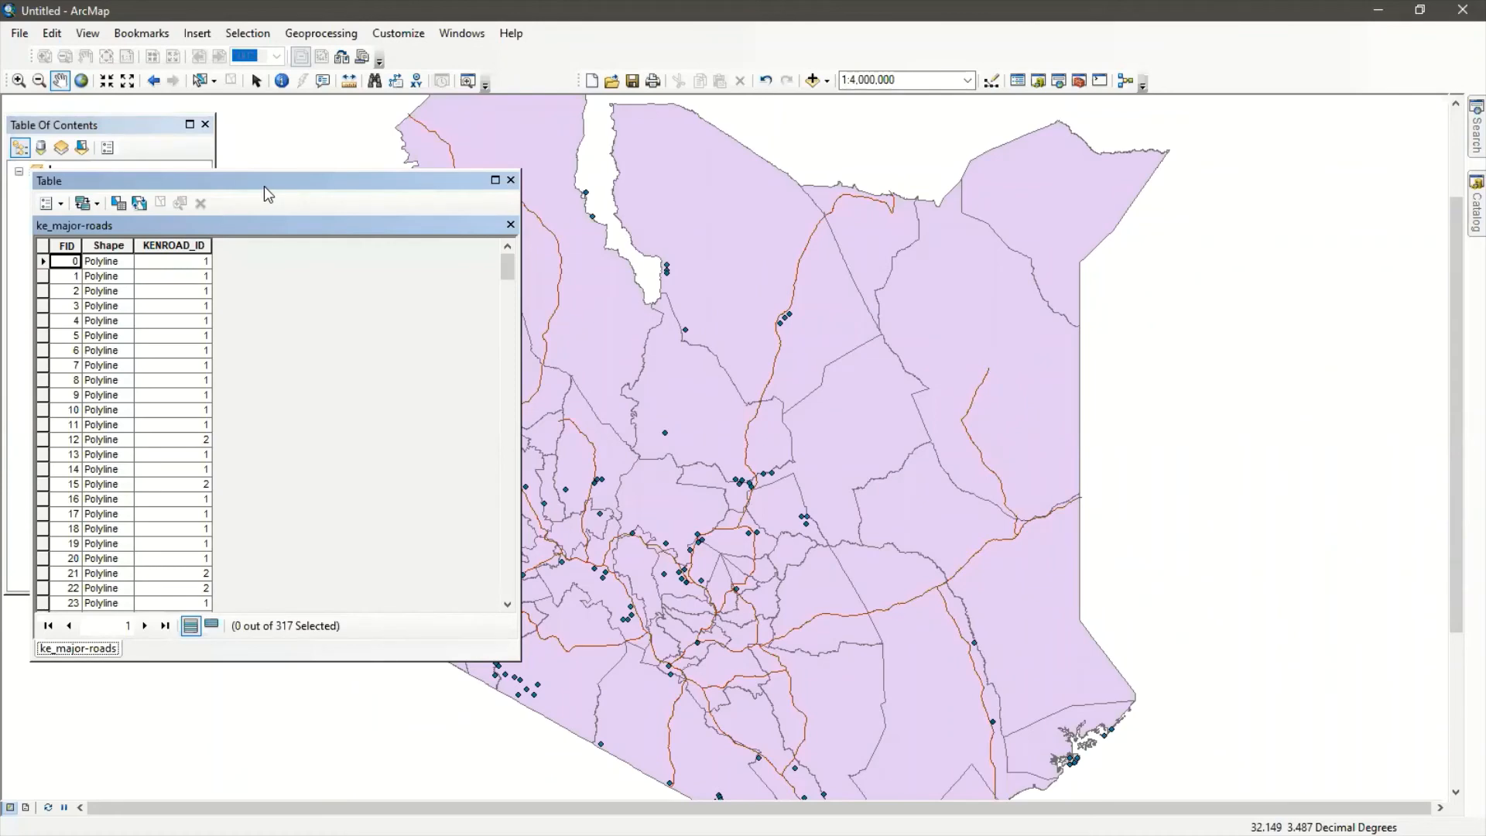
drag(264, 186, 561, 135)
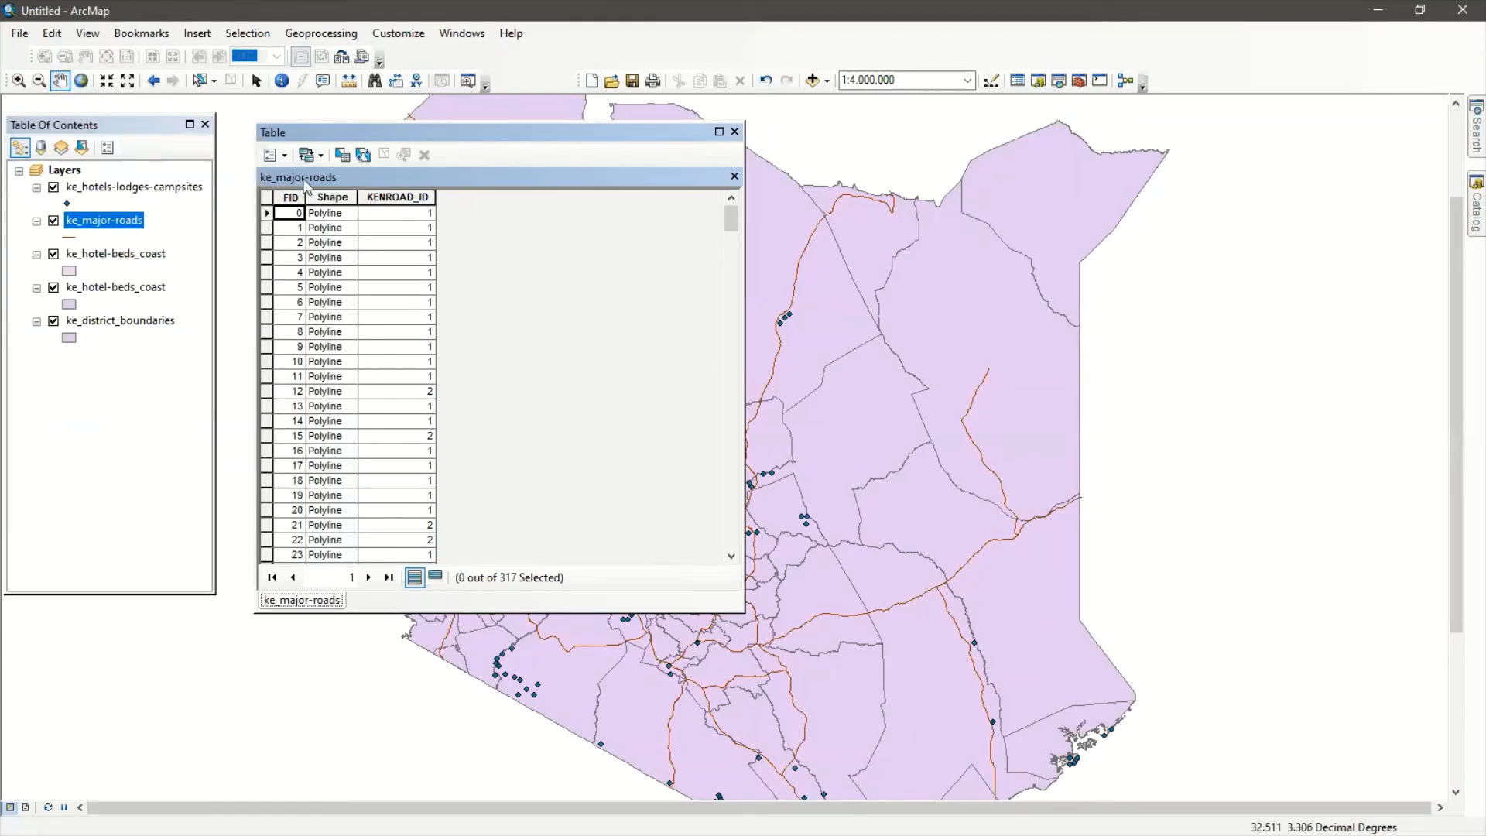
drag(442, 148, 266, 169)
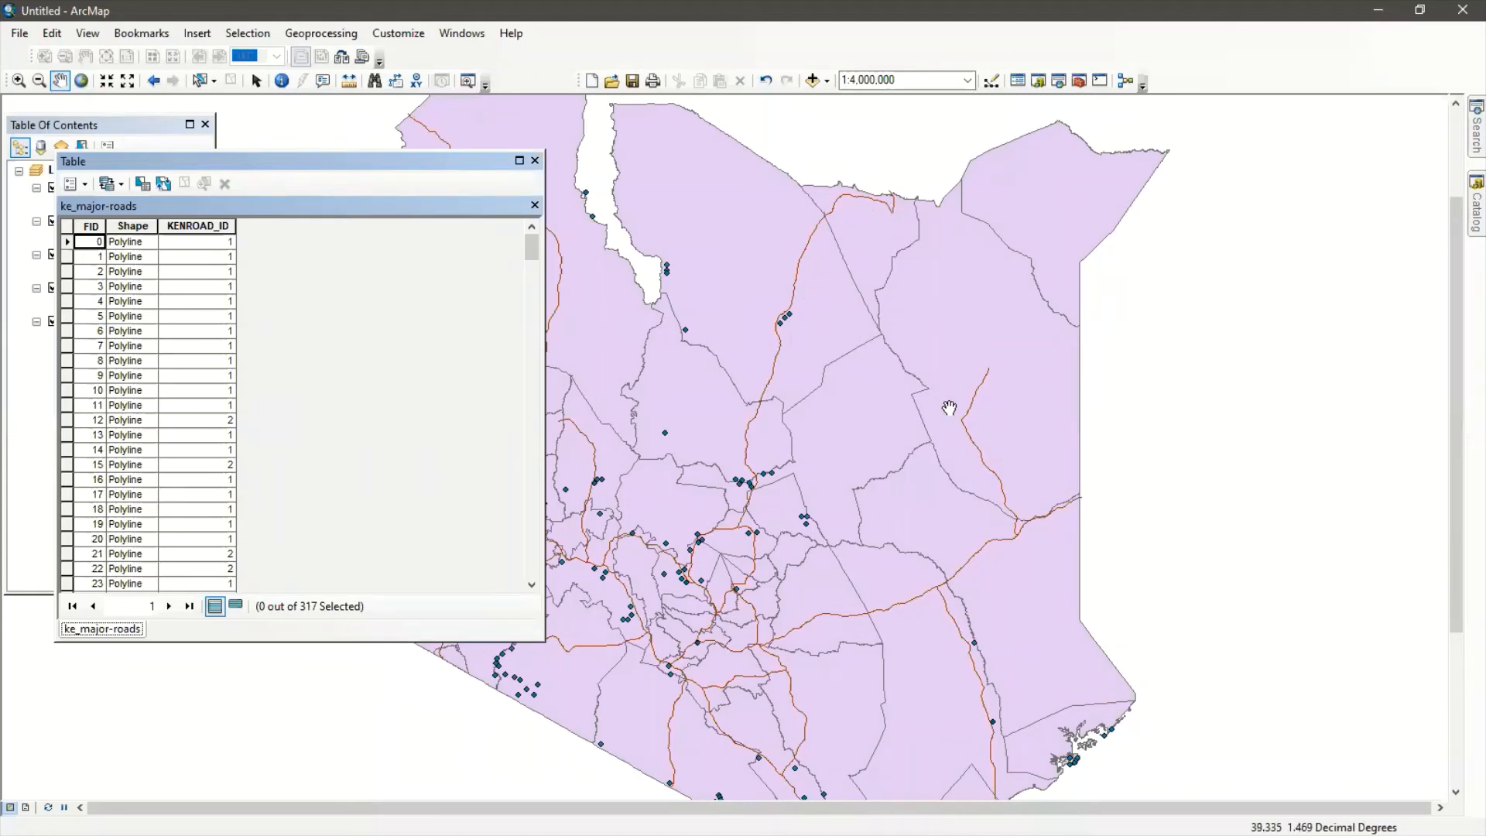
Select the FID 0 record in the ke_major-roads table, examine its road segment up close, and return the map to full extent
click(68, 243)
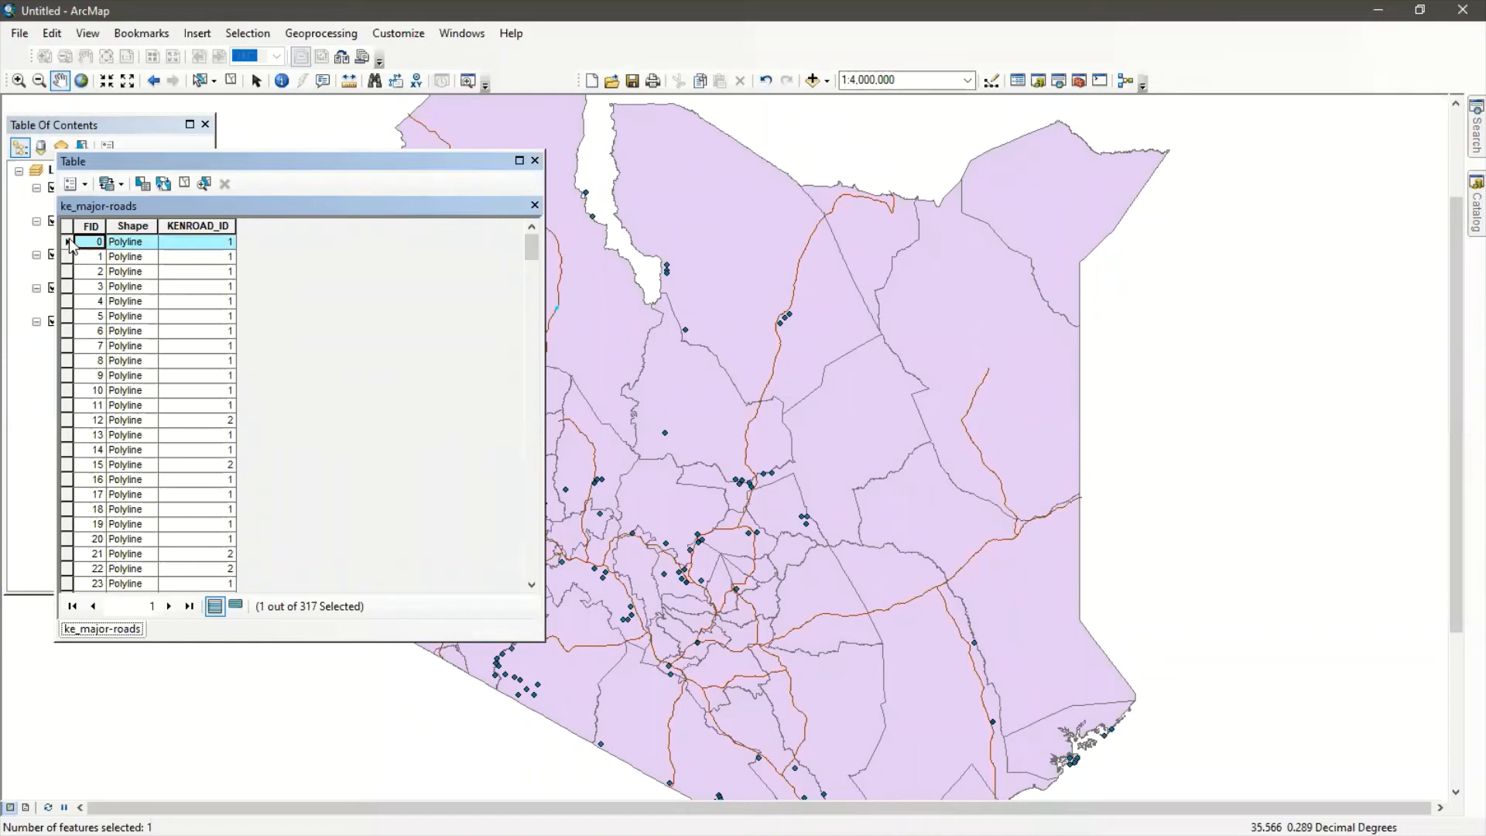
drag(71, 244, 151, 612)
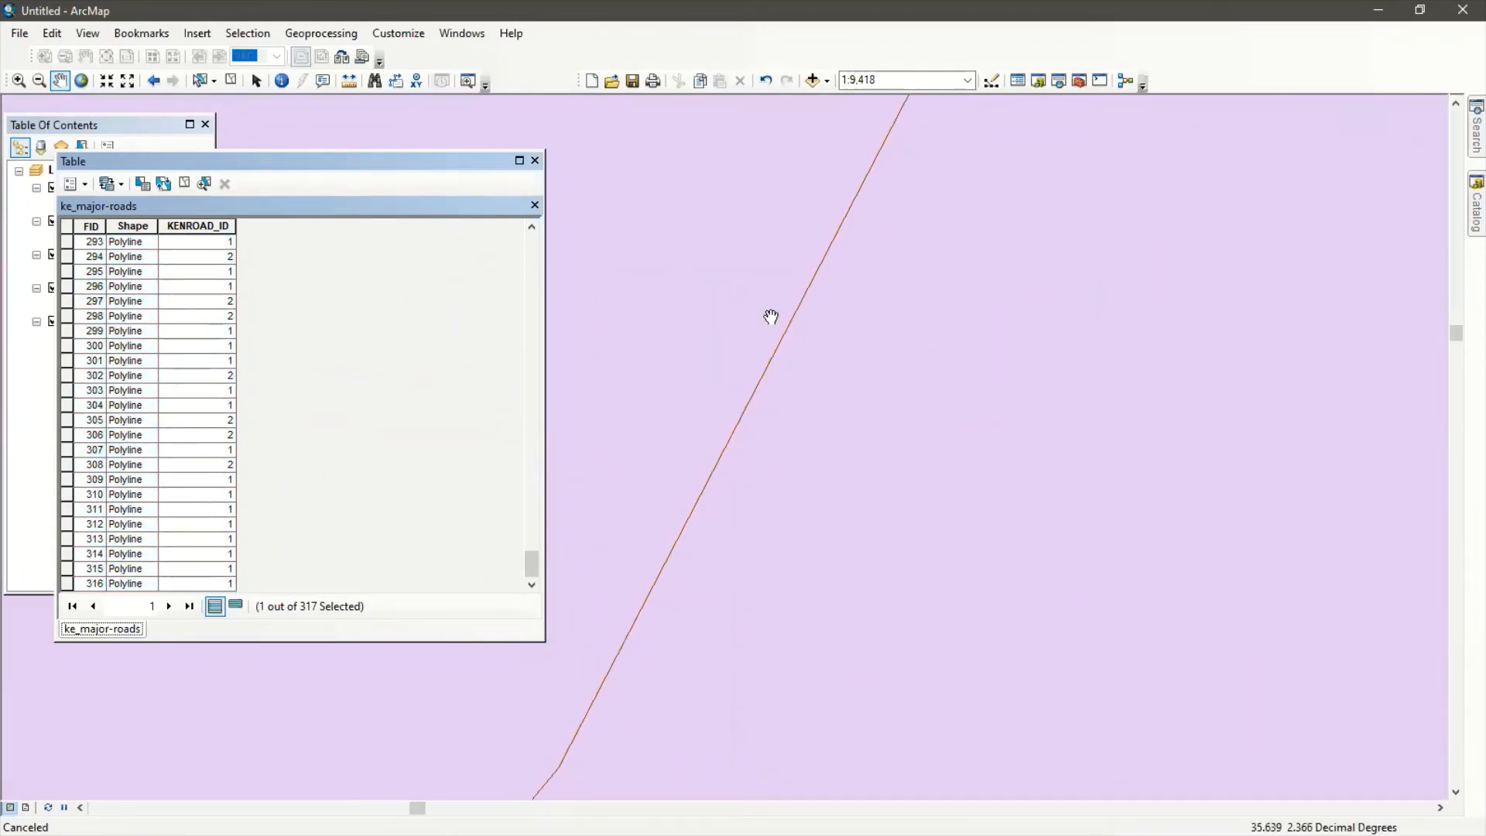
scroll(763, 314, up, 5)
scroll(762, 312, up, 5)
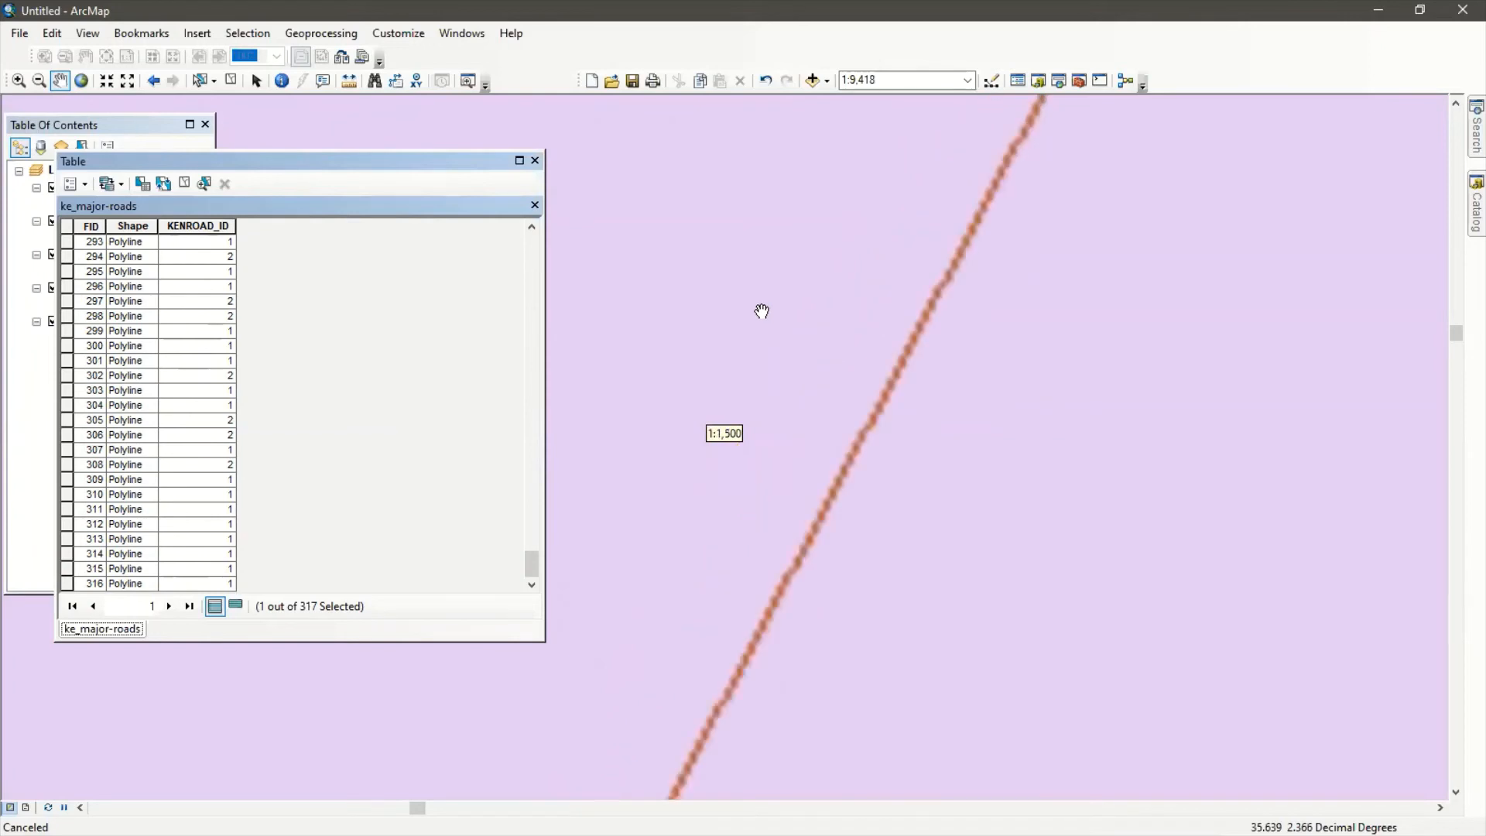
scroll(752, 306, down, 5)
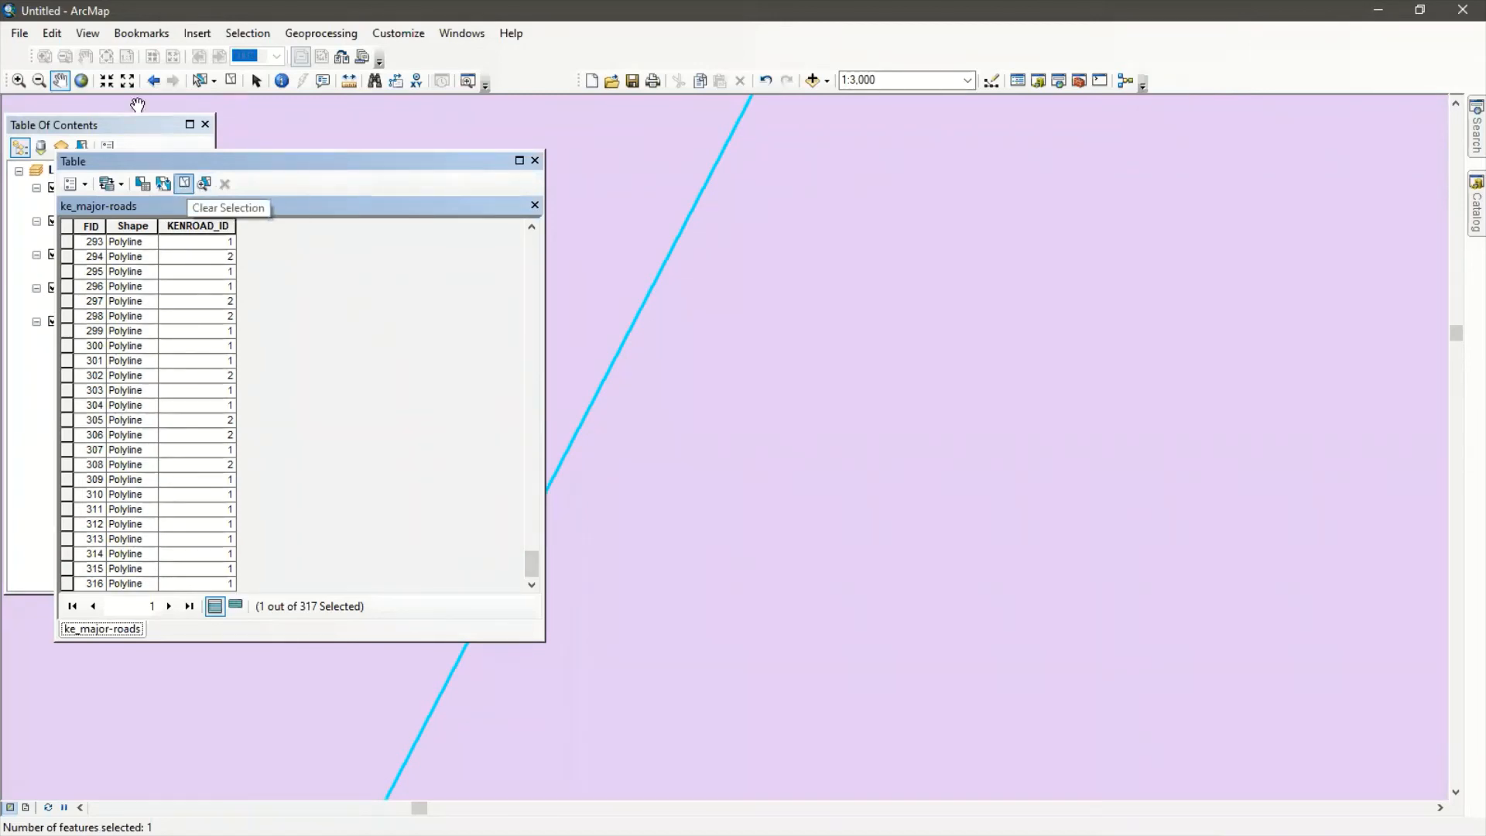
click(81, 84)
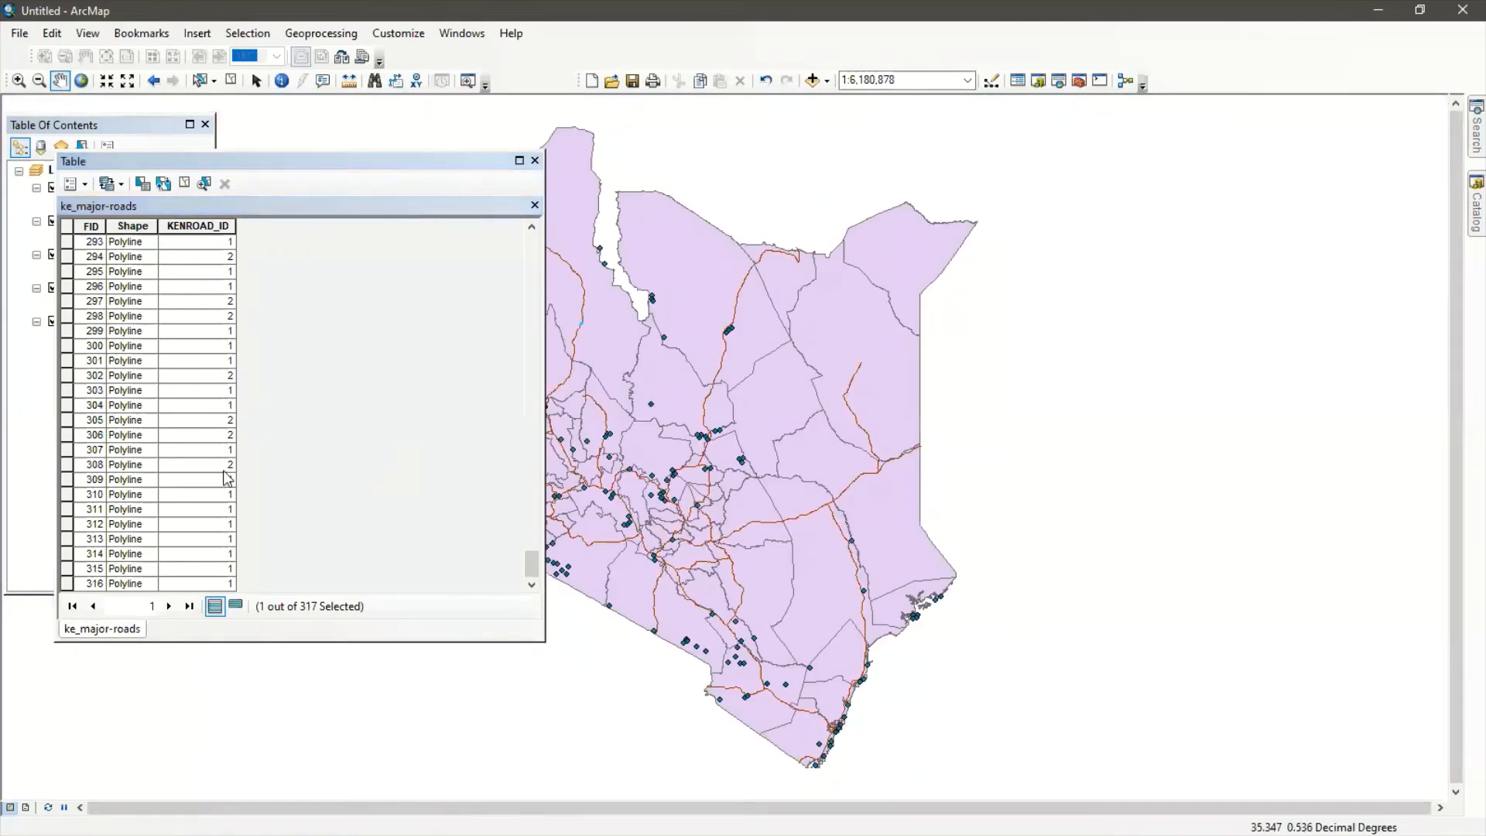
Select the road records FID 293 through 316 to highlight them on the map, and clear the selection
click(104, 554)
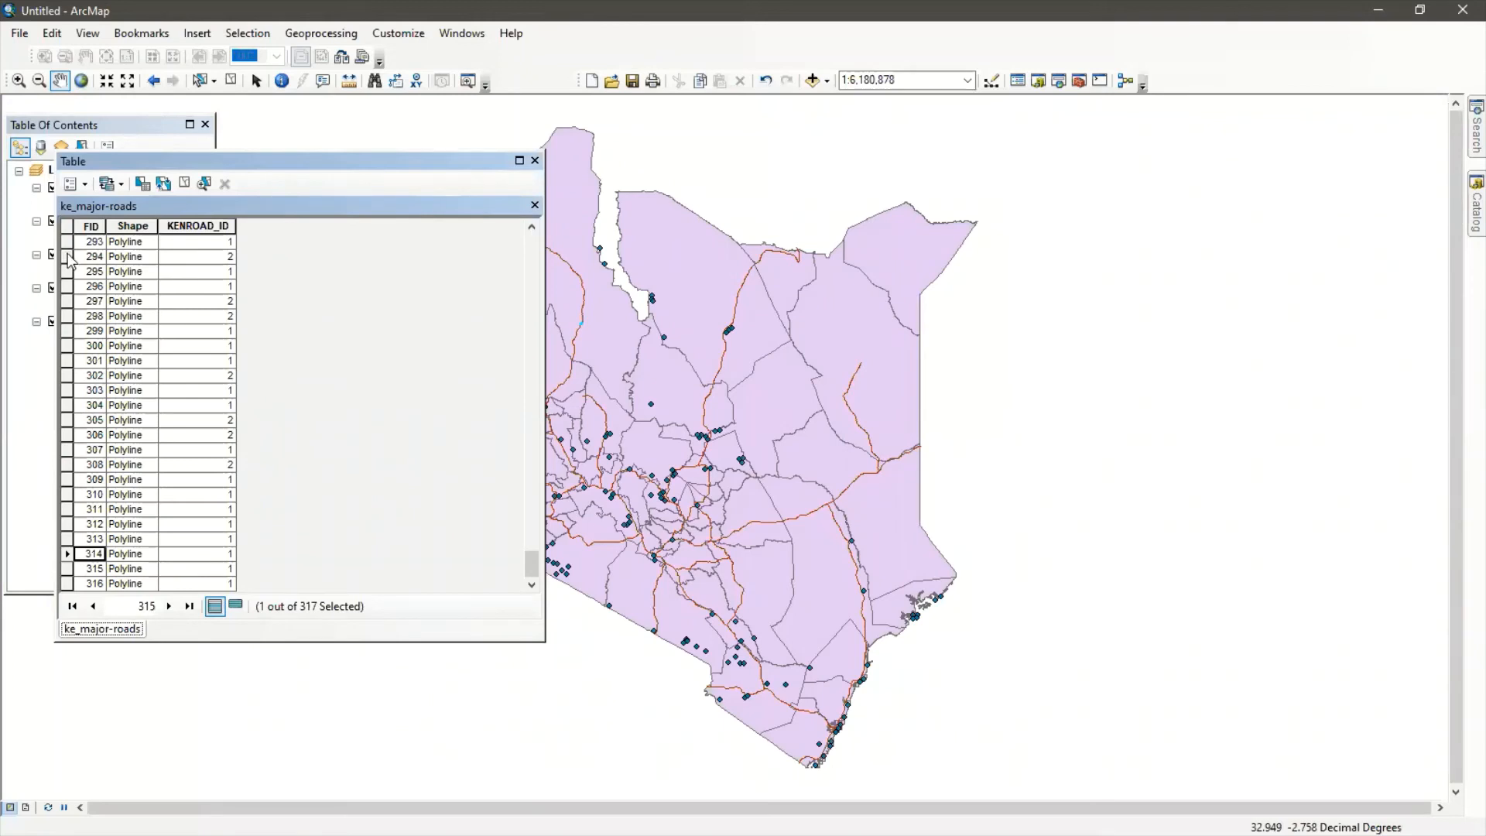
drag(69, 260, 164, 611)
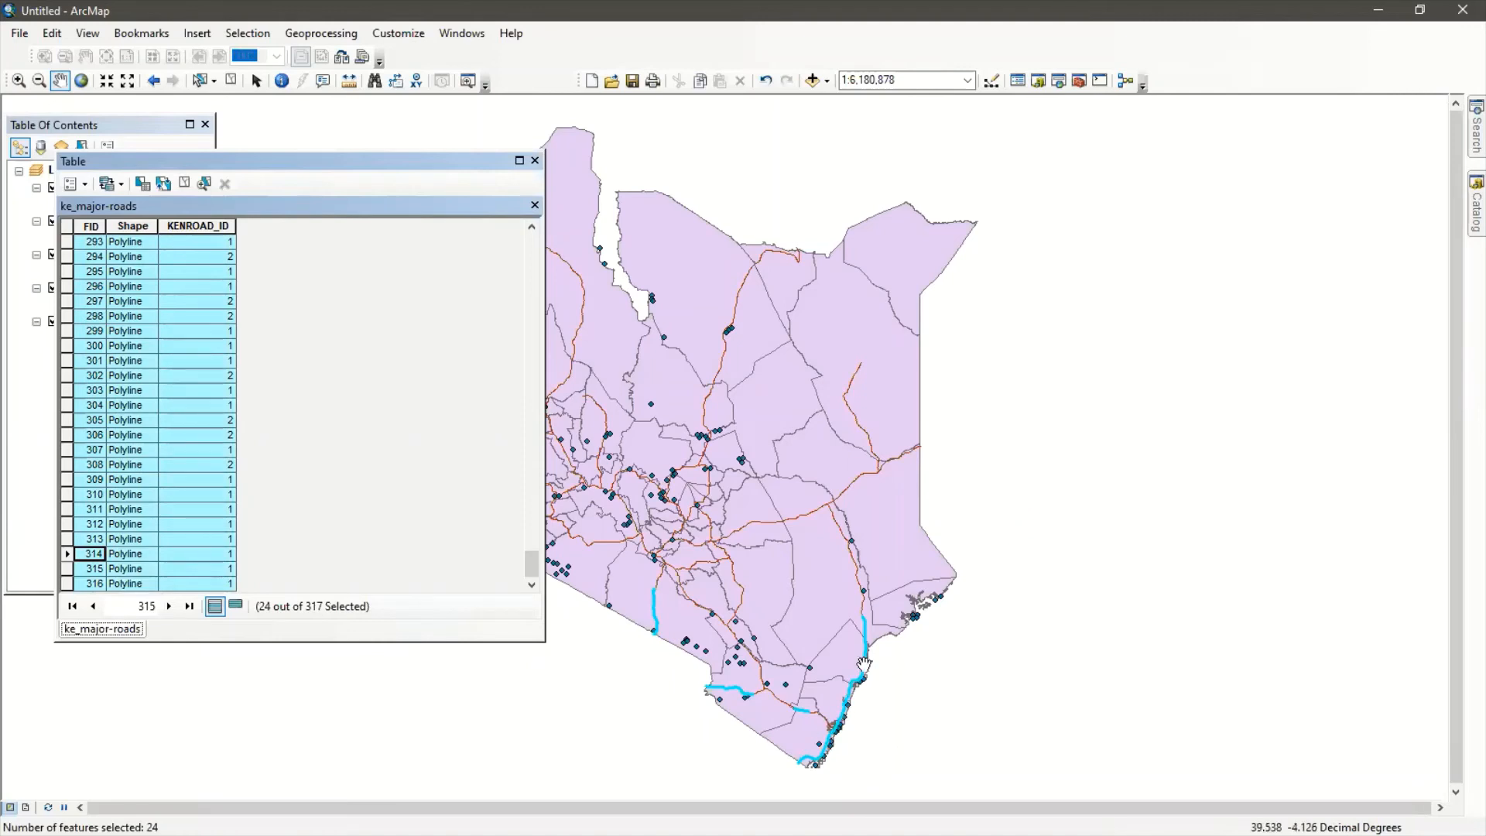
click(185, 186)
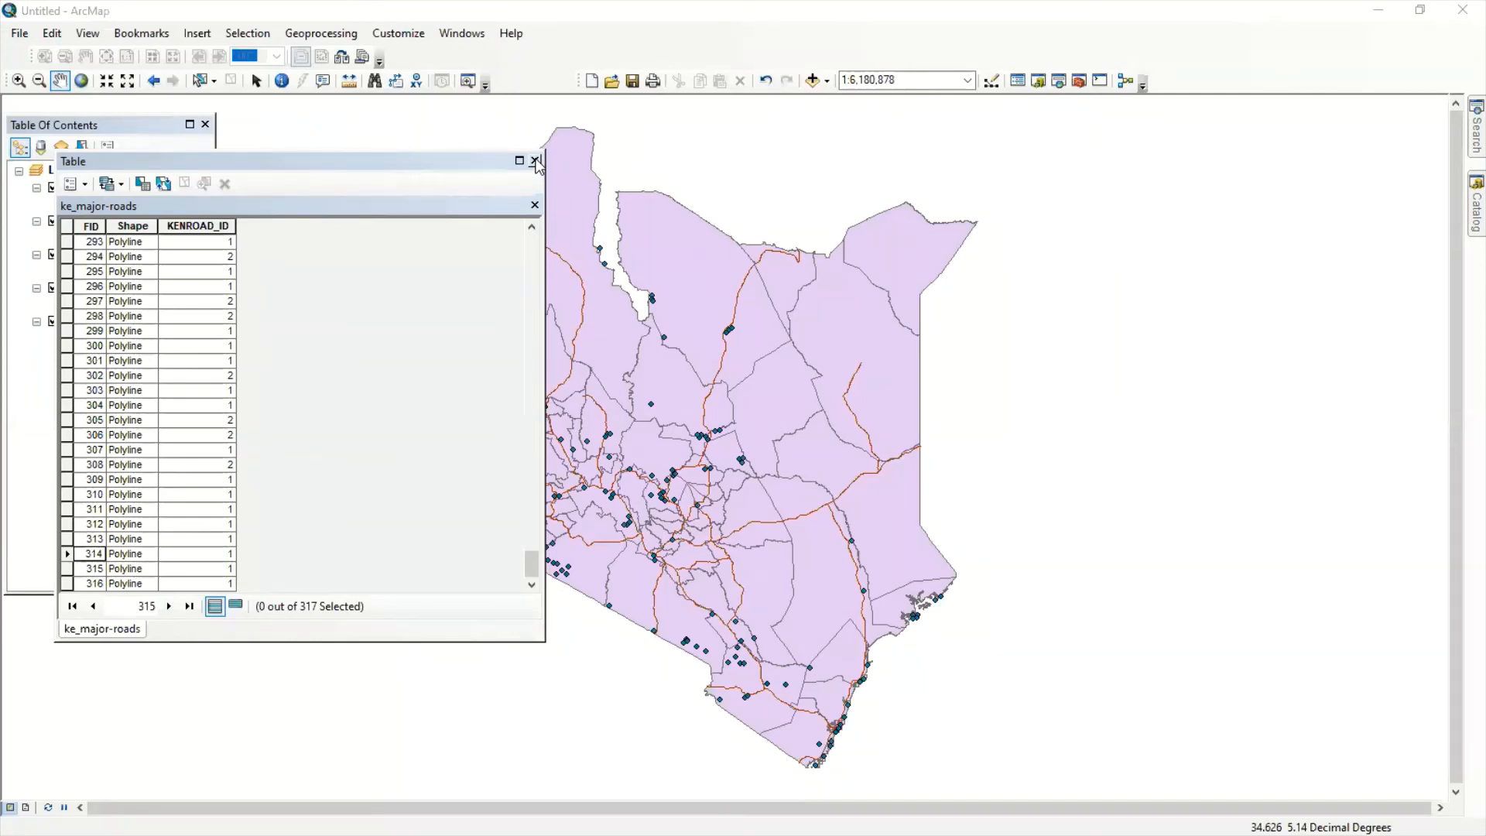
Close the roads table and open the attribute table of the ke_hotels-lodges-campsites layer to look through its records
click(535, 161)
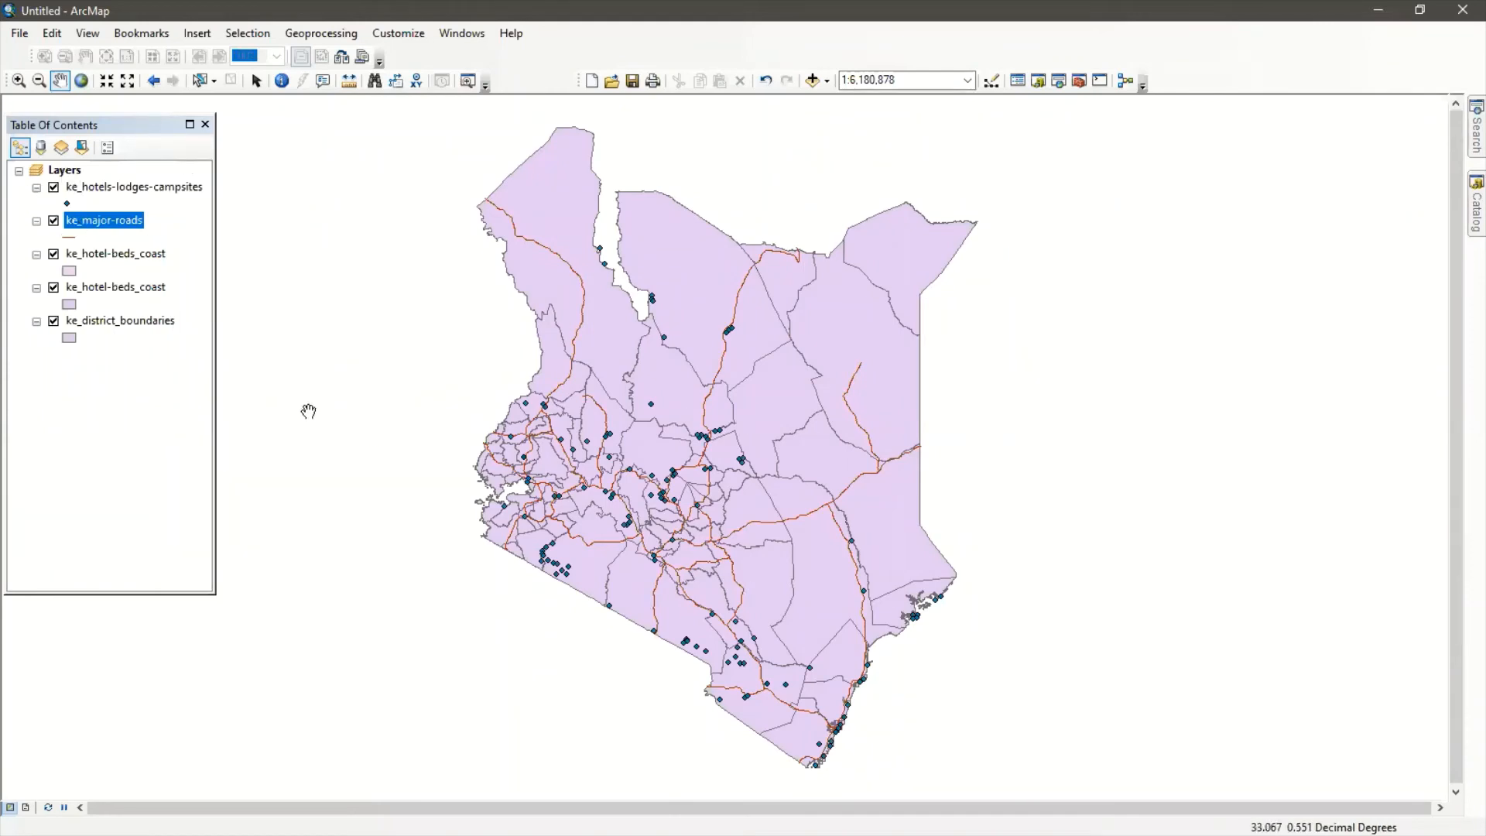
click(84, 189)
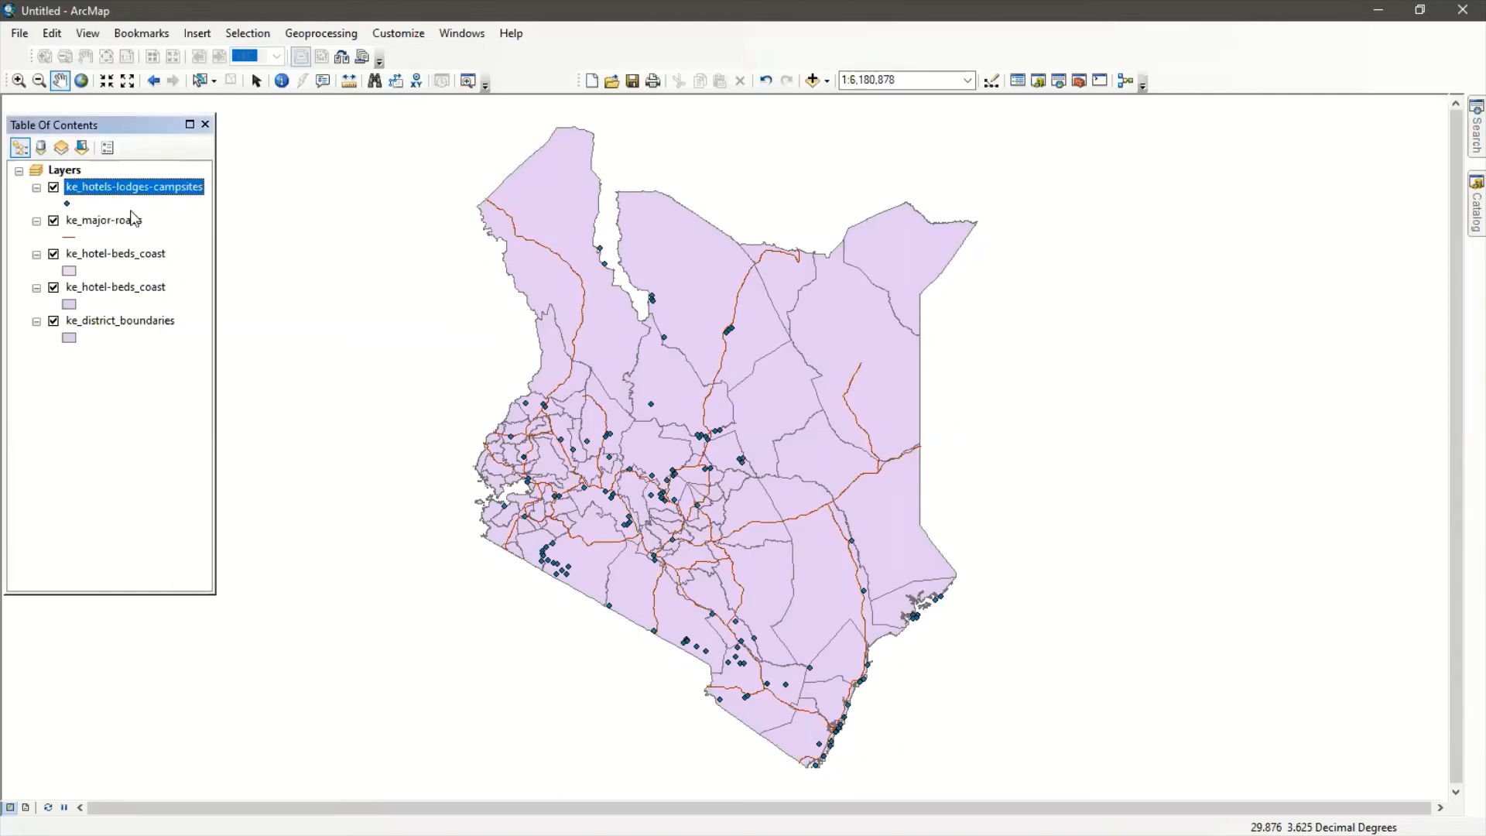
right_click(119, 190)
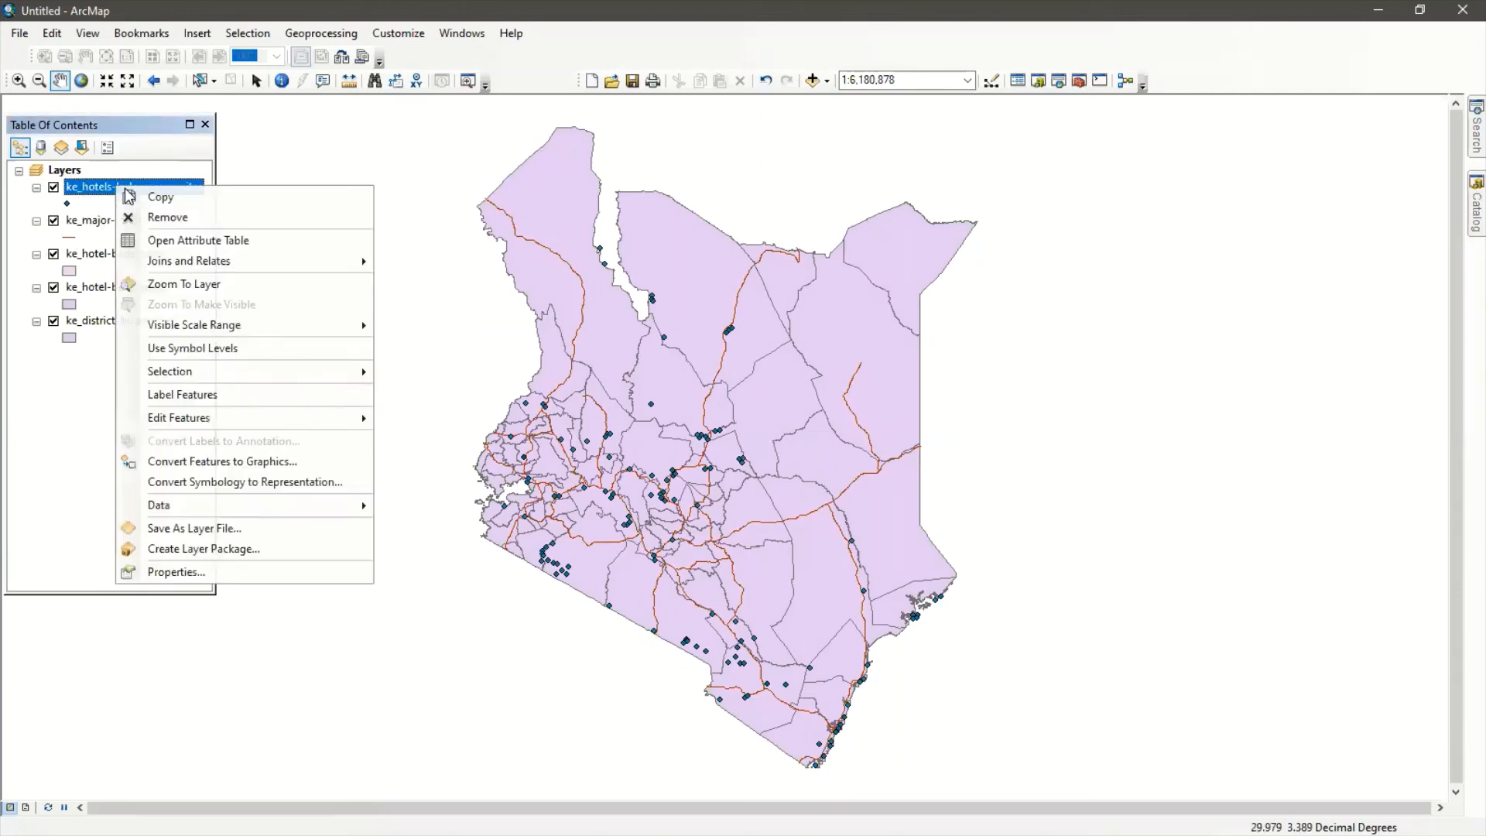
click(168, 242)
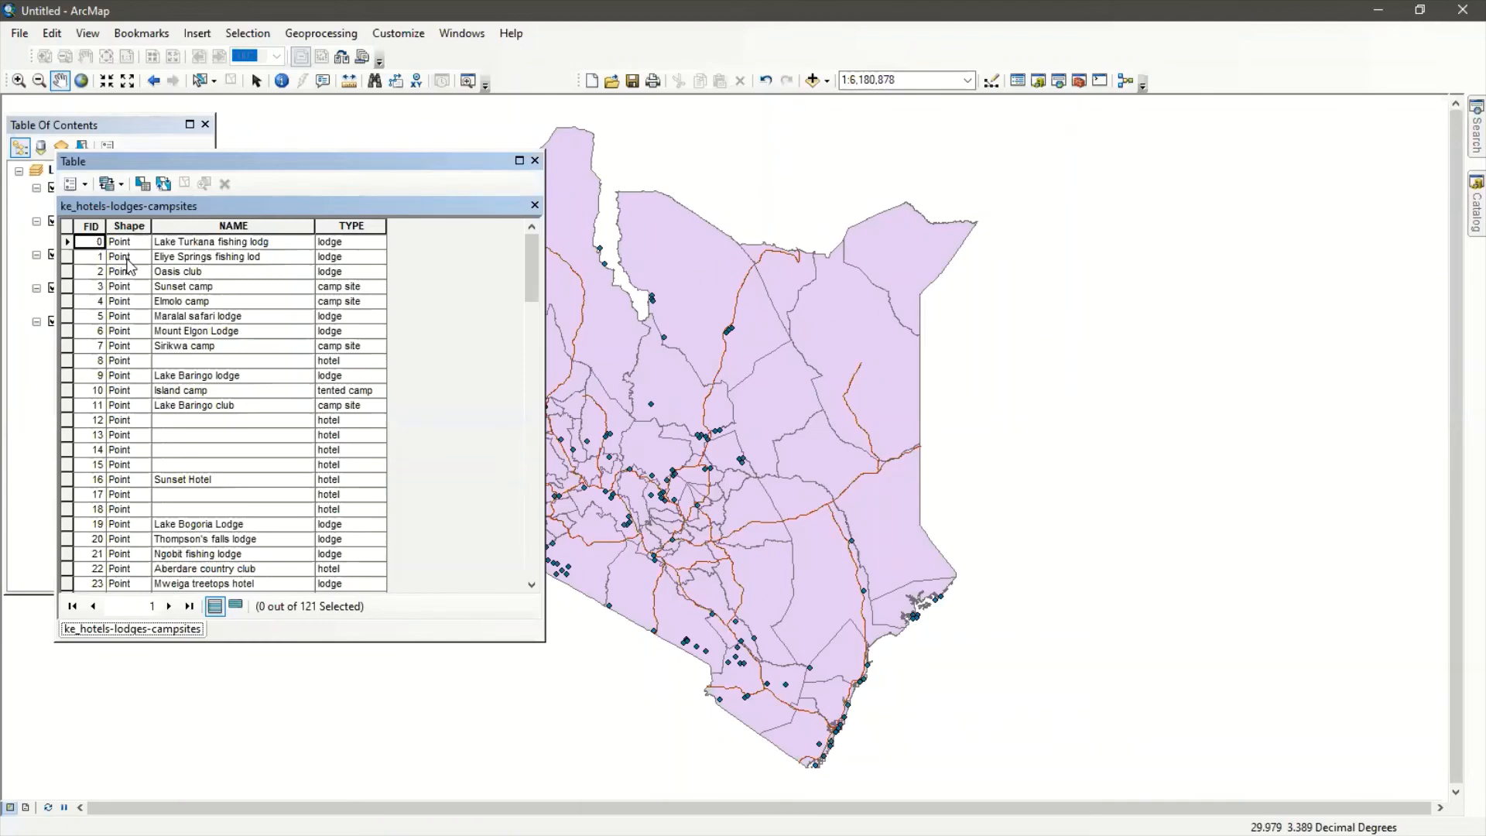
scroll(132, 440, down, 3)
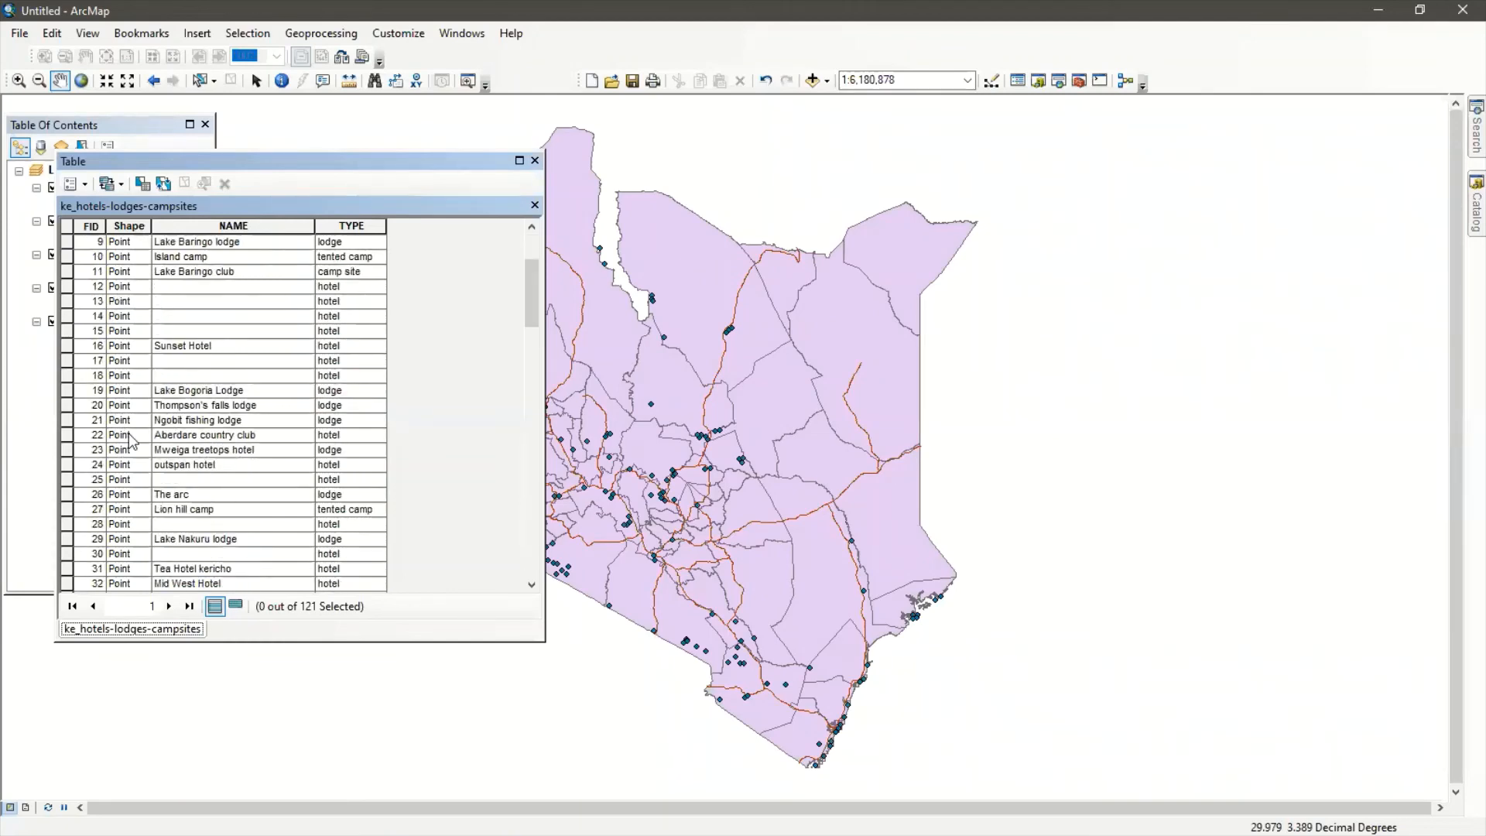
scroll(132, 440, down, 2)
scroll(133, 437, up, 5)
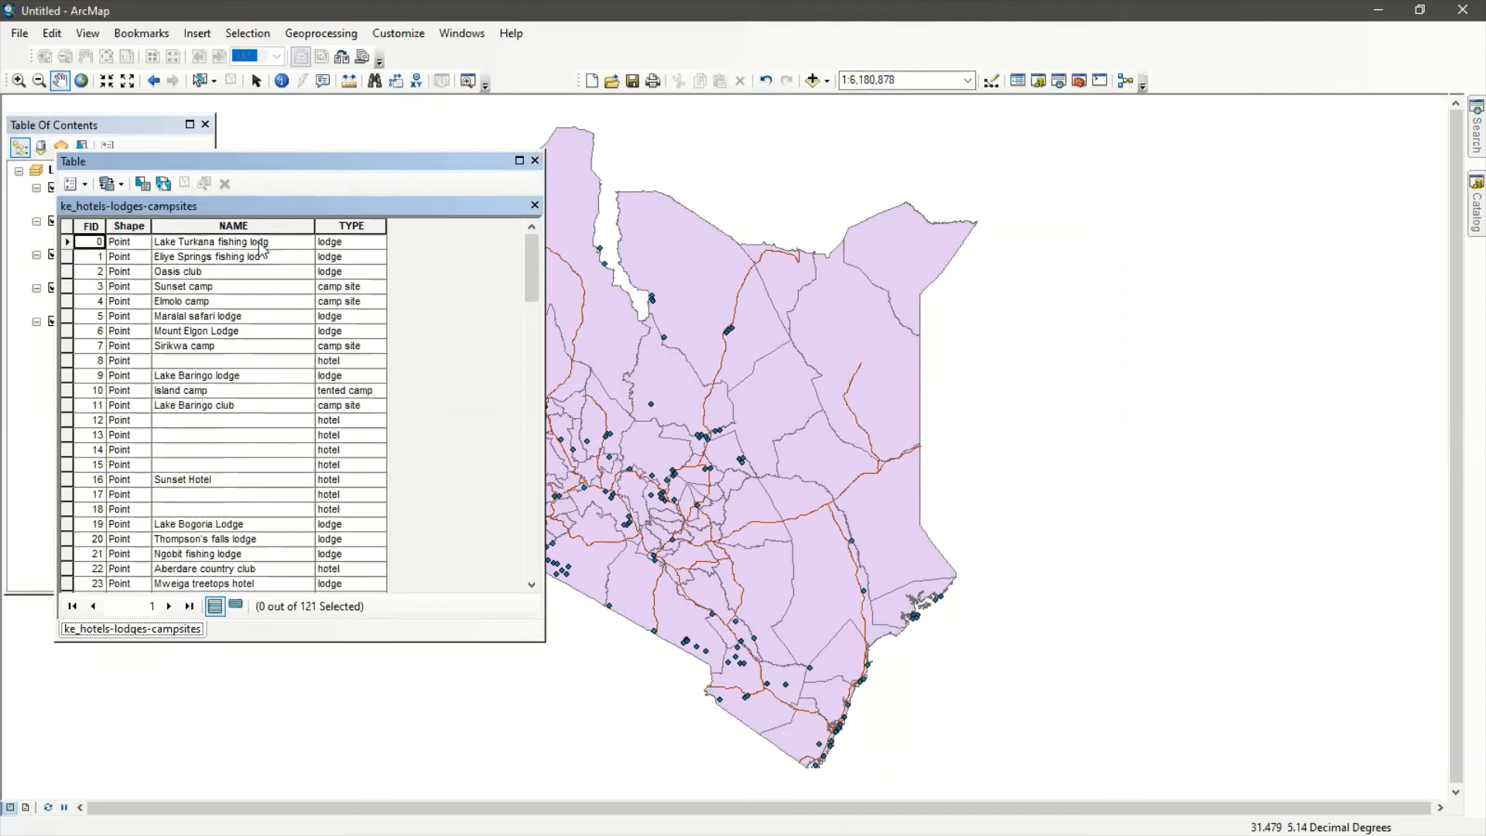
Select the Lake Turkana and Eliye Springs fishing lodge records in turn to locate their points, and move the table off the map
click(69, 242)
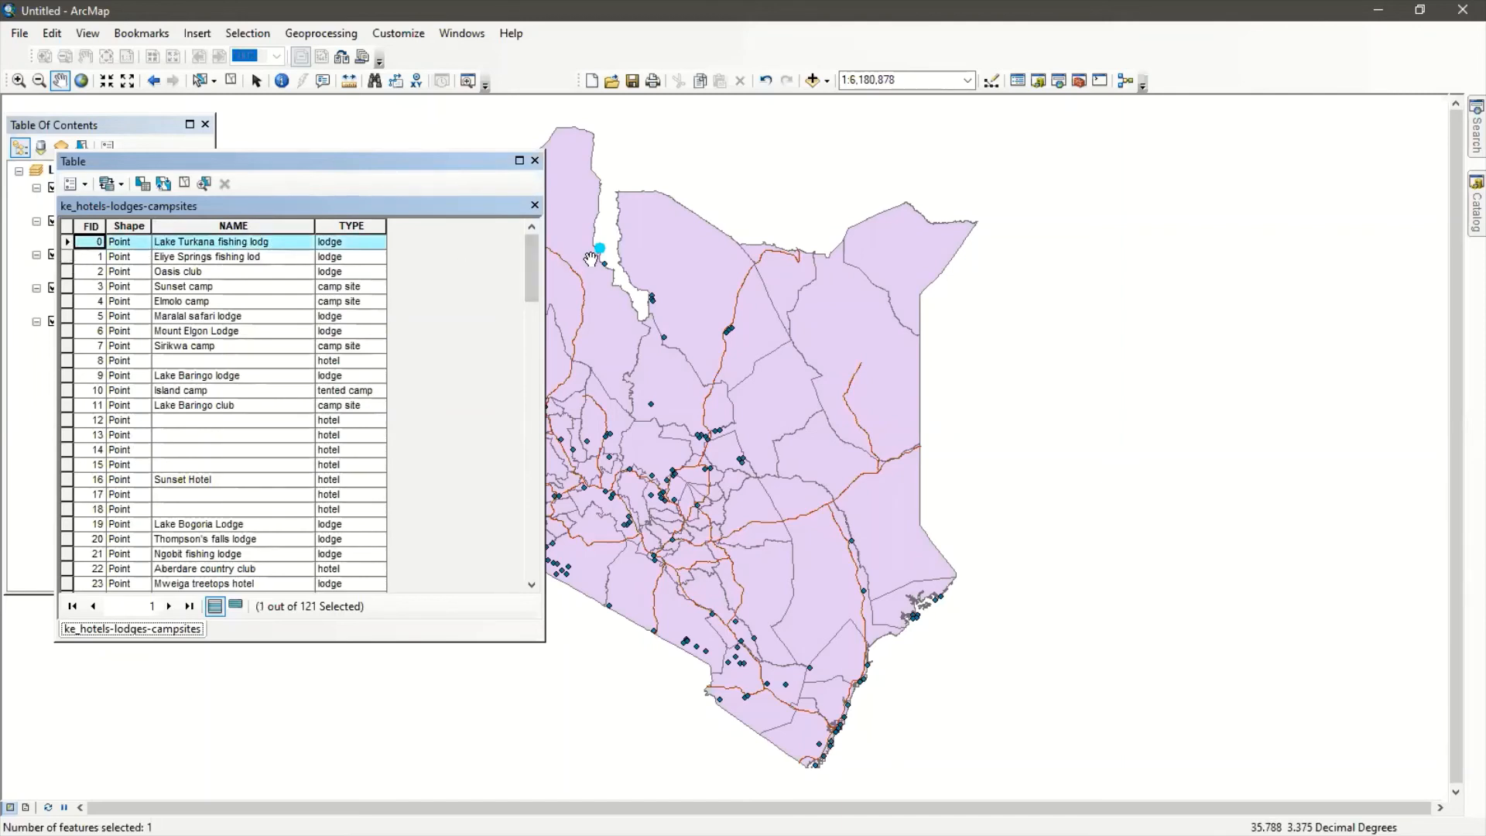
click(68, 257)
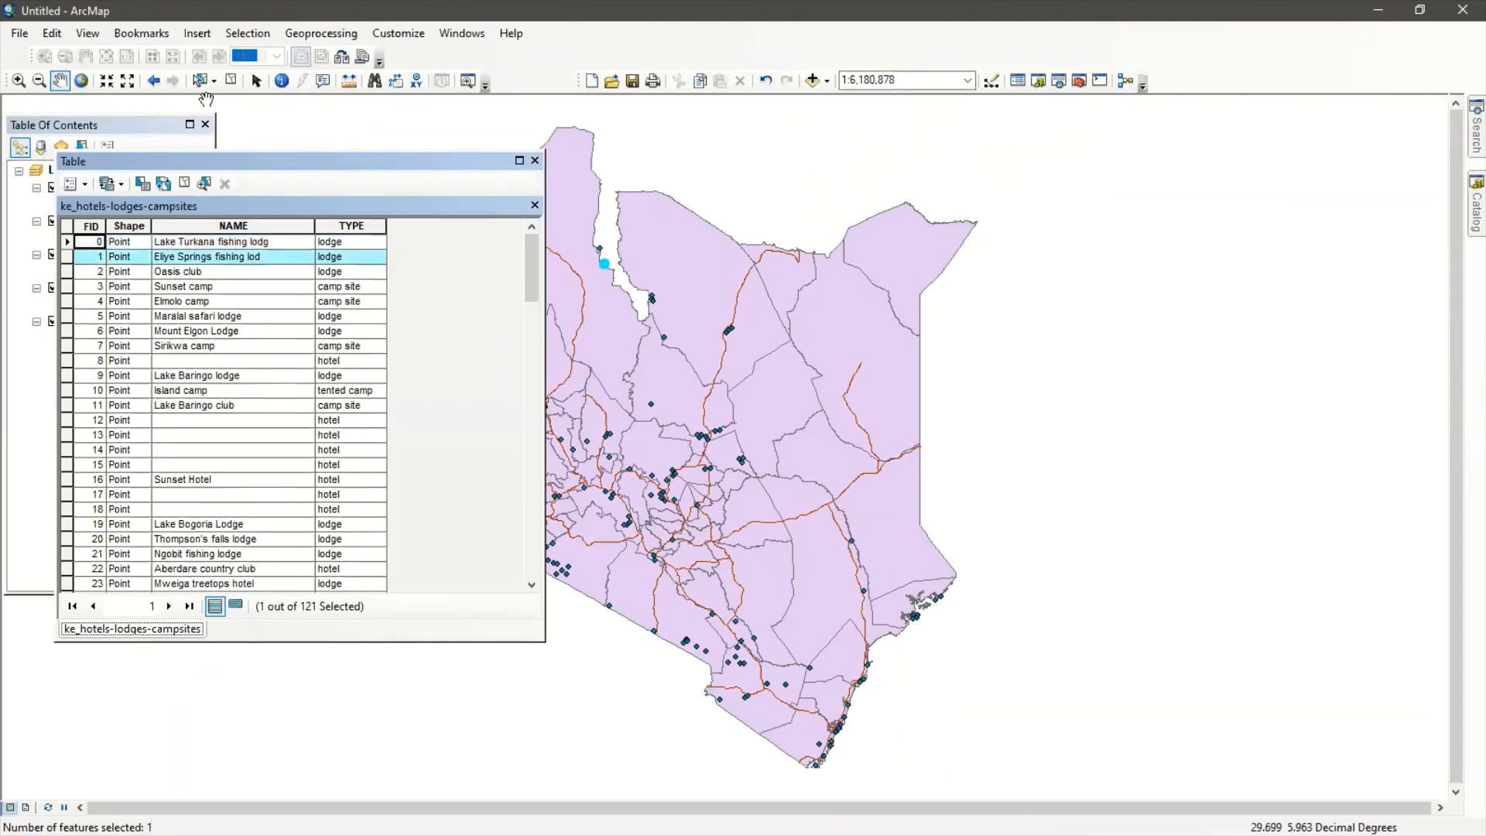
drag(315, 160, 202, 198)
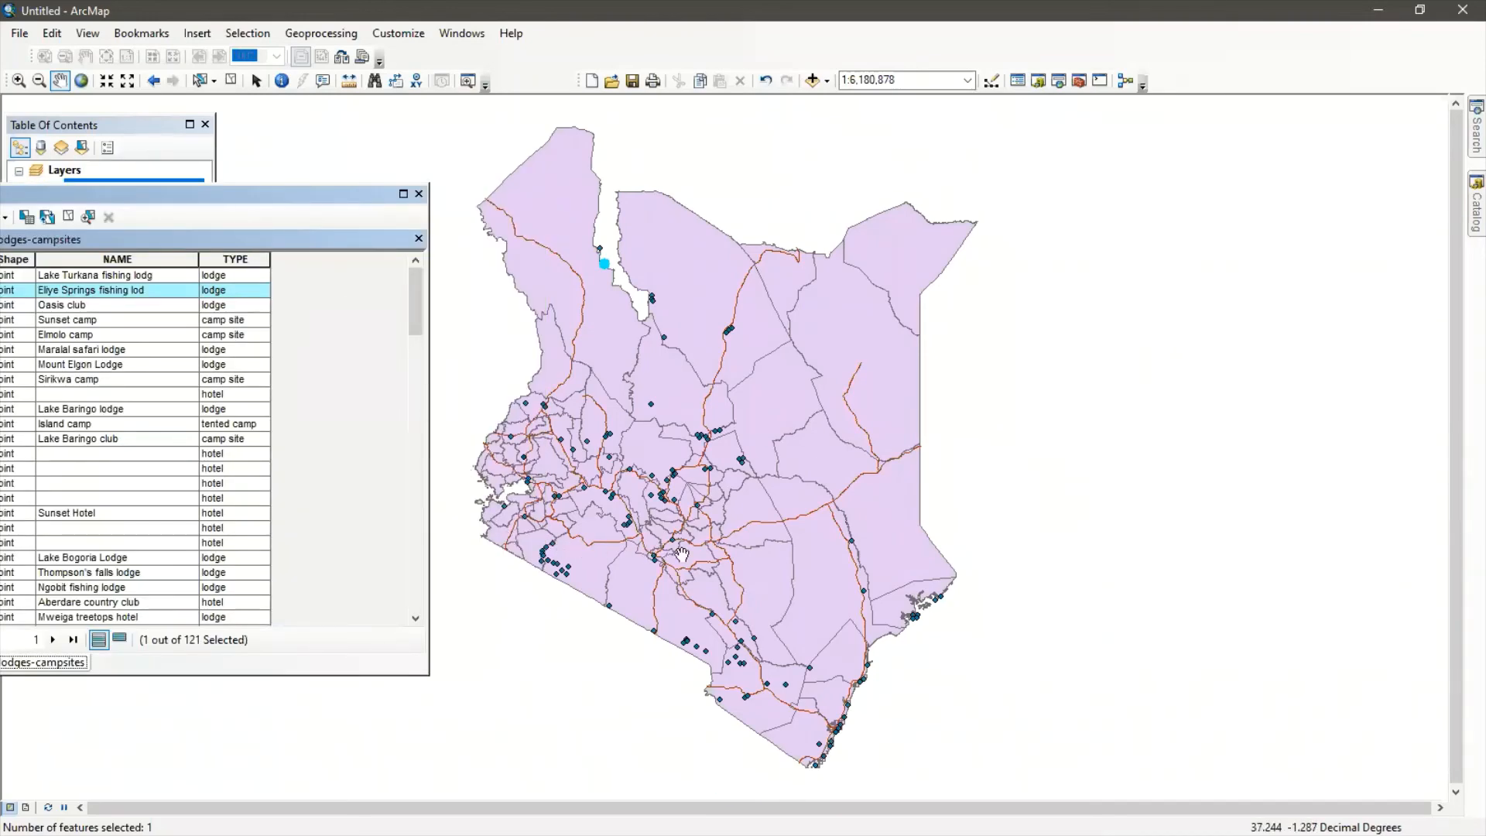
Examine the hotel, lodge and campsite points around western and central Kenya at scales from 1:4,000,000 to 1:1,000,000, ending at 1:3,000,000
scroll(681, 554, up, 2)
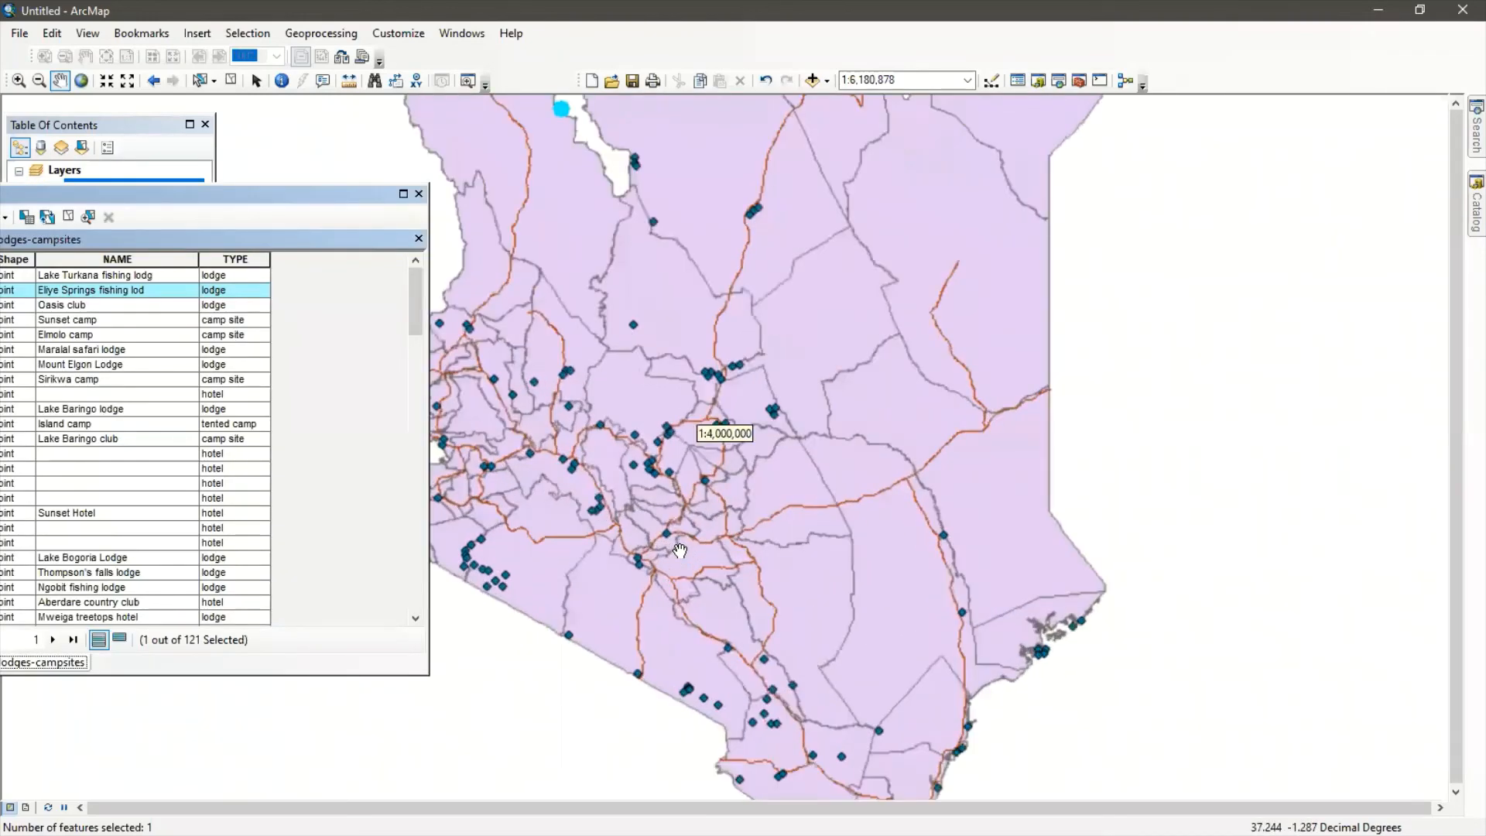
drag(184, 198, 240, 185)
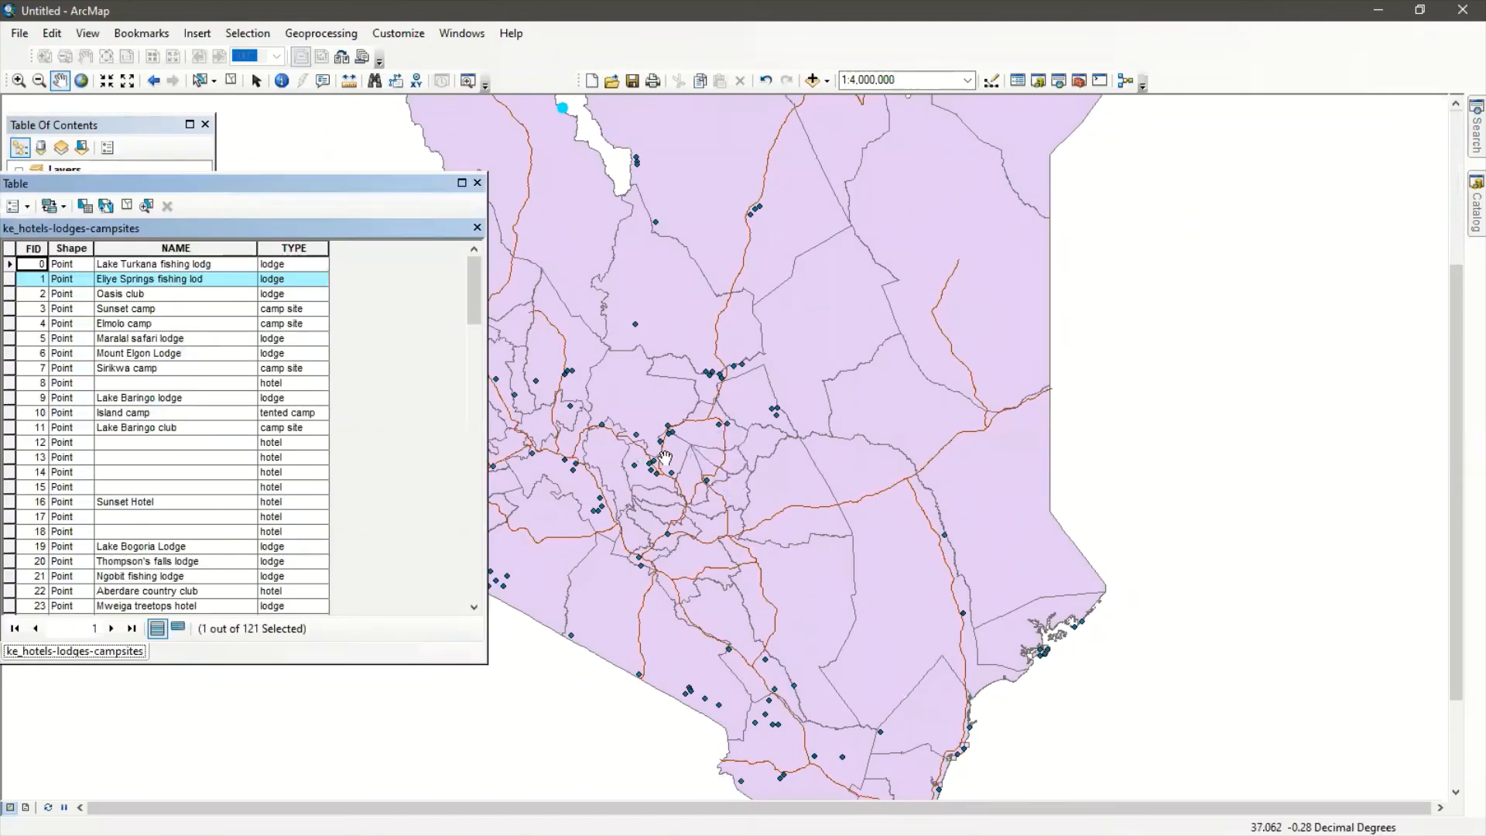
scroll(667, 458, up, 1)
scroll(671, 459, up, 1)
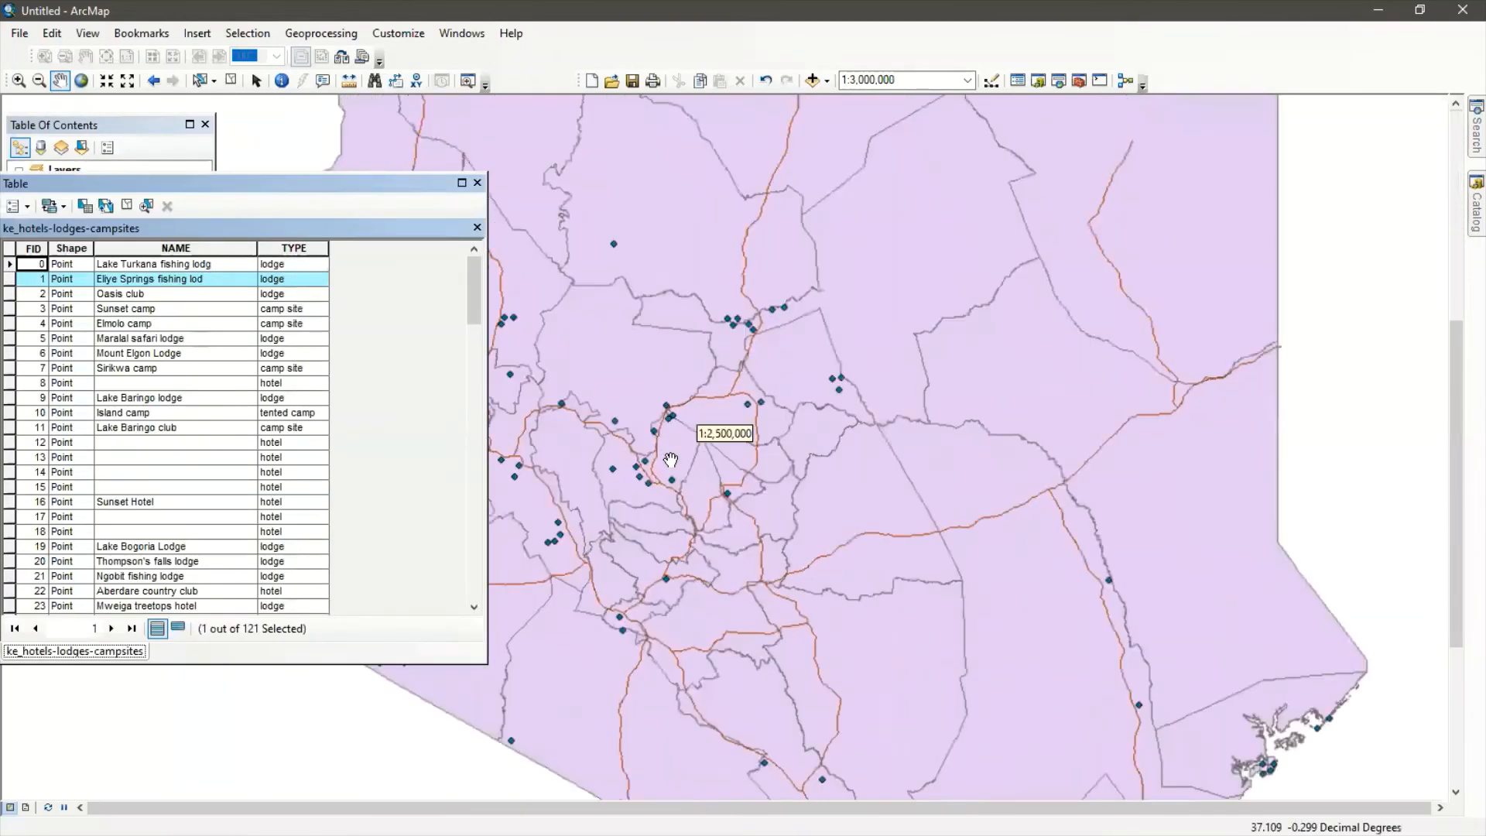
drag(631, 393, 1102, 306)
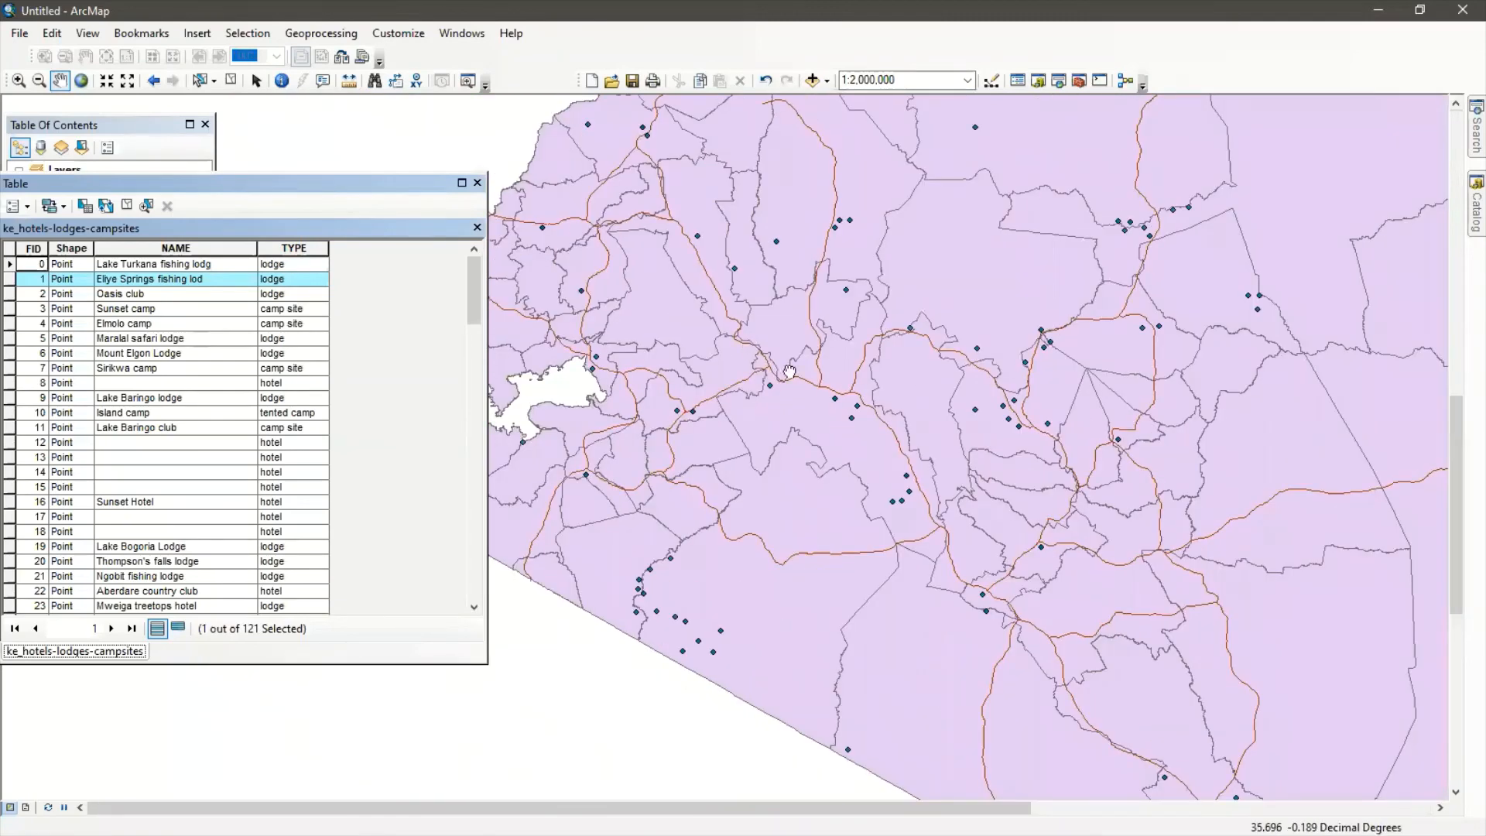
drag(789, 371, 922, 462)
drag(902, 346, 649, 511)
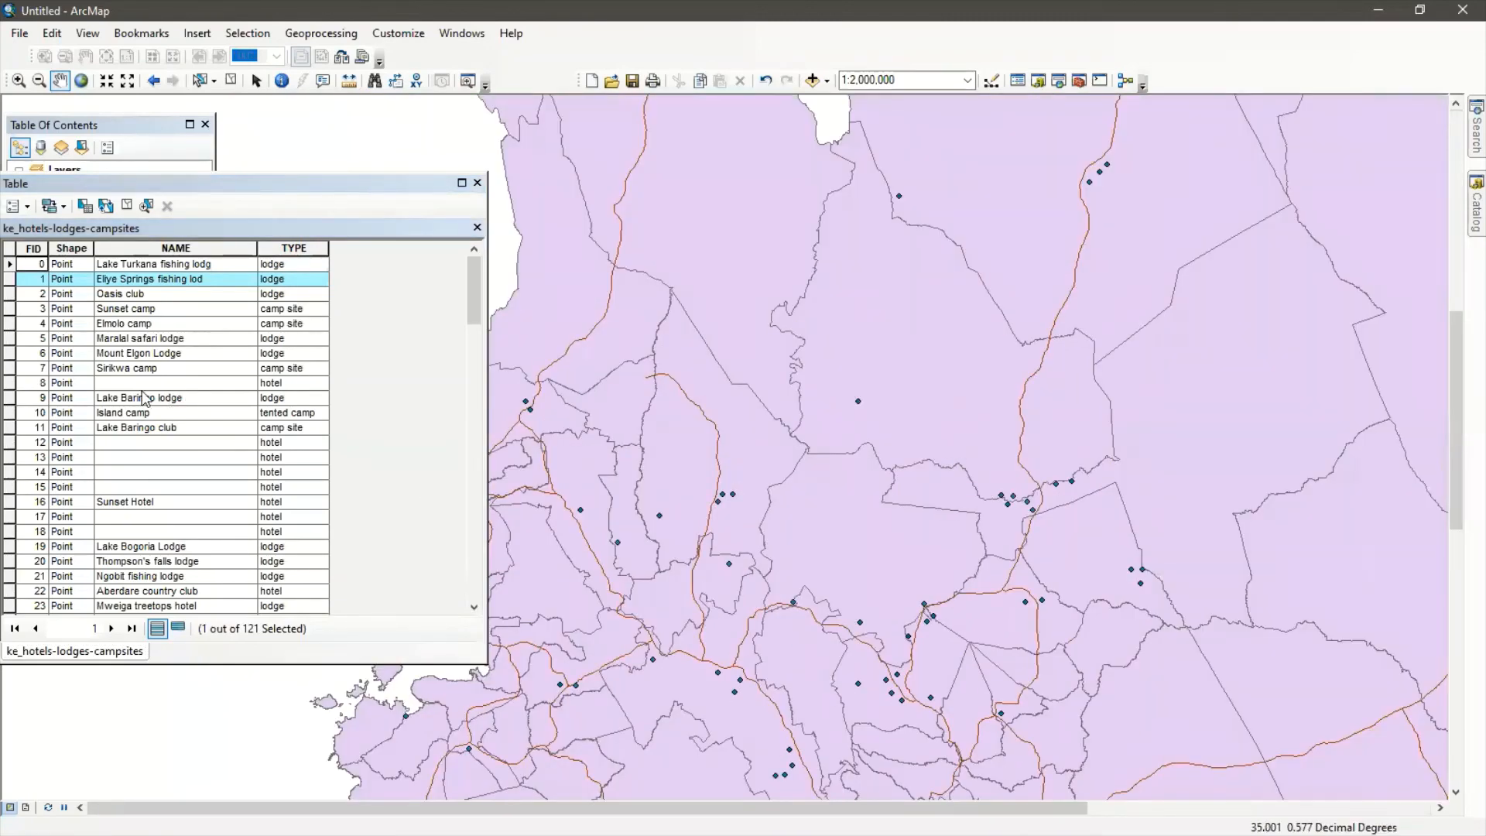
scroll(761, 401, up, 1)
scroll(786, 402, up, 1)
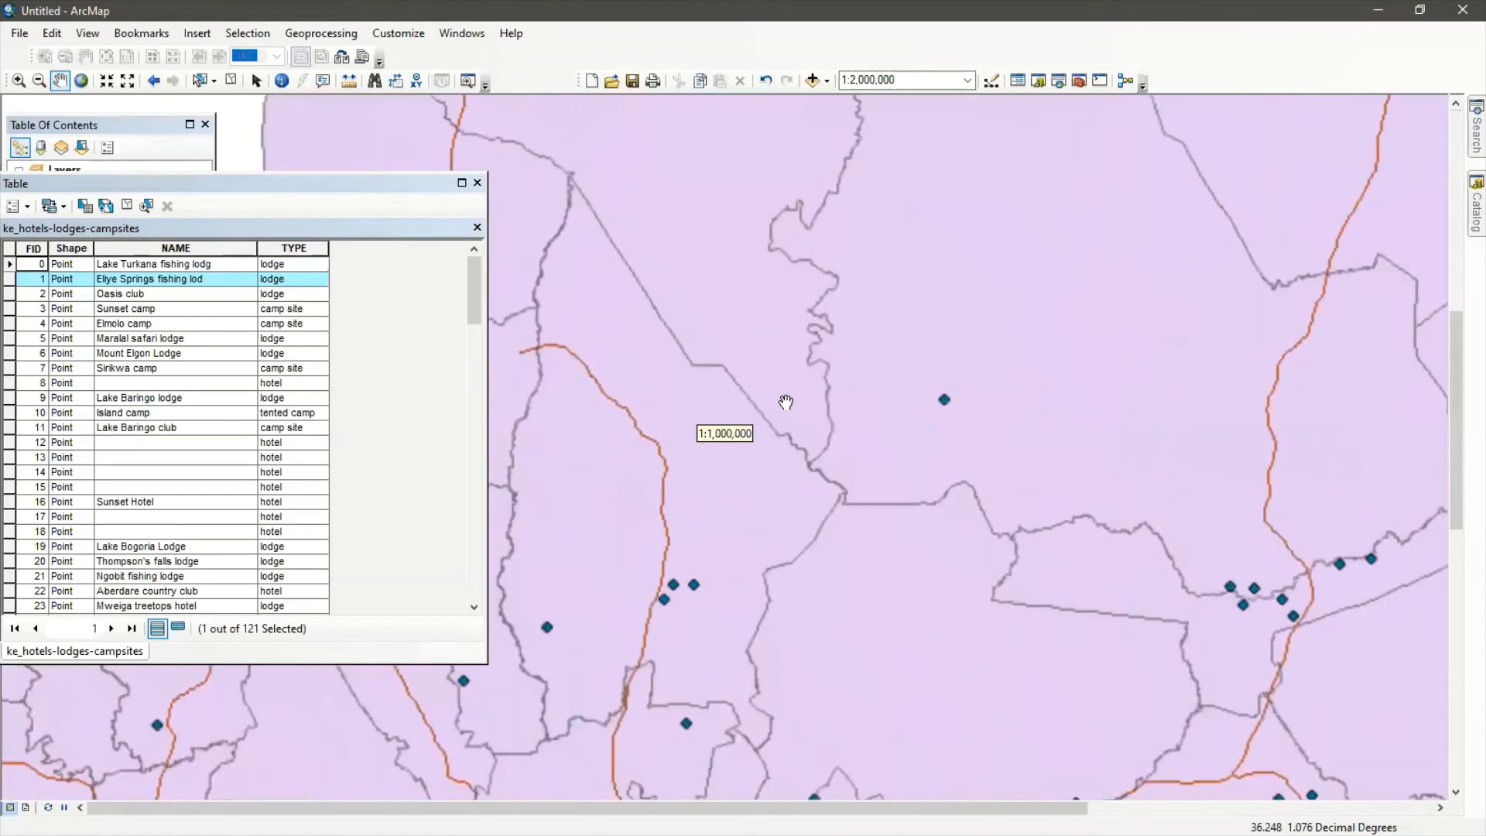
scroll(785, 402, down, 2)
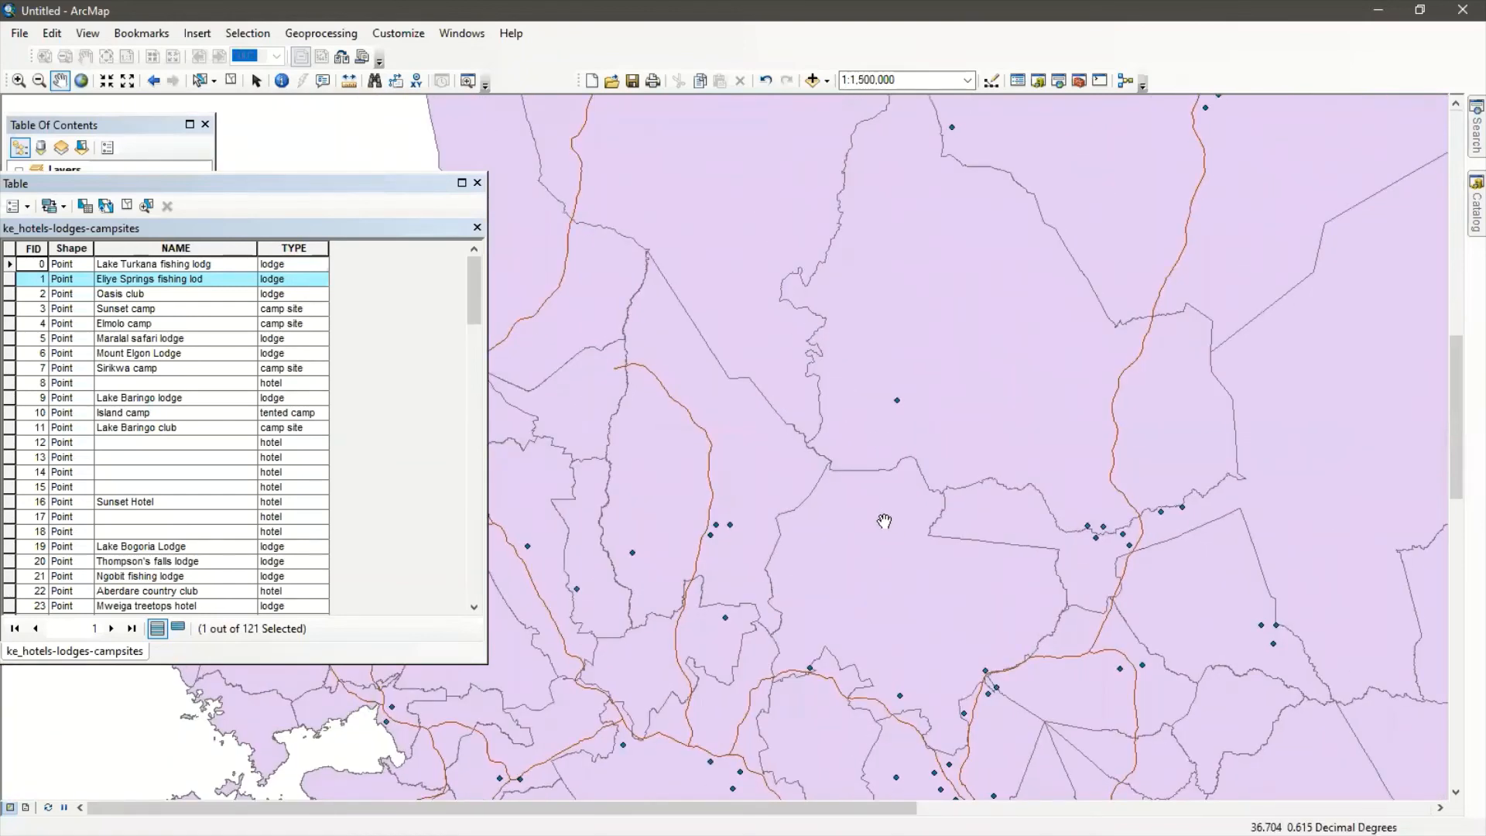
scroll(882, 522, down, 1)
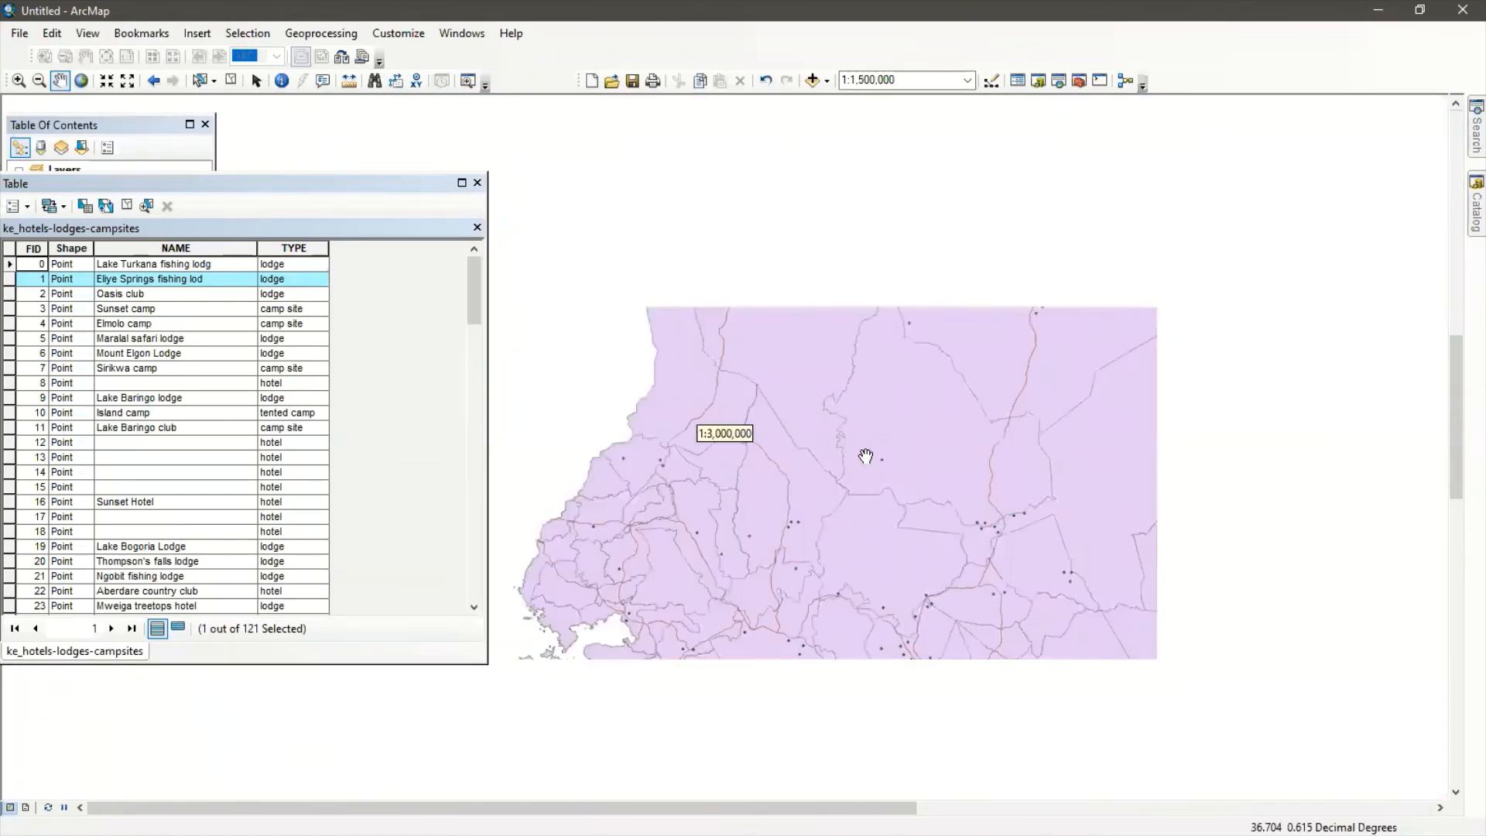
scroll(866, 448, down, 1)
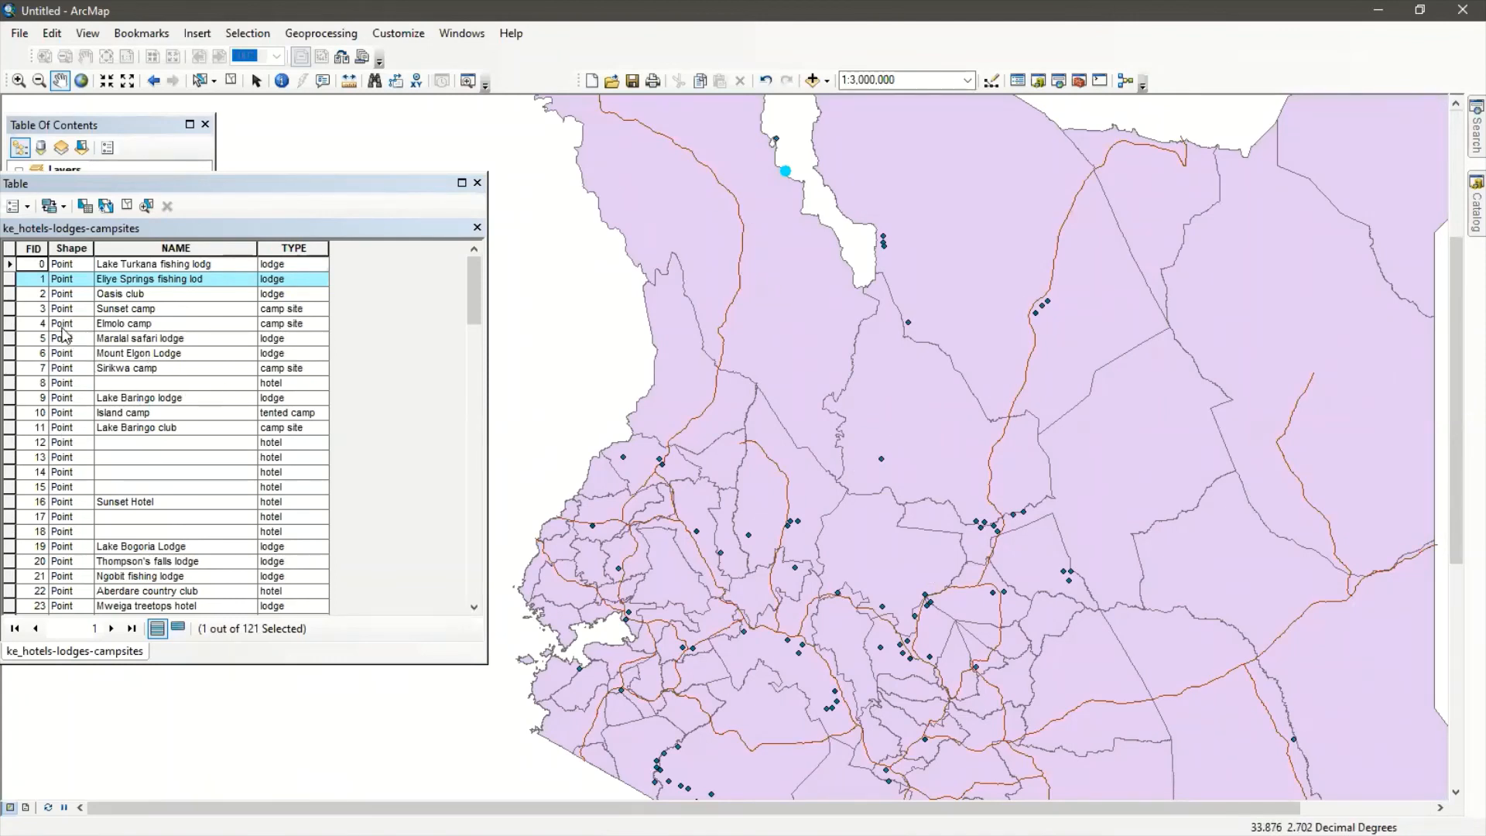
Highlight the FID 0 and FID 1 lodge records one after the other, and move the table window clear of the layer list
click(8, 265)
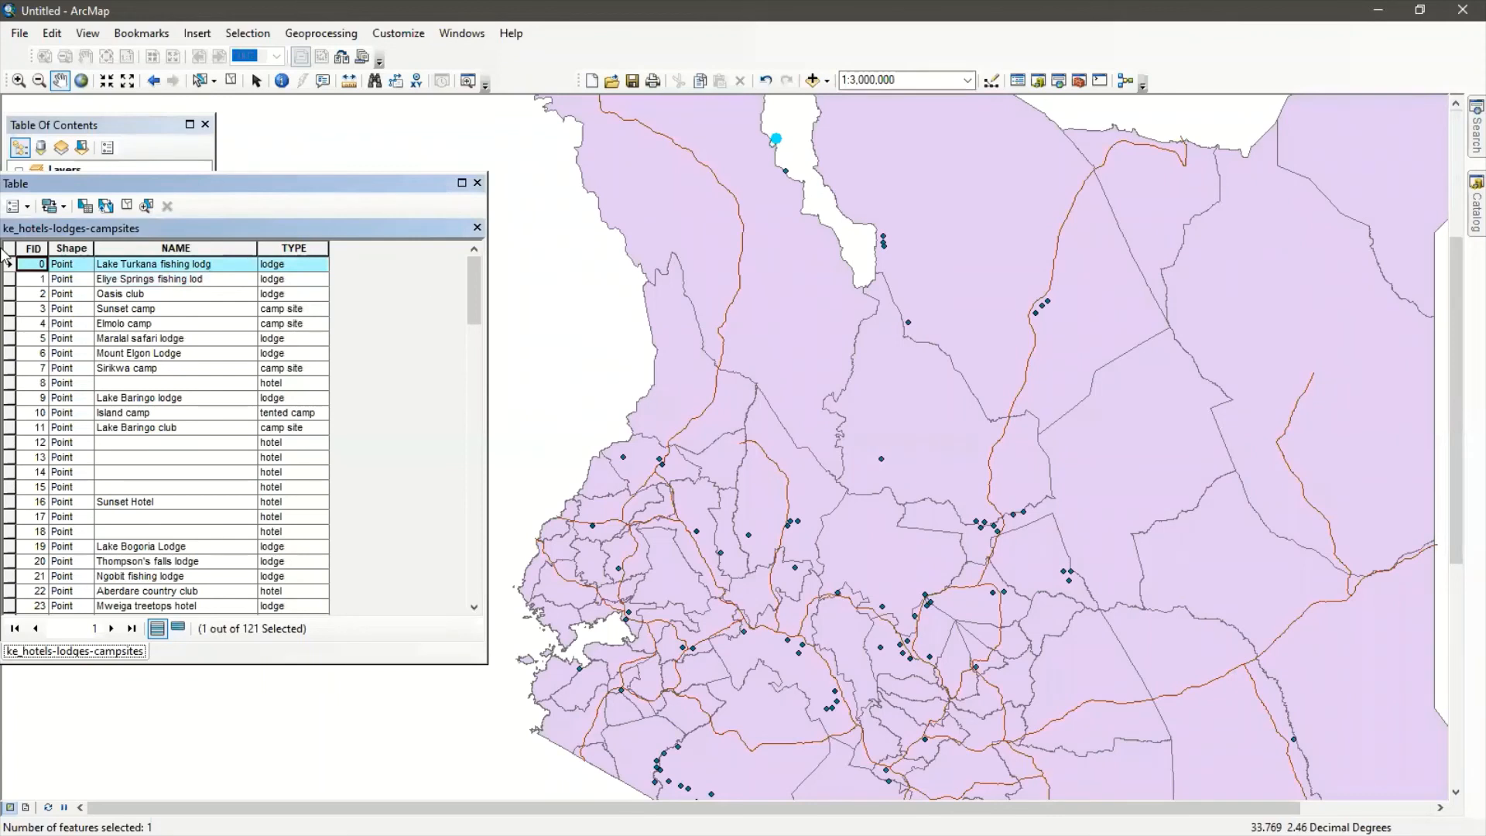
click(9, 279)
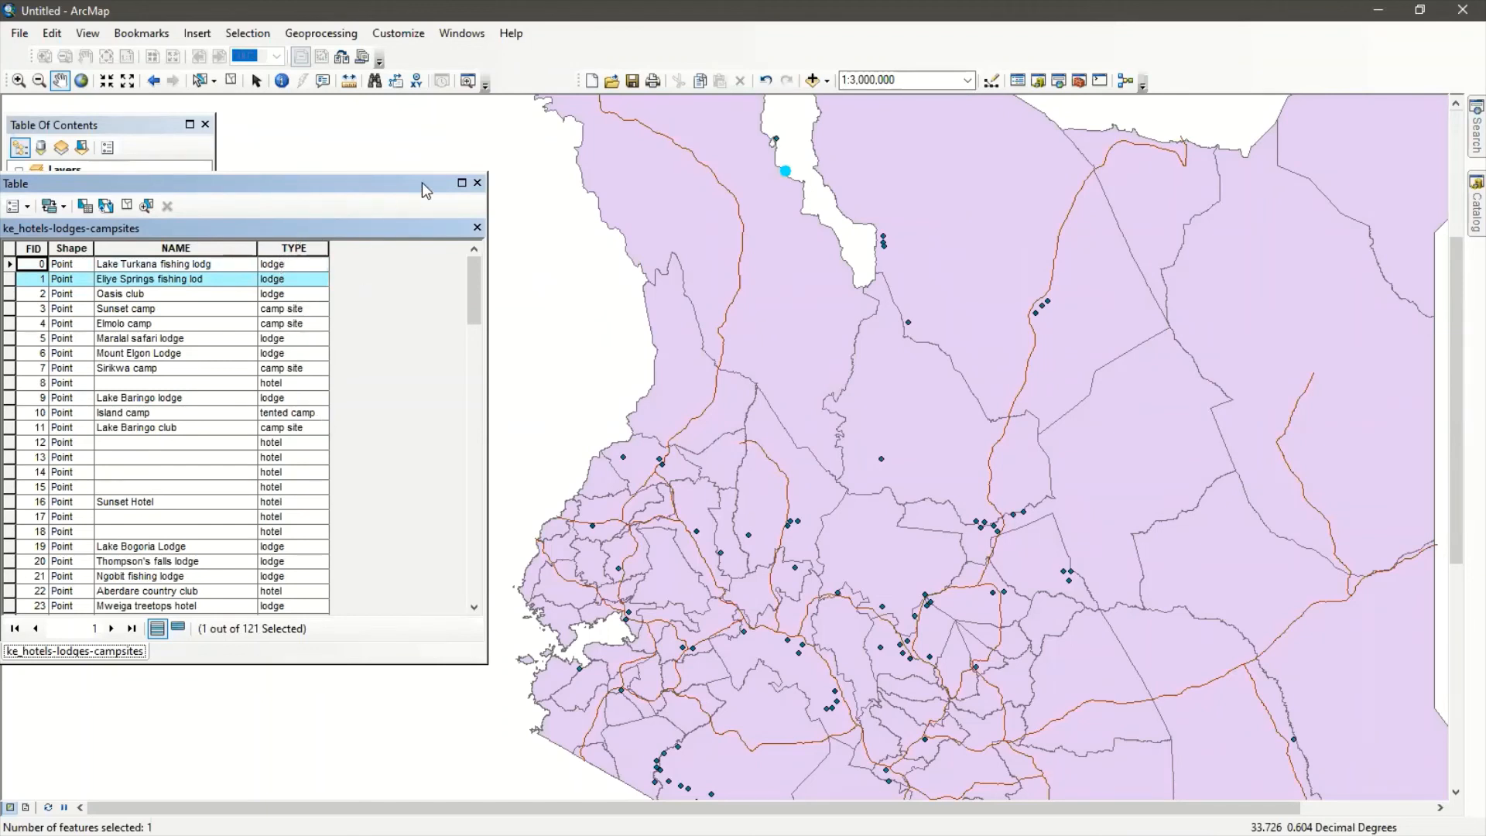
drag(393, 186, 616, 166)
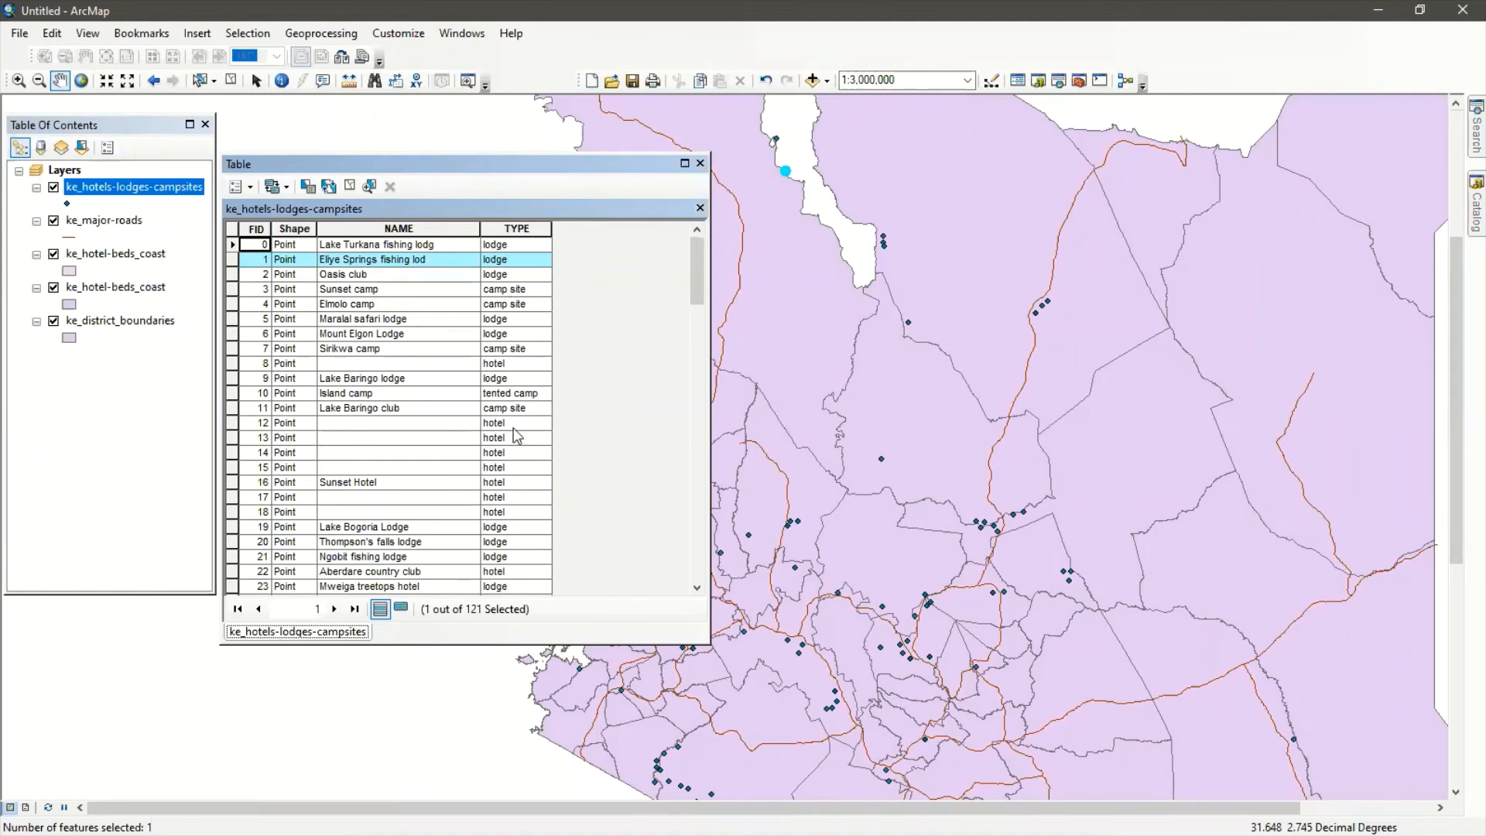
Sort the hotels, lodges and campsites table by TYPE in ascending order and look through the grouped records
double_click(517, 229)
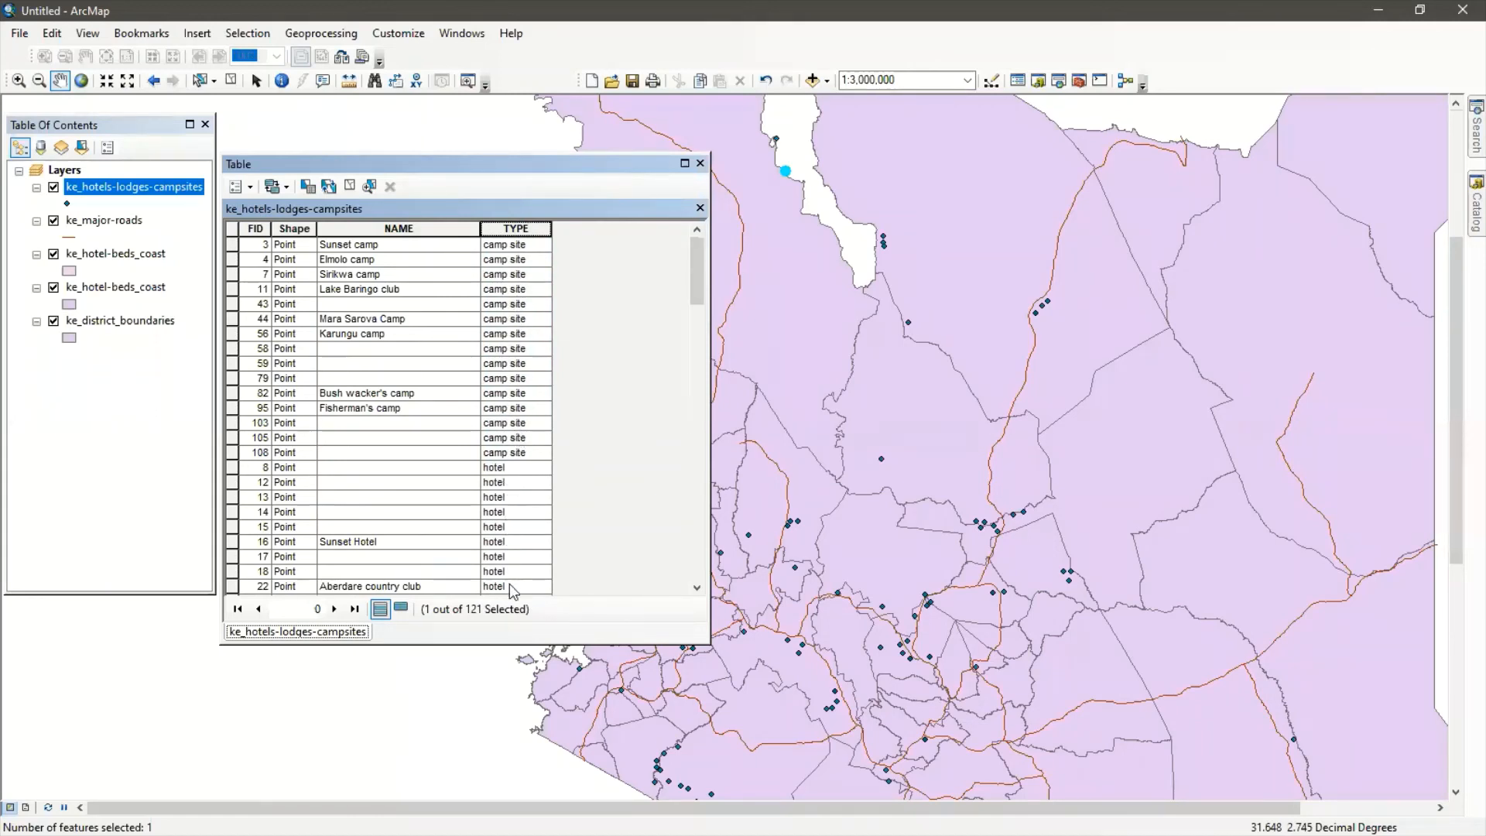
scroll(514, 456, down, 7)
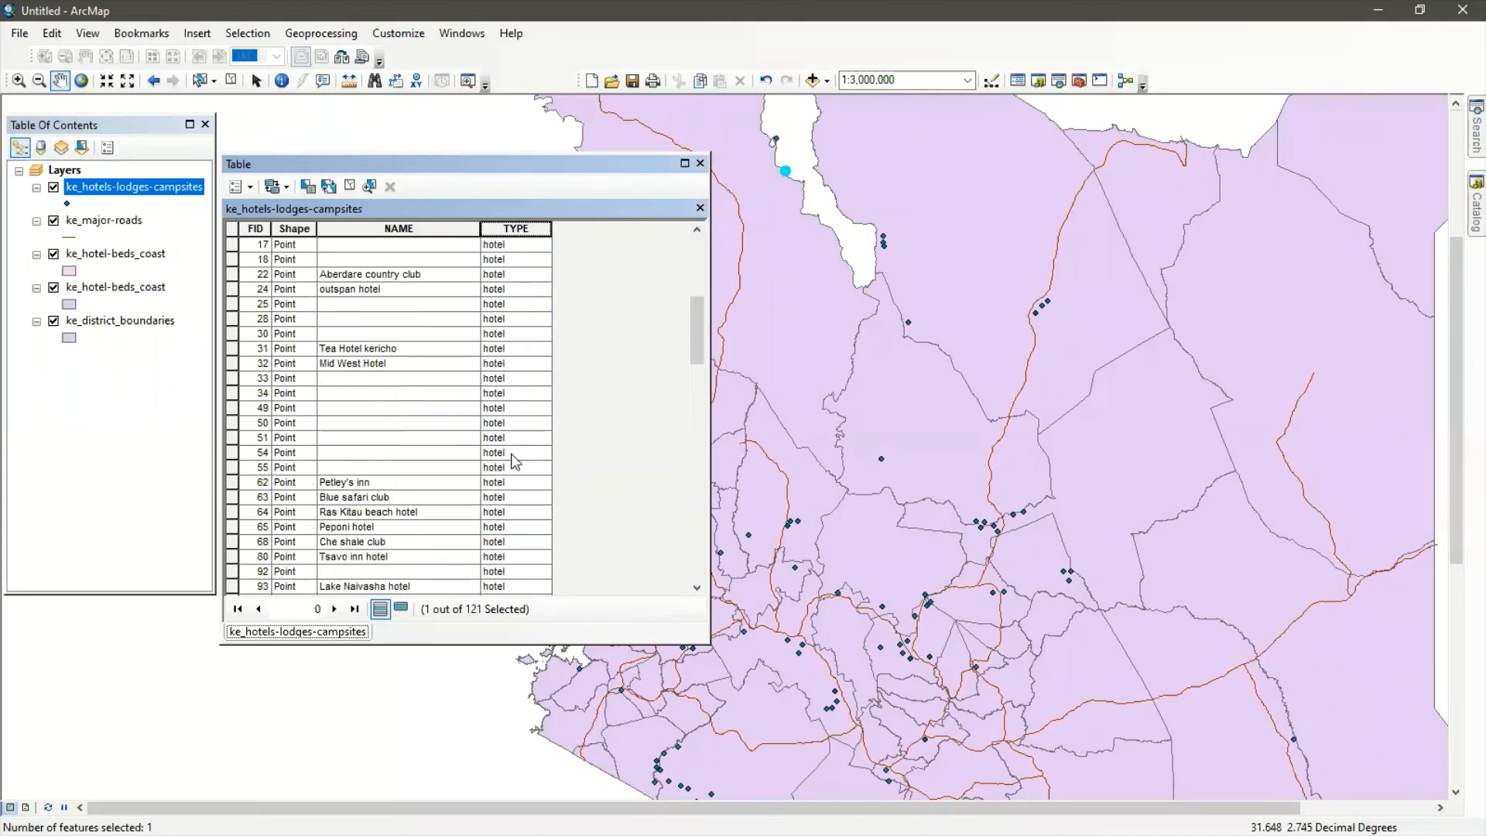
scroll(514, 461, down, 4)
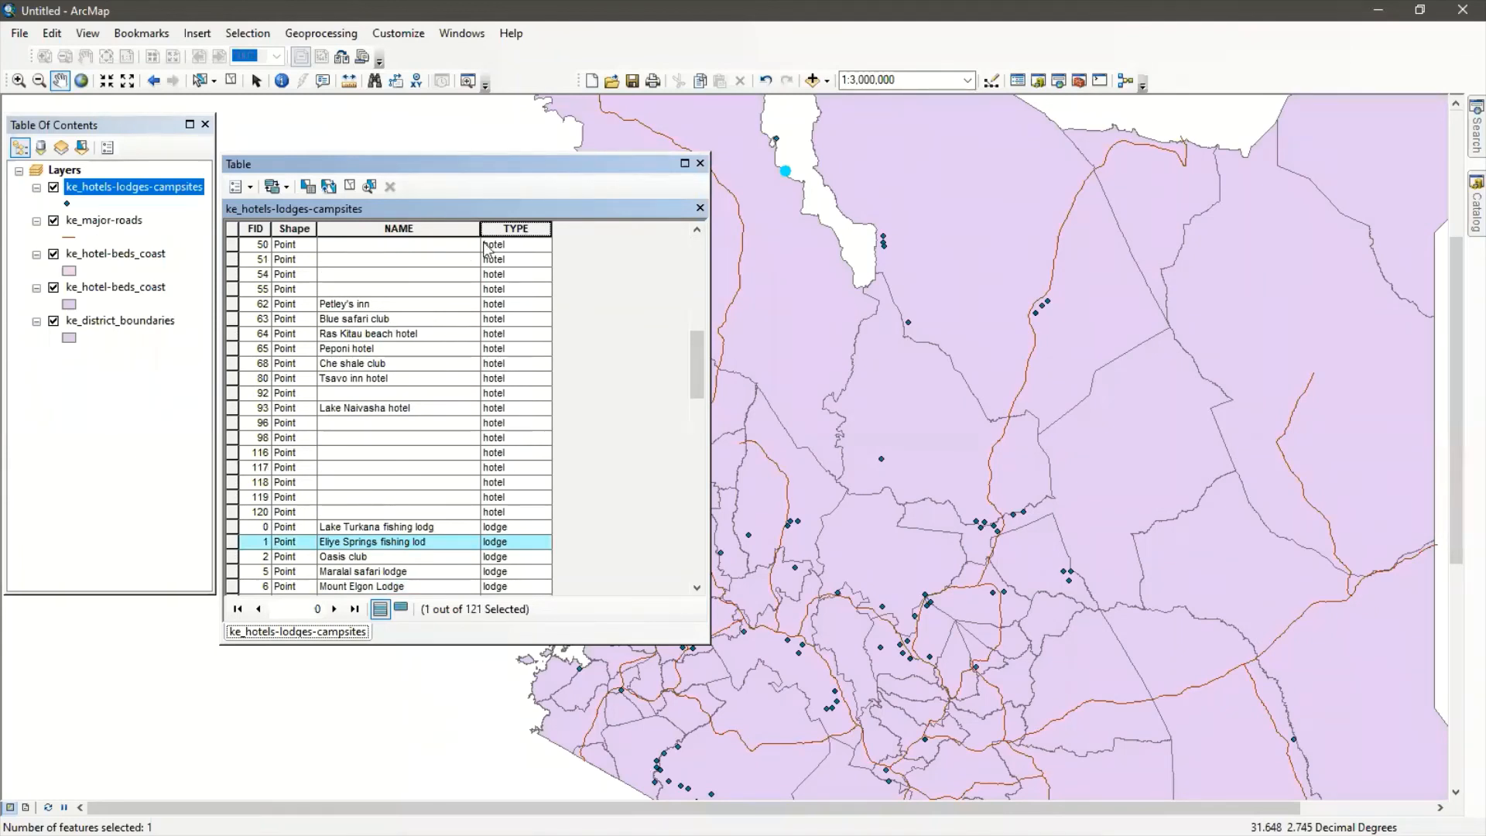
Sort the hotels, lodges and campsites table alphabetically by NAME and browse down through the named records
double_click(400, 226)
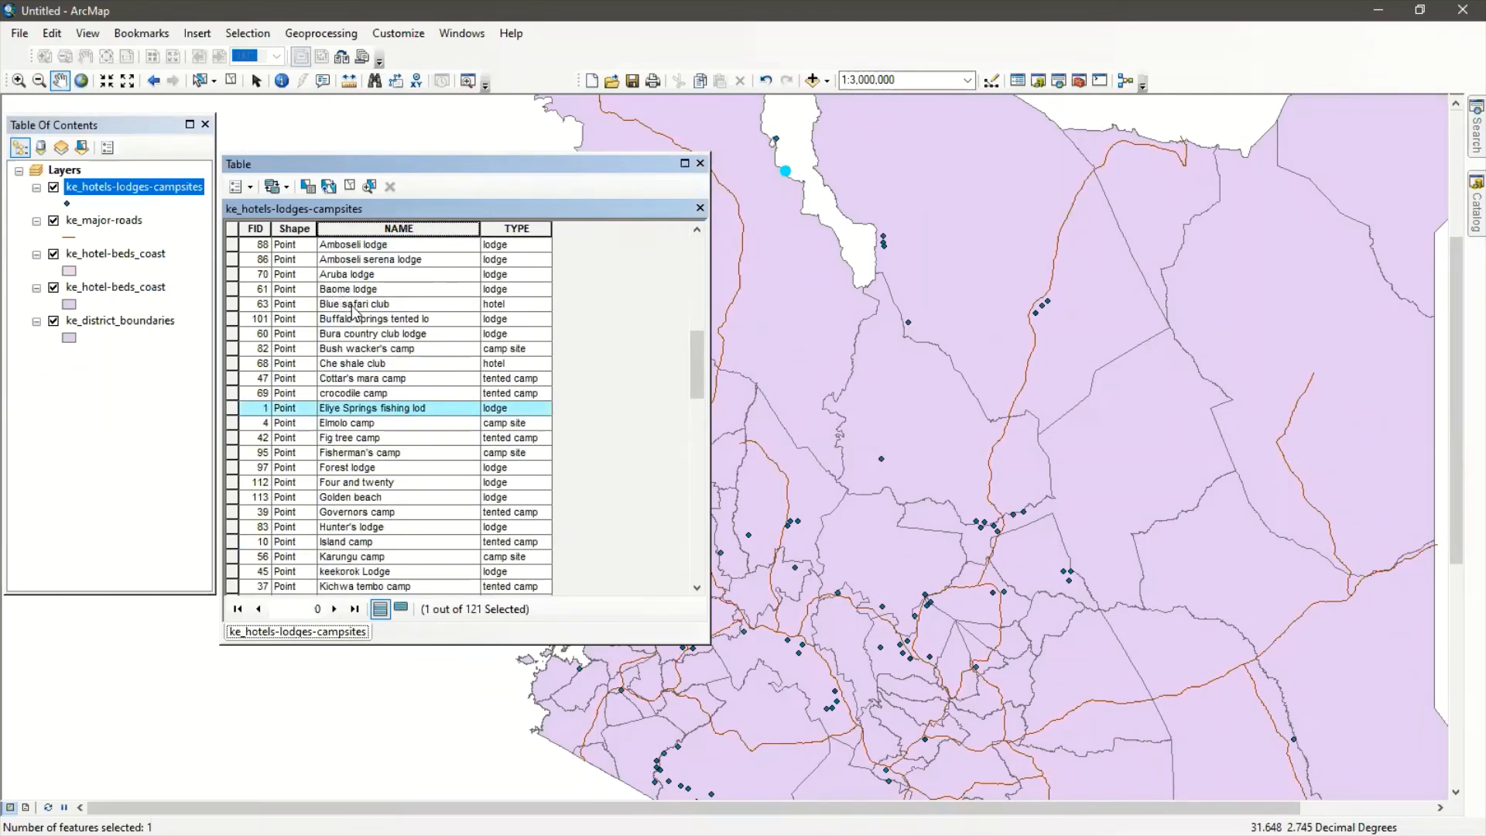
scroll(355, 311, down, 7)
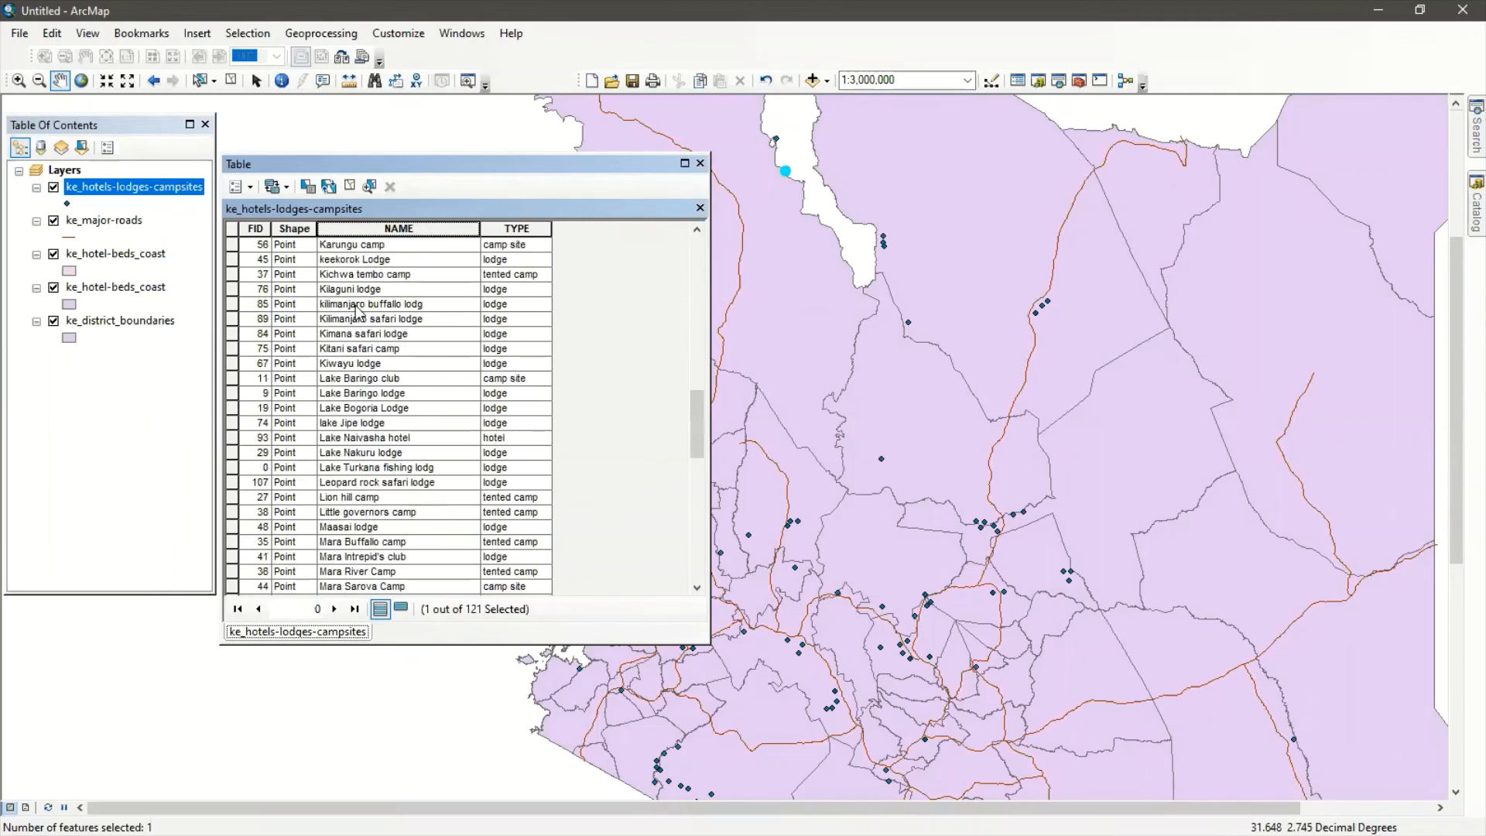
scroll(356, 311, down, 6)
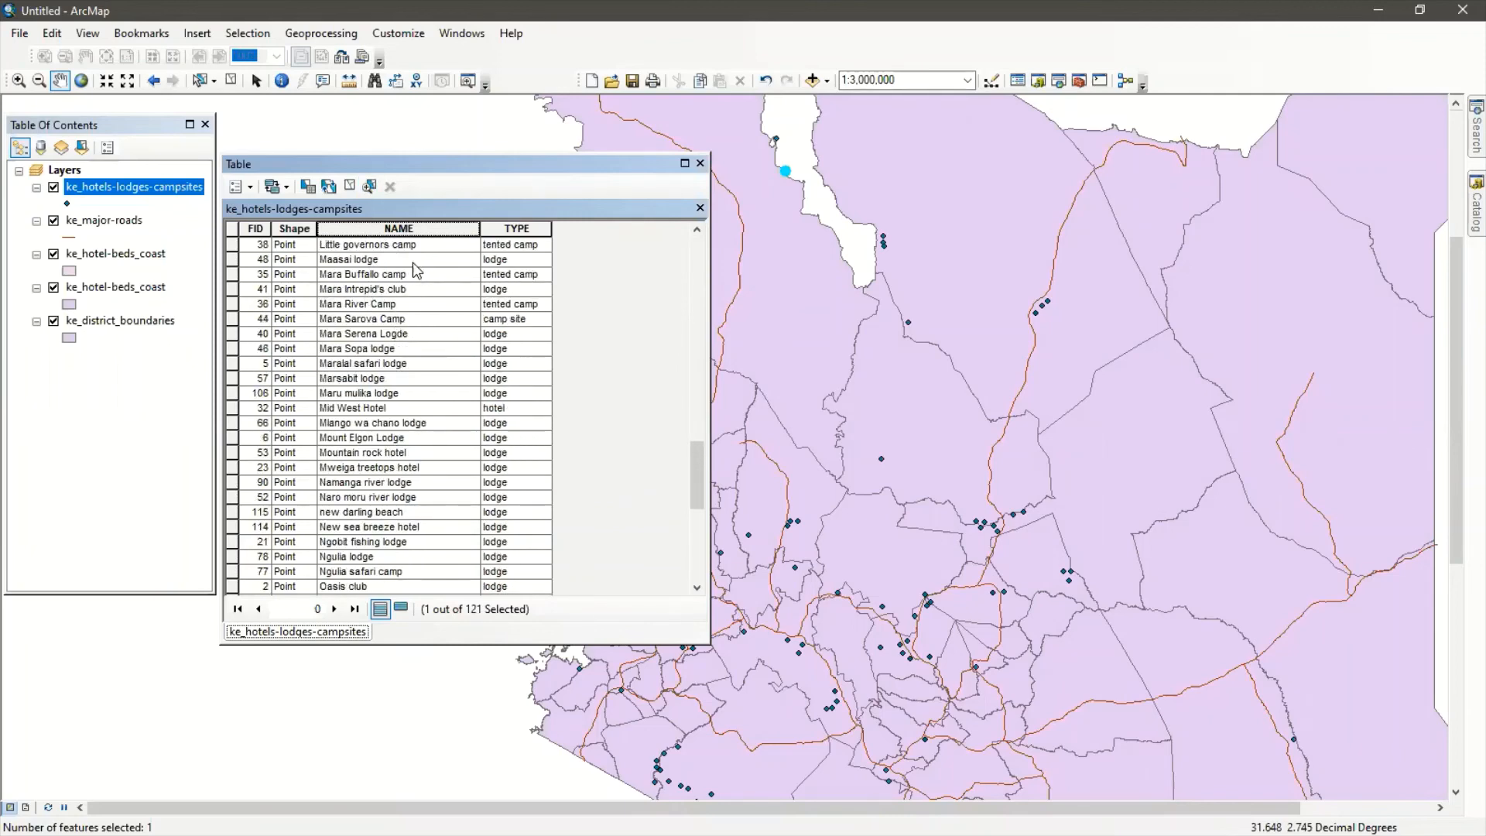
Browse the remaining name-sorted records of the hotels, lodges and campsites table, and close the table
scroll(418, 393, down, 3)
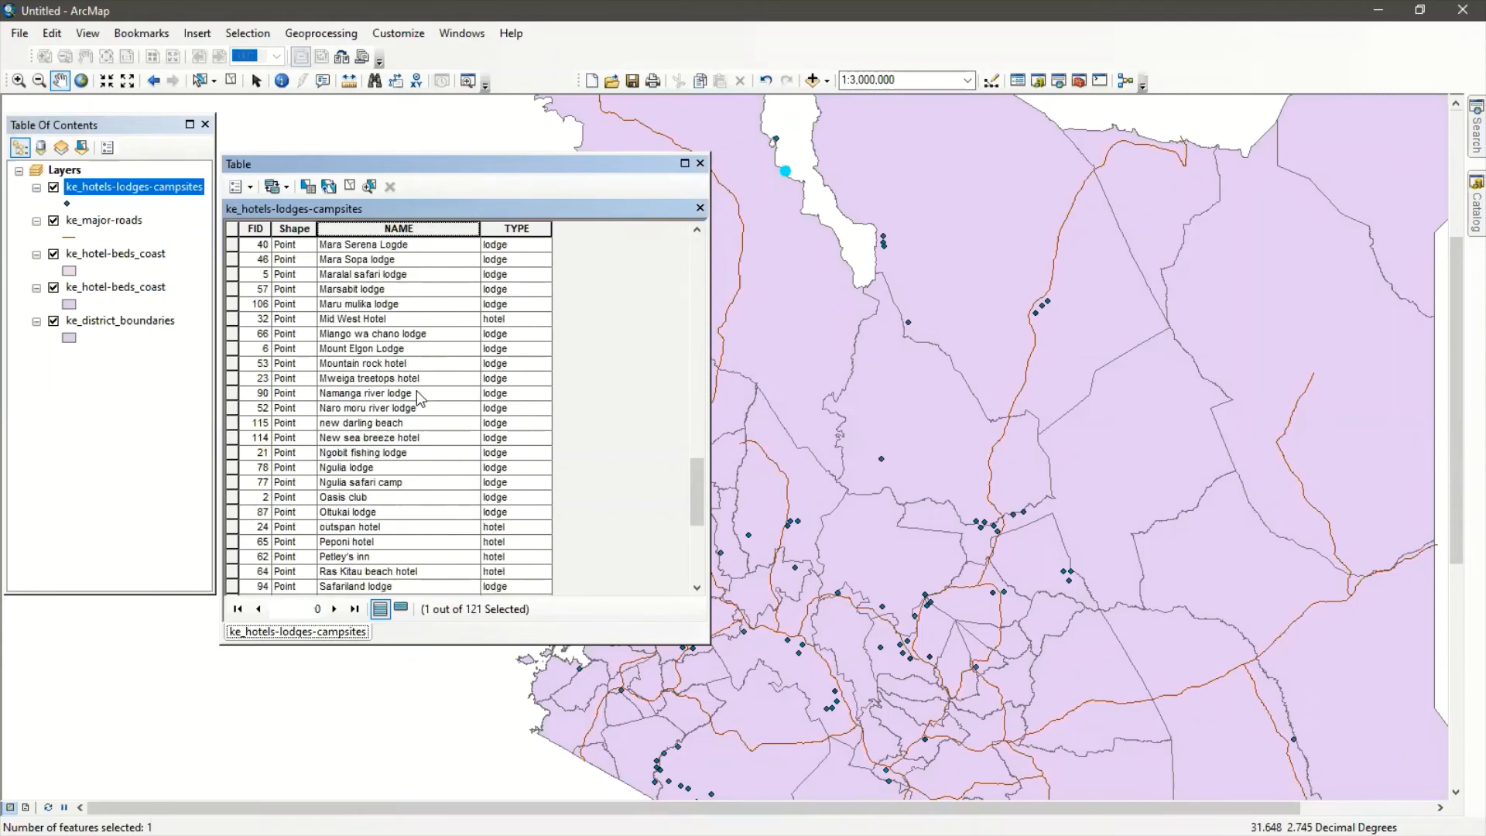
scroll(422, 397, down, 4)
scroll(422, 397, up, 6)
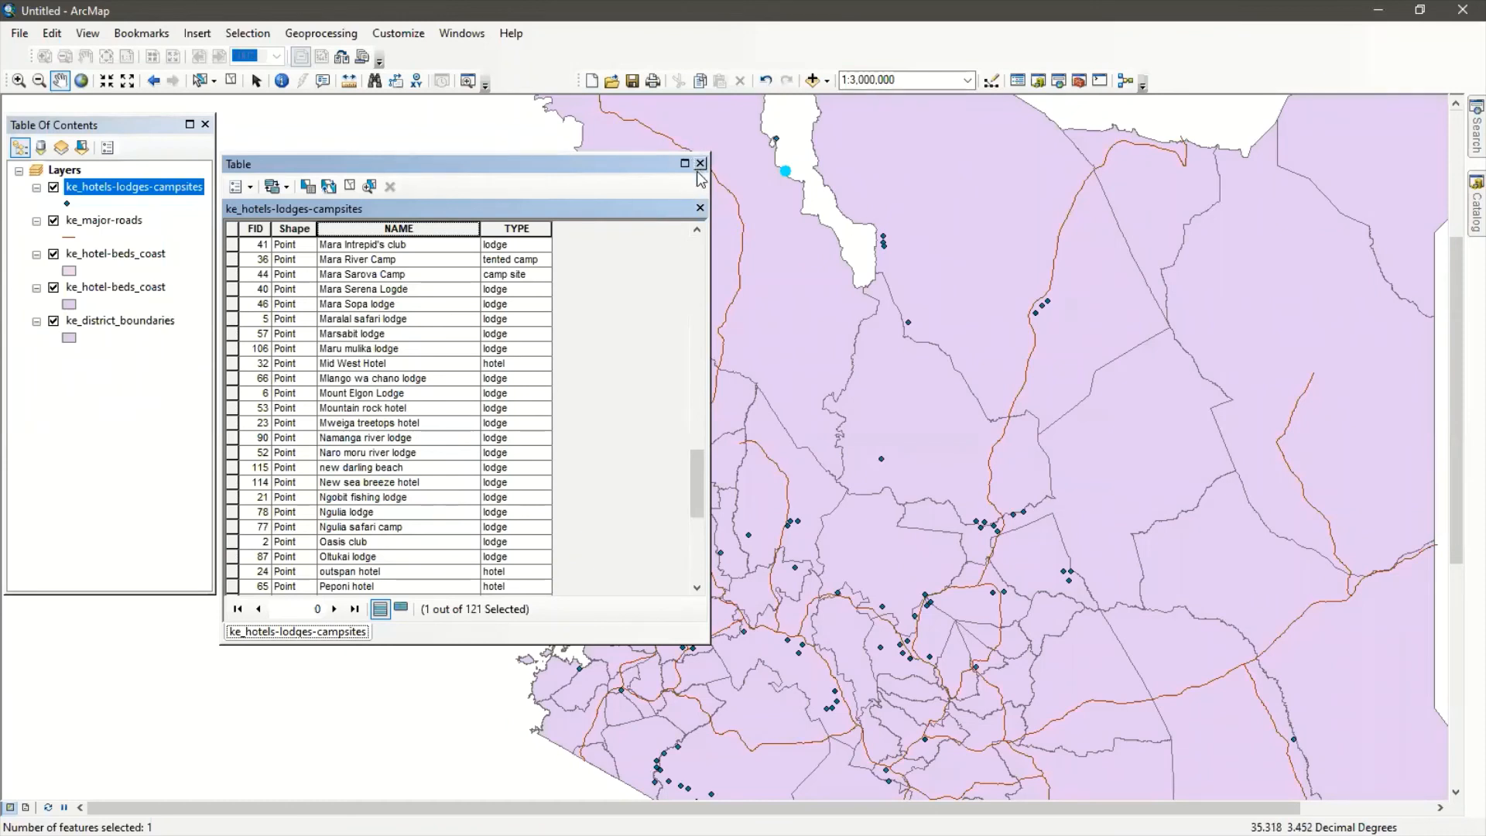
click(702, 164)
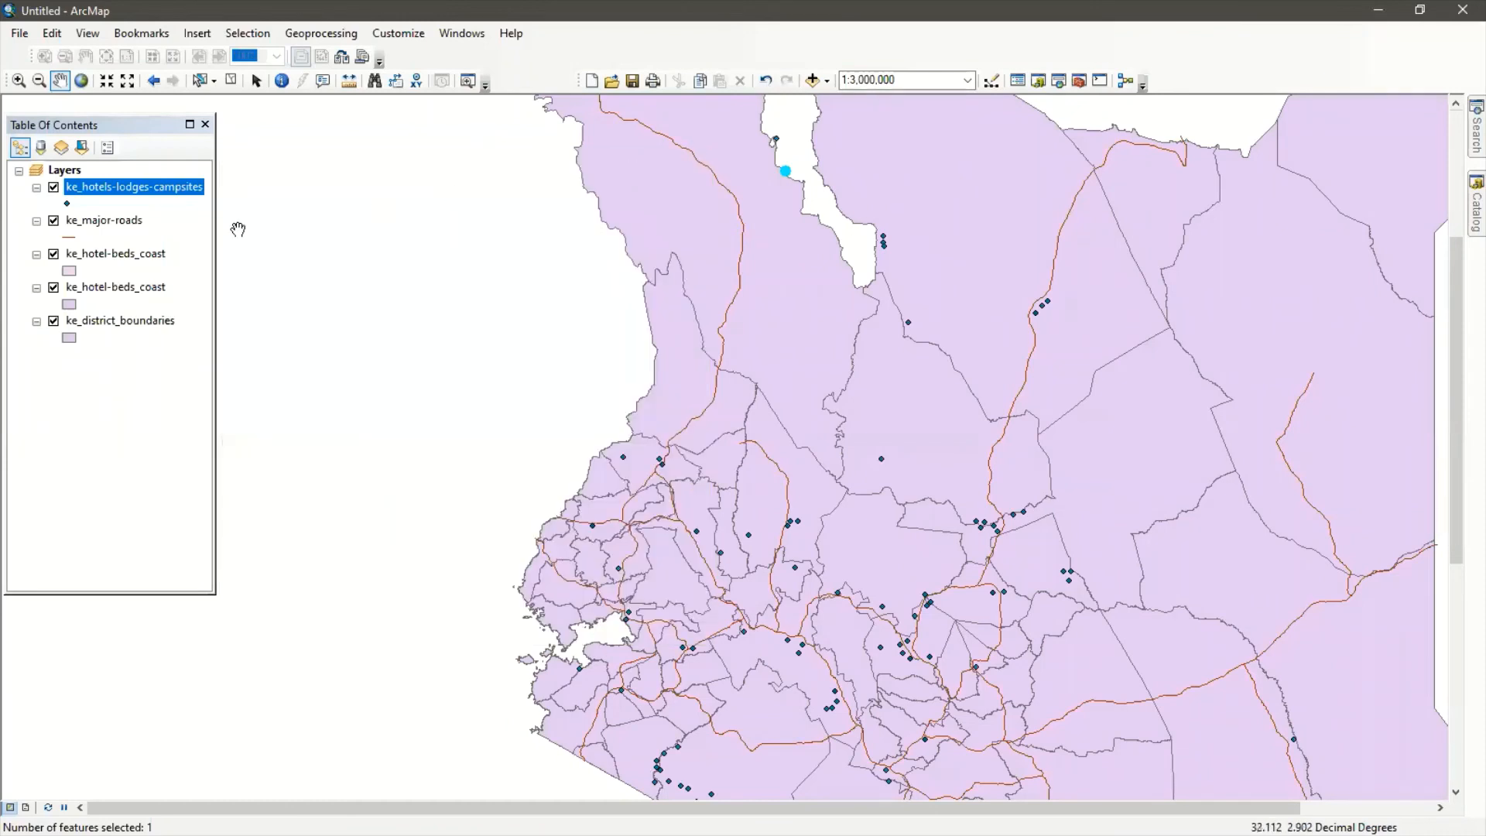
View the marker symbol options of the ke_hotels-lodges-campsites layer and leave them without making changes
click(107, 288)
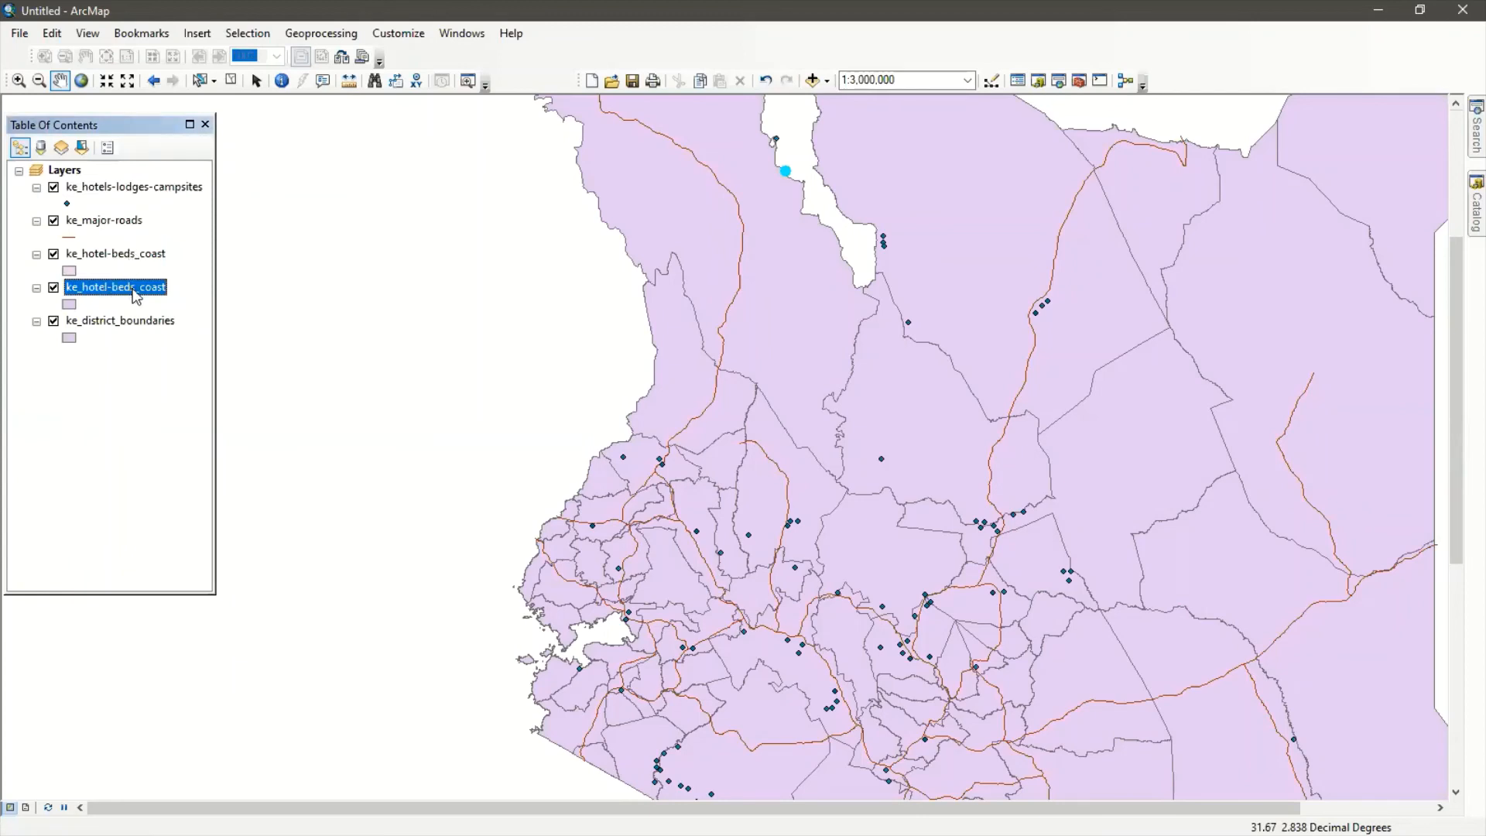
click(140, 323)
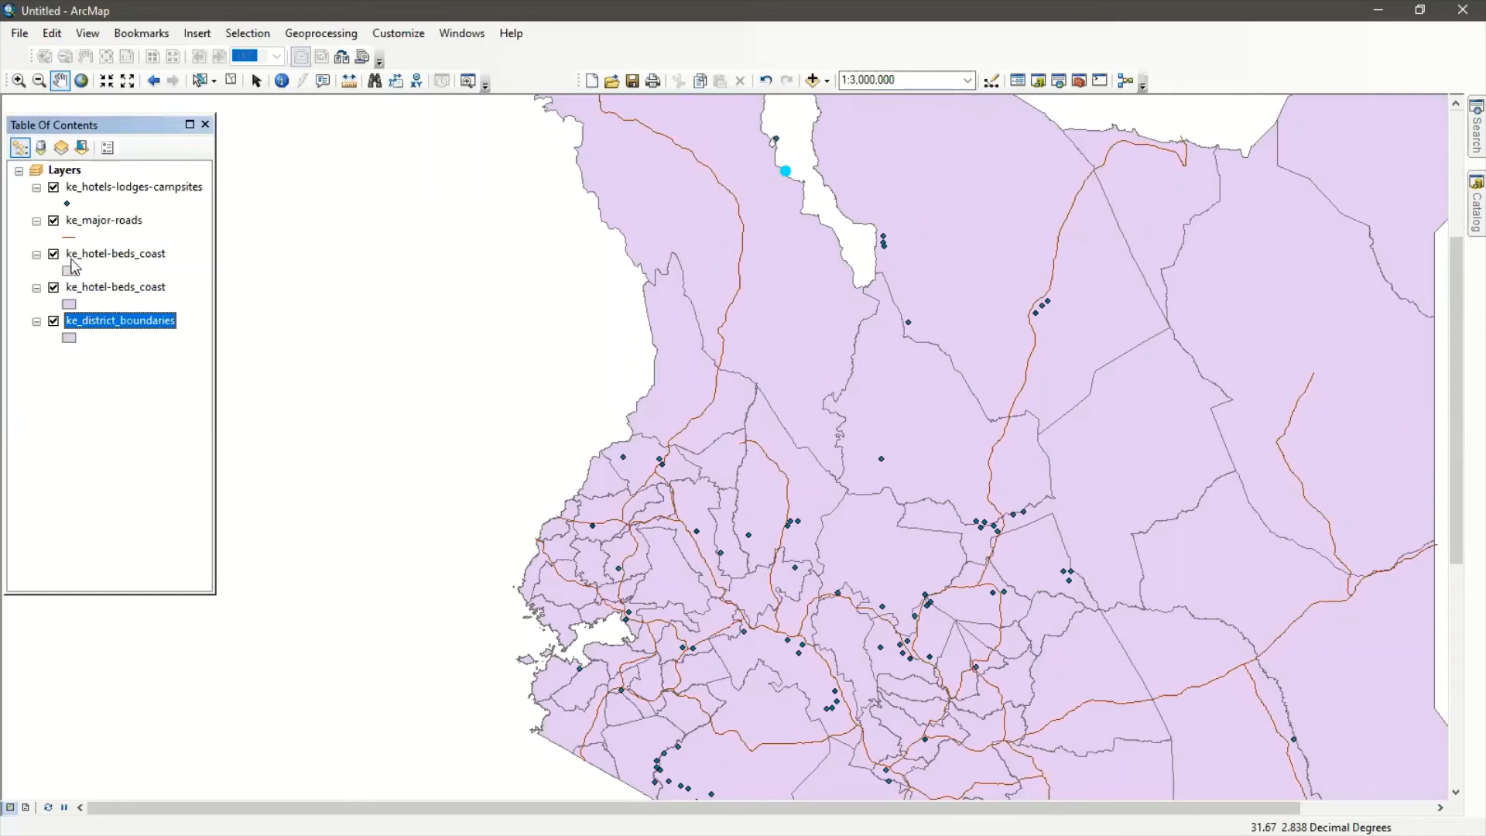
click(67, 205)
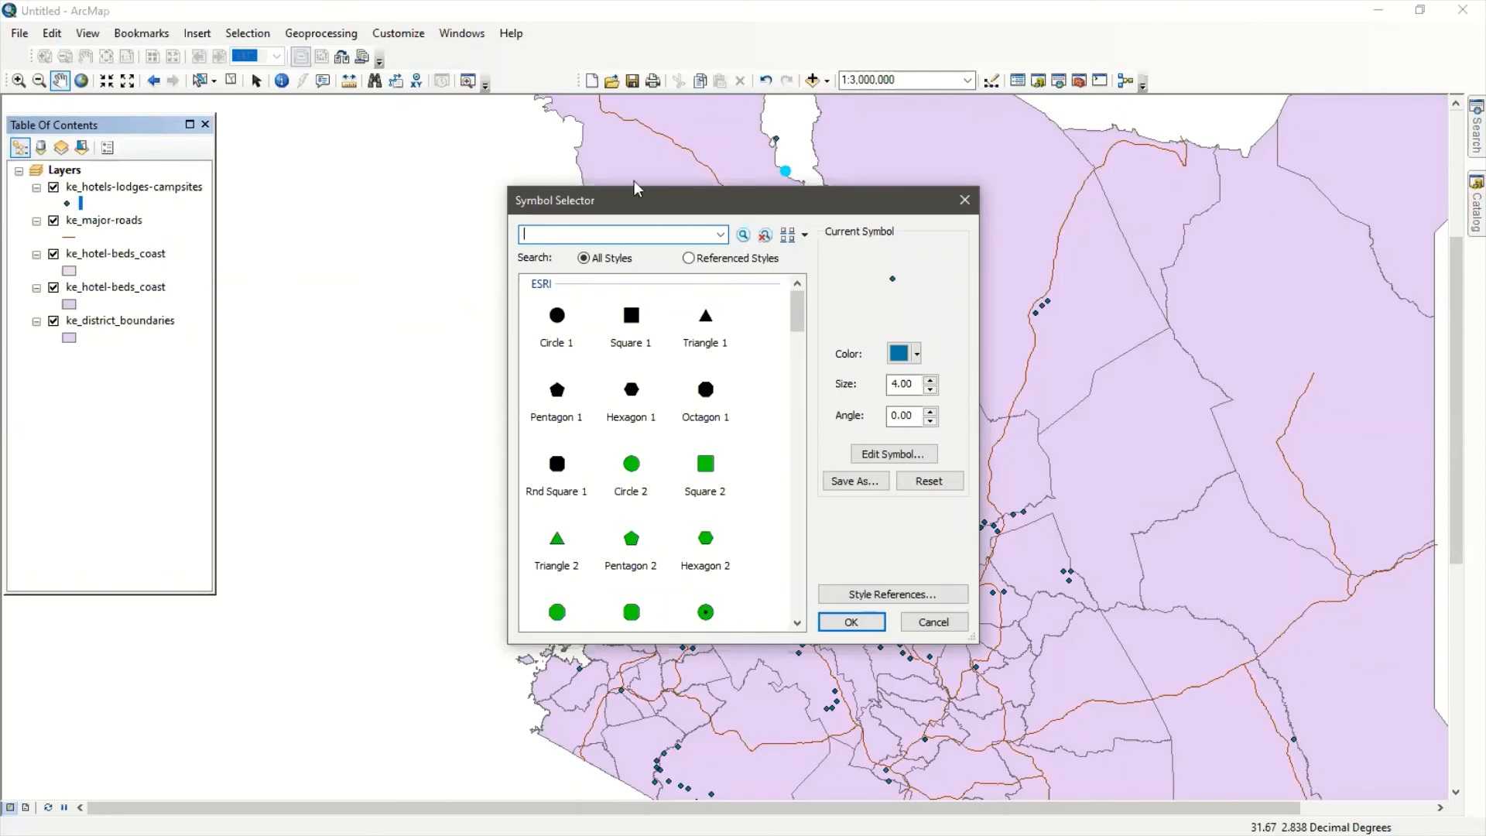
drag(684, 209, 636, 186)
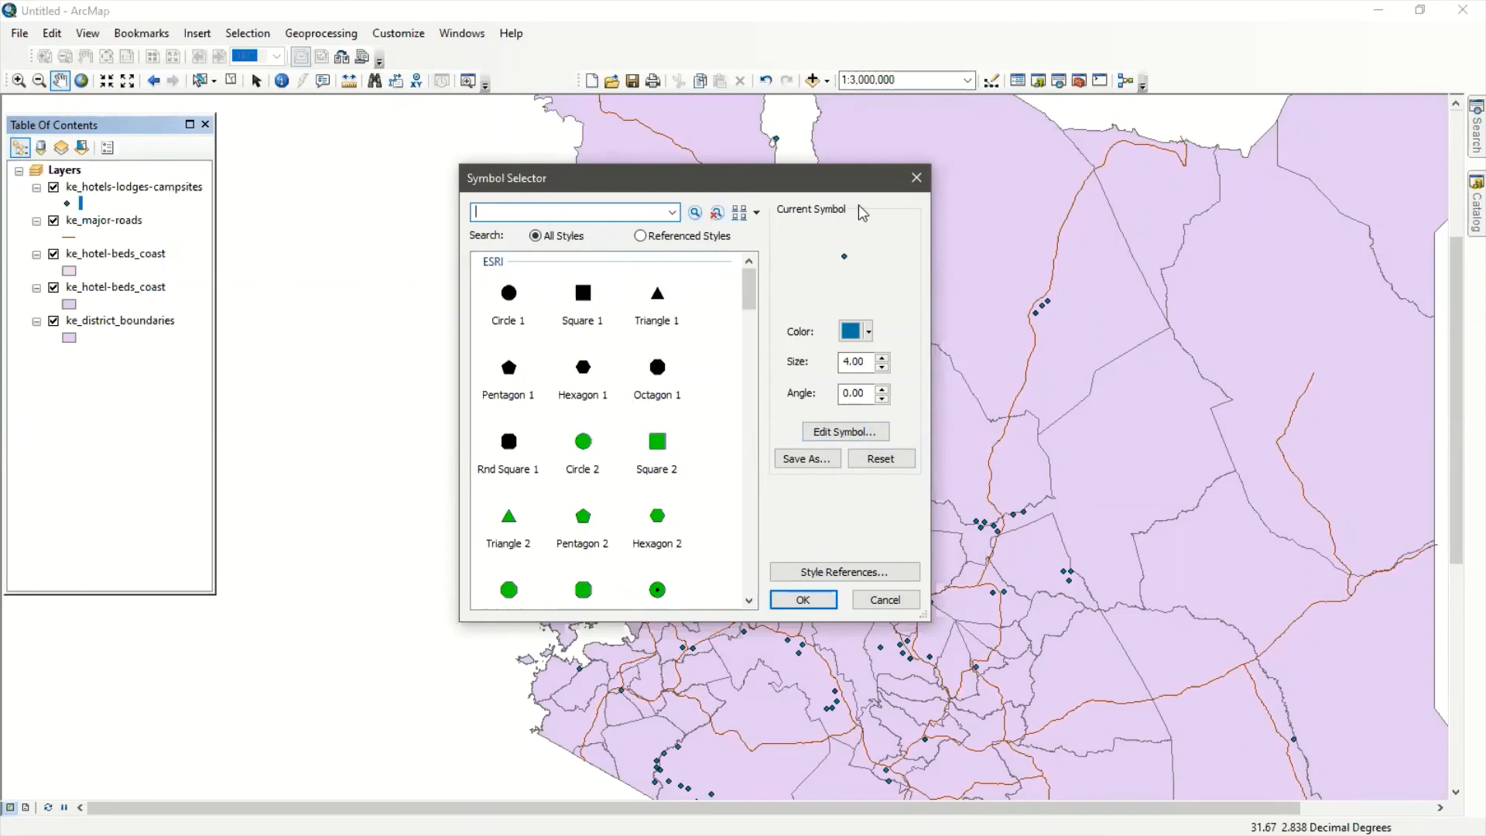
click(913, 182)
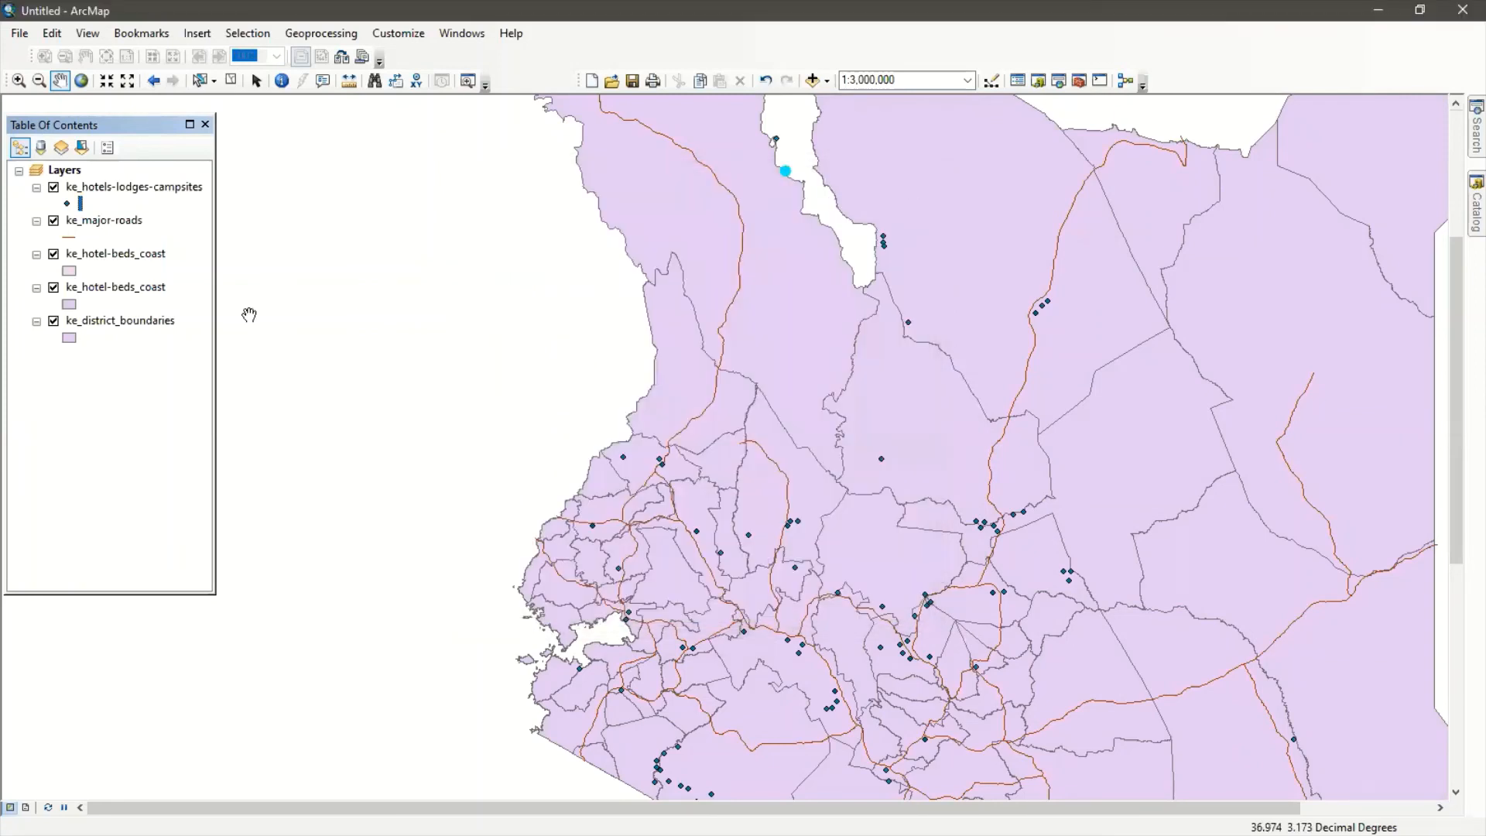
Look through the line symbol styles and the detailed symbol properties of the ke_major-roads layer, leaving them unchanged
click(70, 237)
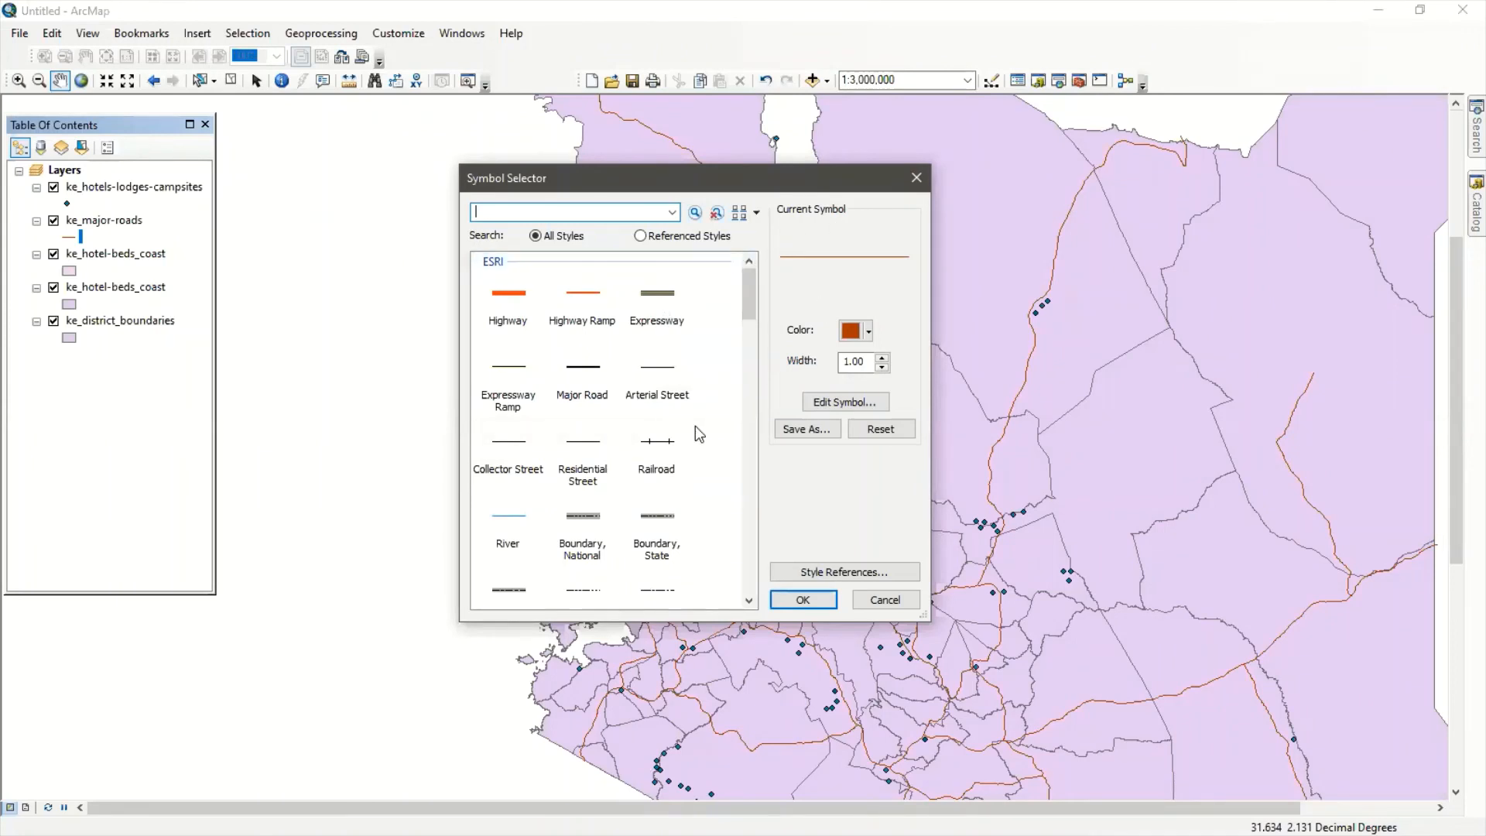
scroll(619, 419, down, 3)
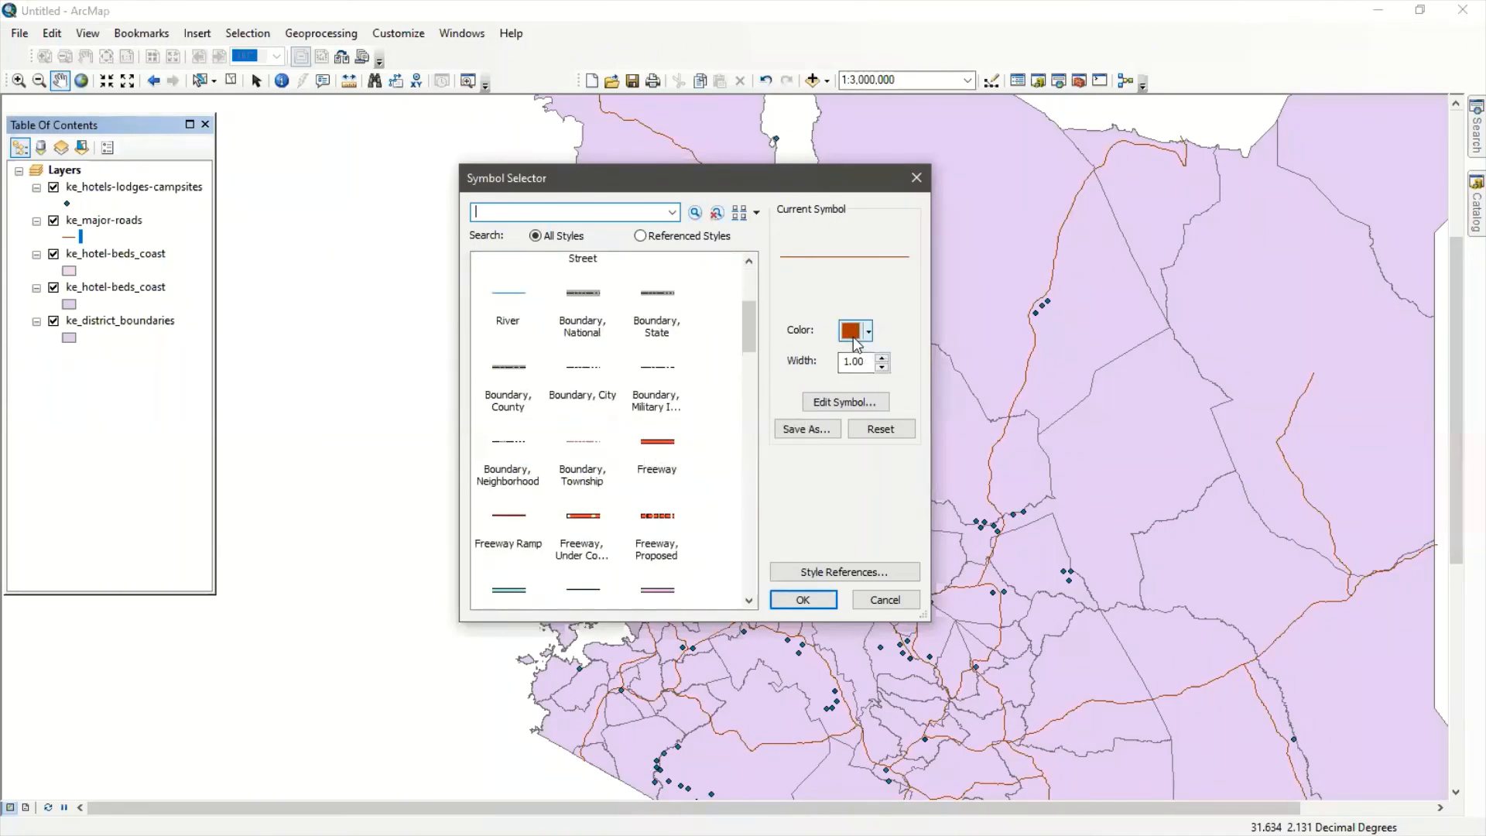
click(838, 403)
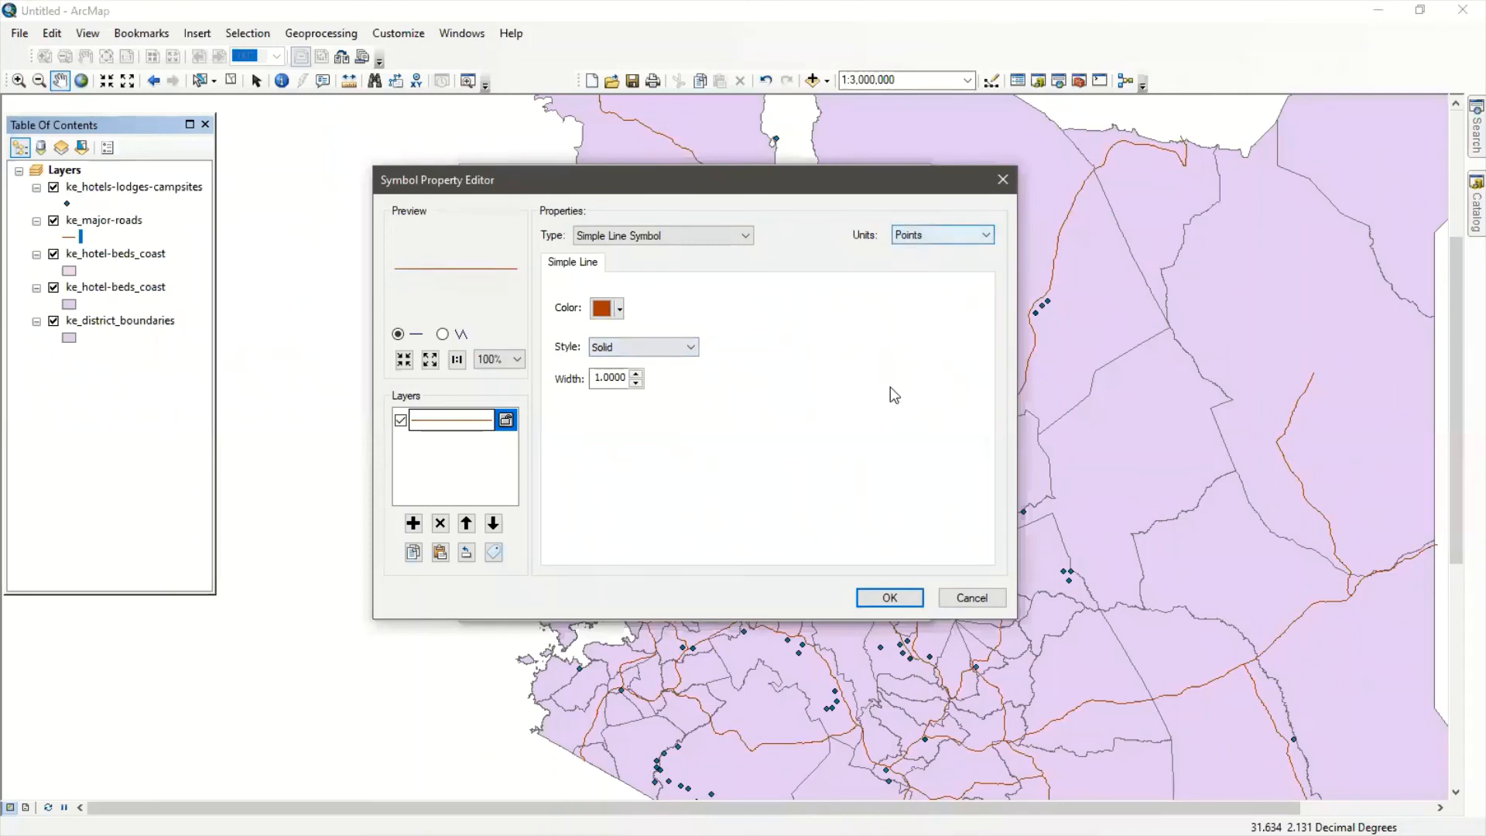
click(988, 180)
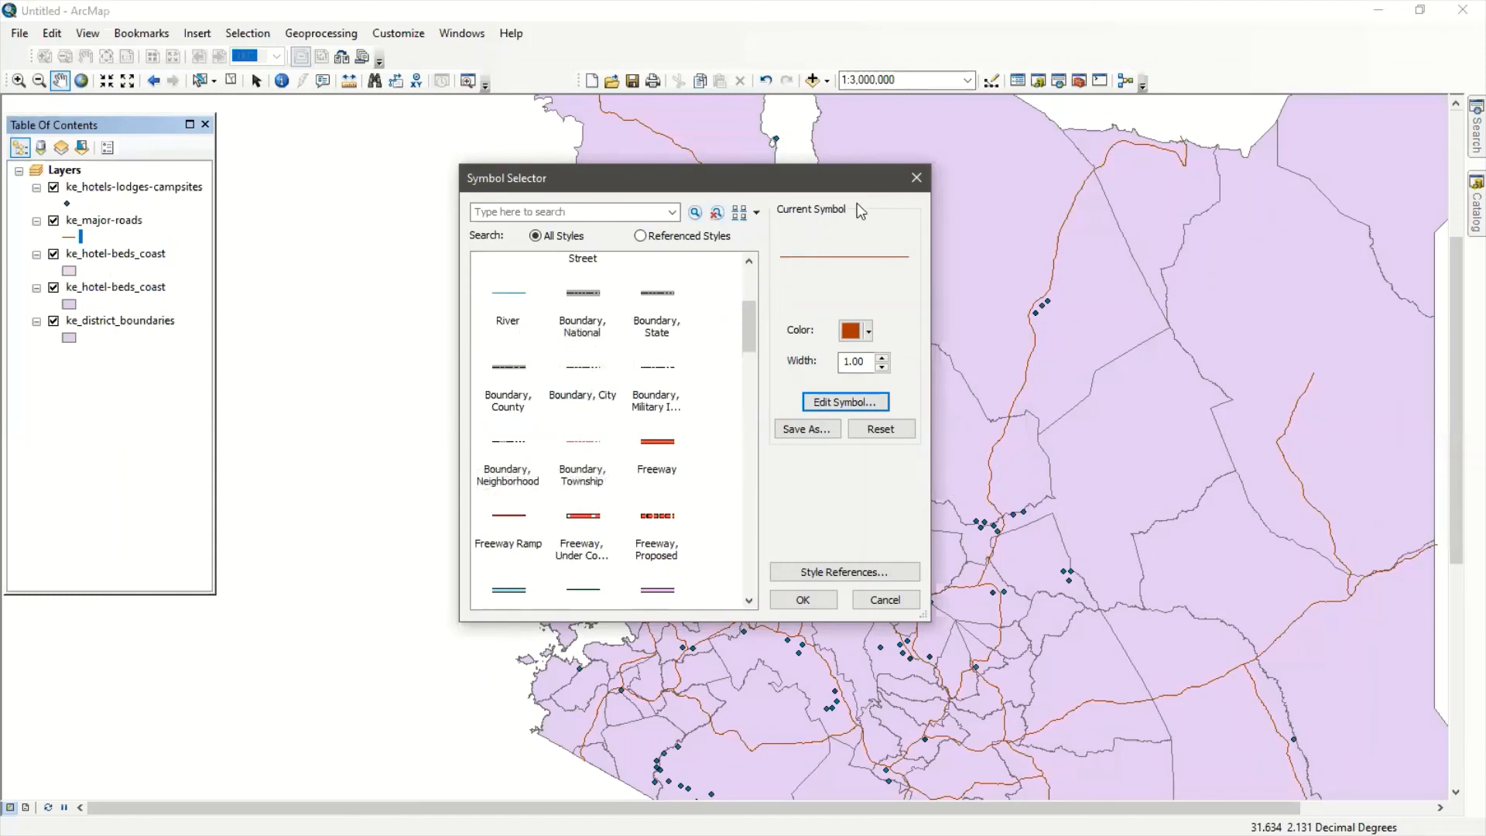
click(915, 178)
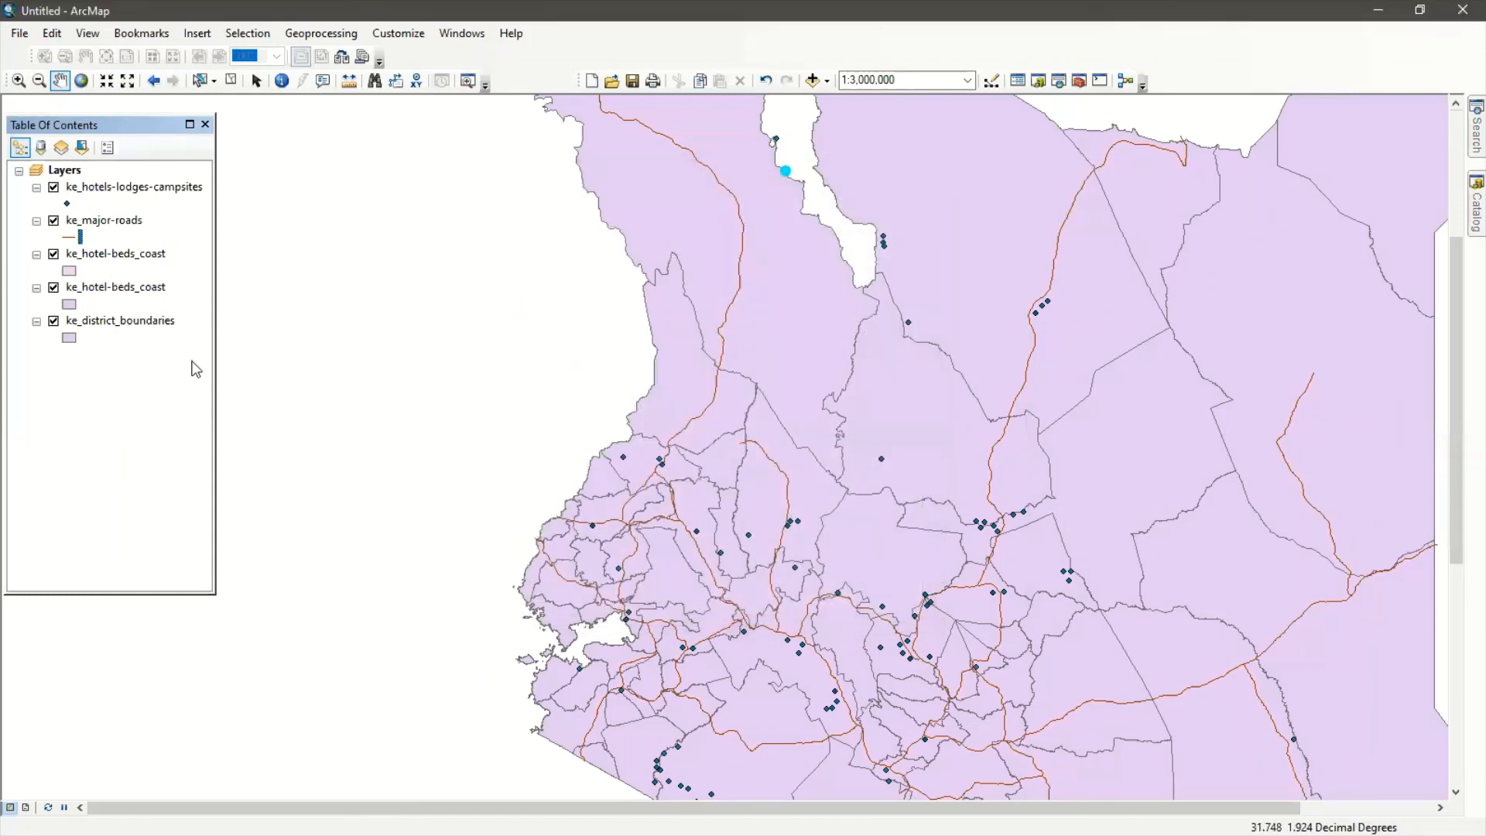
Apply the Hollow symbol to the upper ke_hotel-beds_coast layer
click(67, 269)
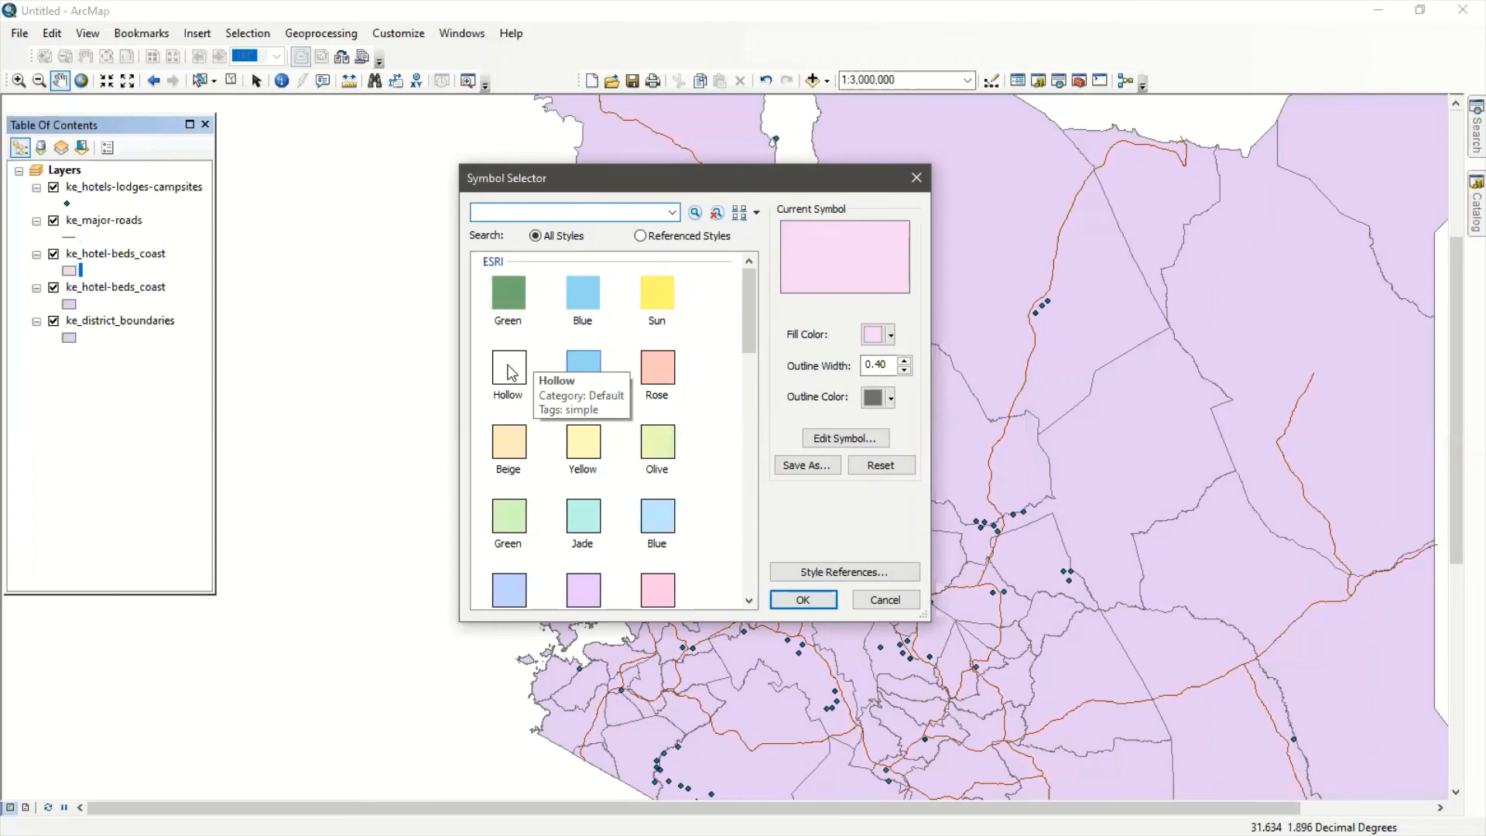
click(509, 368)
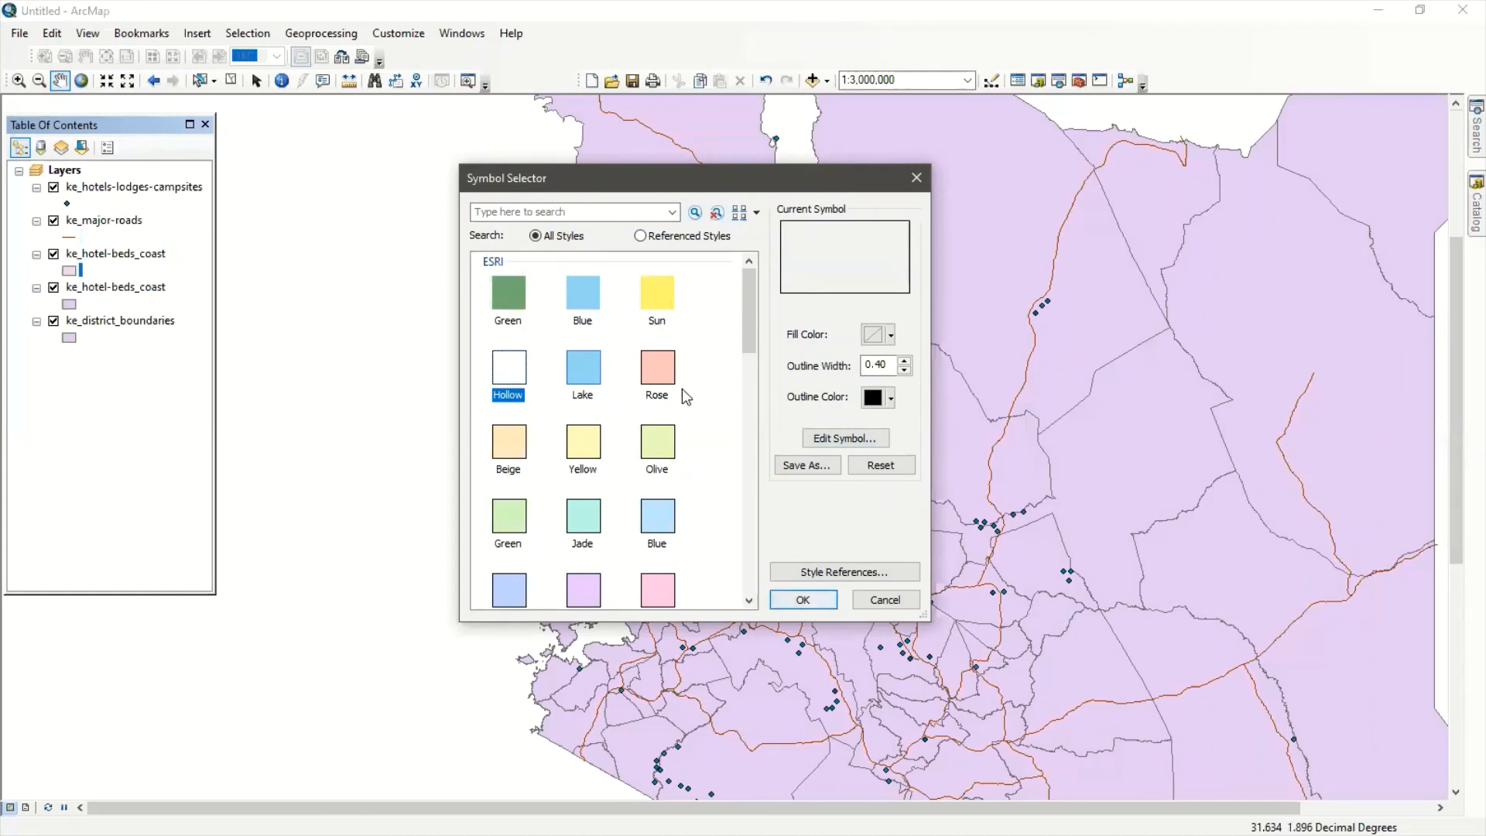
click(826, 603)
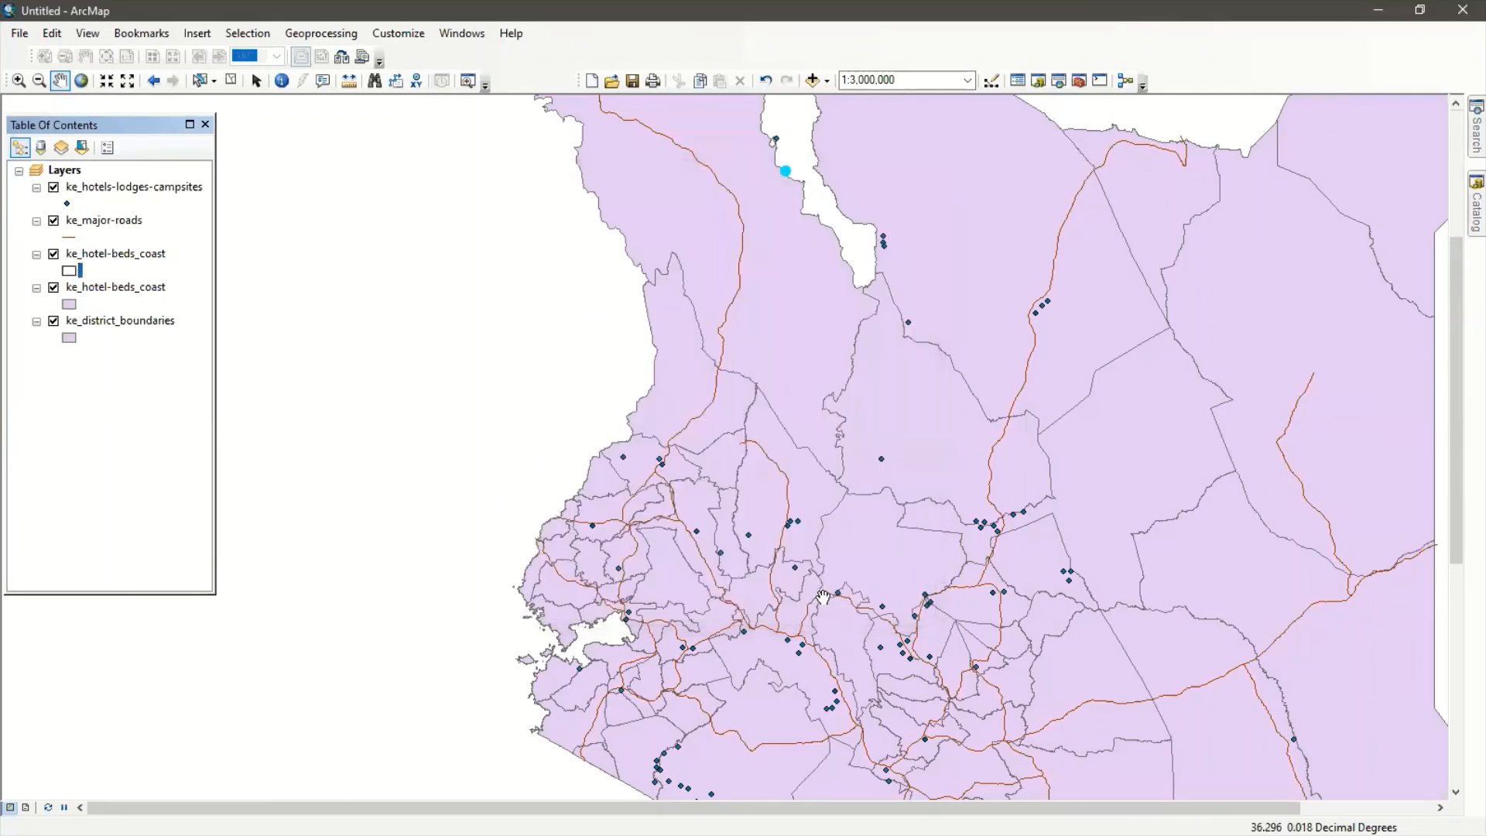
Apply the Hollow symbol to the ke_district_boundaries layer and view the outlined districts at a scale of 1:4,000,000
click(70, 340)
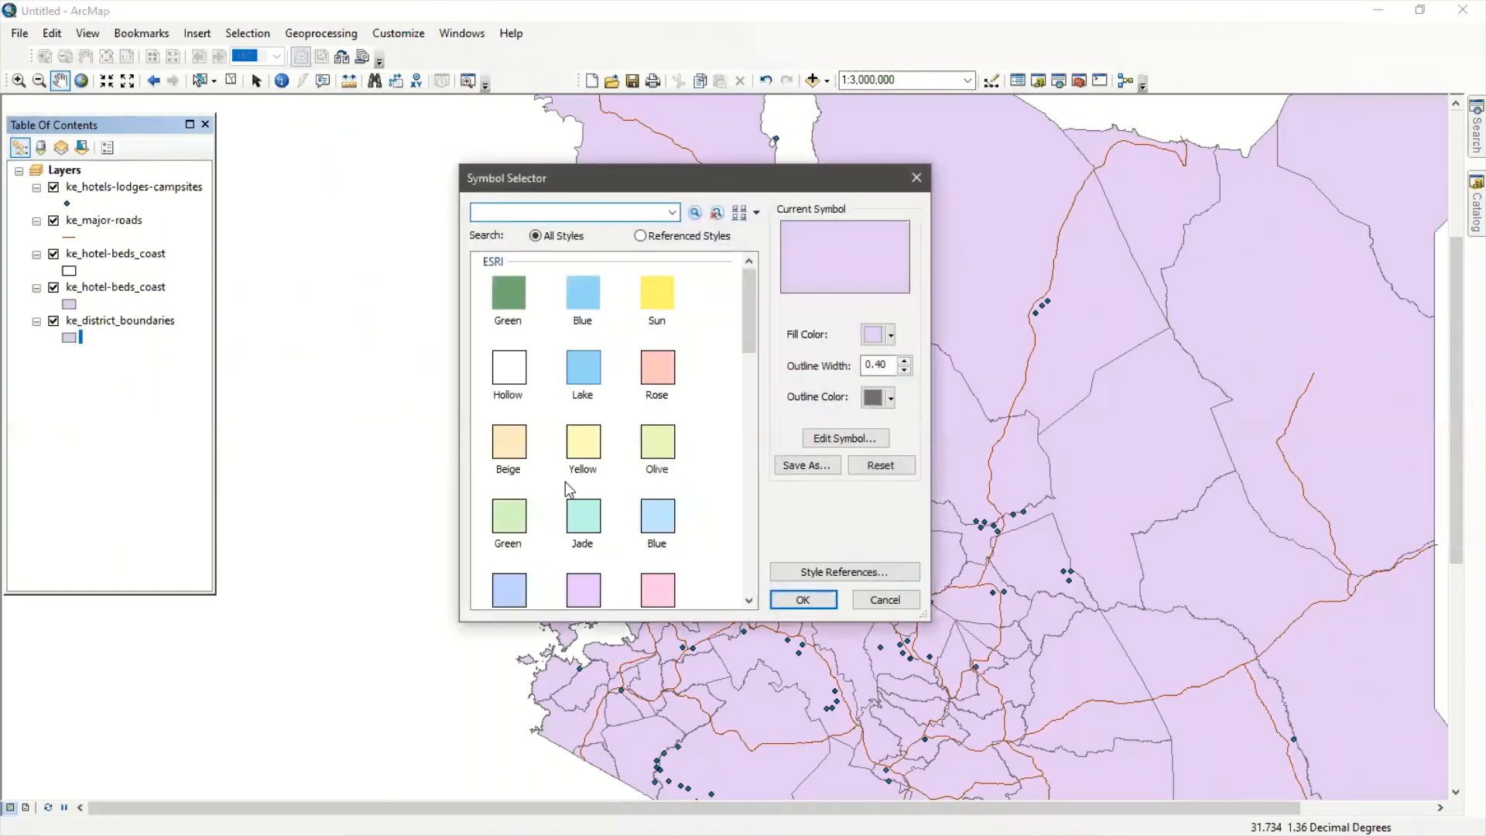
click(504, 369)
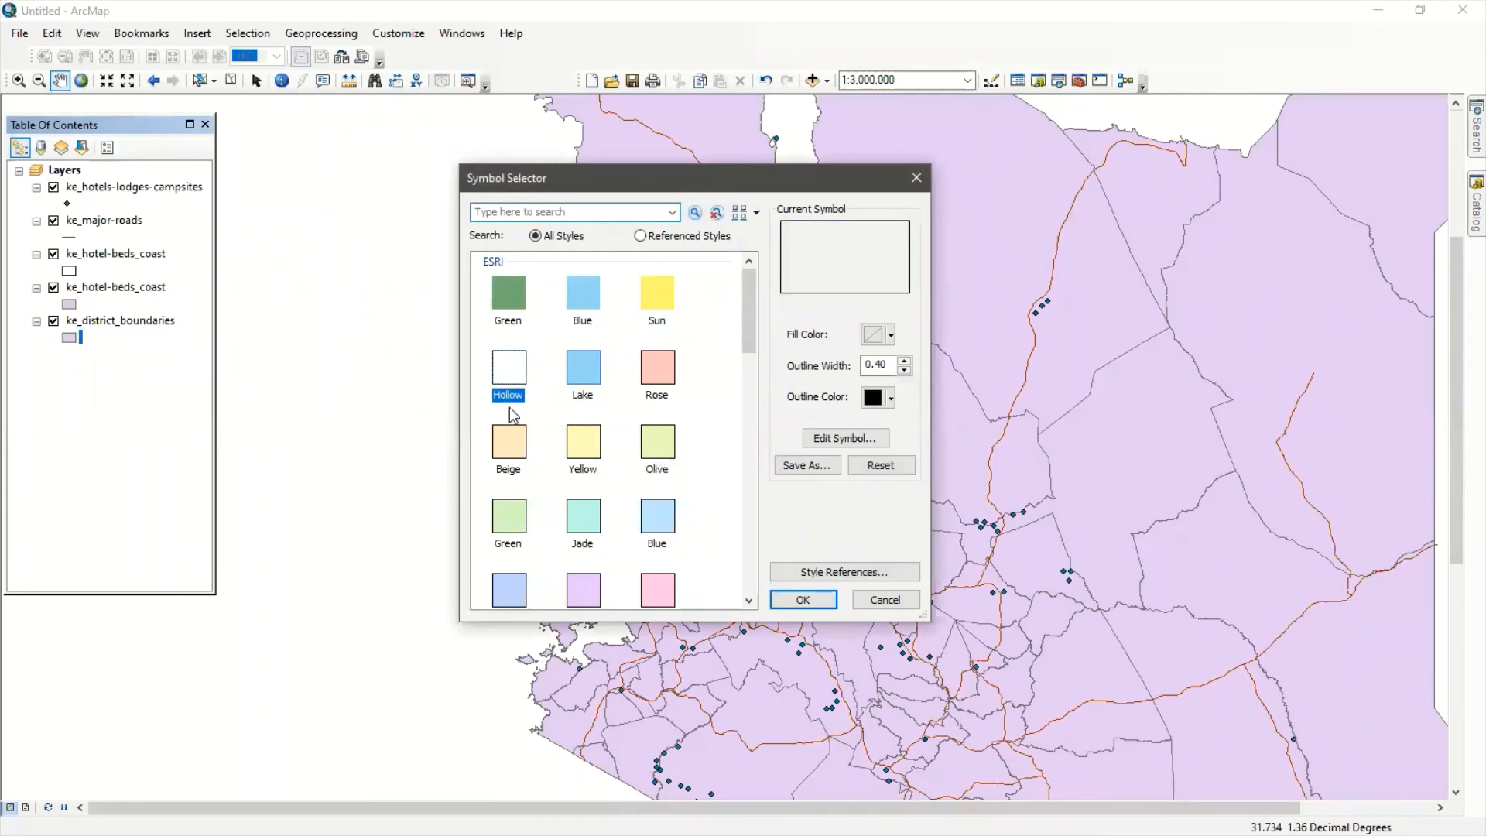
click(795, 600)
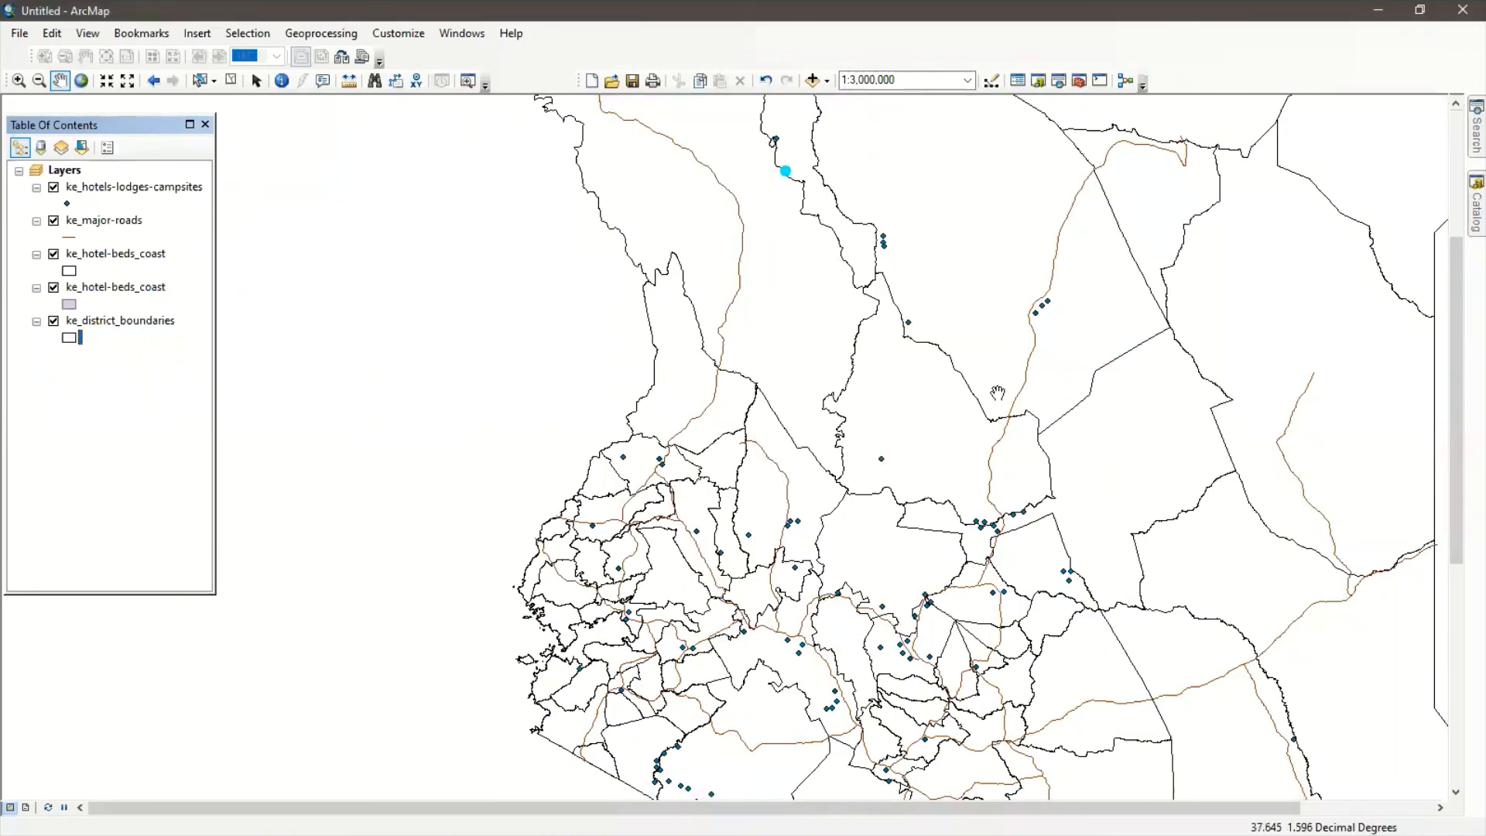
scroll(863, 431, up, 2)
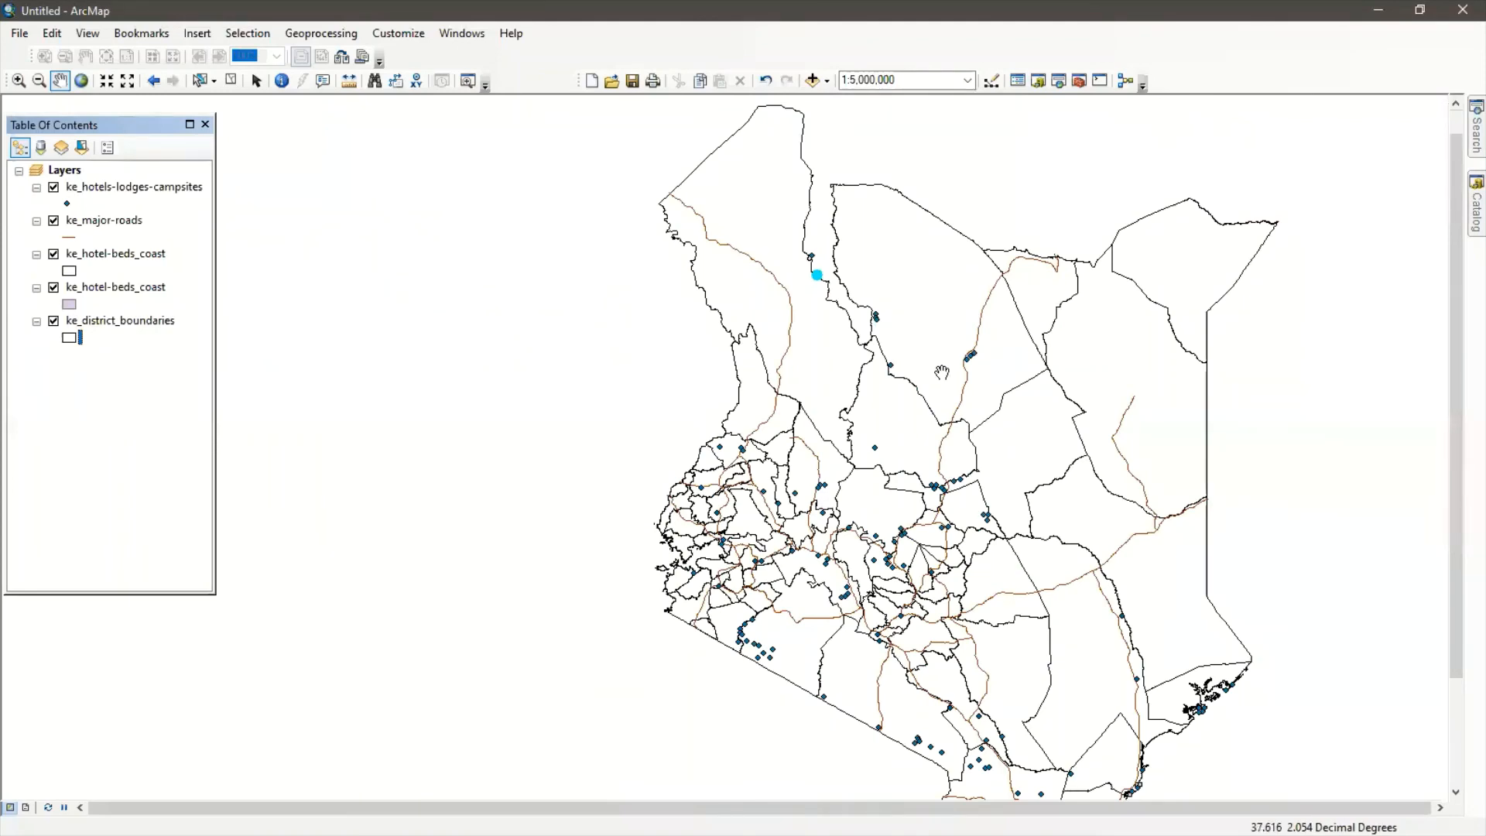
scroll(941, 373, down, 1)
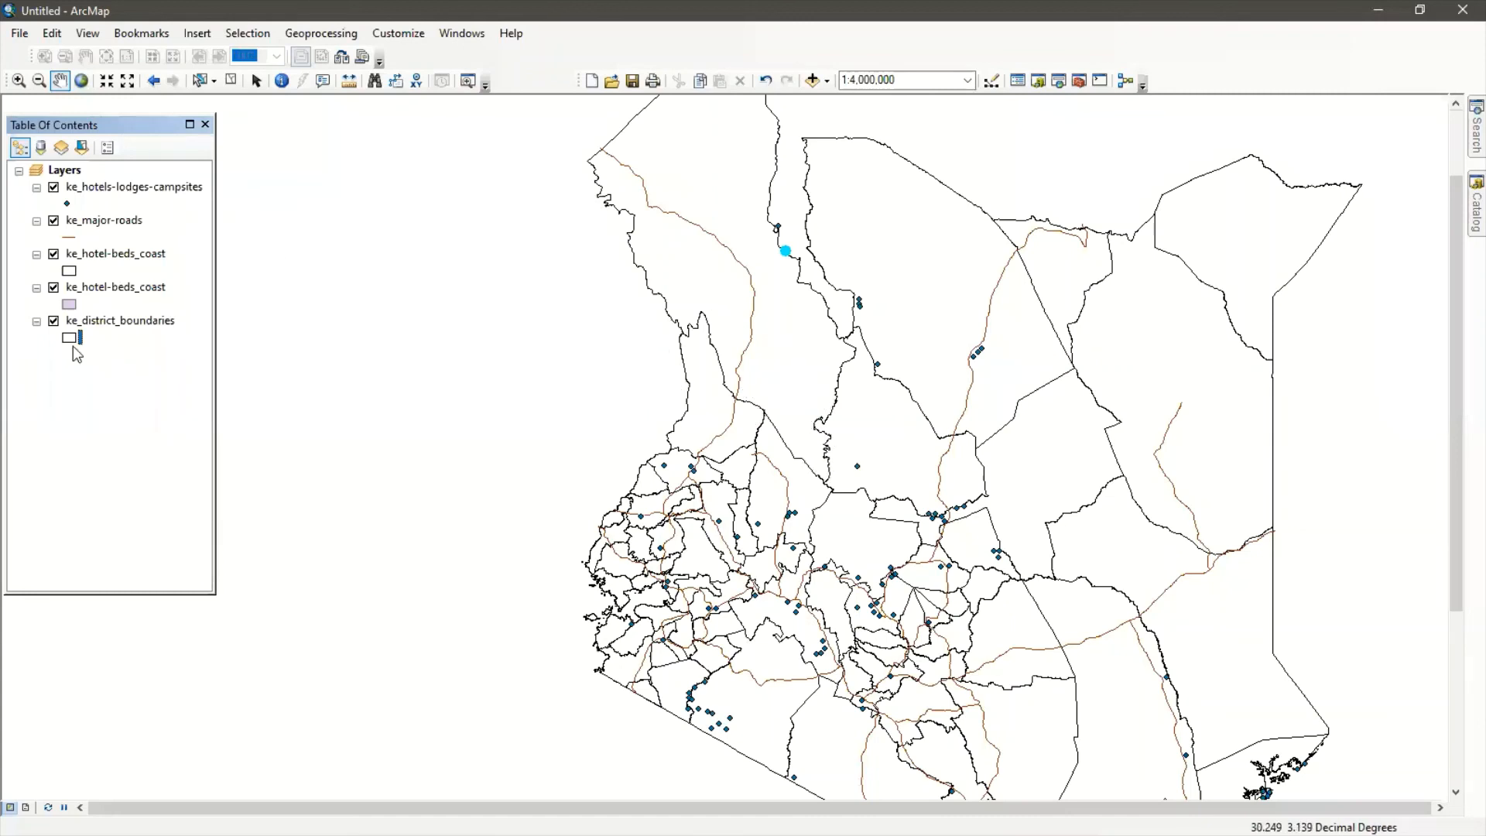
View the label properties of the ke_district_boundaries layer and close them without changes
double_click(118, 324)
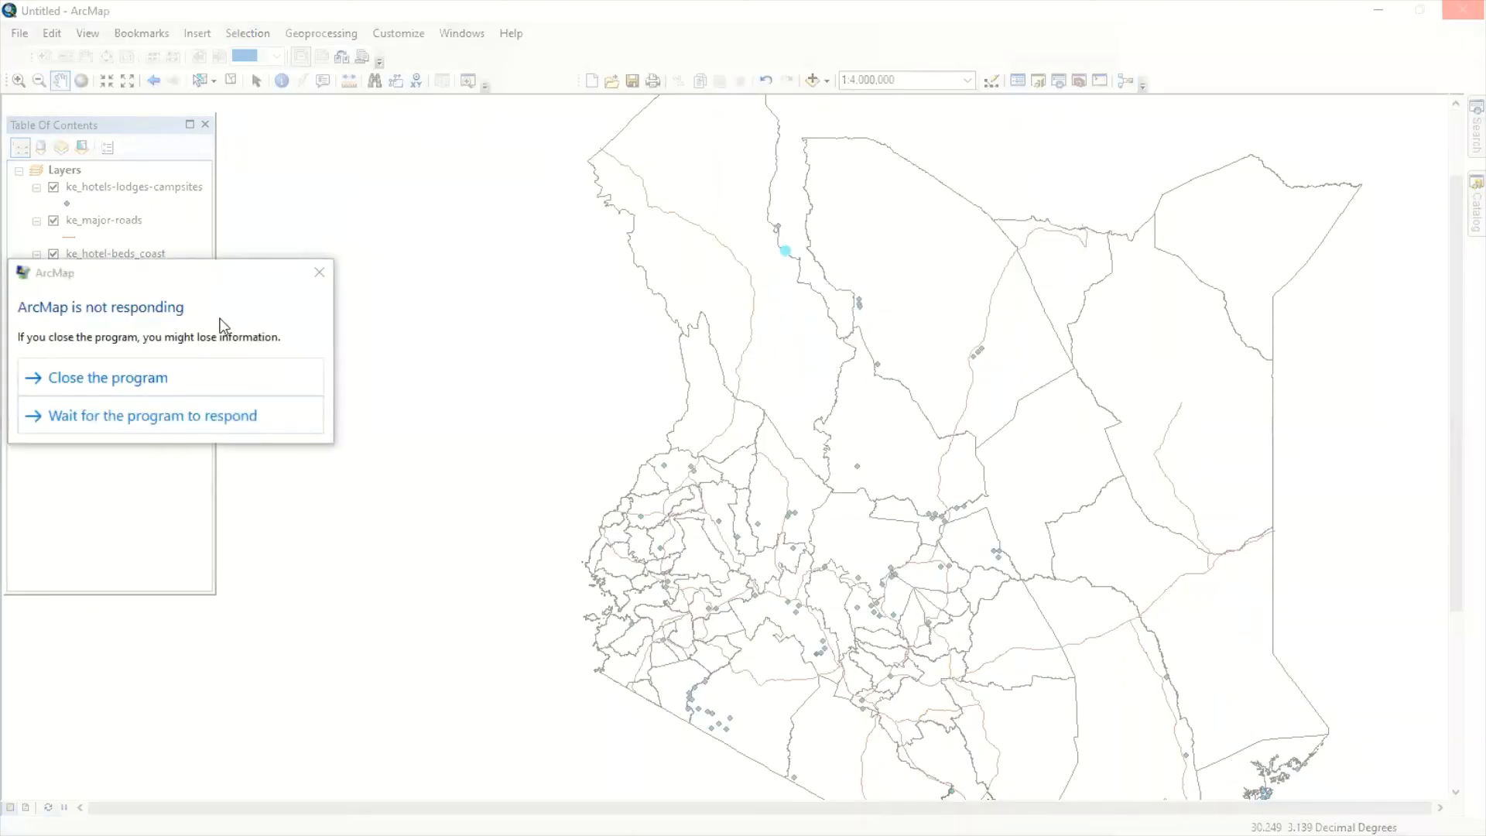
click(196, 420)
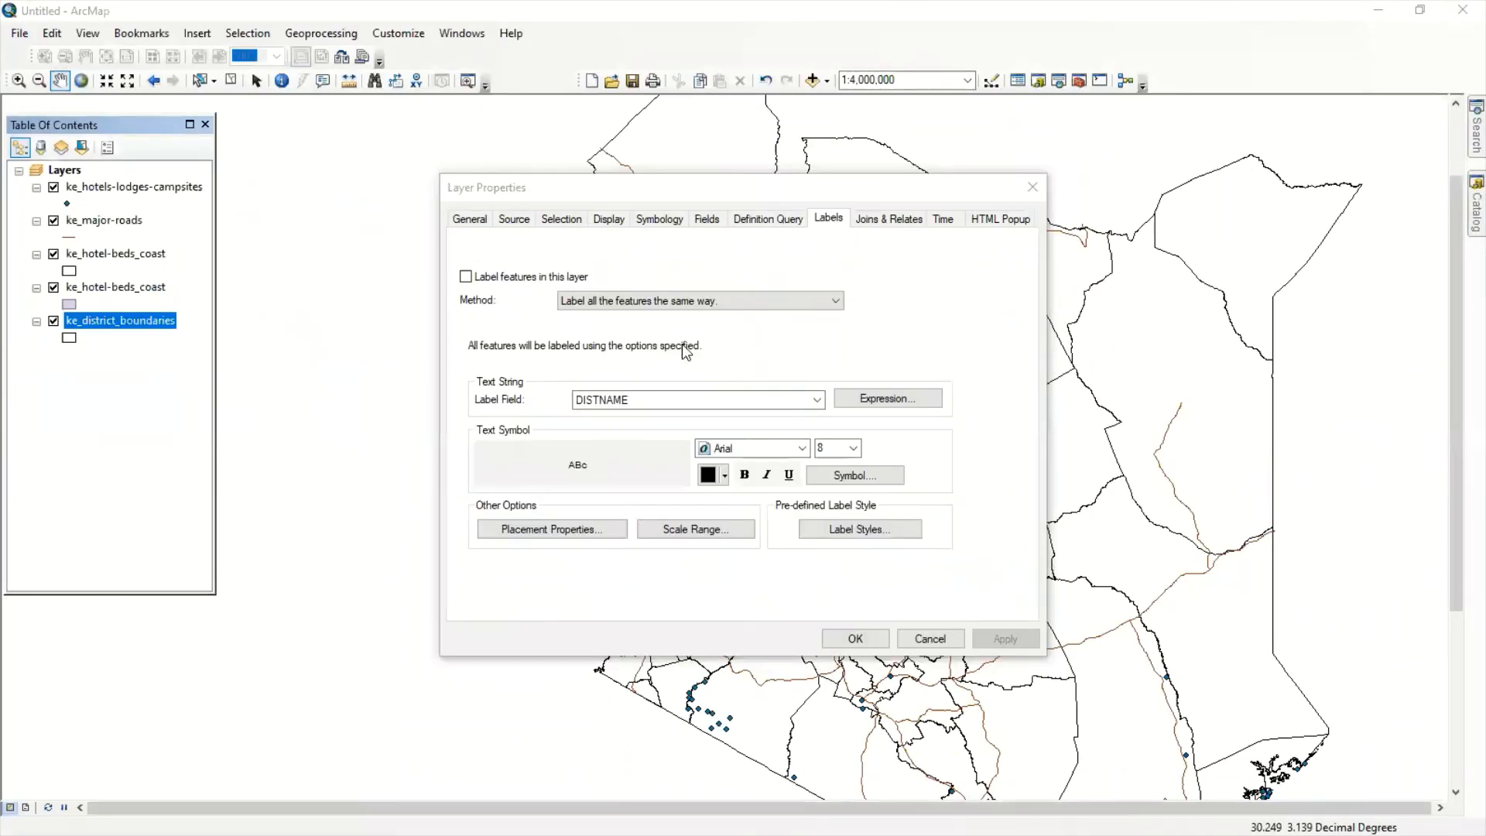
click(1032, 187)
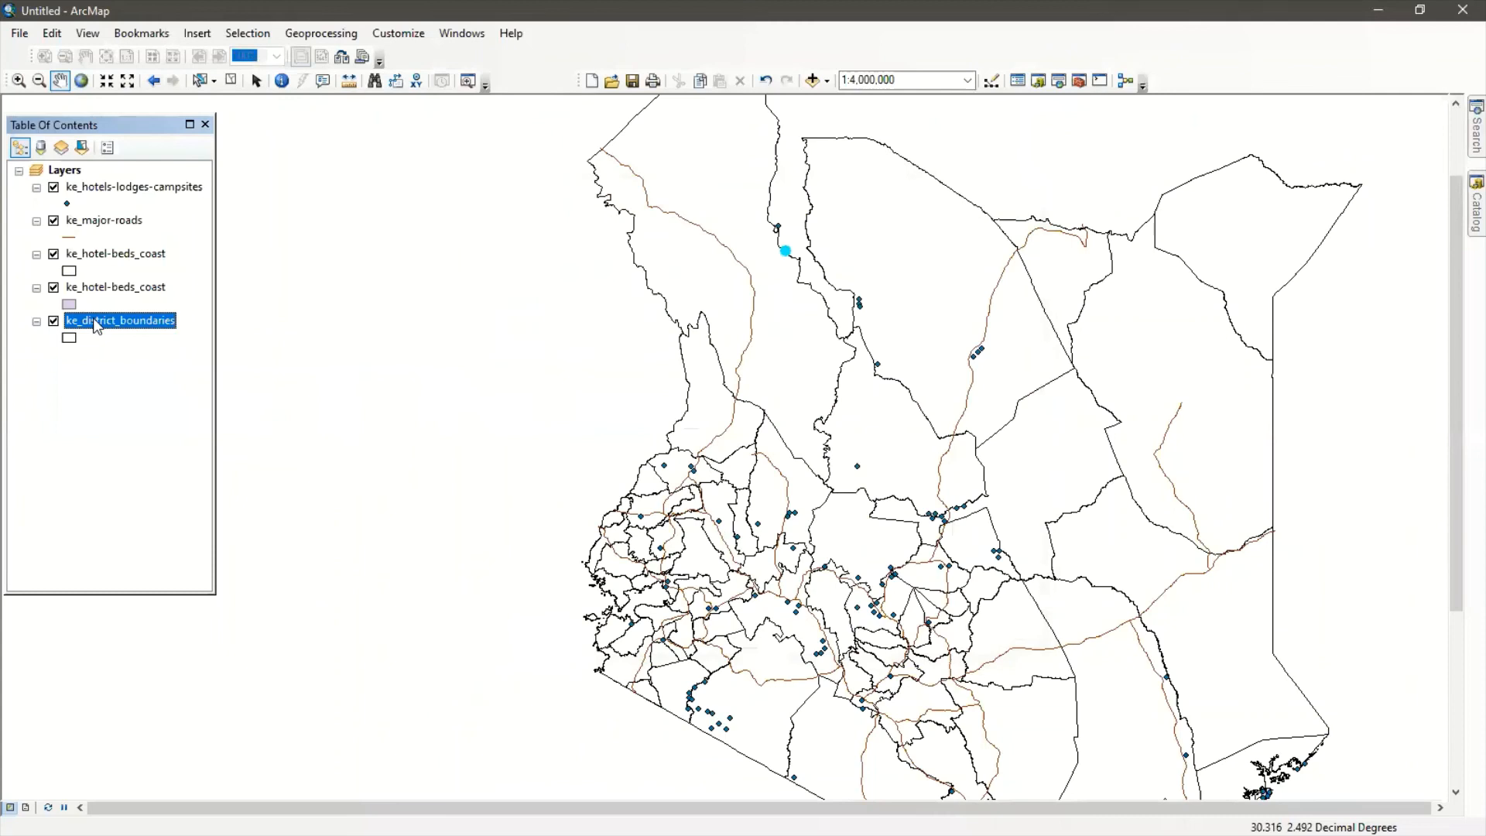
Open the ke_district_boundaries attribute table, select the BARINGO record, and move the table clear of the layer's symbol
right_click(152, 324)
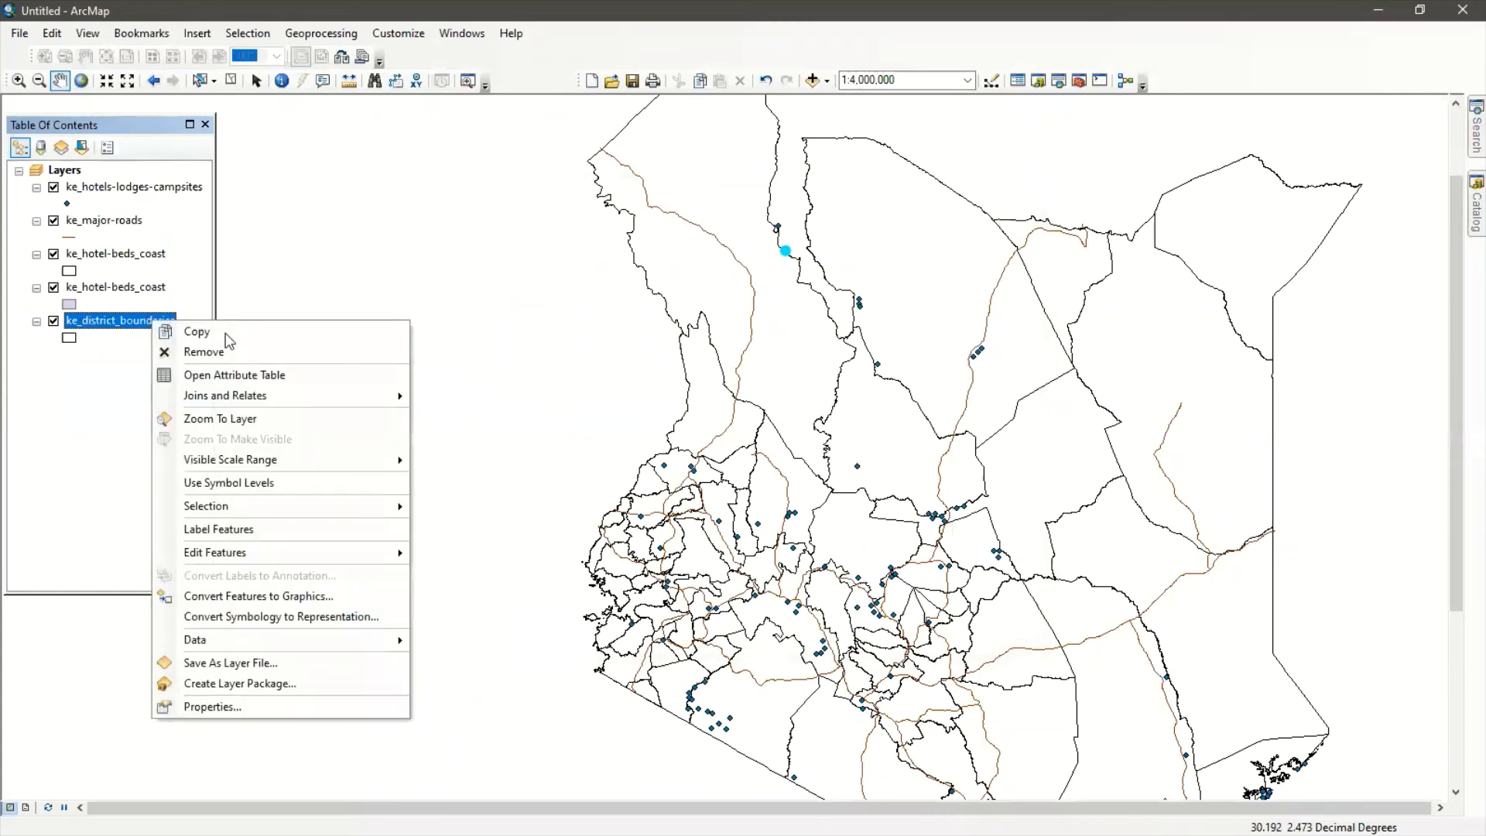
click(244, 375)
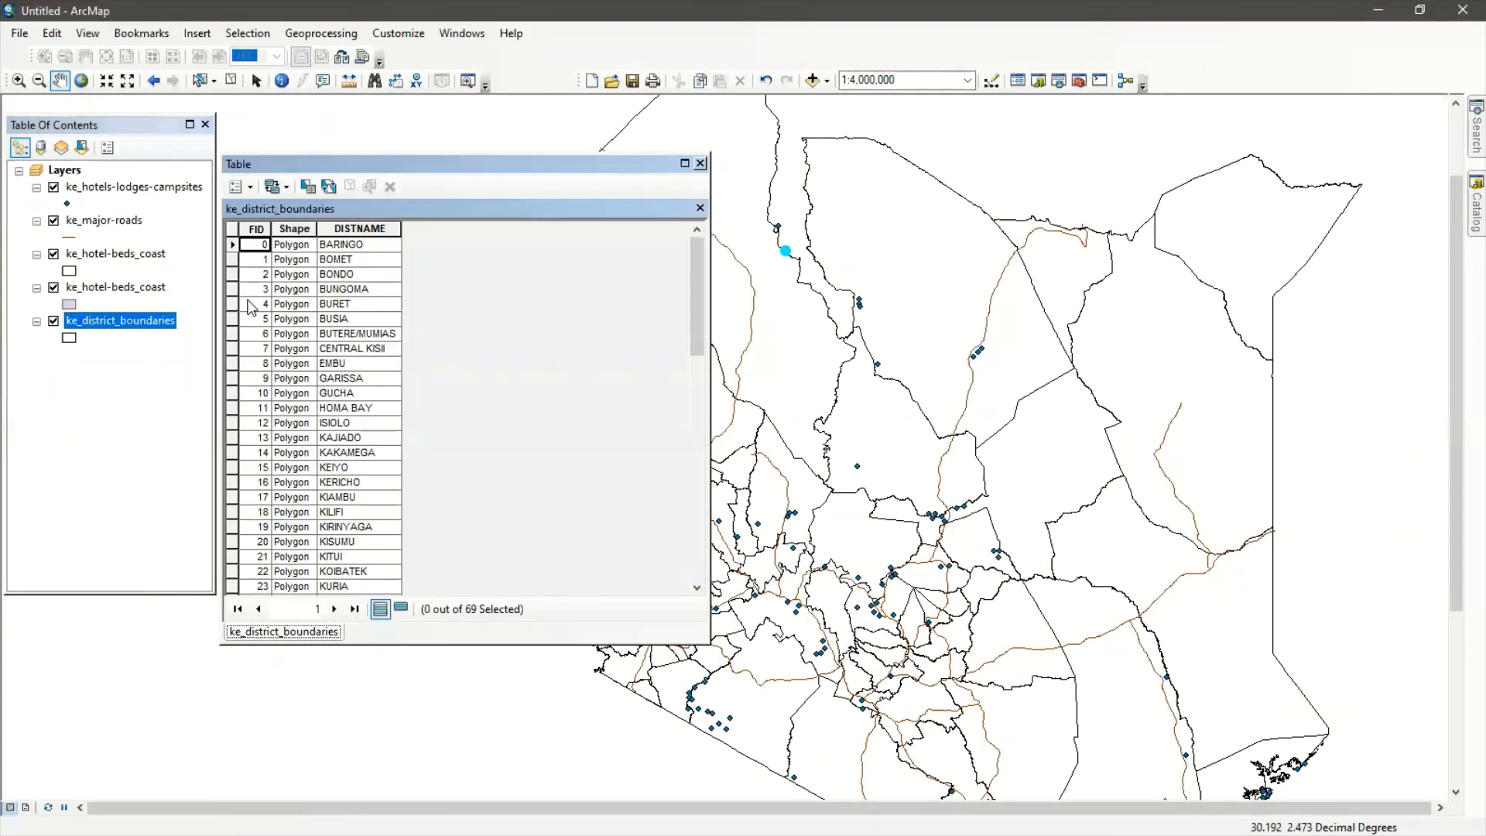
click(232, 244)
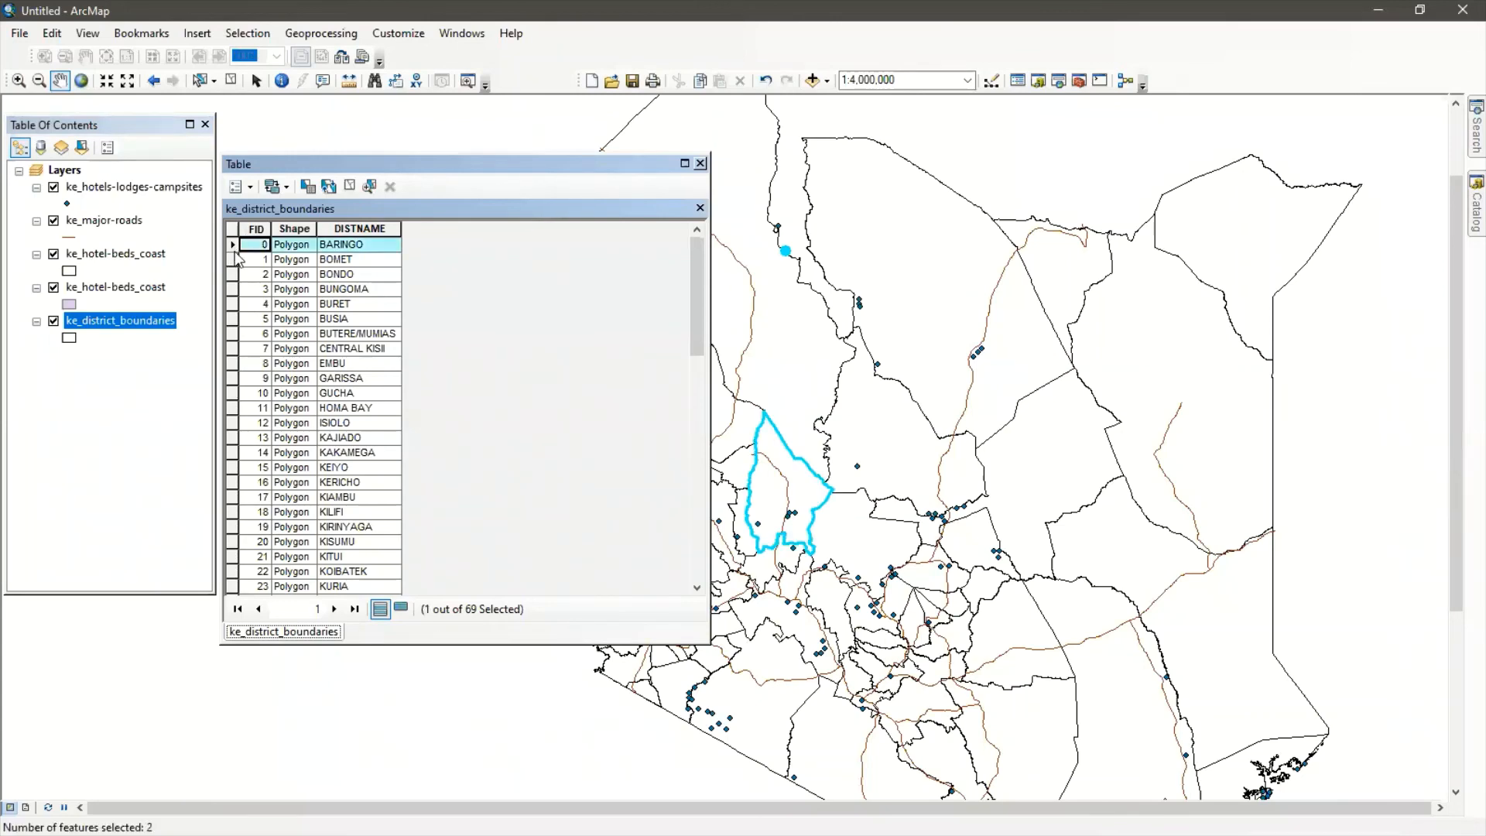
drag(495, 162, 248, 159)
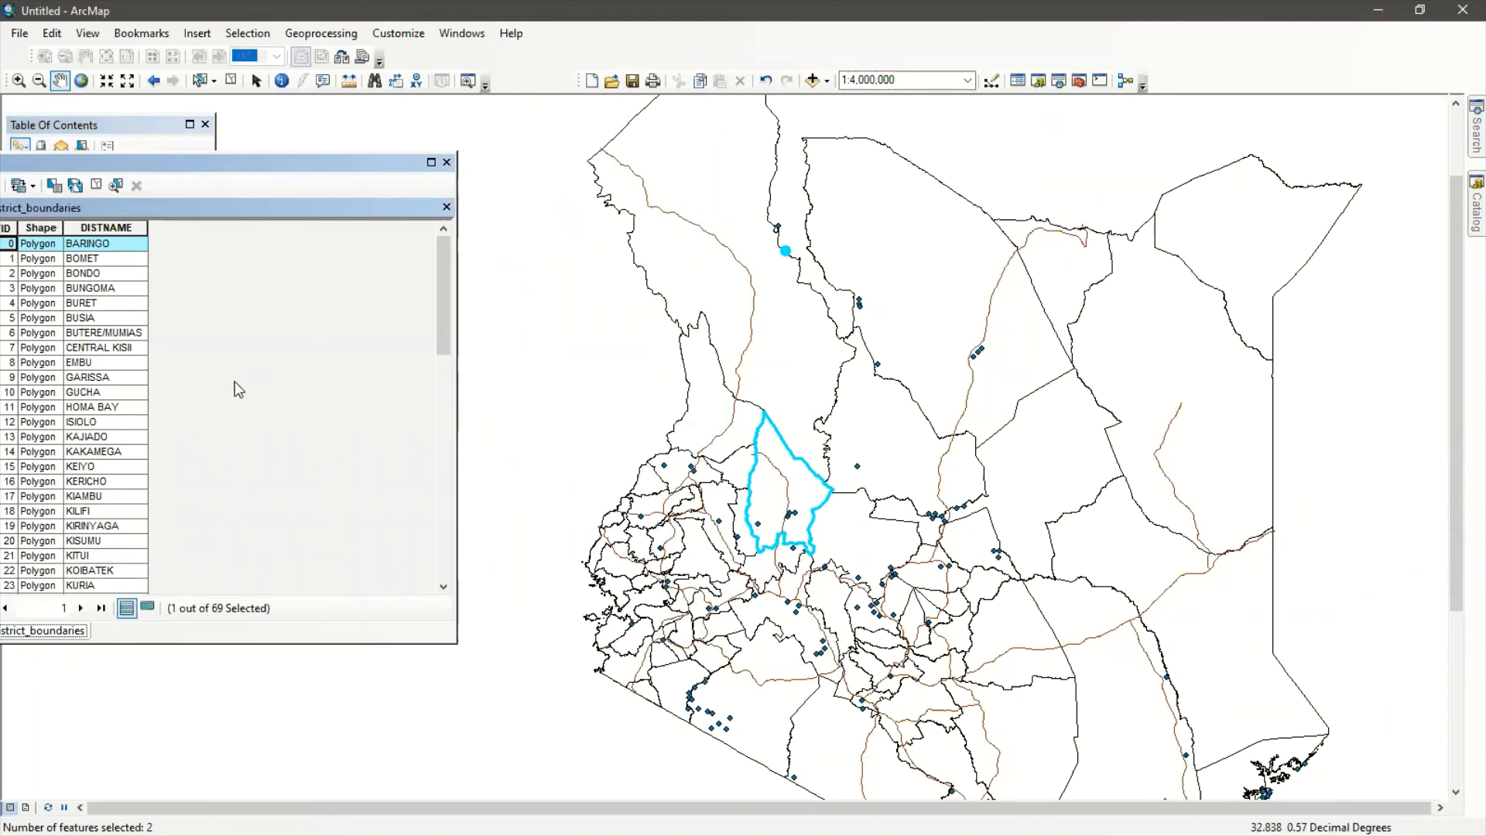
drag(197, 162, 355, 336)
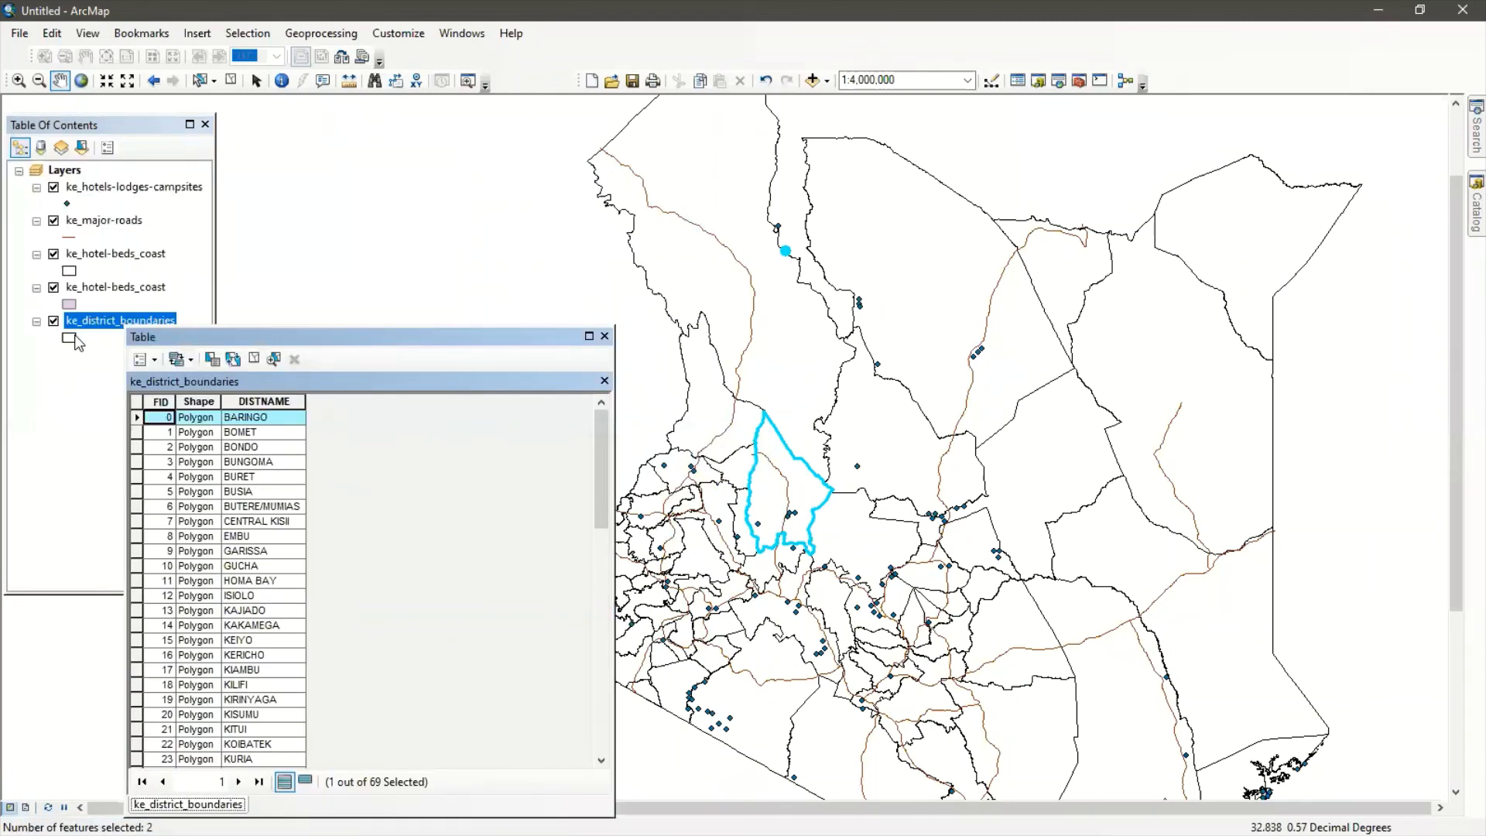
Apply the Yellow fill symbol to the ke_district_boundaries layer
click(72, 338)
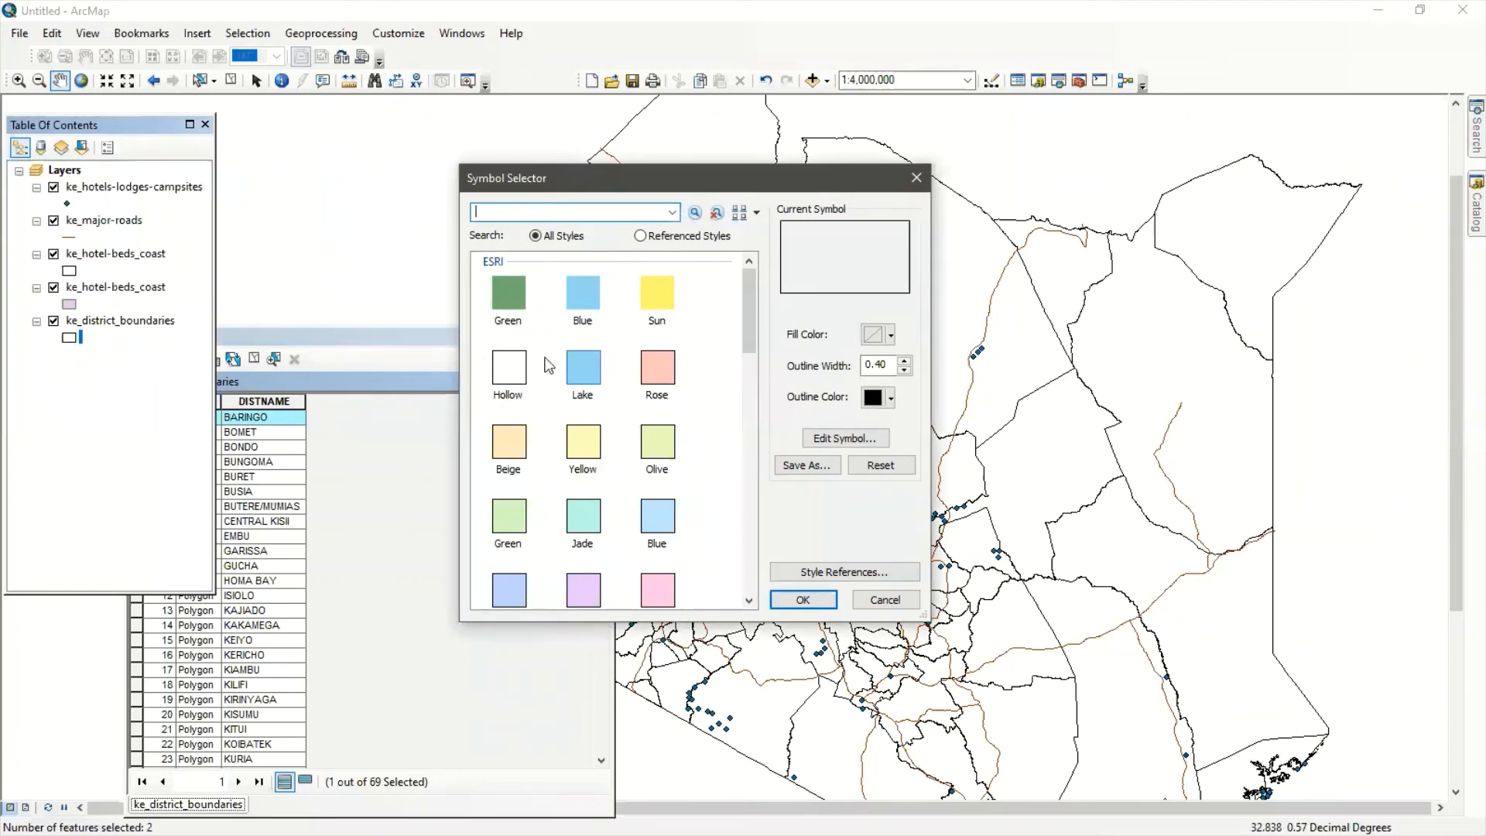
click(585, 454)
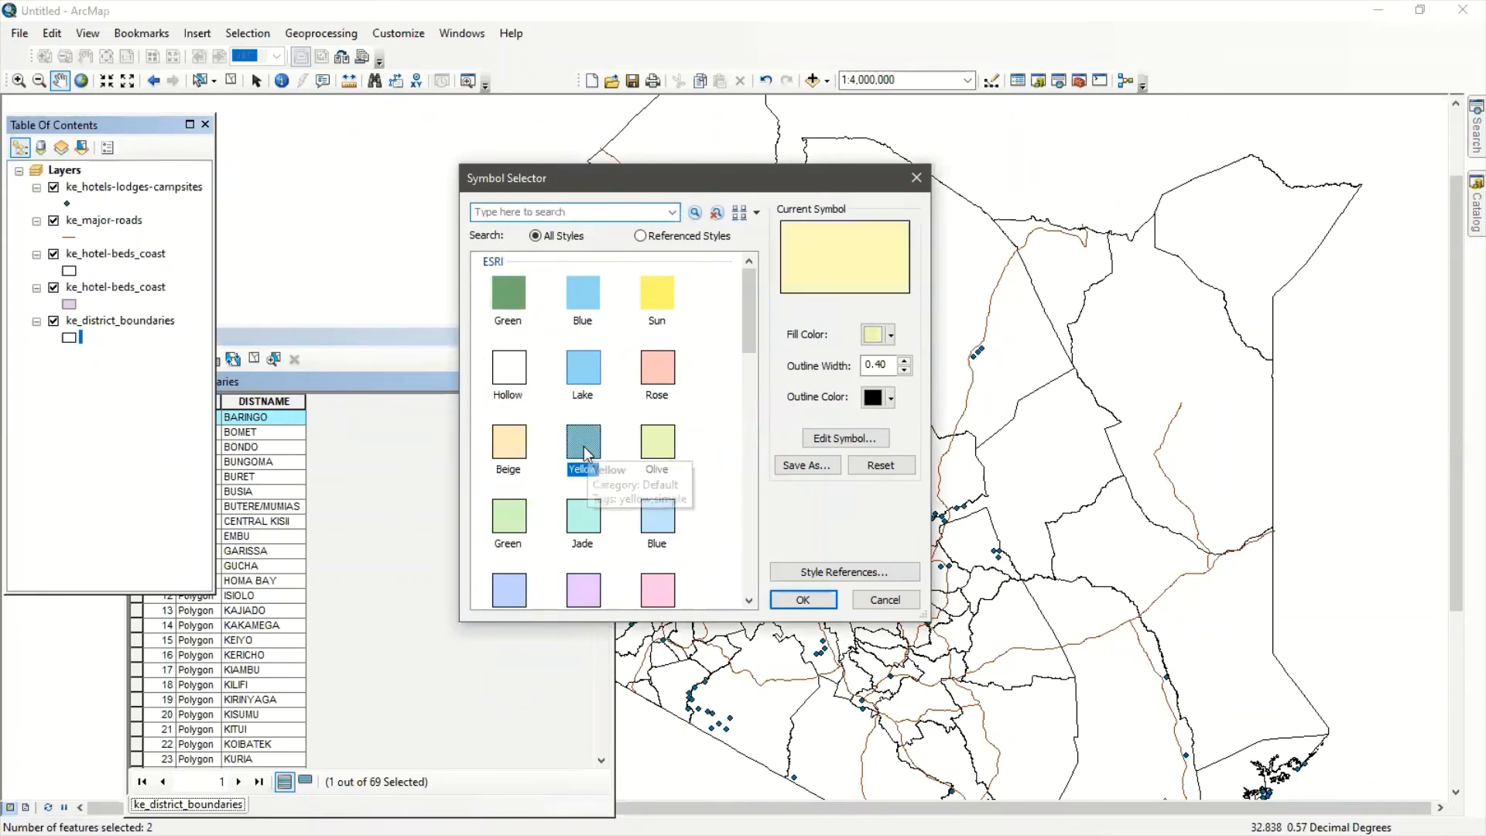
click(803, 599)
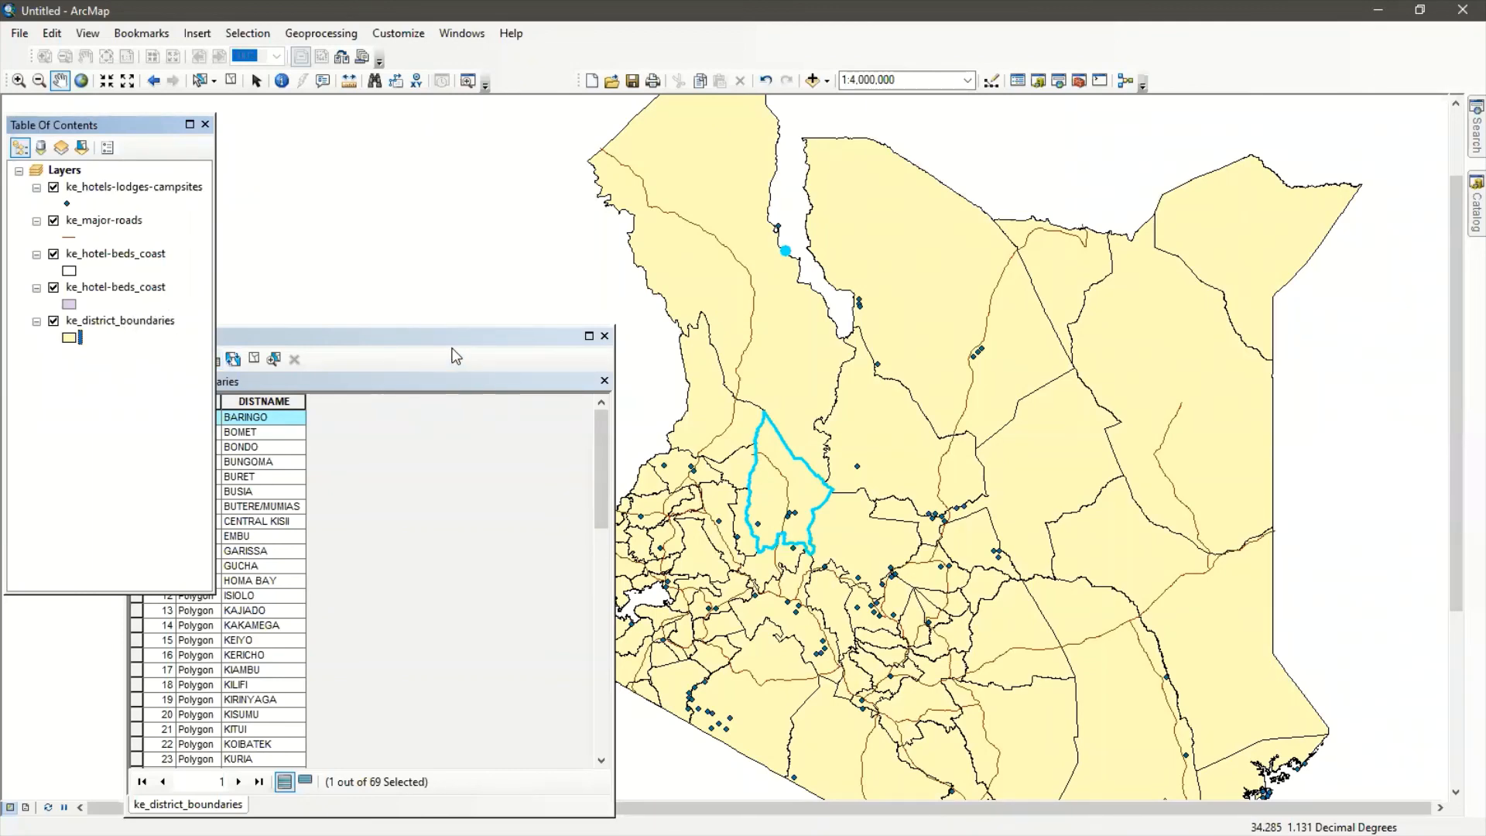
Close the district attribute table and zoom in on the highlighted Baringo district at 1:2,500,000
drag(448, 347, 495, 347)
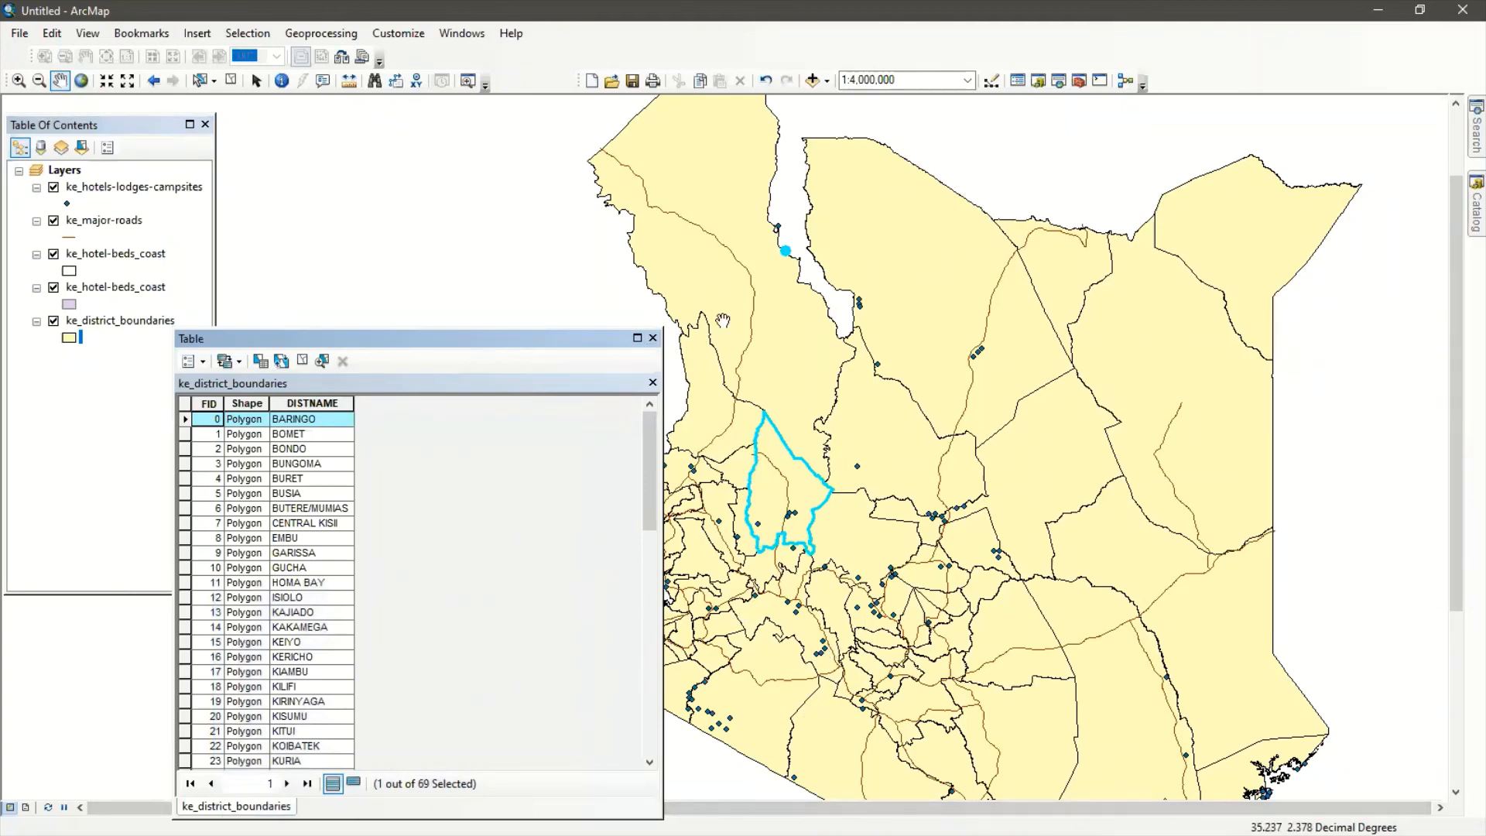
click(652, 339)
scroll(789, 529, down, 2)
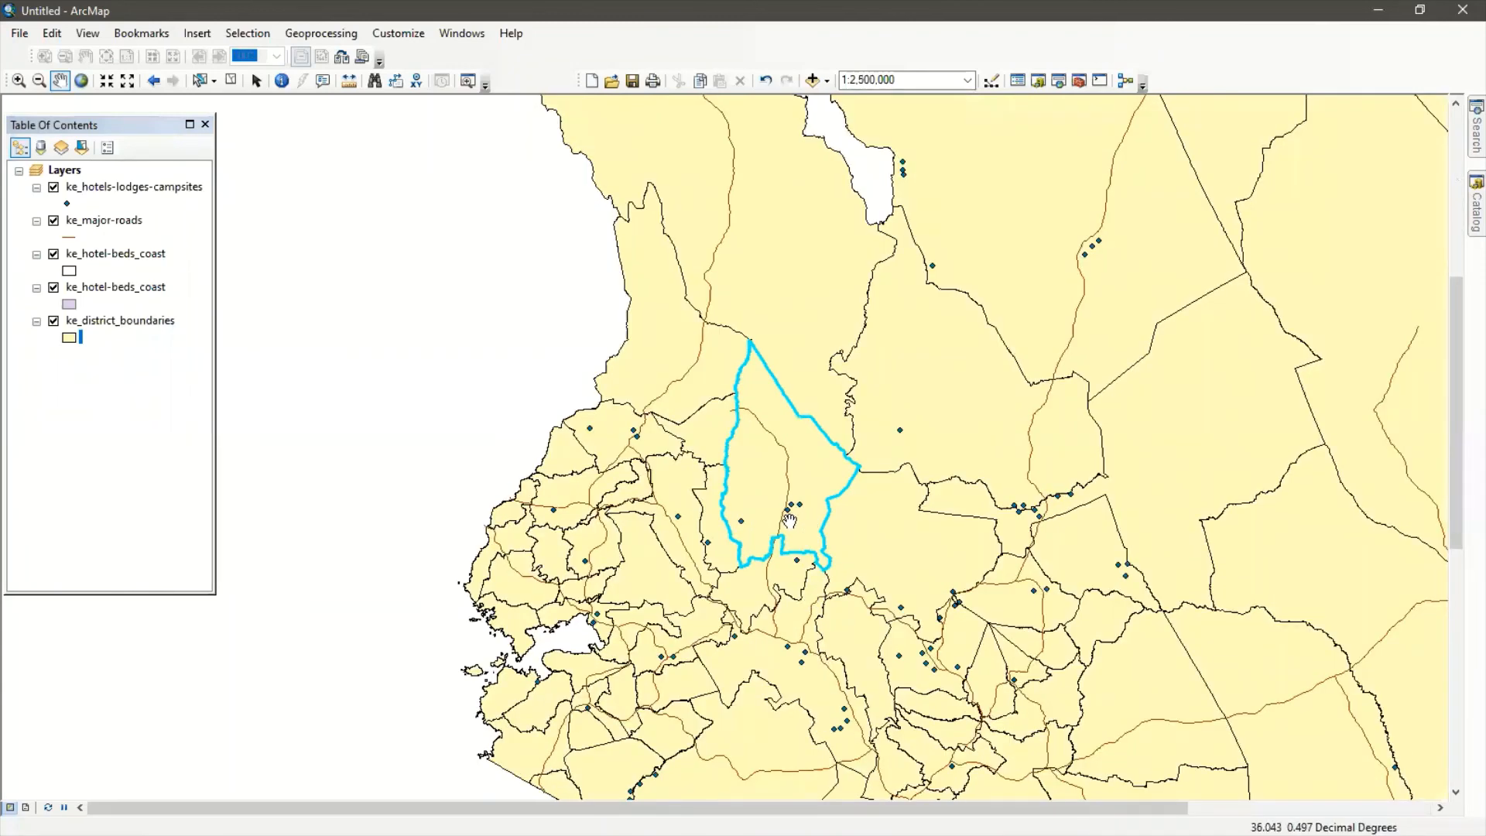
Switch to the PHASE ONE ARCGIS GUIDE PDF in Microsoft Edge and read through its interface and vector data topics
key(super)
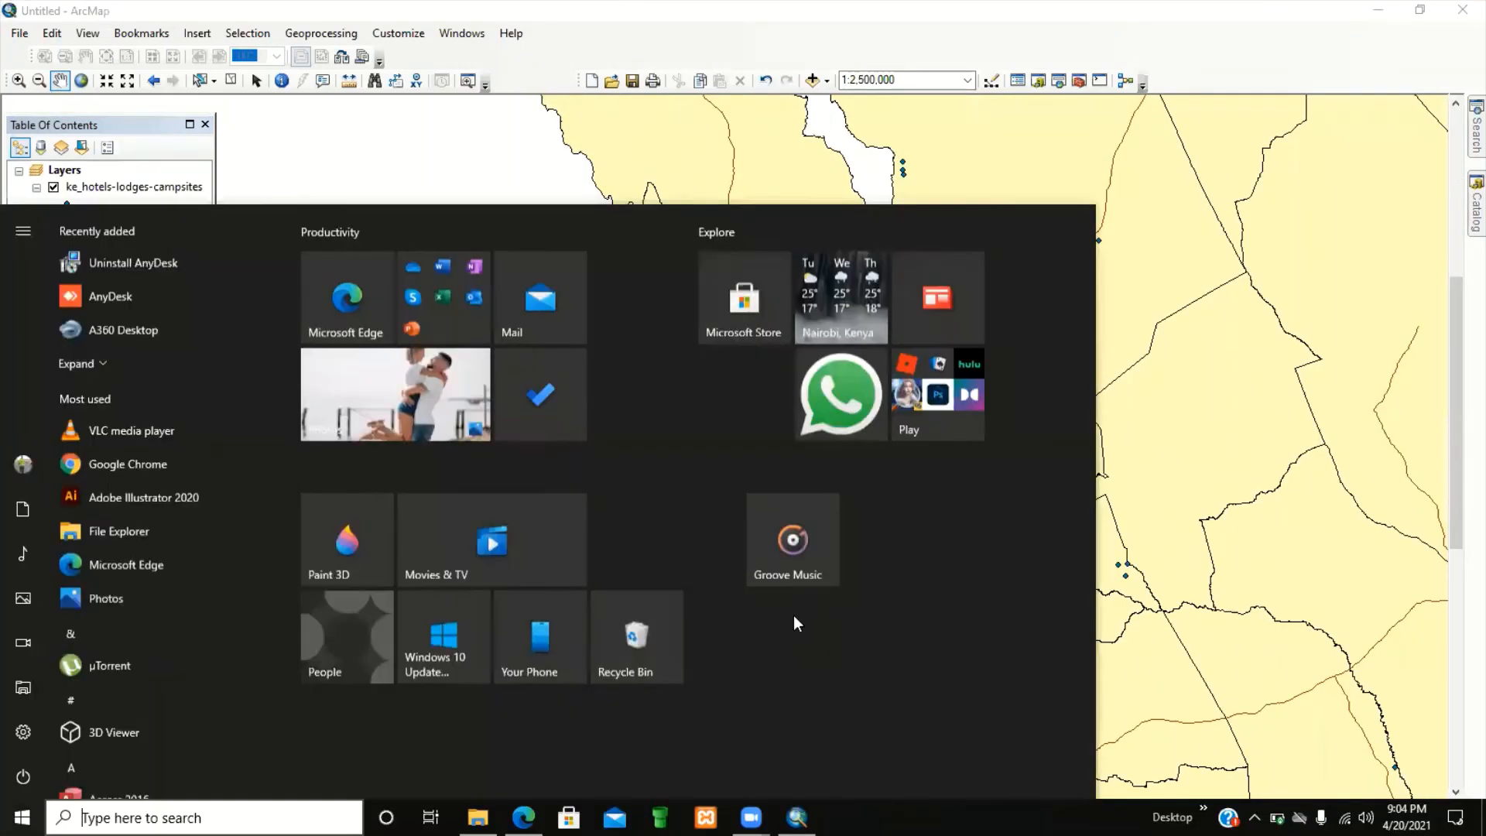
click(524, 817)
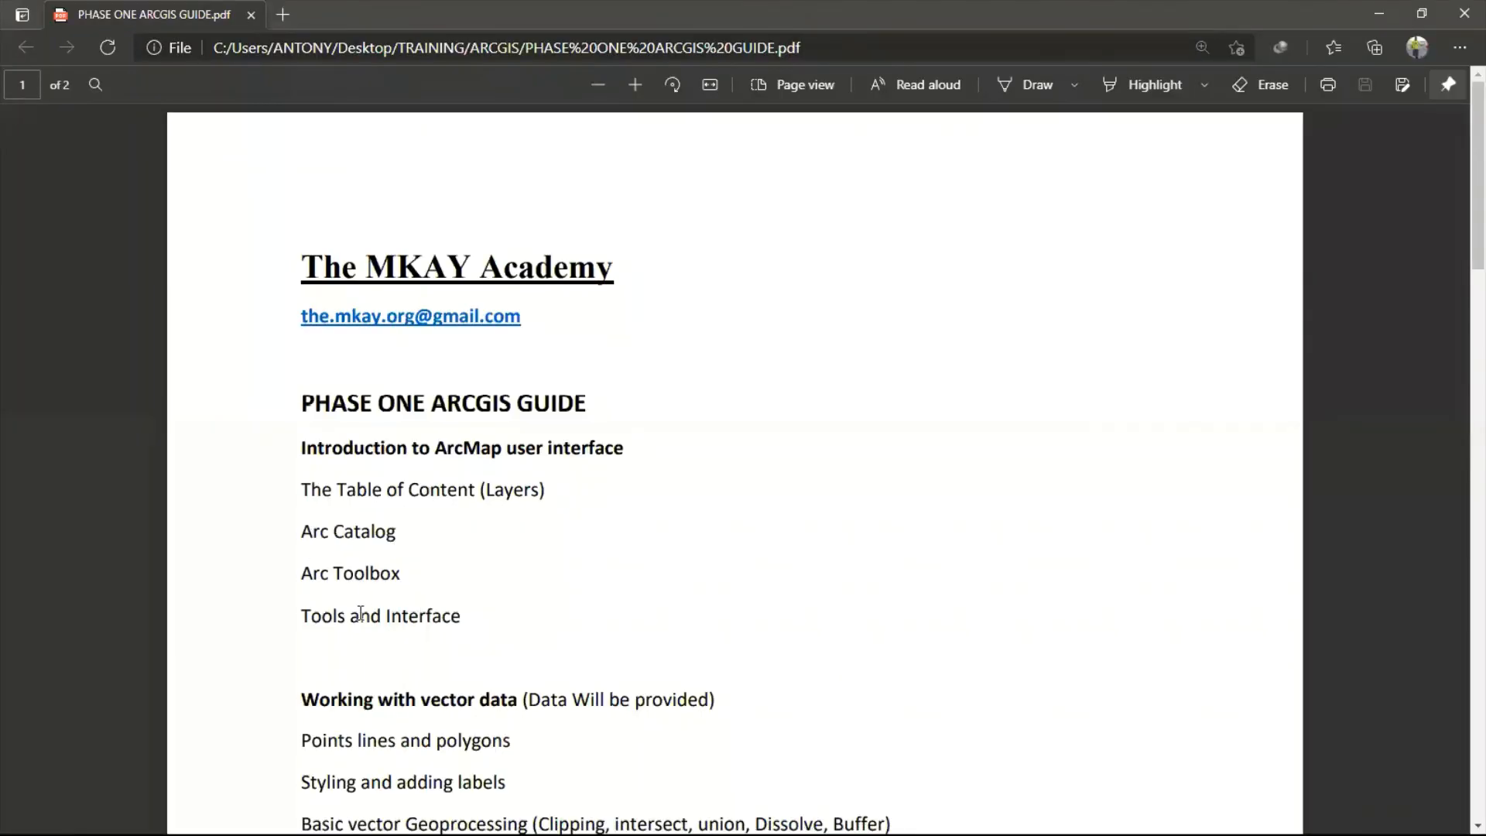
scroll(361, 613, down, 2)
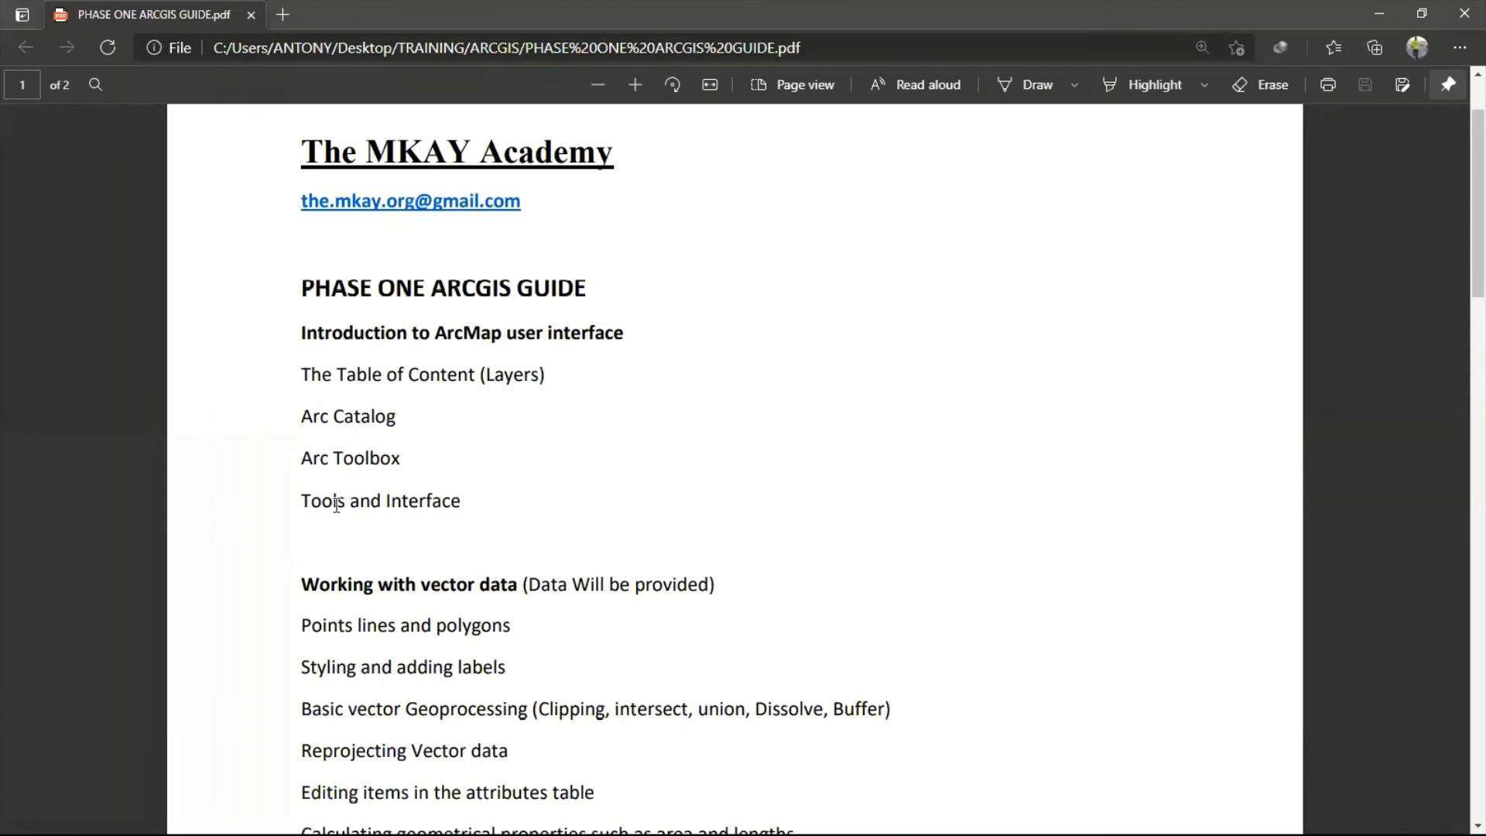
scroll(451, 555, down, 3)
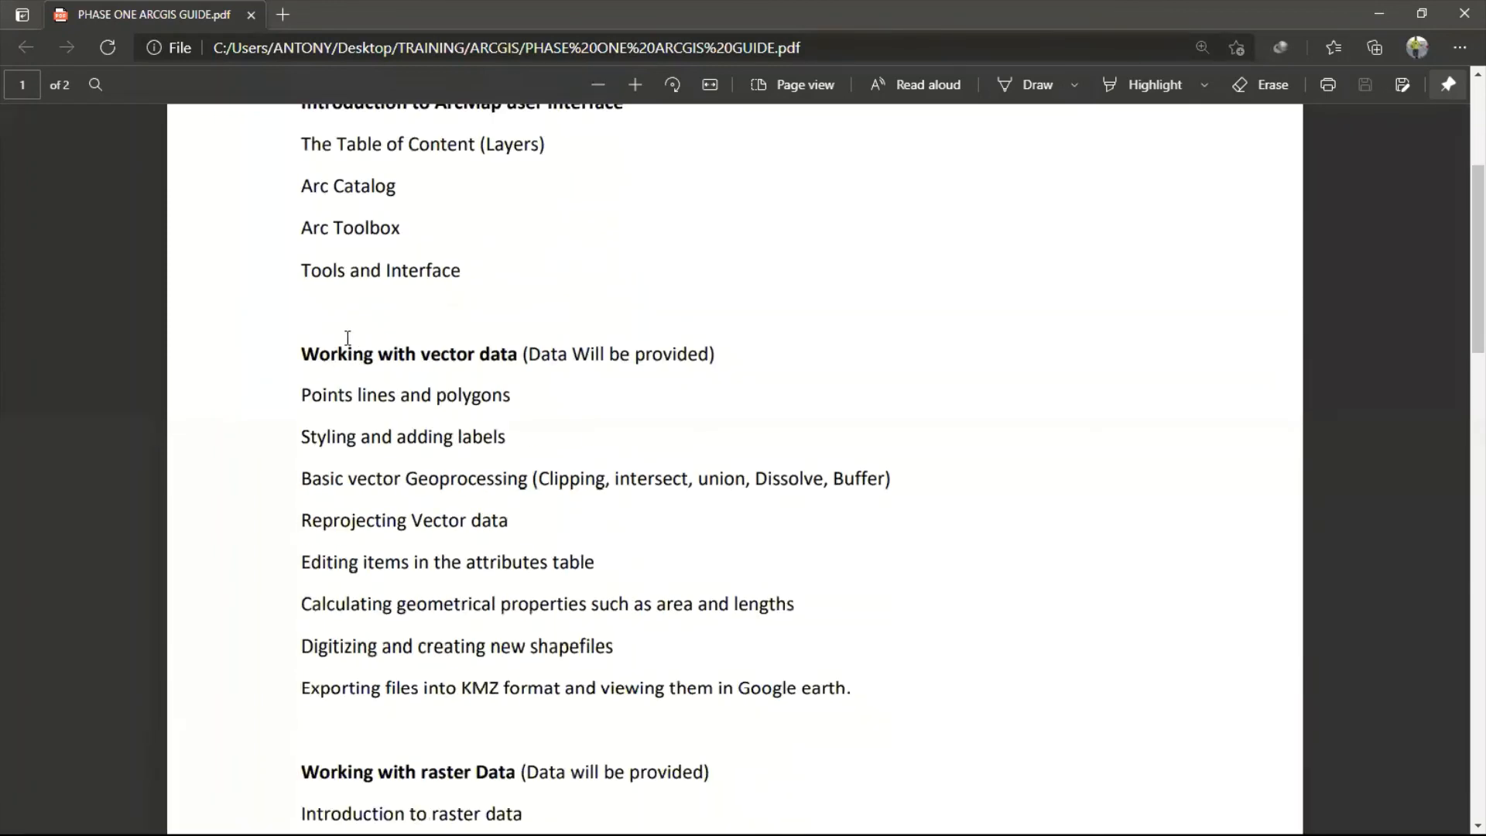